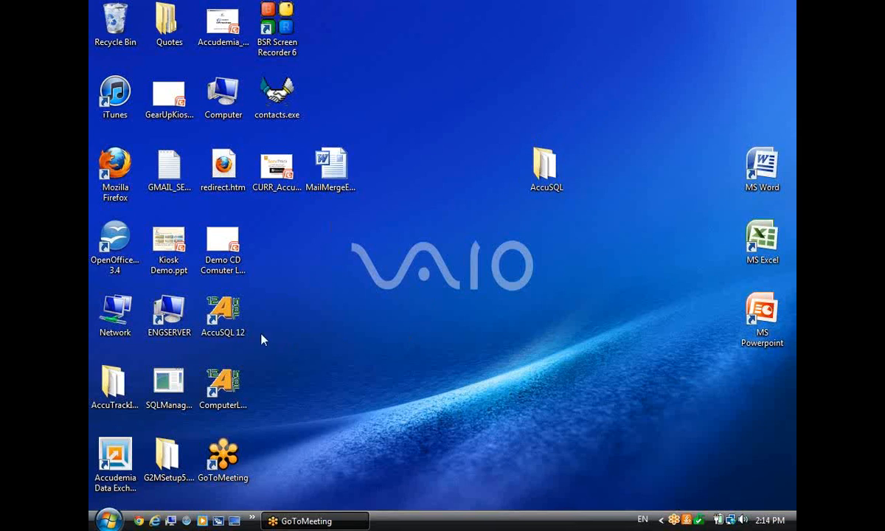
Launch AccuSQL 12, dismiss Tip of the Day, and sign in with the user ID and password.
double_click(224, 317)
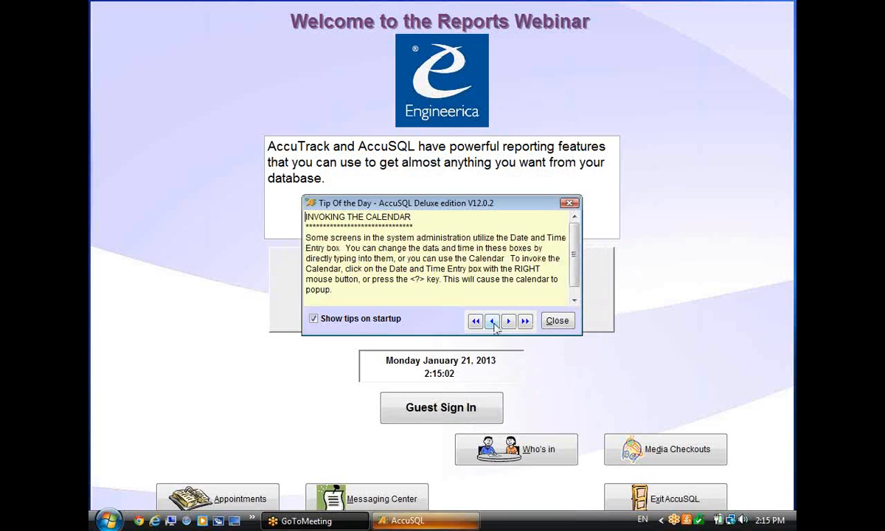
click(547, 324)
text(1)
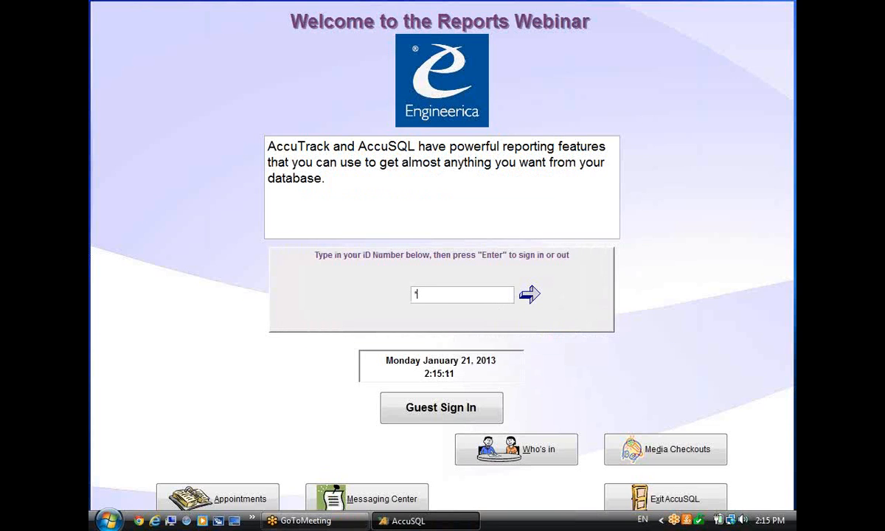
key(Return)
text(****)
key(Return)
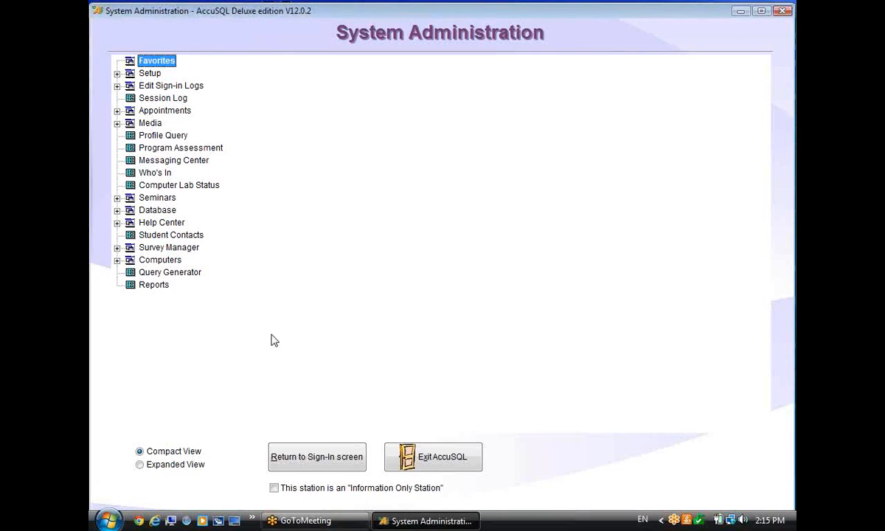
Generate the By Activity report from the Visits group of Reports.
click(153, 287)
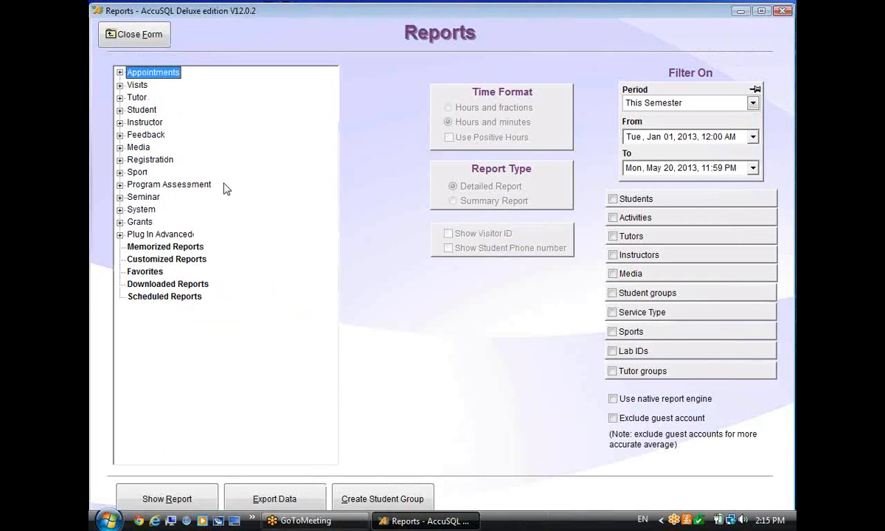
click(119, 84)
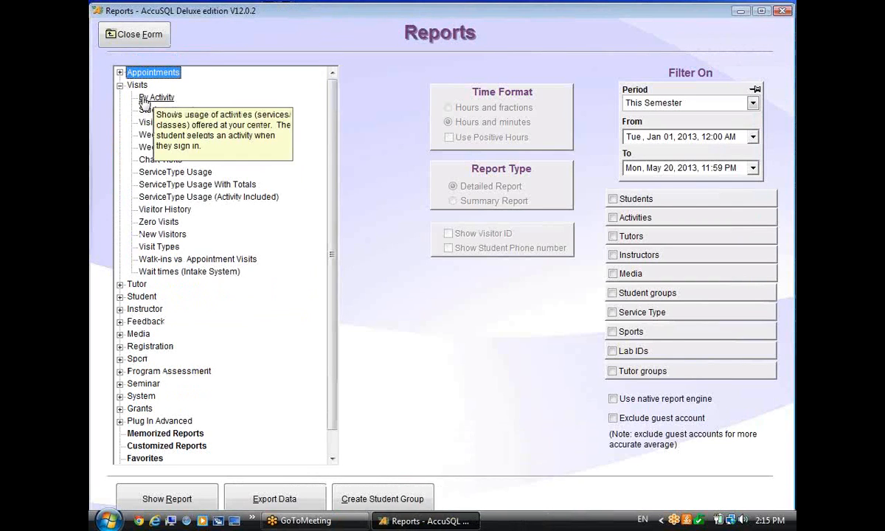
click(155, 97)
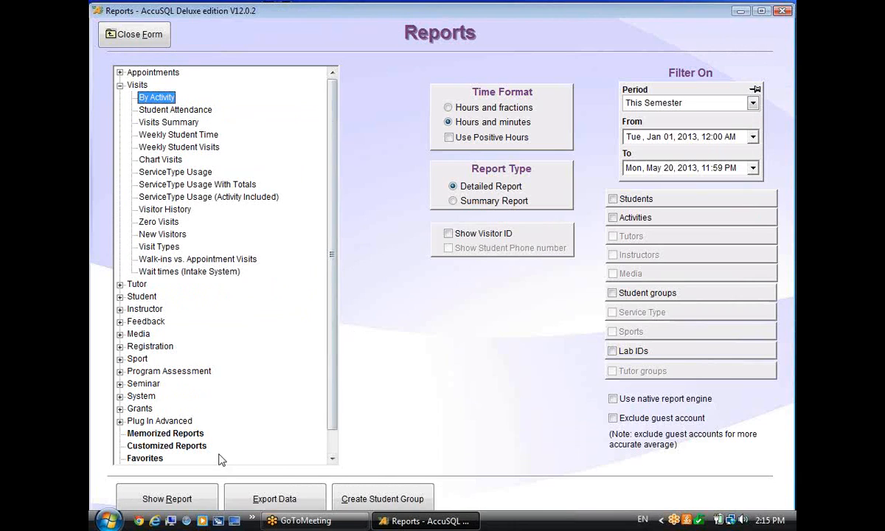
click(167, 496)
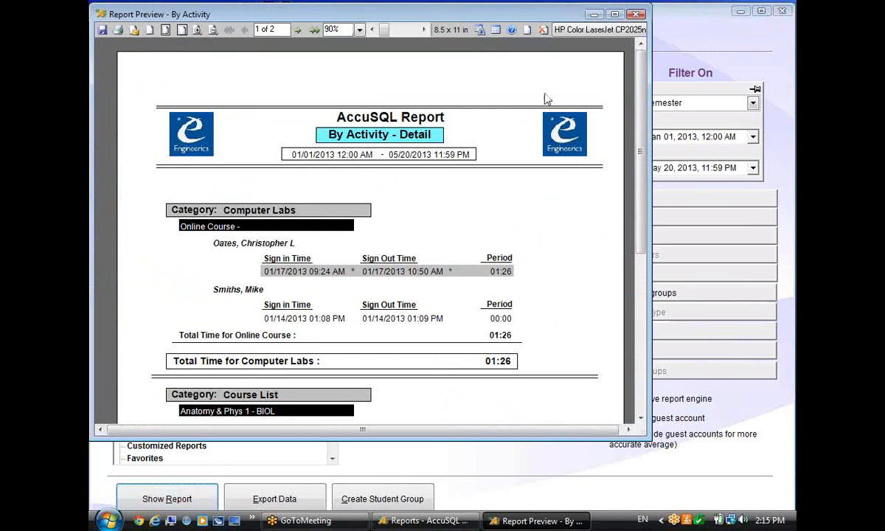
Page through the two-page By Activity preview and return to page 1.
drag(442, 13, 496, 19)
drag(701, 117, 696, 82)
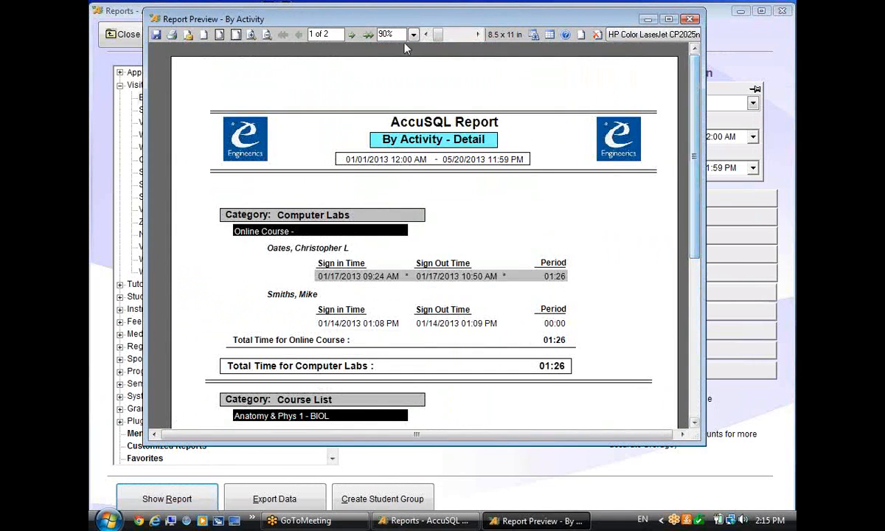
click(352, 34)
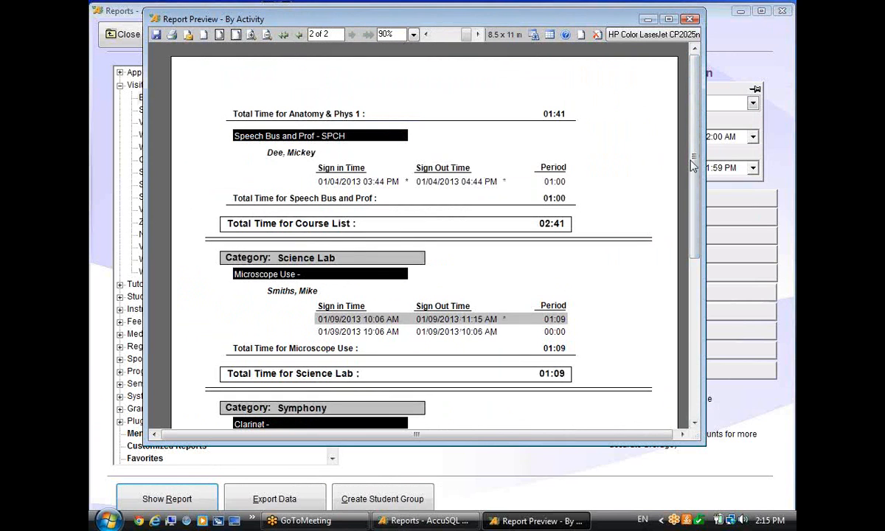
scroll(568, 133, down, 3)
scroll(563, 128, up, 3)
click(281, 34)
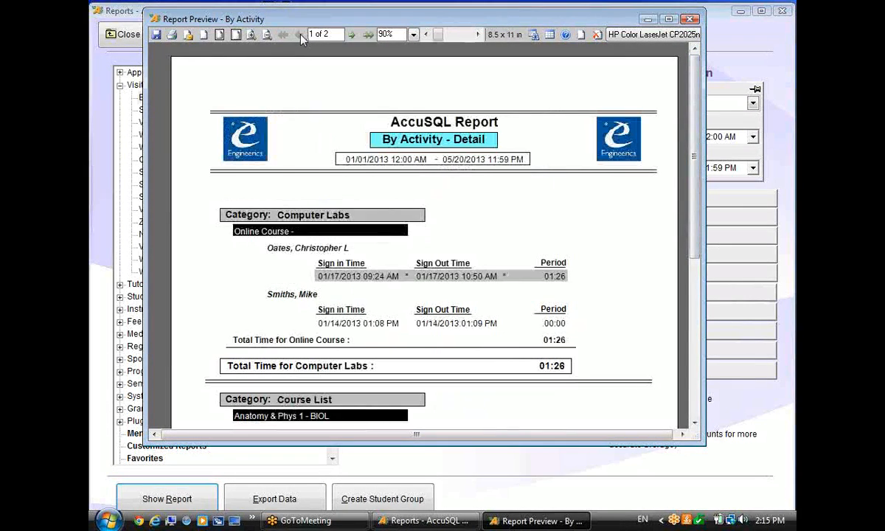
Export the report as a PDF named By Activity1.PDF on the Desktop.
click(156, 36)
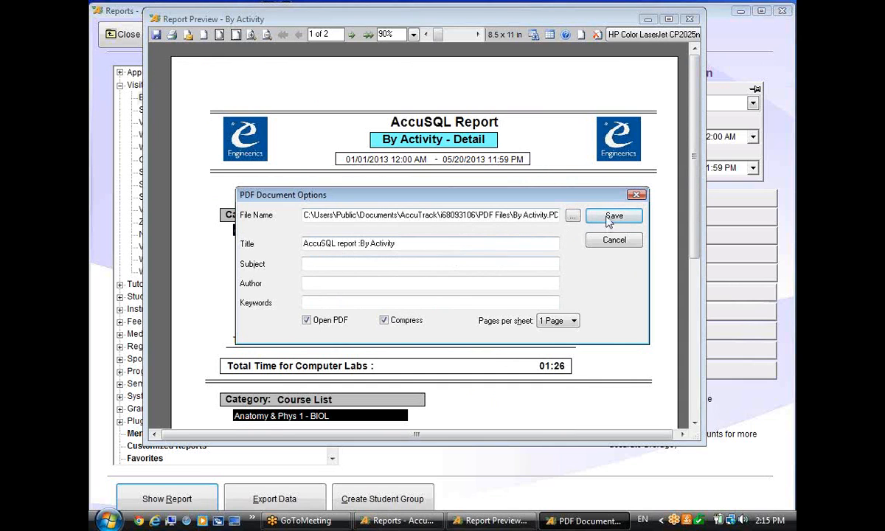
click(572, 218)
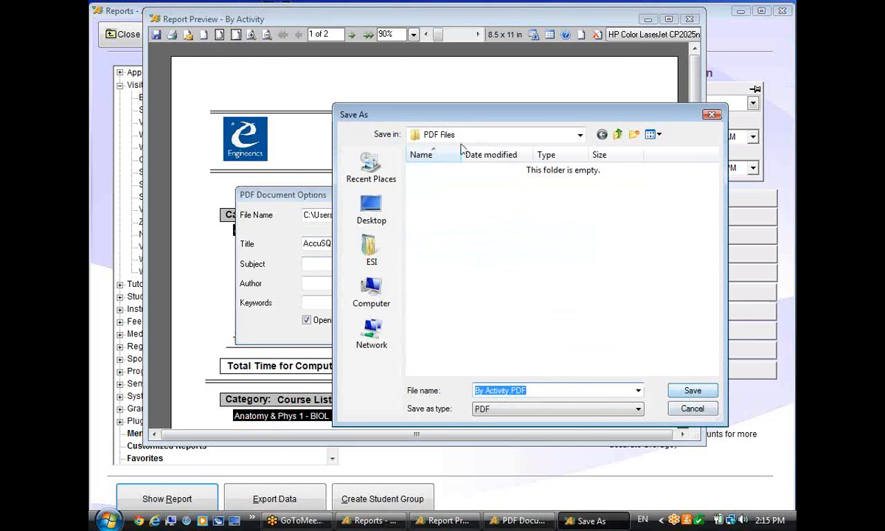
click(373, 212)
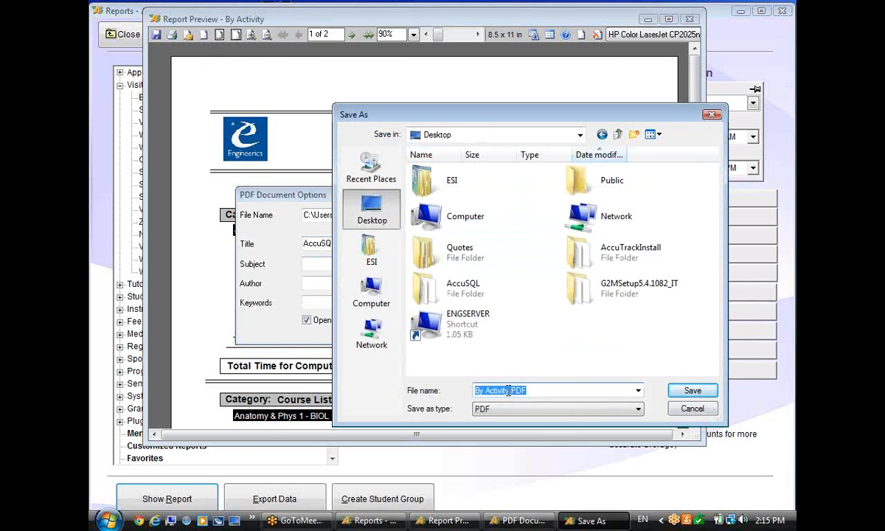
click(507, 391)
text(1)
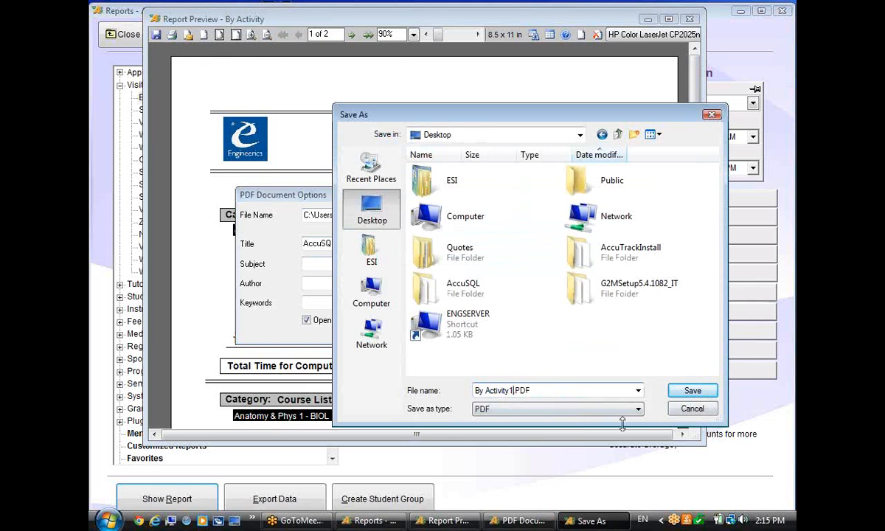
click(692, 391)
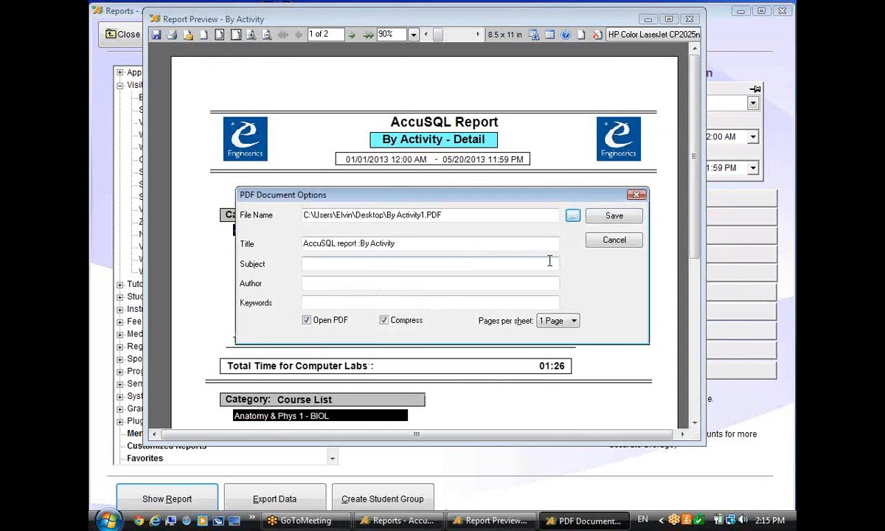
click(612, 216)
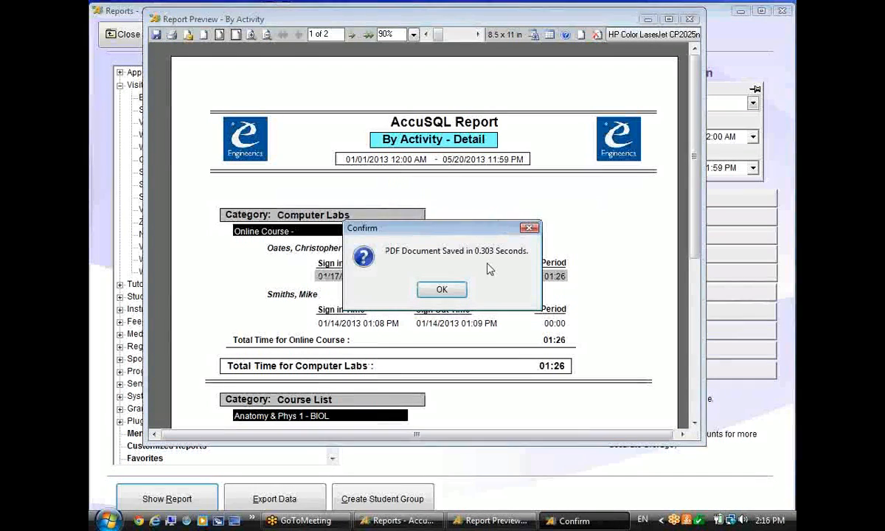
Dismiss the save confirmation and try 100% and 125% zoom, ending at 100%.
click(444, 291)
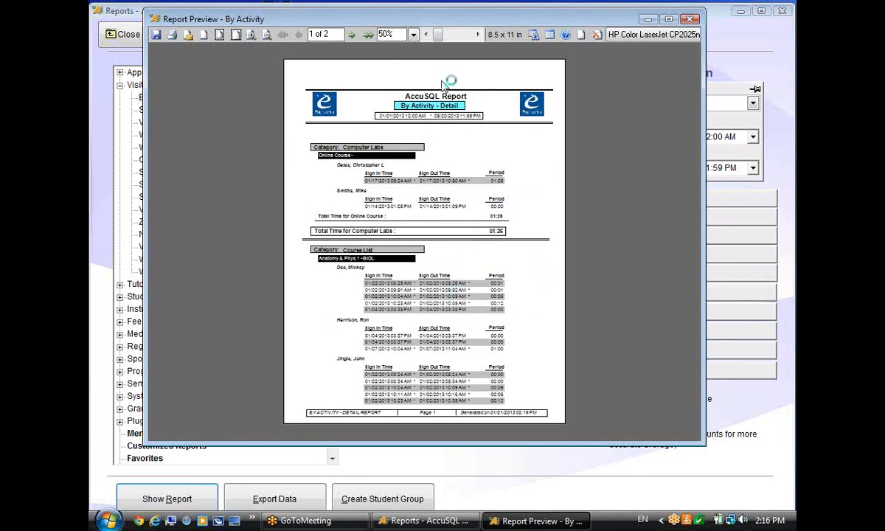
click(411, 34)
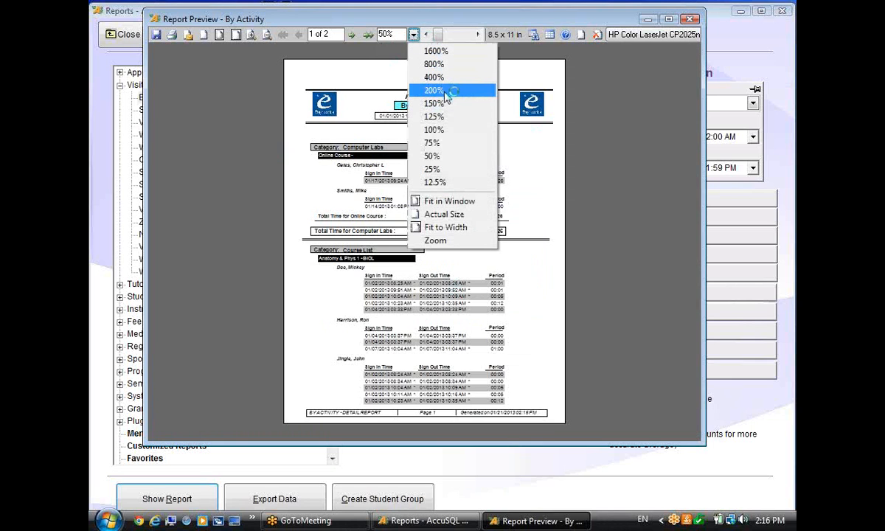
click(442, 130)
click(413, 34)
click(433, 116)
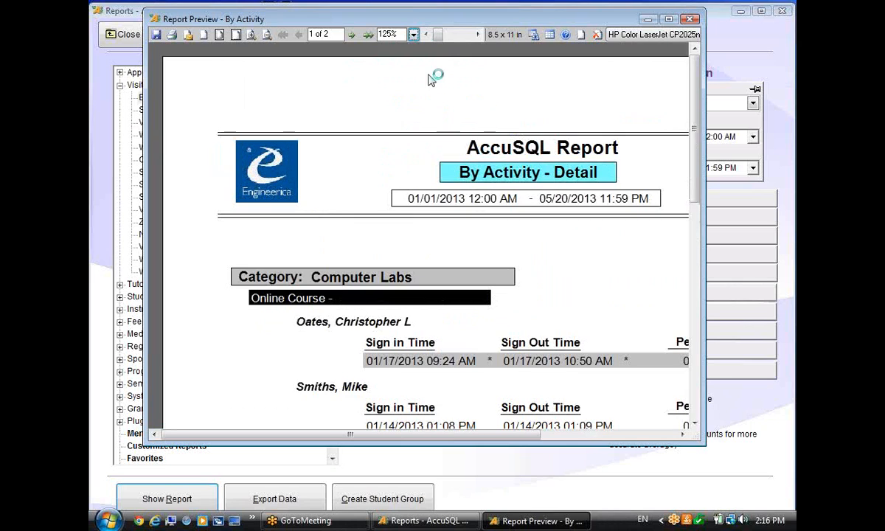
click(413, 35)
click(429, 129)
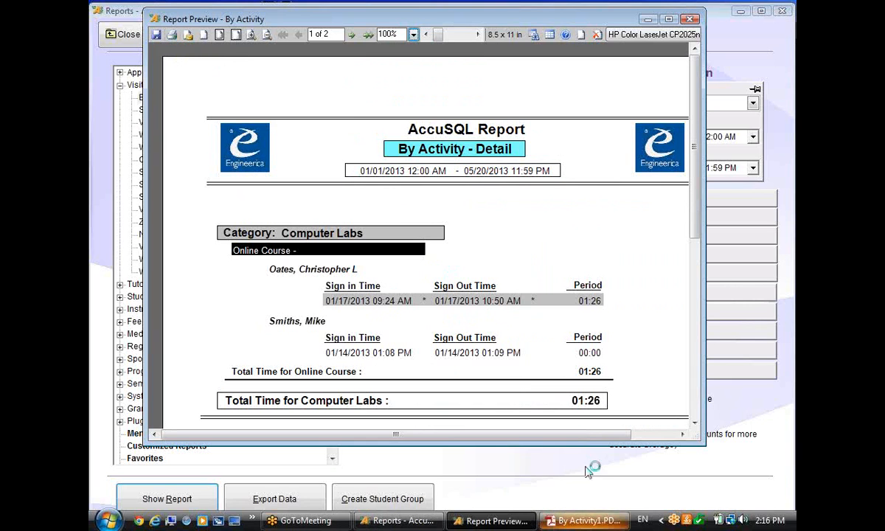
View By Activity1.PDF in Adobe Reader, then close the reader.
click(582, 520)
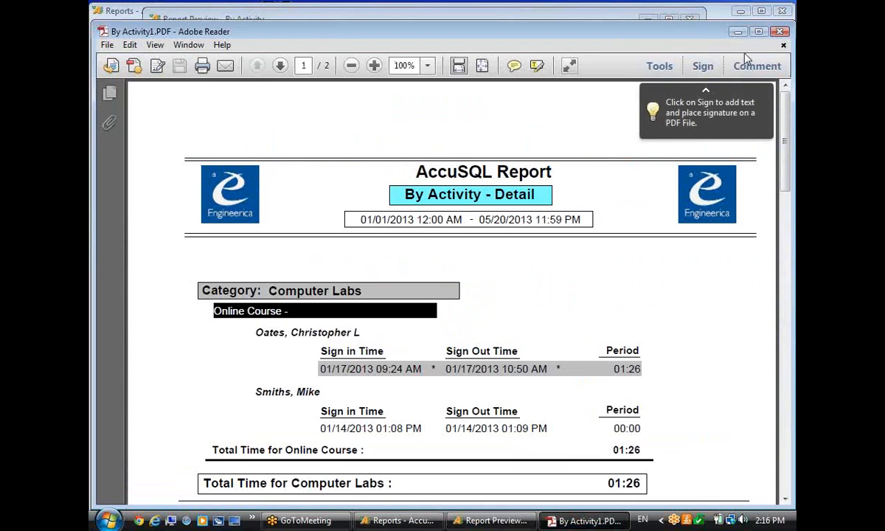
click(778, 33)
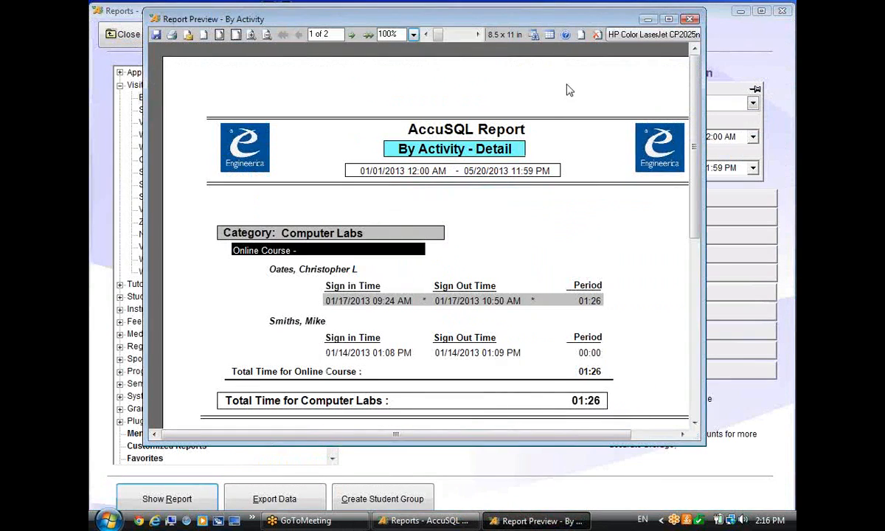
click(187, 38)
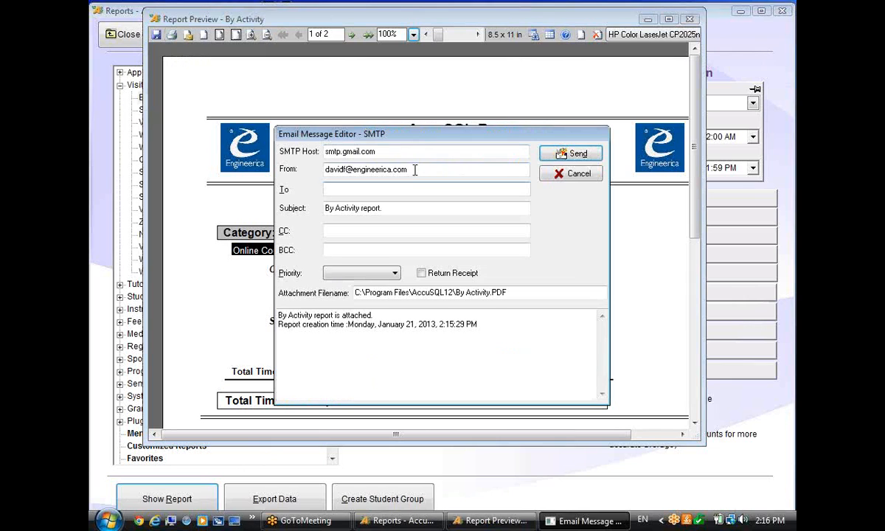
drag(509, 293, 389, 292)
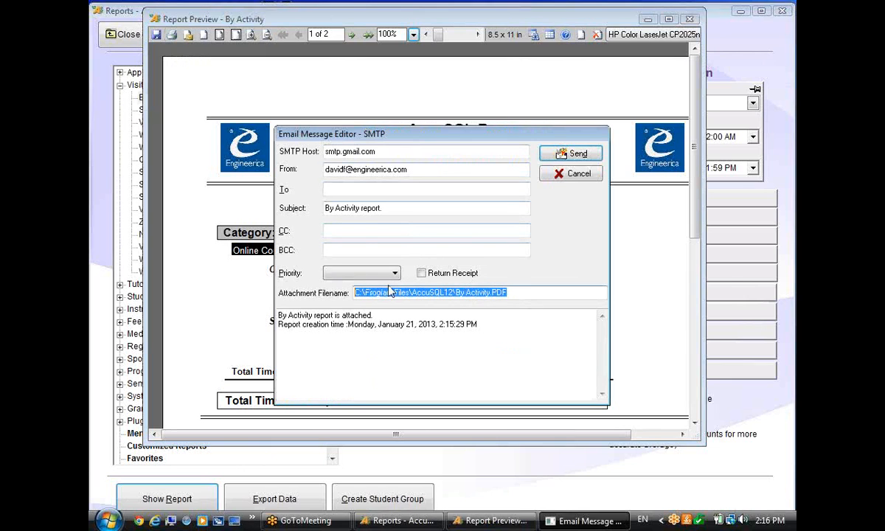
click(345, 190)
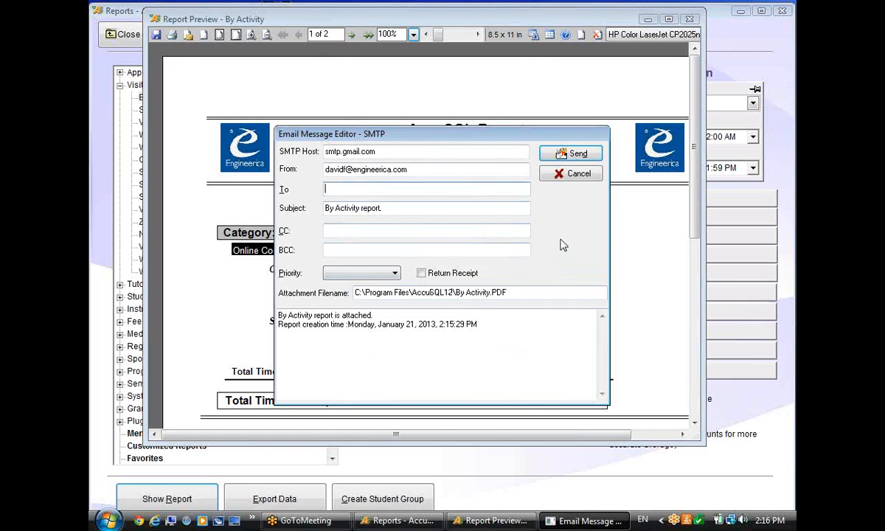
click(565, 177)
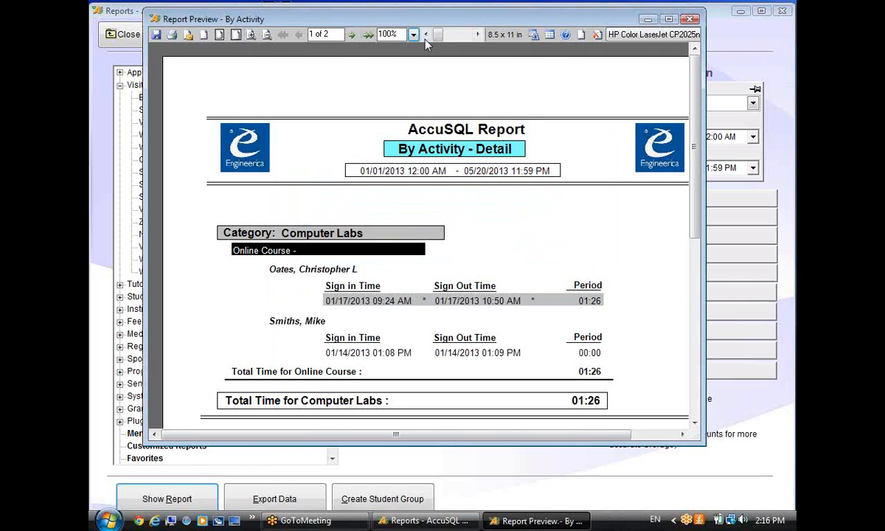
Search the report for a student's surname and jump to the next match.
click(533, 36)
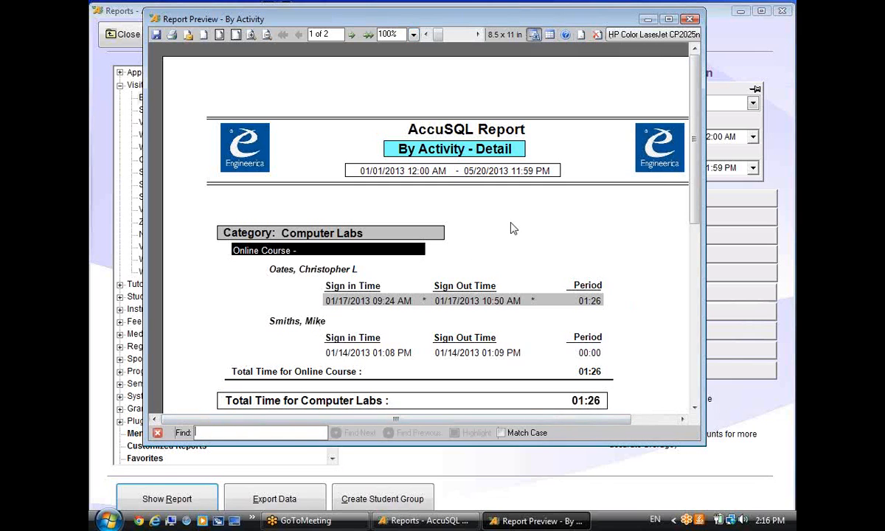
text(smiths)
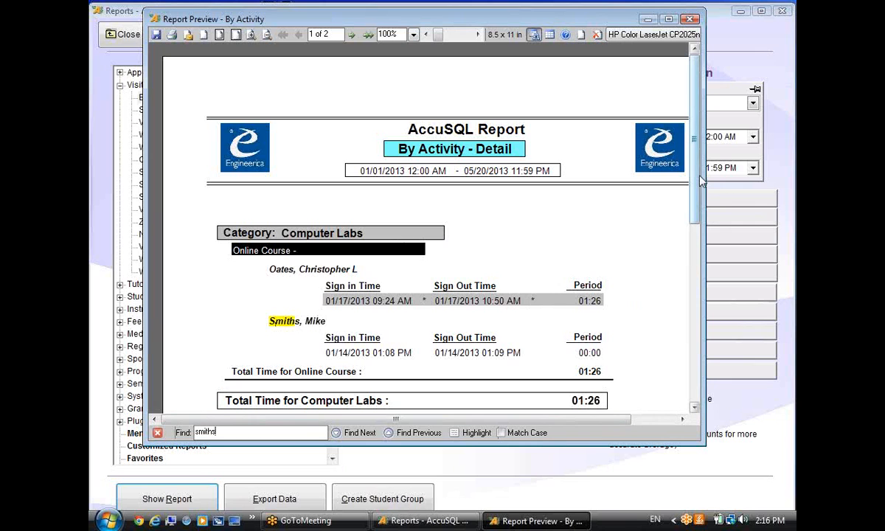
drag(697, 183, 690, 302)
click(360, 433)
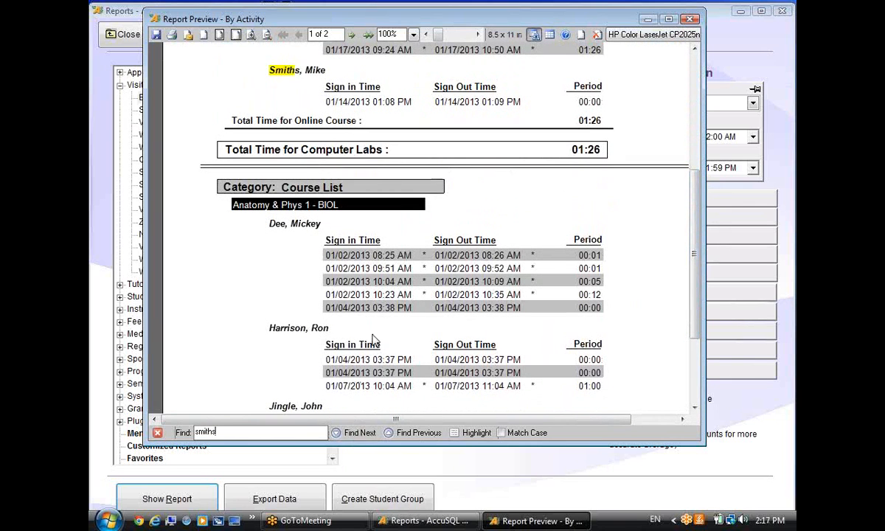
drag(687, 238, 699, 161)
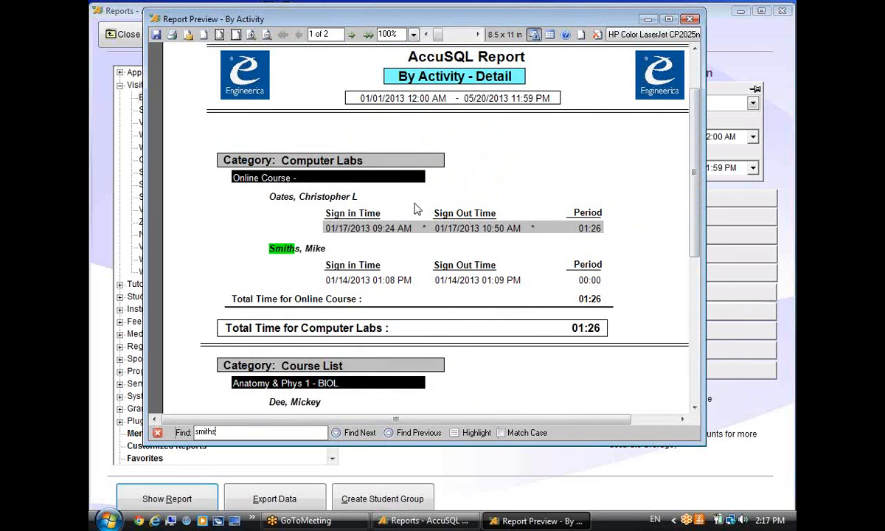
Zoom out, move to page 2, and step forward and back through the matches.
click(316, 252)
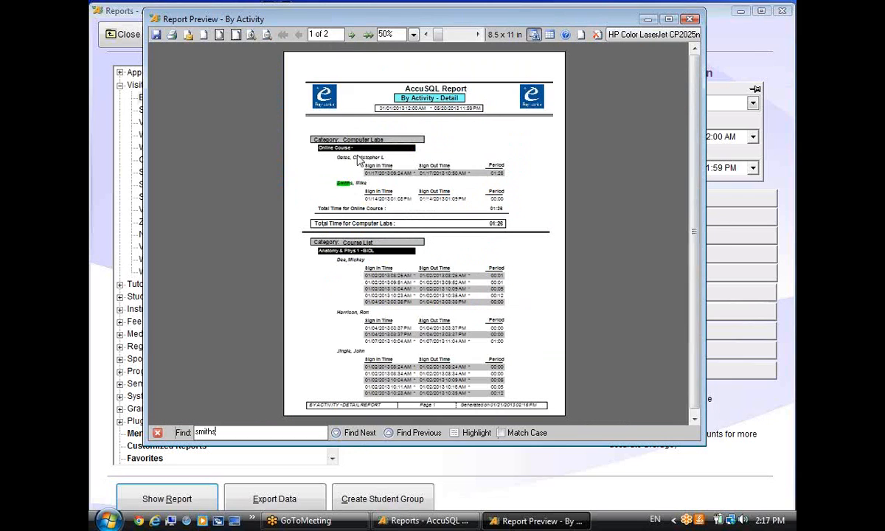
click(351, 34)
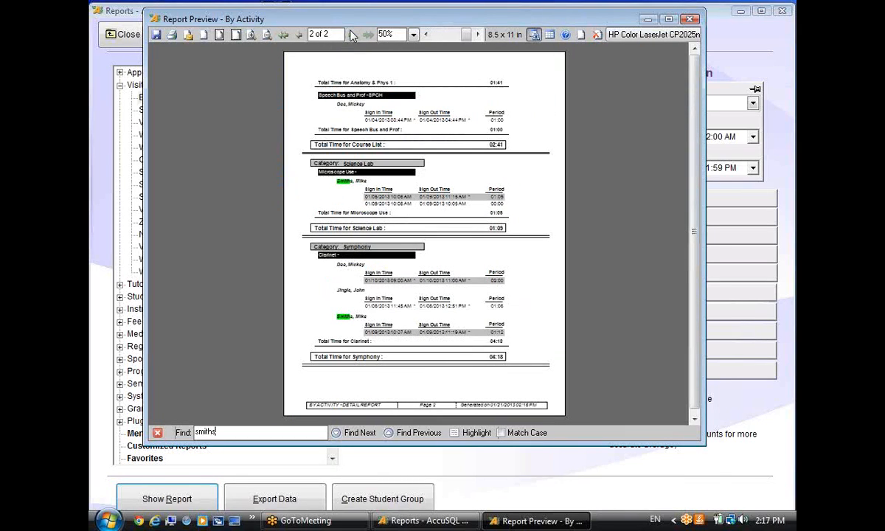
click(332, 180)
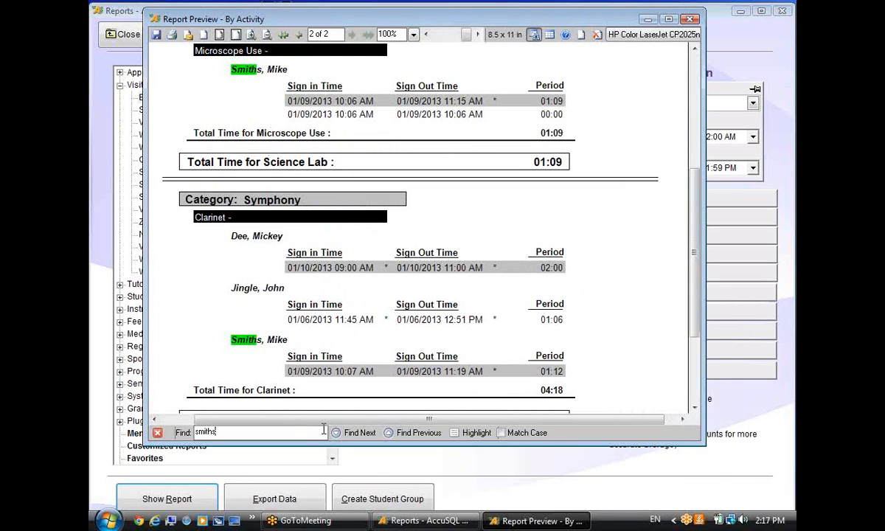
click(366, 433)
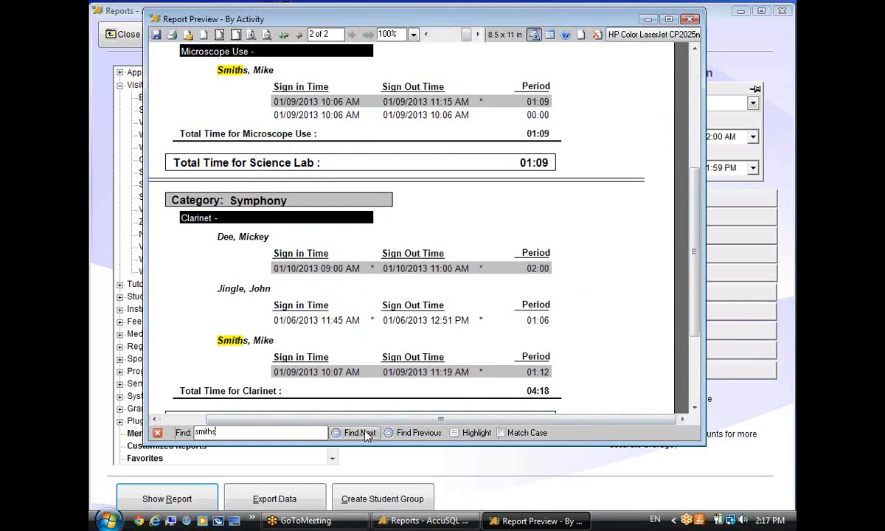
click(410, 433)
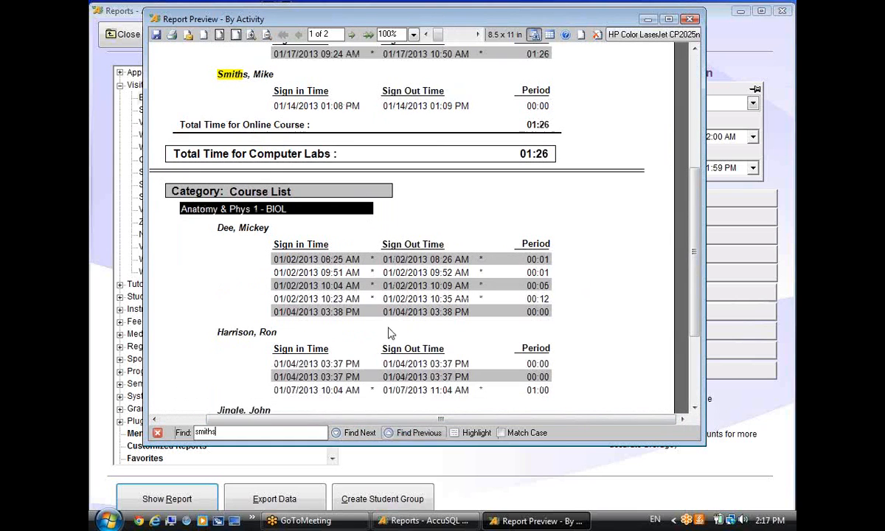
drag(694, 244, 695, 120)
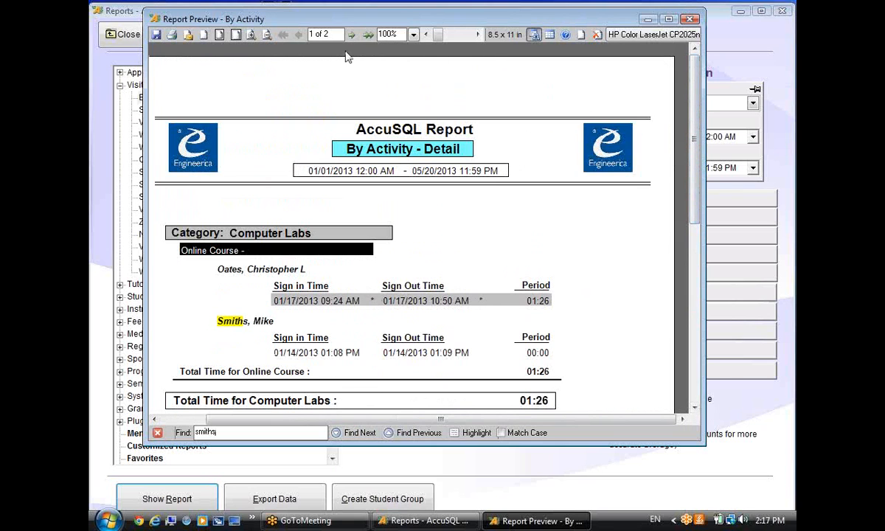
click(690, 18)
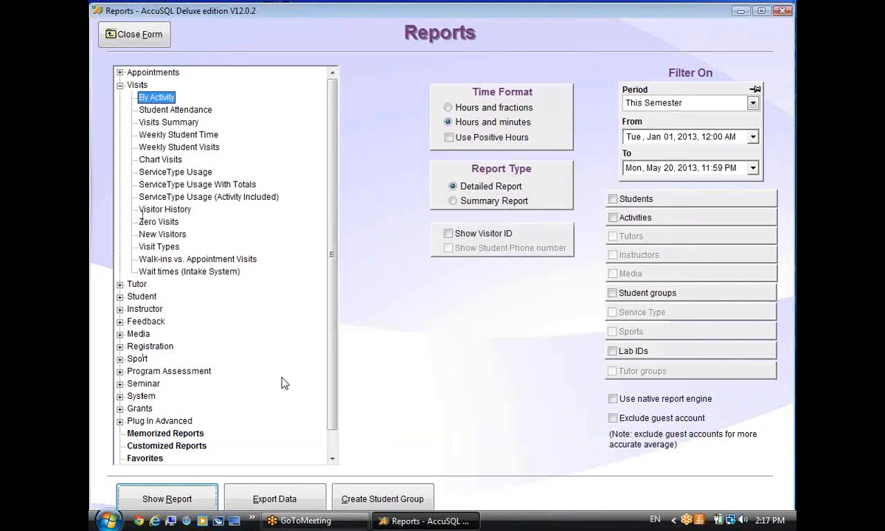
click(171, 498)
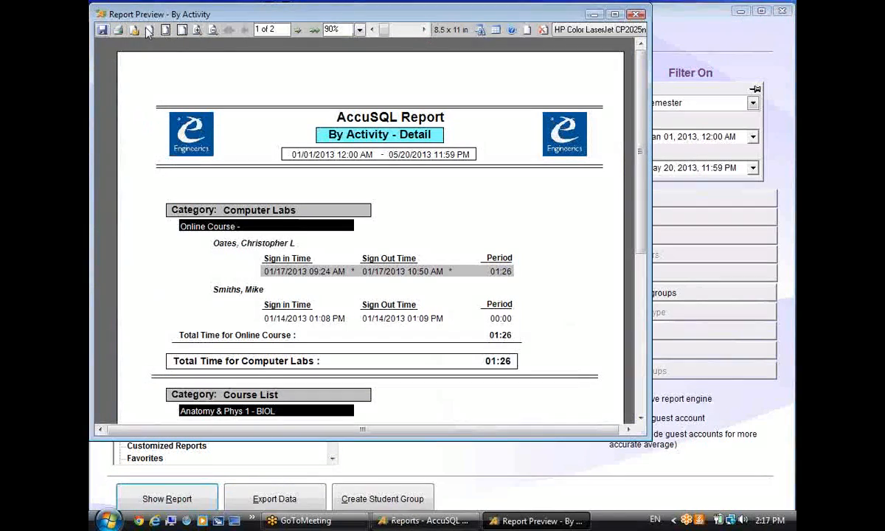
click(636, 15)
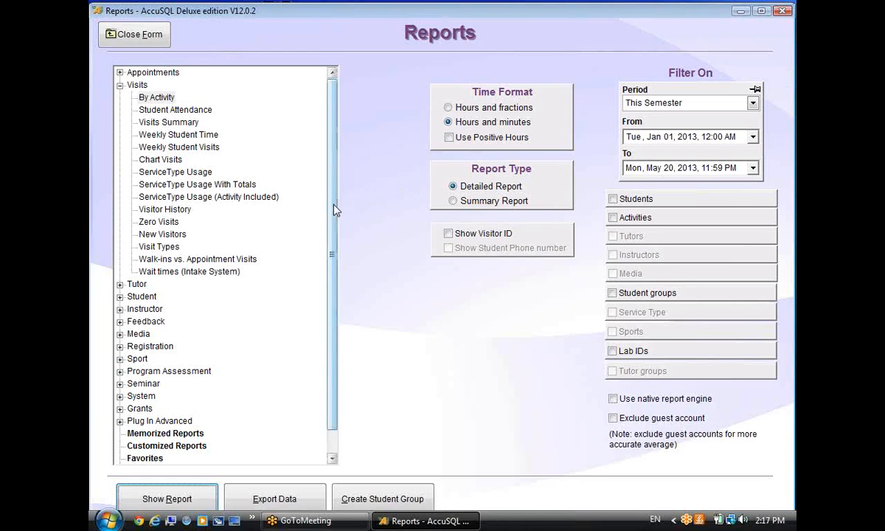
click(313, 192)
mouse_move(333, 160)
mouse_down()
mouse_move(332, 189)
mouse_move(331, 161)
mouse_up()
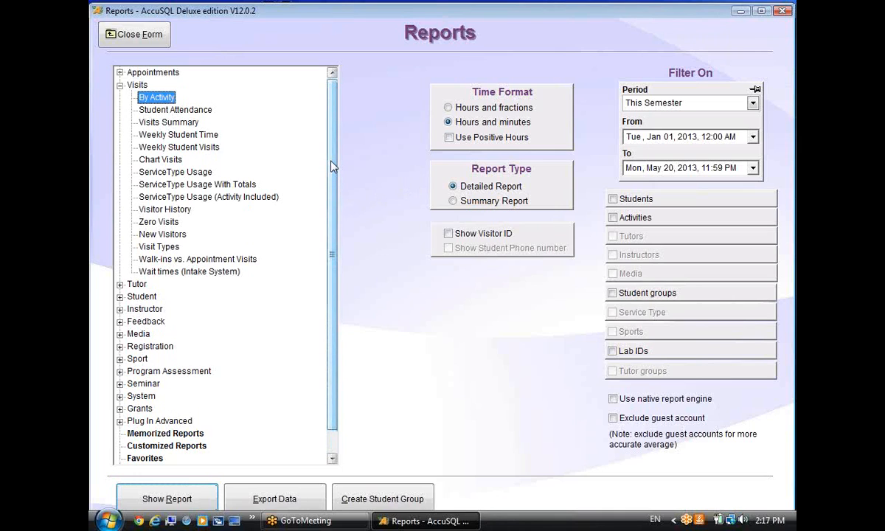
click(787, 21)
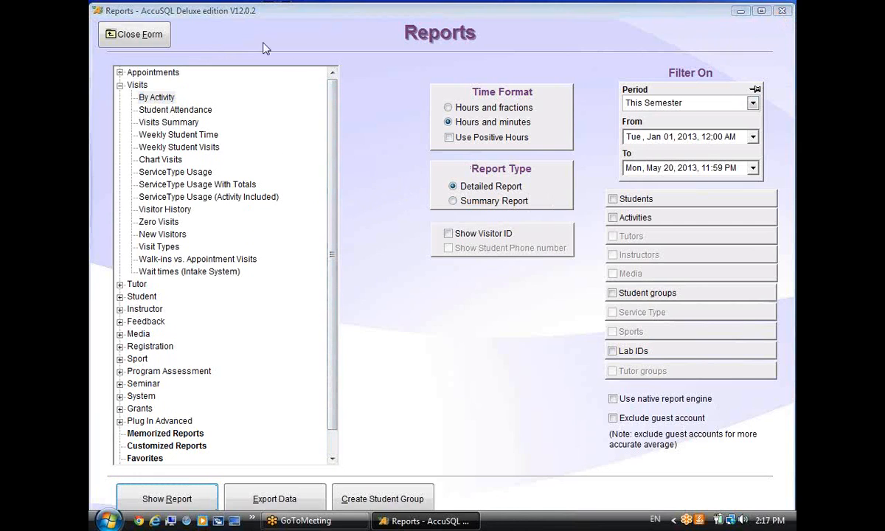
click(193, 353)
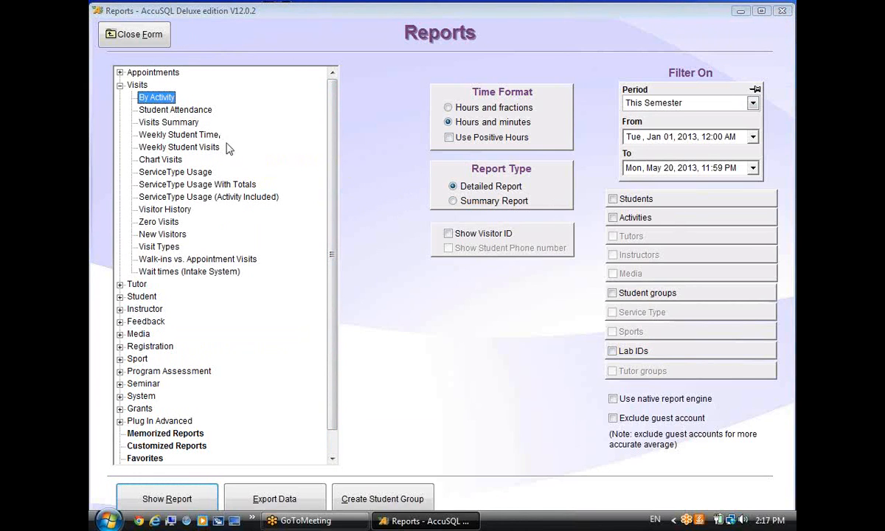
scroll(312, 182, down, 1)
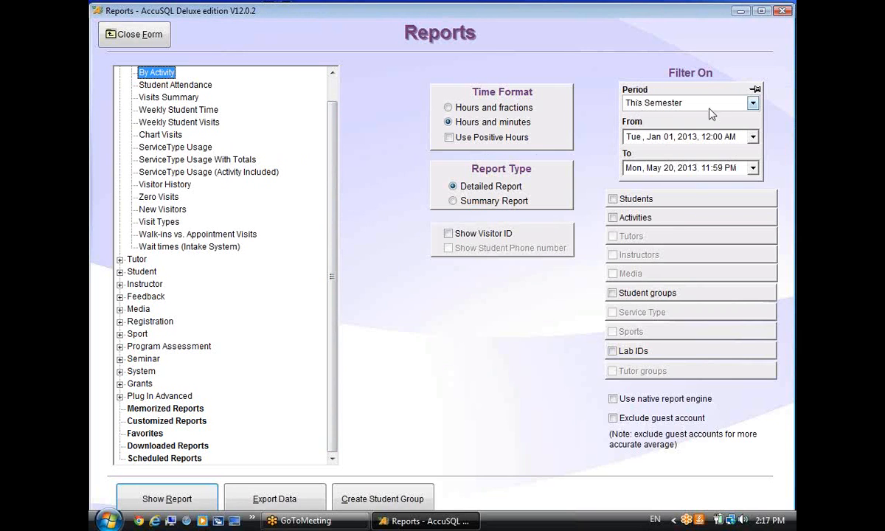
scroll(317, 166, up, 1)
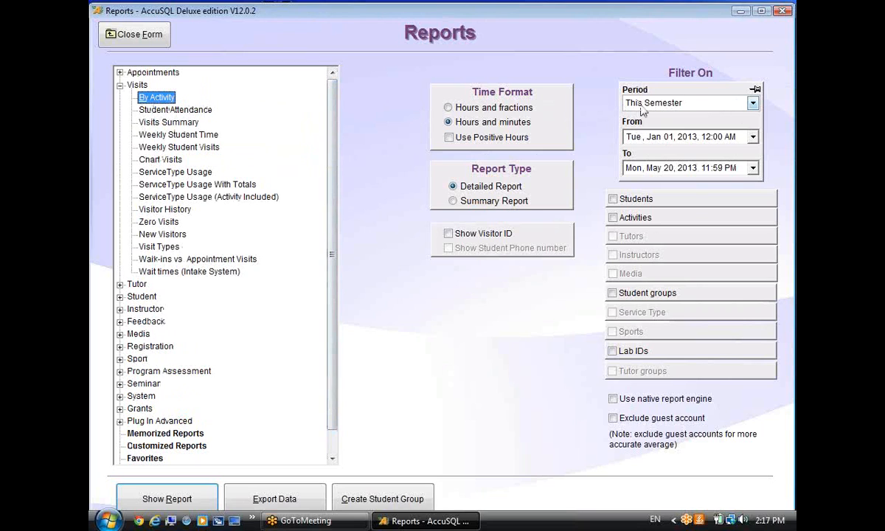
Change the report period to This Week (Jan 21–27, 2013).
click(752, 104)
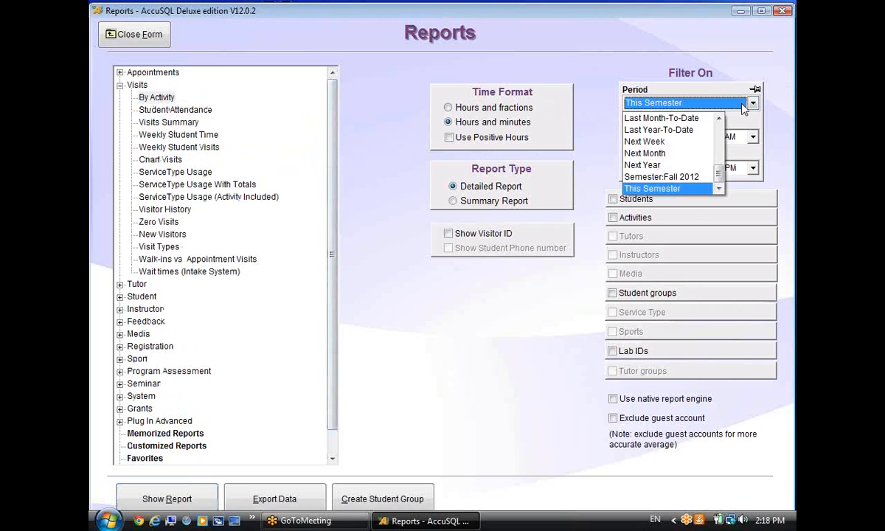
drag(720, 175, 716, 151)
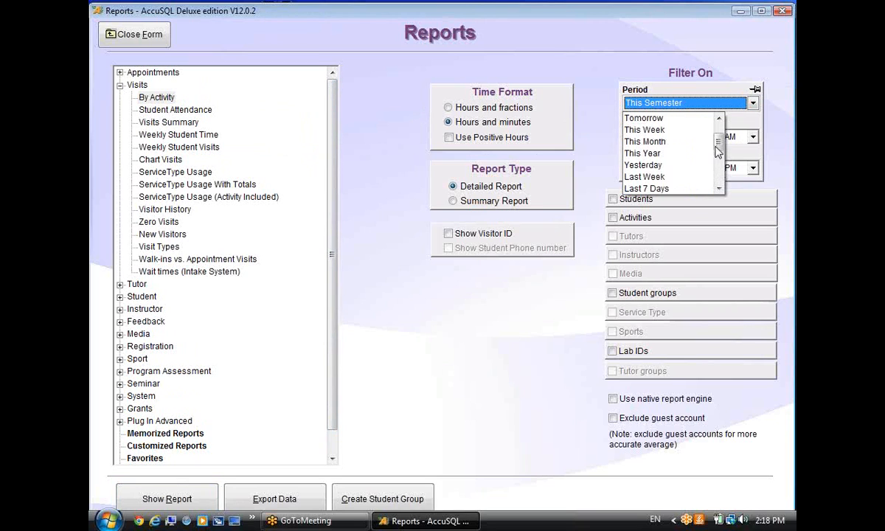
click(660, 130)
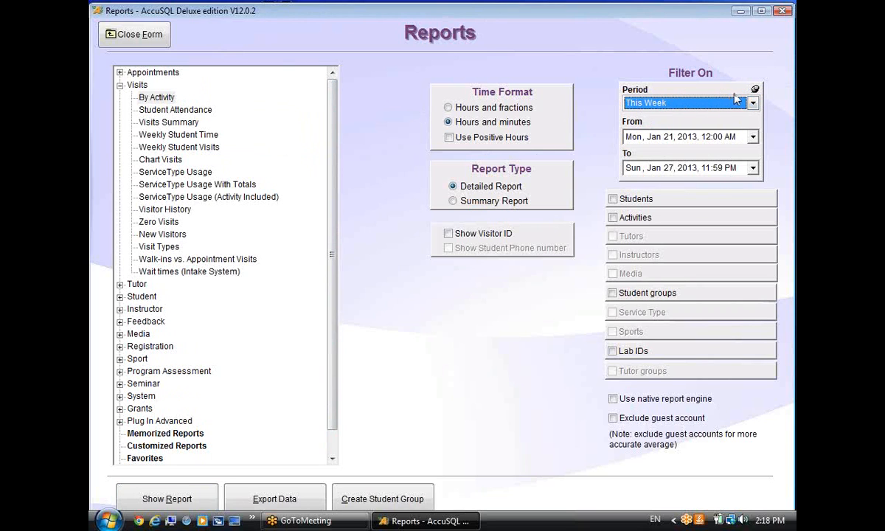
Close and reopen Reports, toggle the period pin, select By Activity, and enable the Students filter.
click(138, 38)
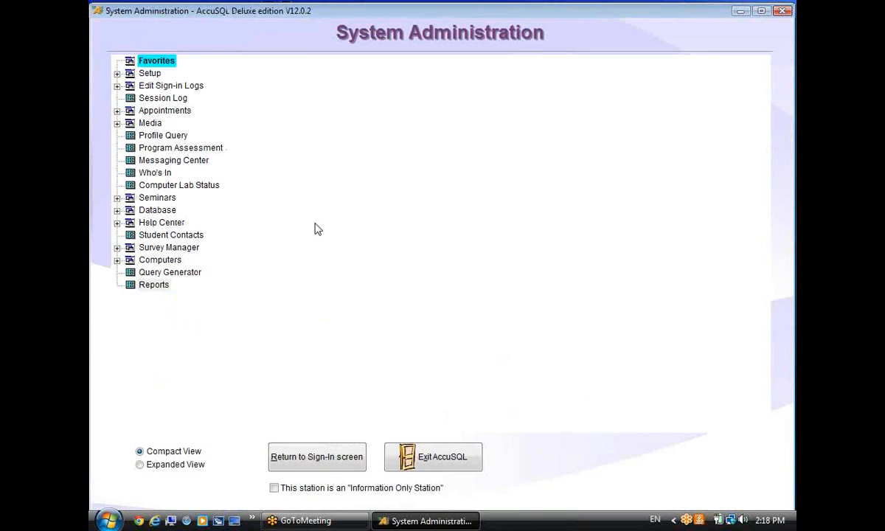
click(151, 288)
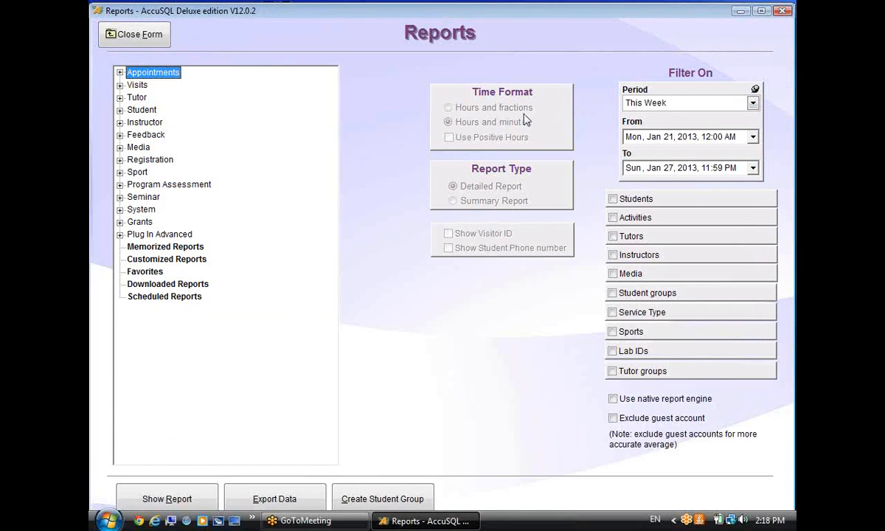
click(755, 90)
click(119, 85)
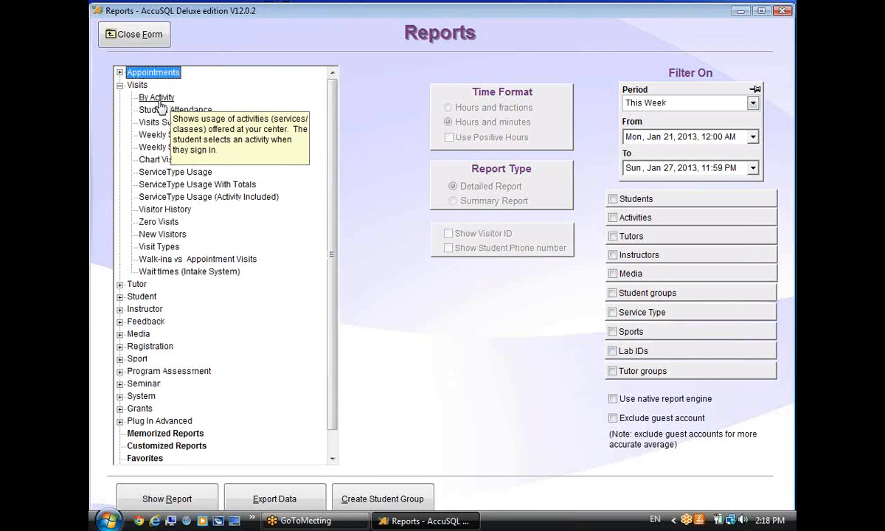
click(147, 97)
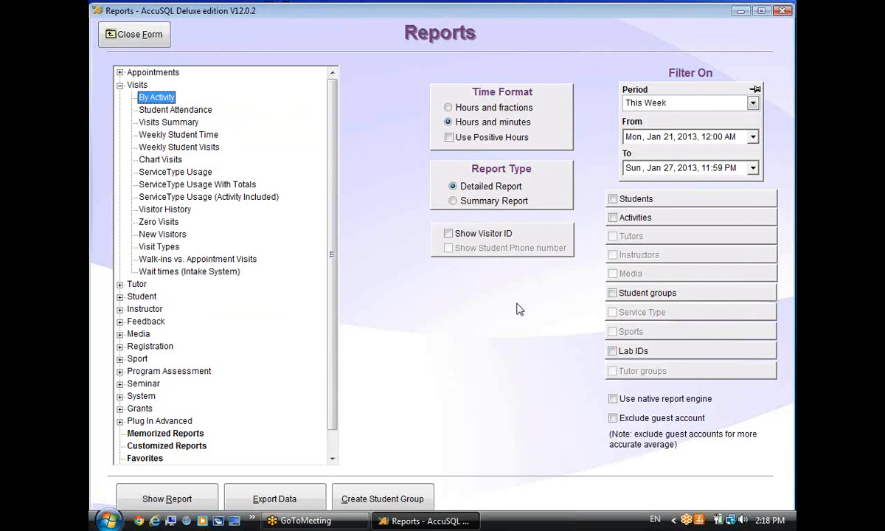
click(613, 199)
Try ticking students in the Select Students list, then switch the Students filter off.
click(735, 202)
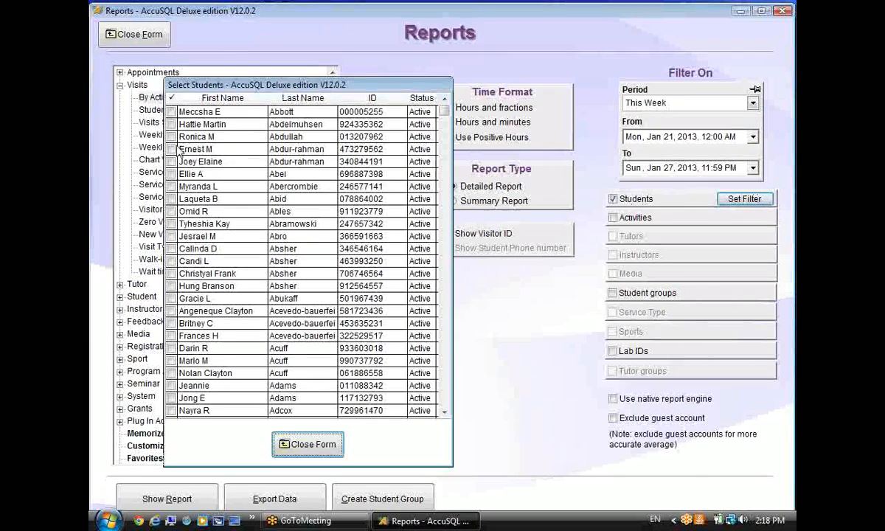
click(171, 211)
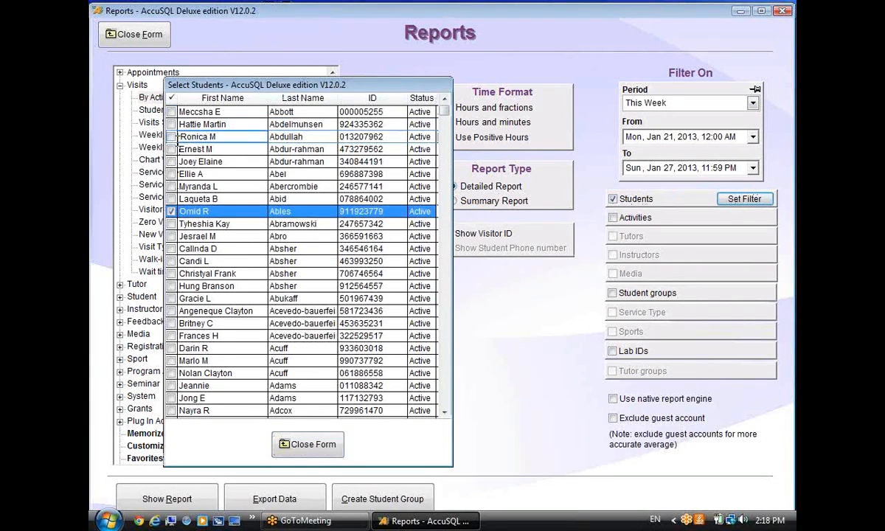
click(171, 137)
click(171, 162)
click(171, 137)
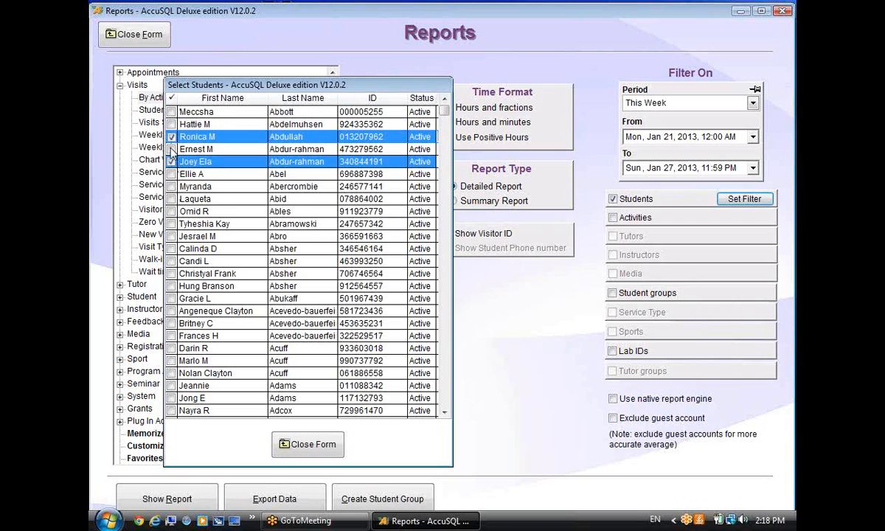
click(171, 162)
click(310, 451)
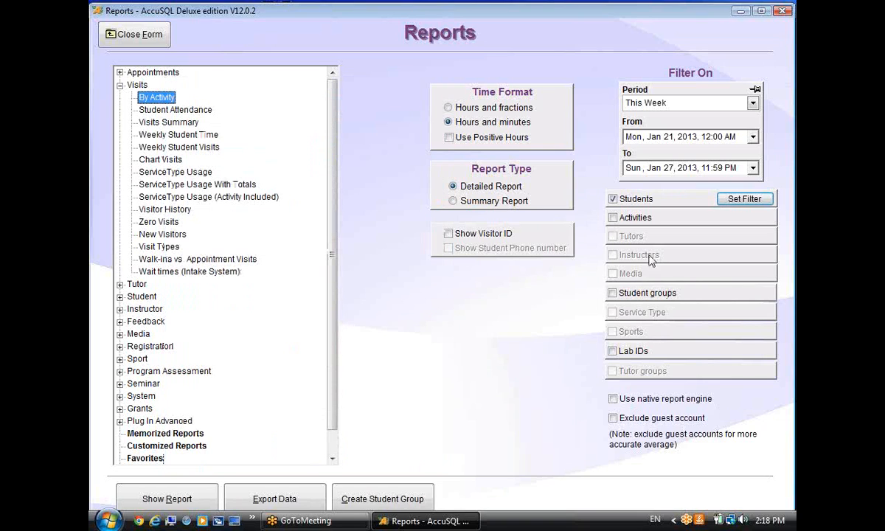
click(612, 198)
Turn on the Activities filter and test range selections, ending with only Adv PC OS Windows.
click(612, 218)
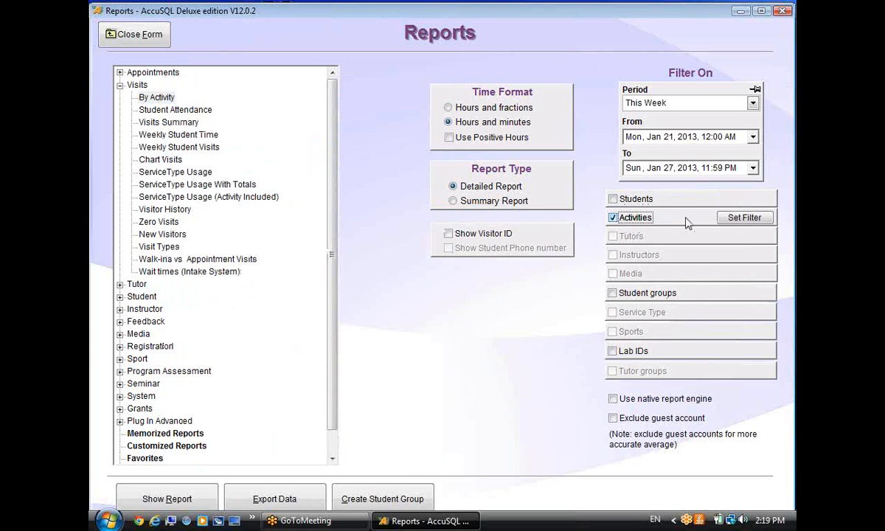
click(740, 222)
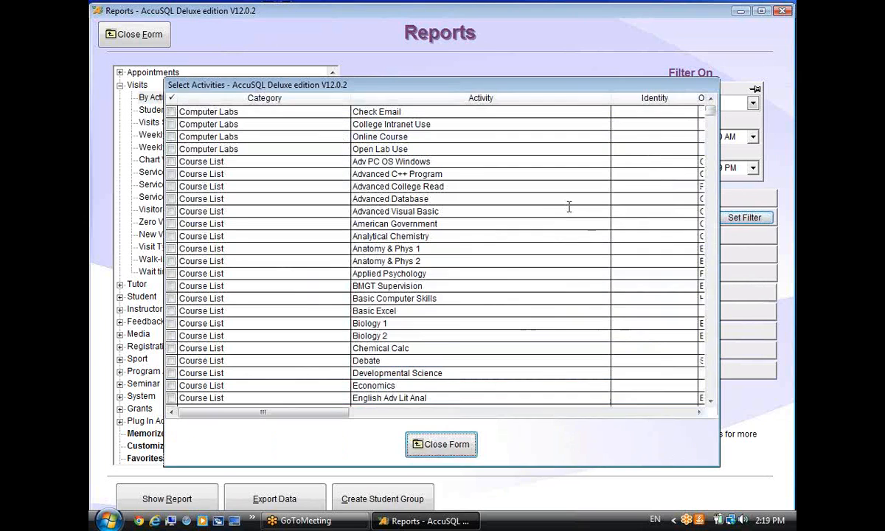
click(264, 163)
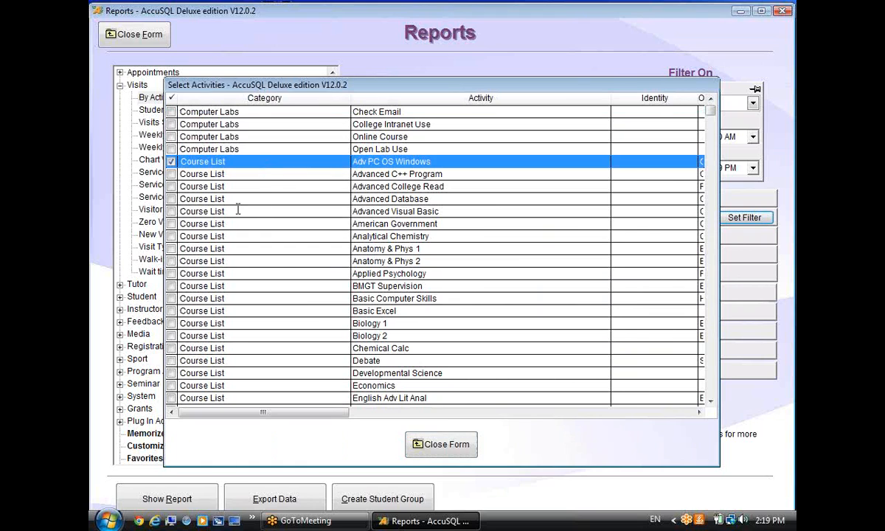
shift+click(231, 374)
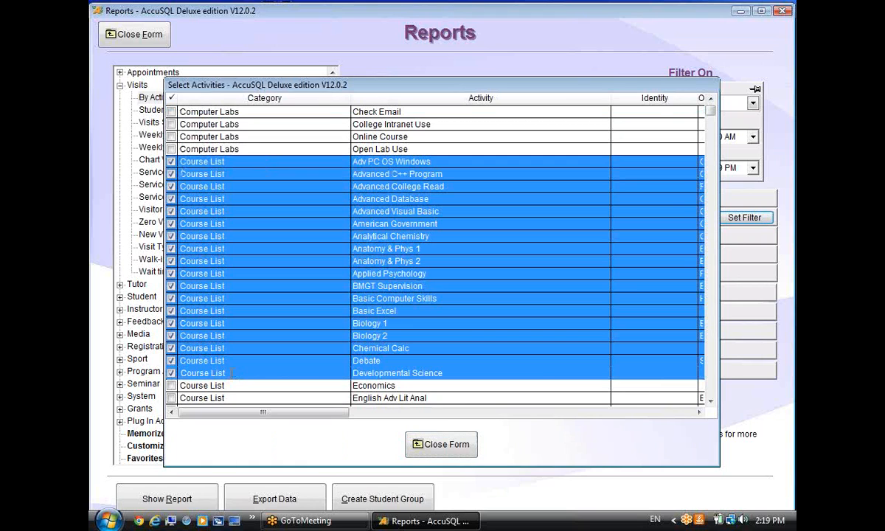
click(256, 160)
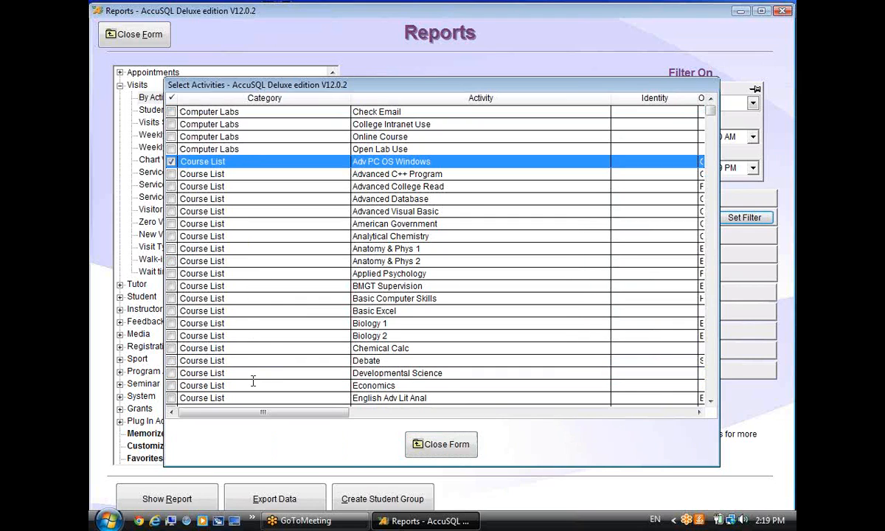
shift+click(252, 395)
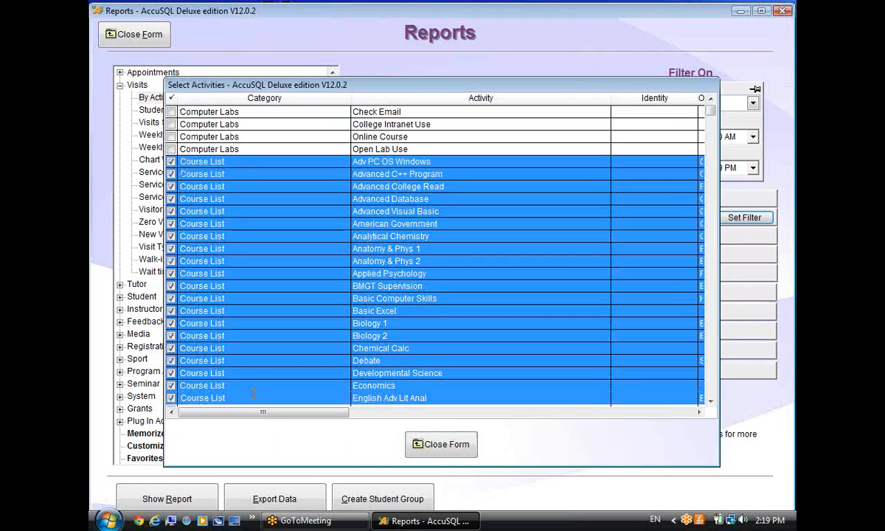
scroll(286, 243, down, 1)
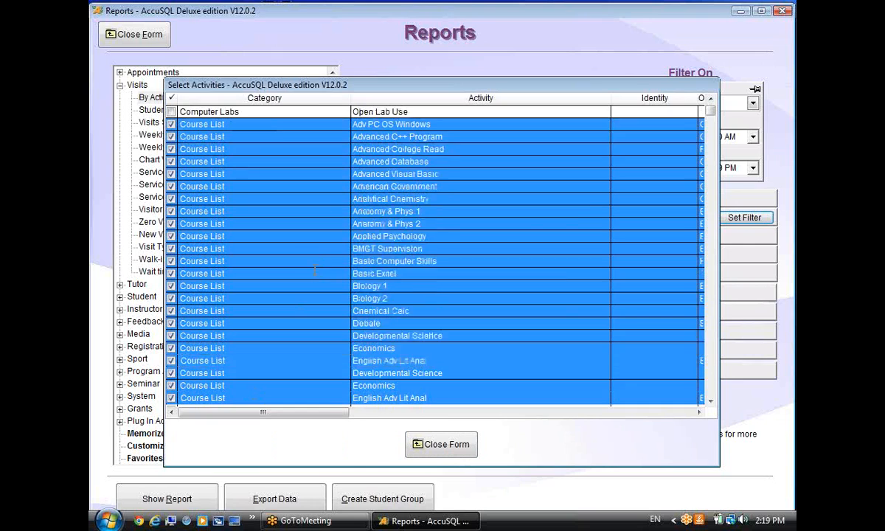
scroll(287, 241, up, 1)
click(239, 162)
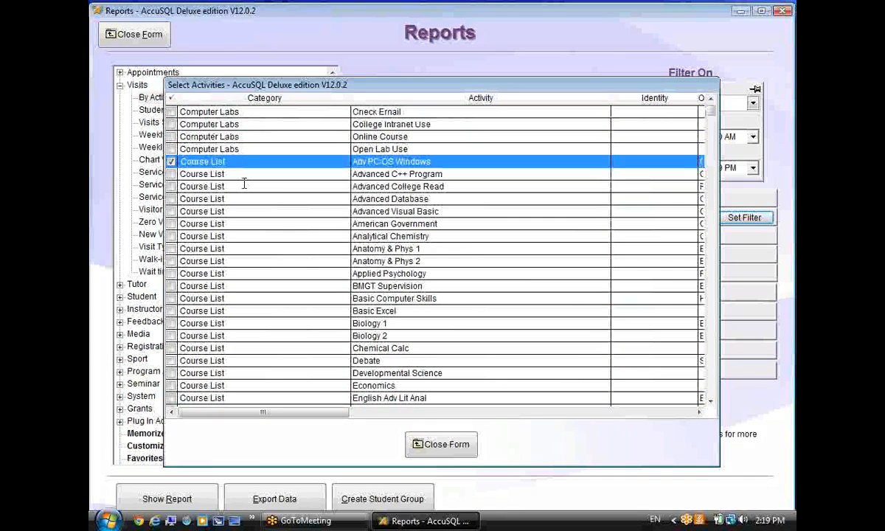
Add Advanced College Read, Advanced Database, Advanced Visual Basic, Anatomy & Phys 2, Basic Excel, Chemical Calc, Economics; then uncheck Activities.
ctrl+click(243, 186)
ctrl+click(244, 213)
ctrl+click(245, 199)
ctrl+click(249, 262)
ctrl+click(245, 312)
ctrl+click(245, 348)
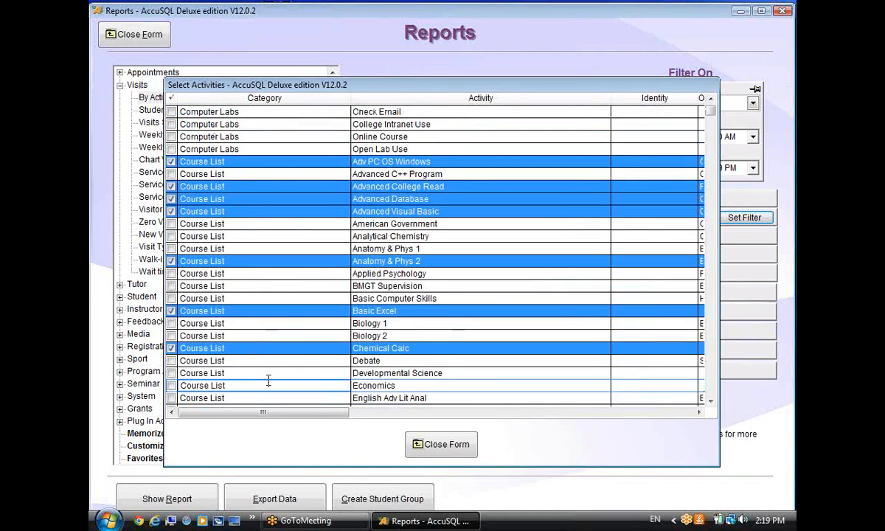
ctrl+click(247, 385)
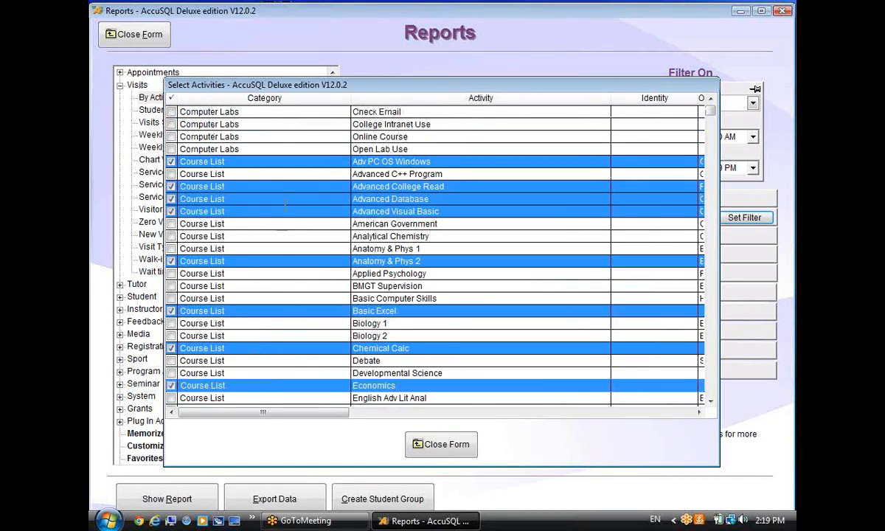
click(440, 444)
click(619, 219)
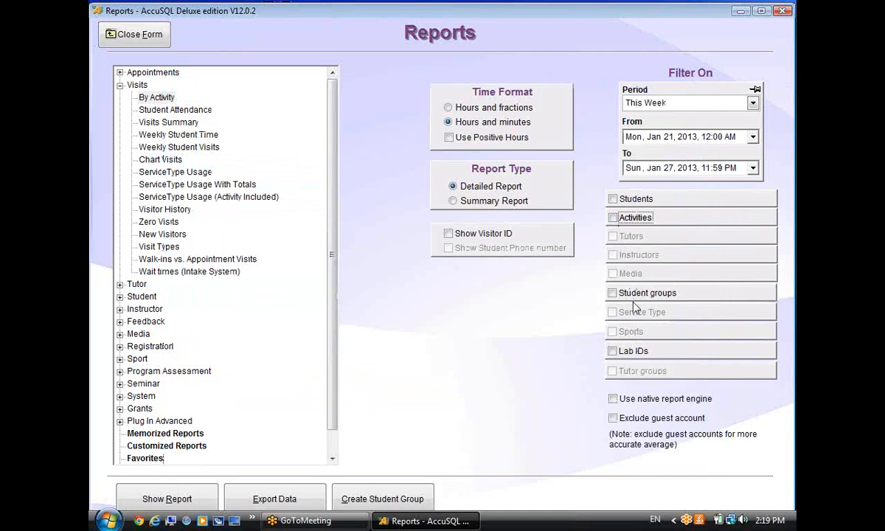
Enable the Student groups filter and tick At Risk, briefly toggling Pell Grant.
click(612, 293)
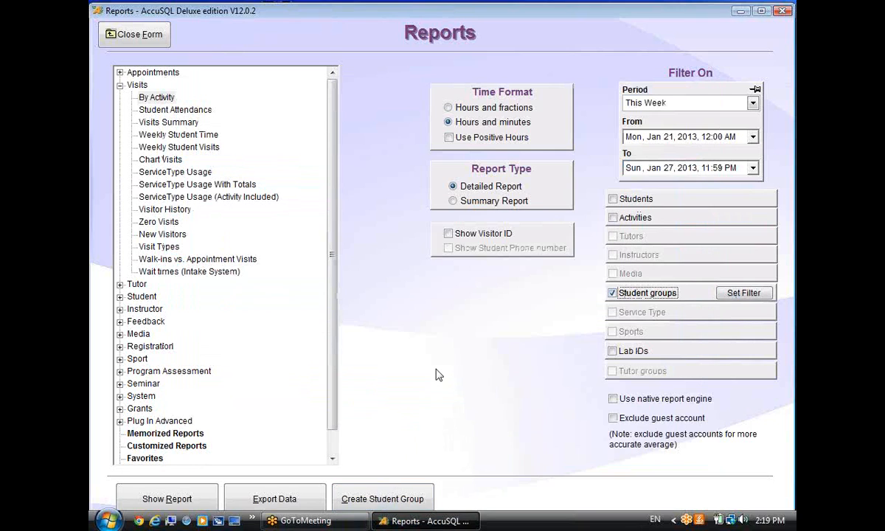
click(742, 294)
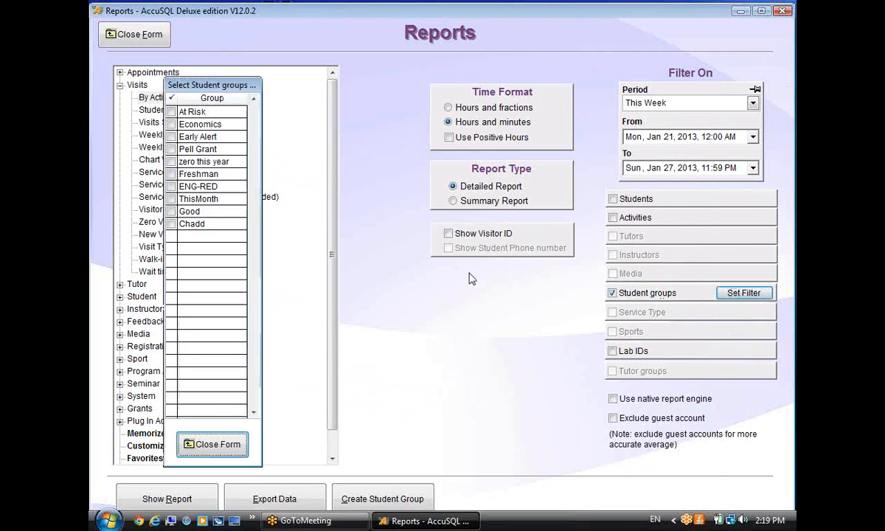
click(171, 111)
click(212, 444)
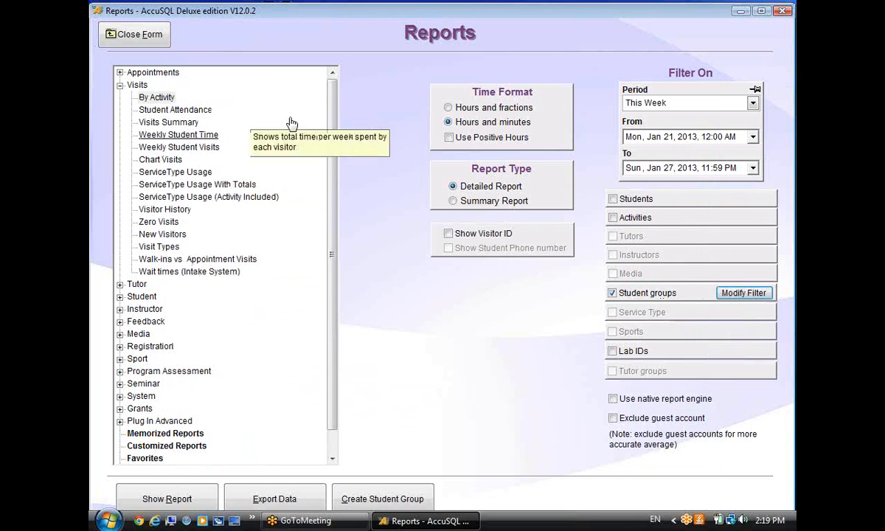
click(749, 292)
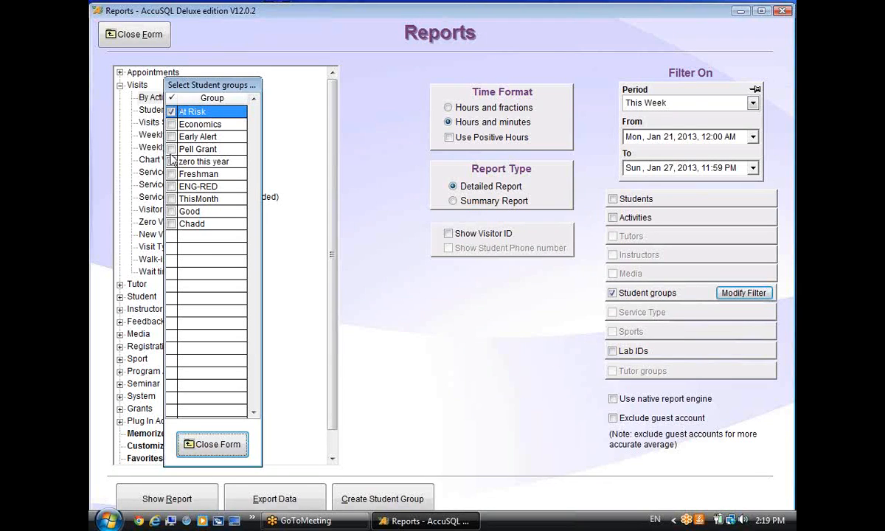
click(171, 150)
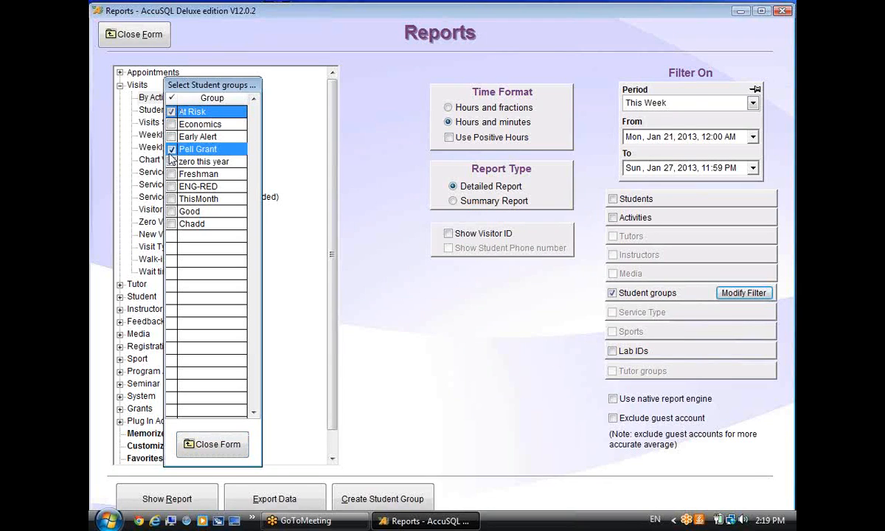
click(170, 149)
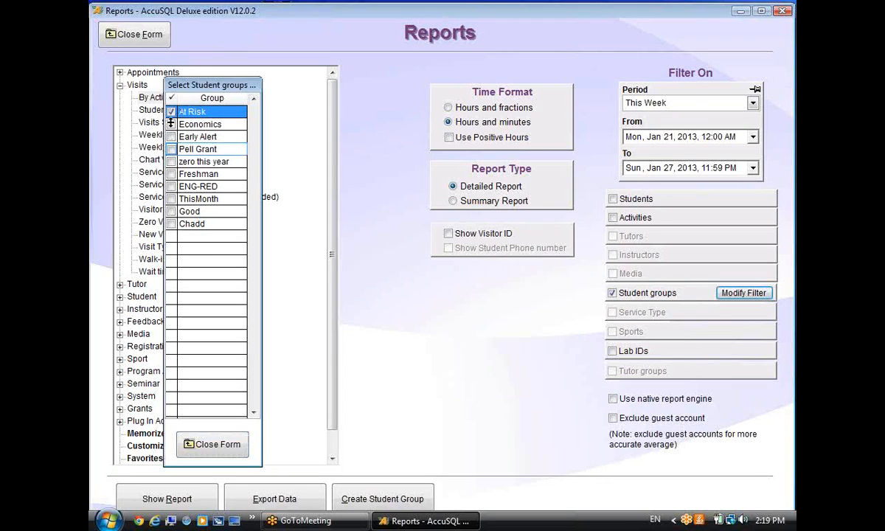
click(210, 444)
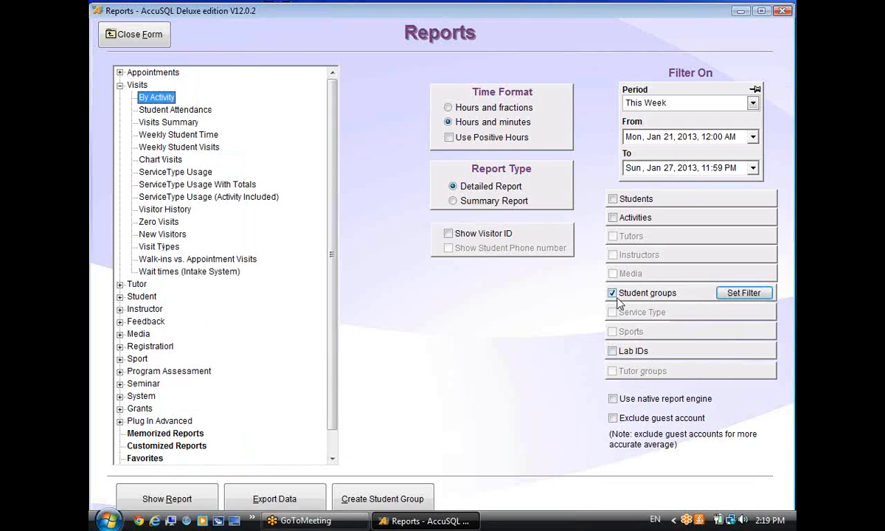
Settle the groups on At Risk and Pell Grant, then turn on the Activities filter.
click(729, 293)
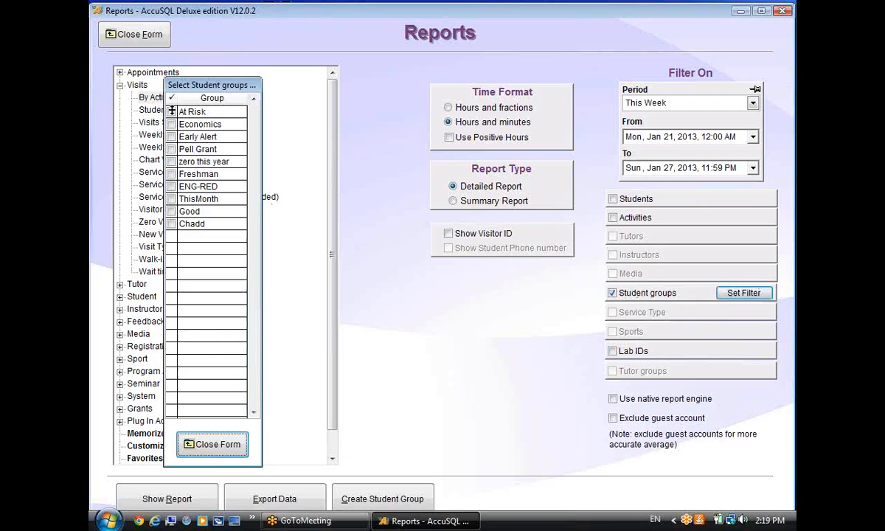
click(172, 149)
click(171, 112)
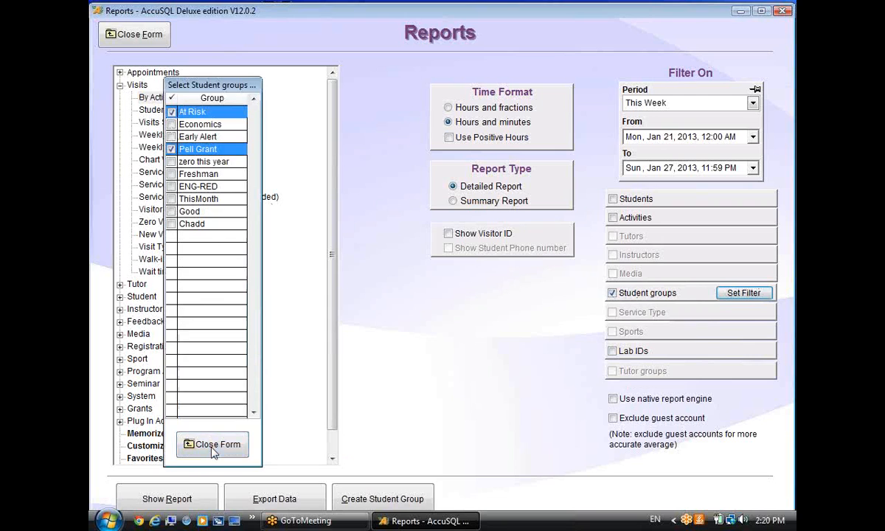
click(212, 444)
click(618, 217)
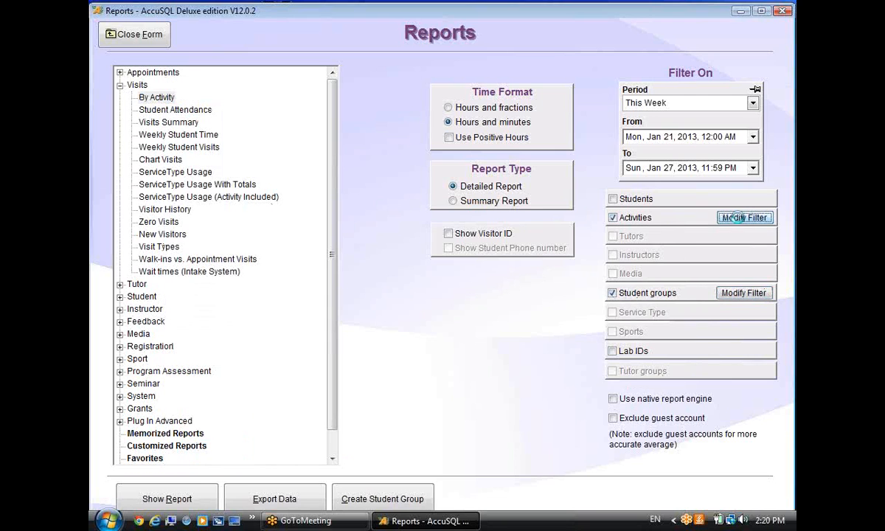
Tick the seven Tutoring activities in the name-sorted list, then switch the Activities filter off.
click(697, 217)
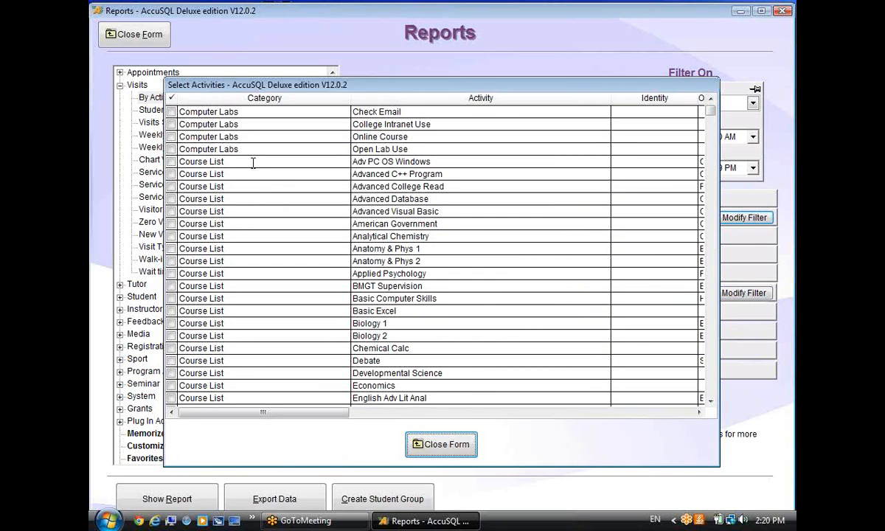
click(473, 97)
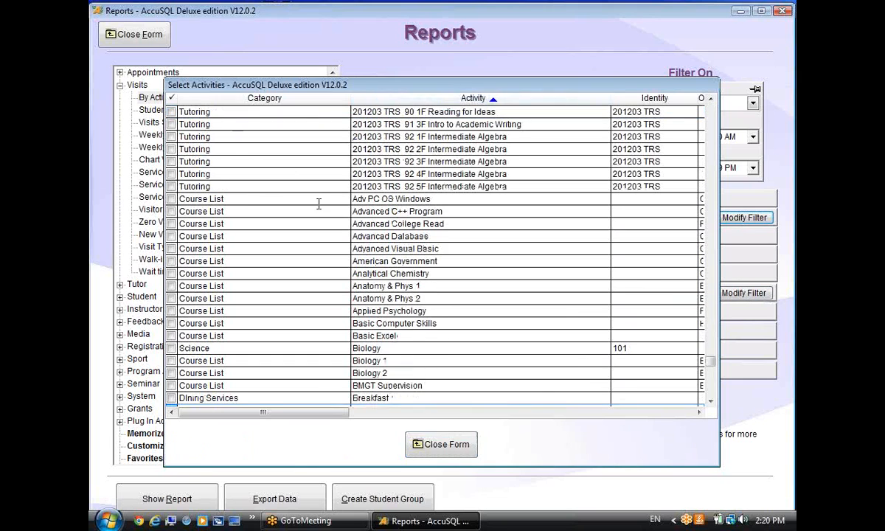
click(228, 112)
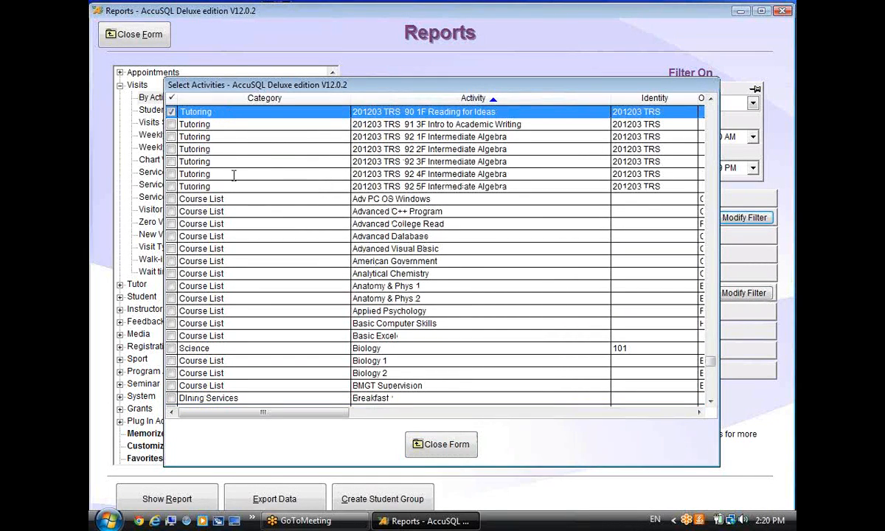
click(238, 186)
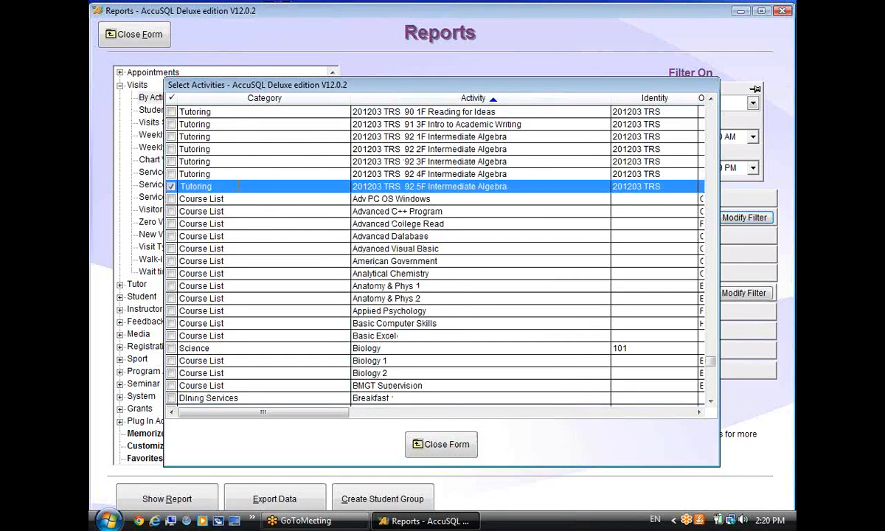
shift+click(236, 112)
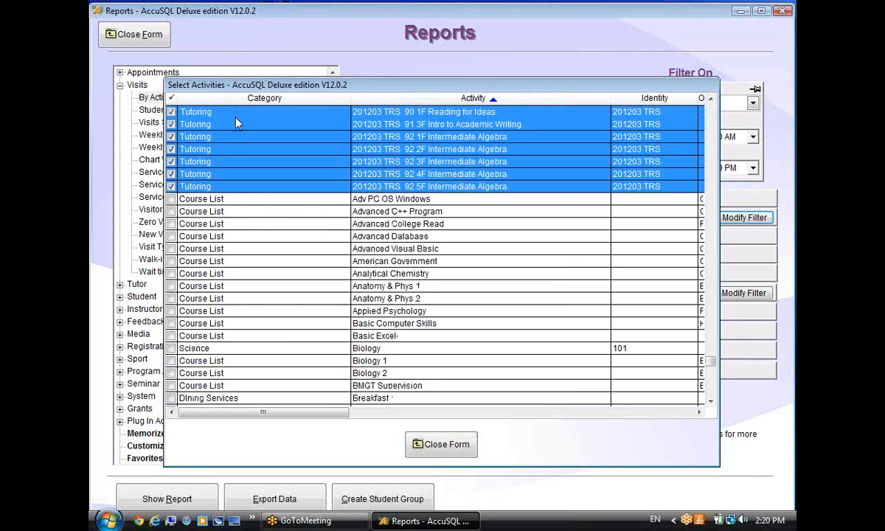
click(426, 437)
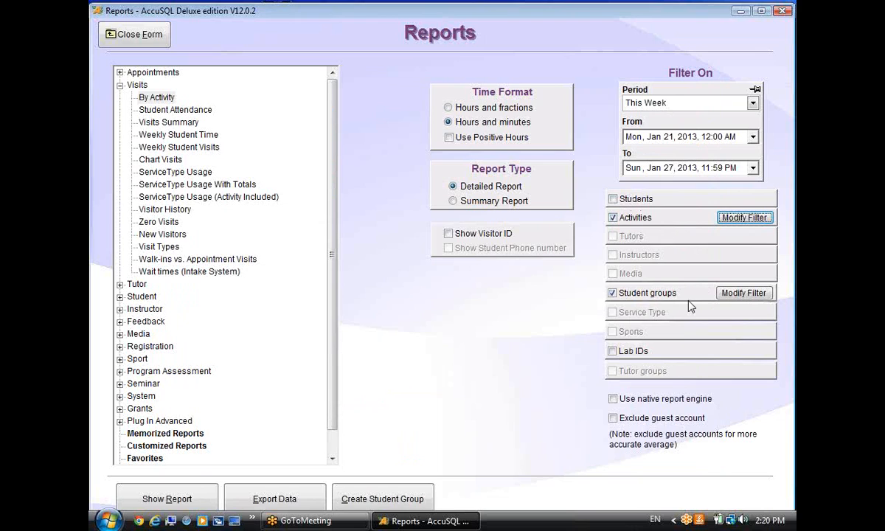
click(612, 218)
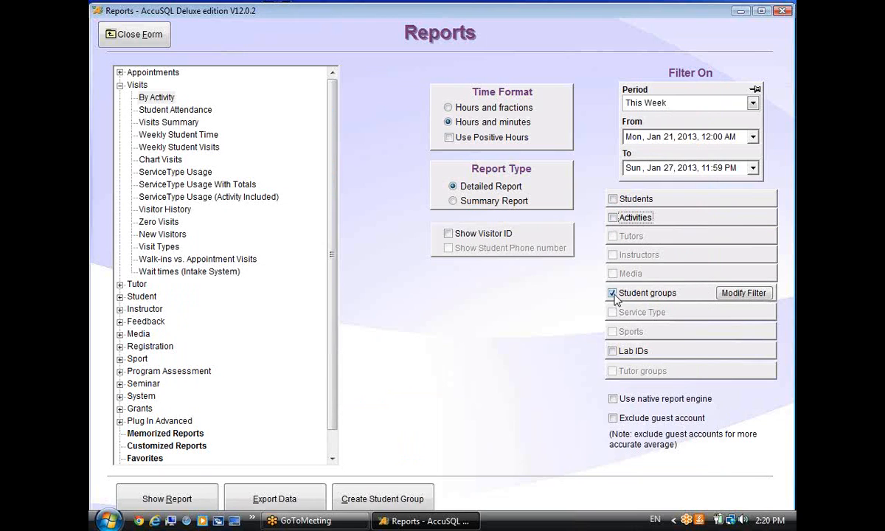
Turn off the Student groups filter and run By Activity, dismissing the no-records message.
click(612, 293)
click(155, 97)
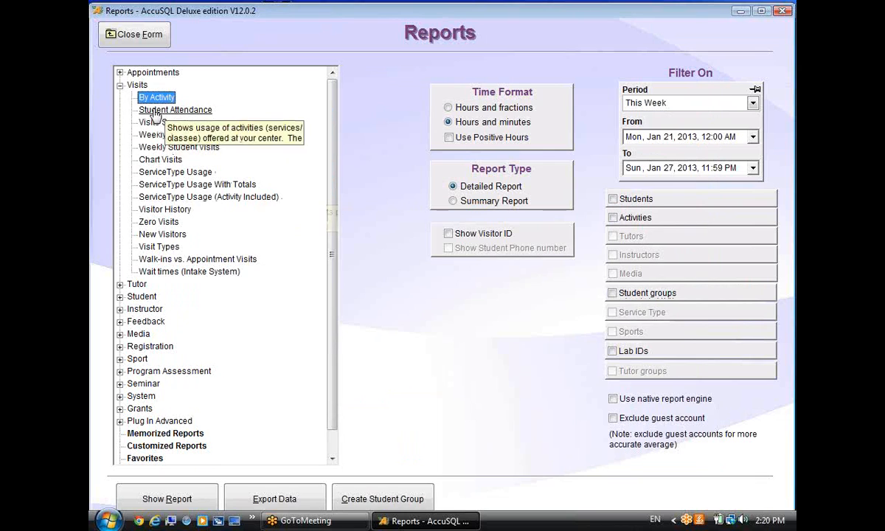
click(158, 492)
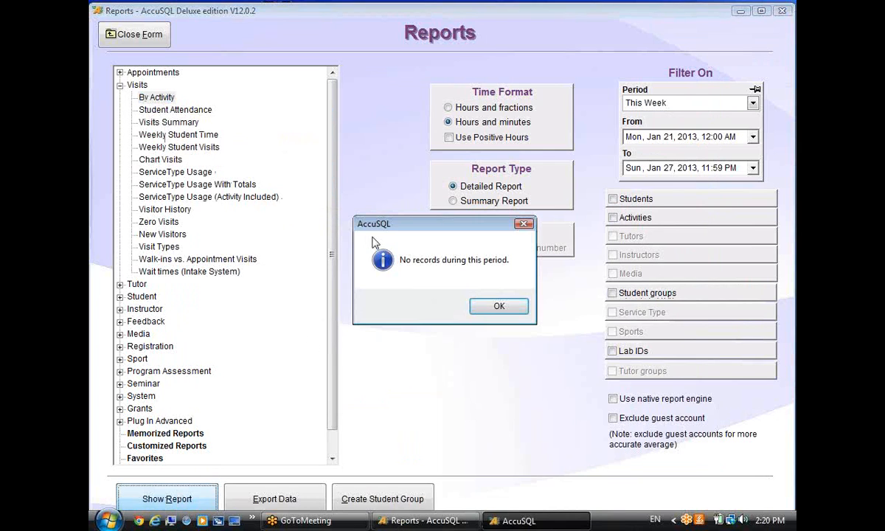
click(499, 305)
click(155, 98)
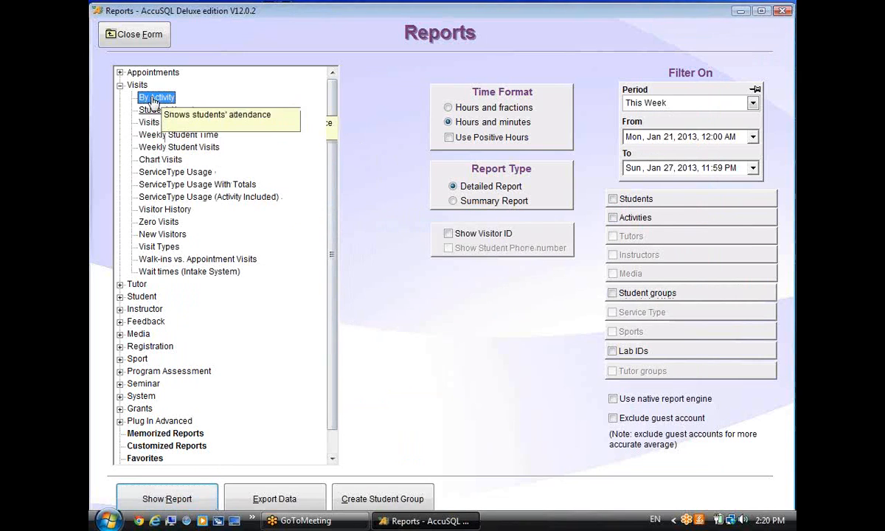
Set the period to This Semester, then run and review the detailed By Activity report.
click(648, 103)
scroll(714, 130, up, 2)
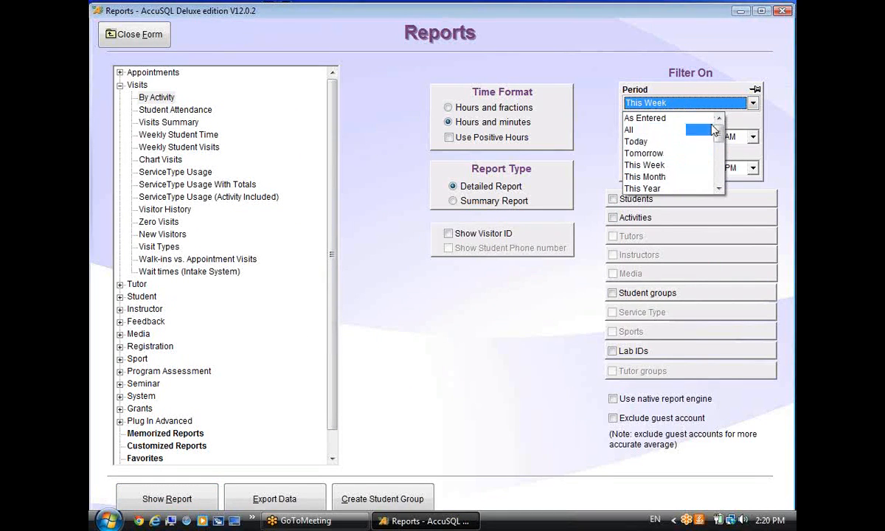
drag(714, 130, 716, 180)
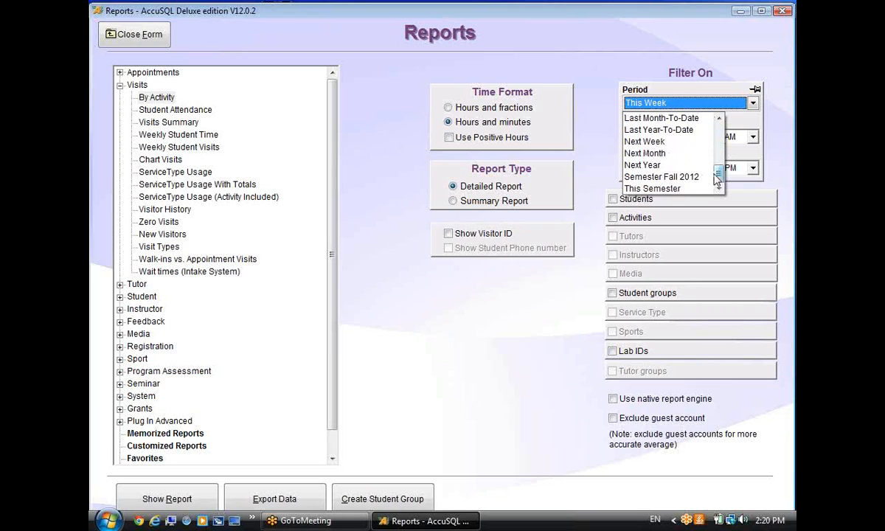
click(696, 190)
click(178, 499)
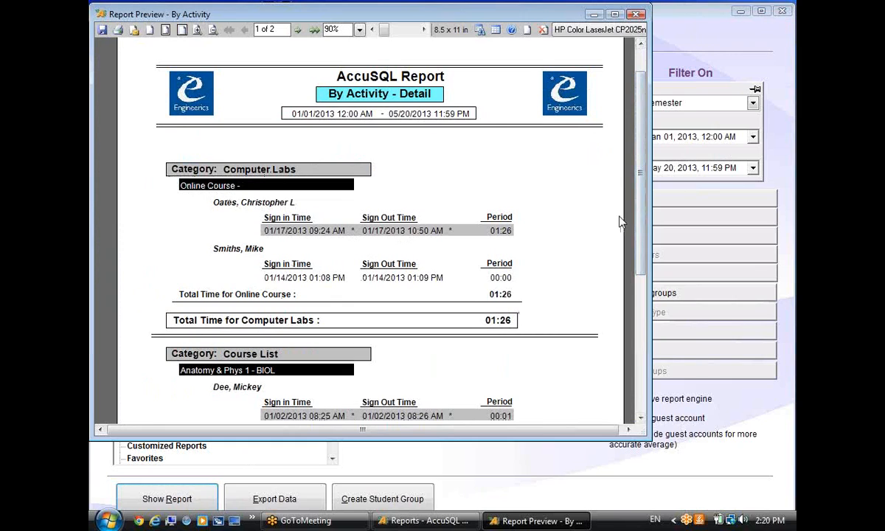
scroll(620, 221, down, 6)
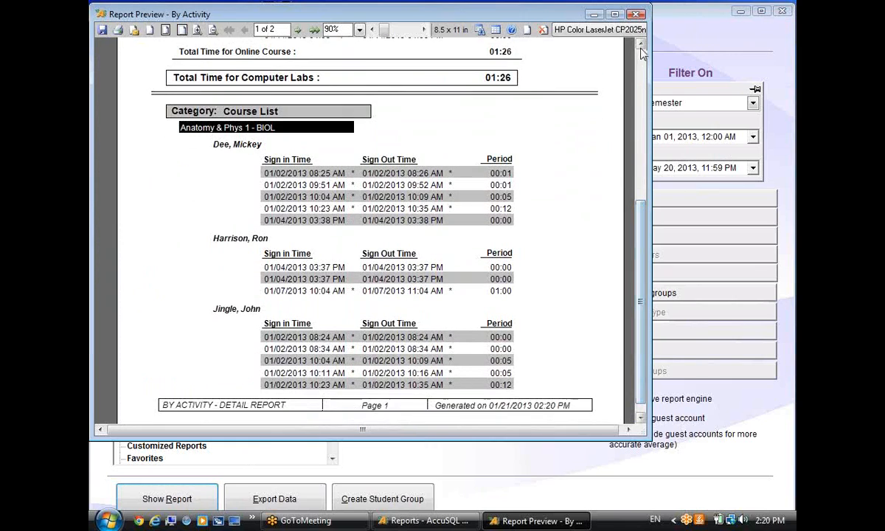
click(634, 14)
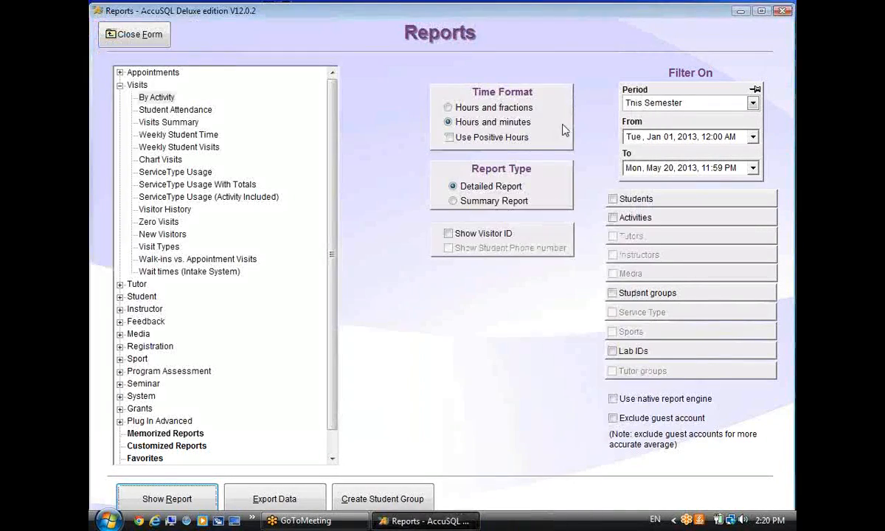
Preview the By Activity Summary Report (10 visitors, 21 visits, 09:35 hours), then close it.
click(455, 202)
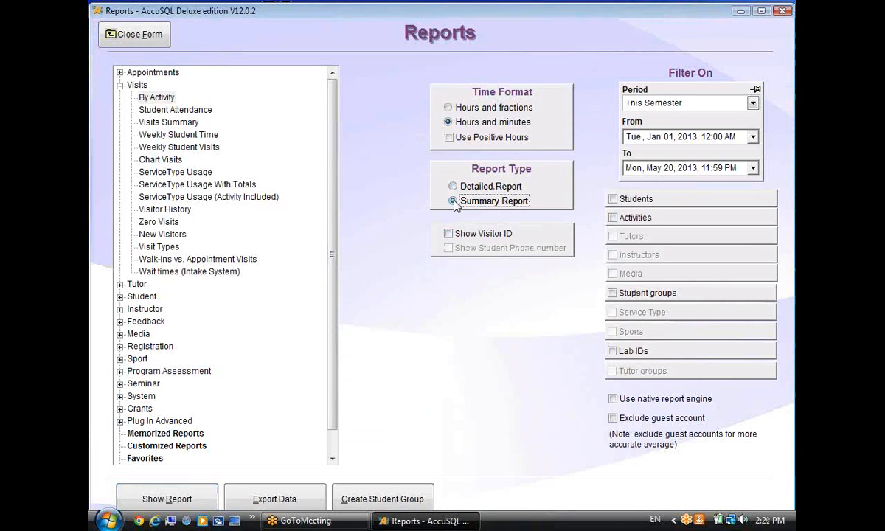
click(176, 499)
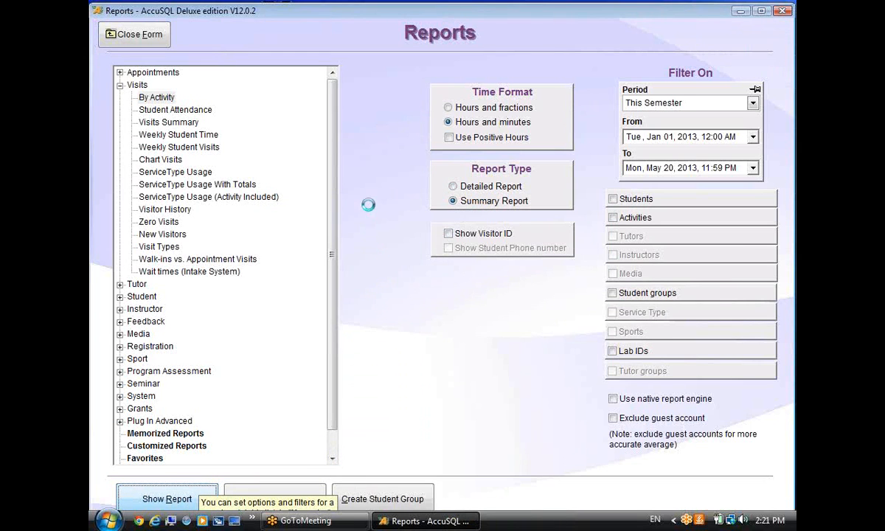
mouse_move(640, 175)
mouse_down()
mouse_move(640, 303)
mouse_move(642, 180)
mouse_up()
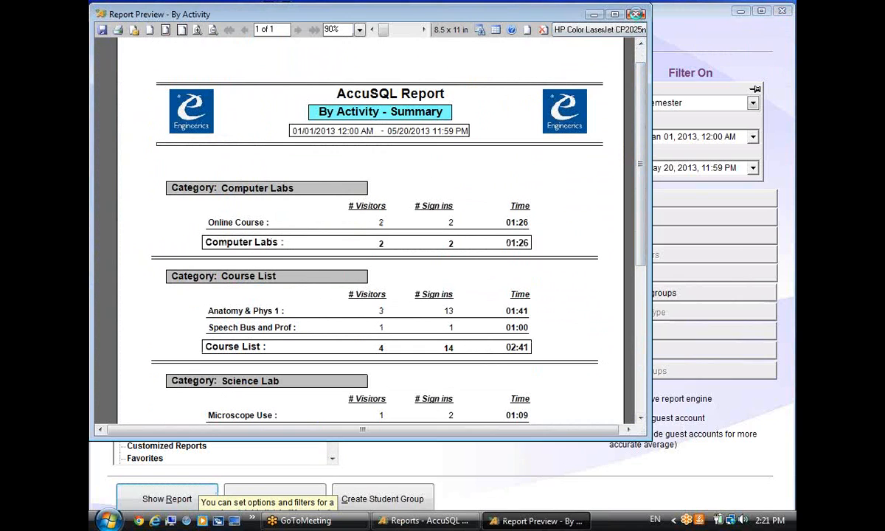
click(636, 14)
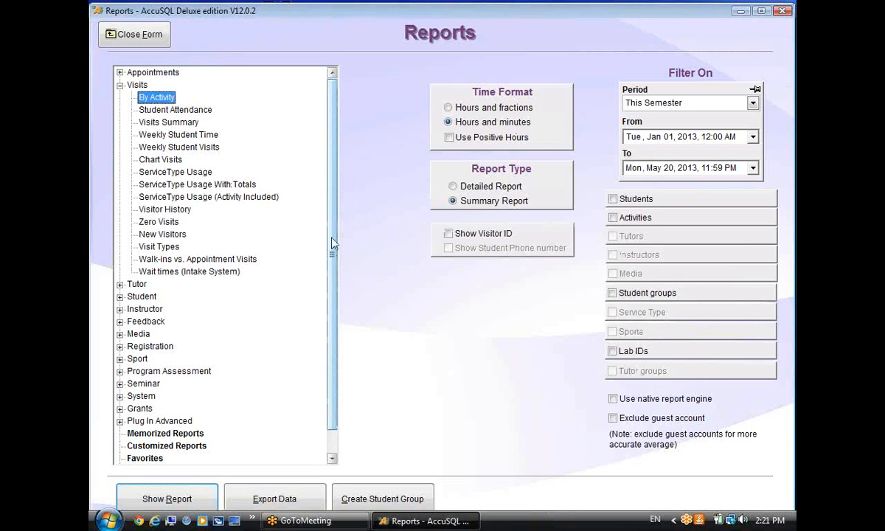
Switch Report Type back to Detailed Report and browse the report tree.
drag(331, 210, 330, 167)
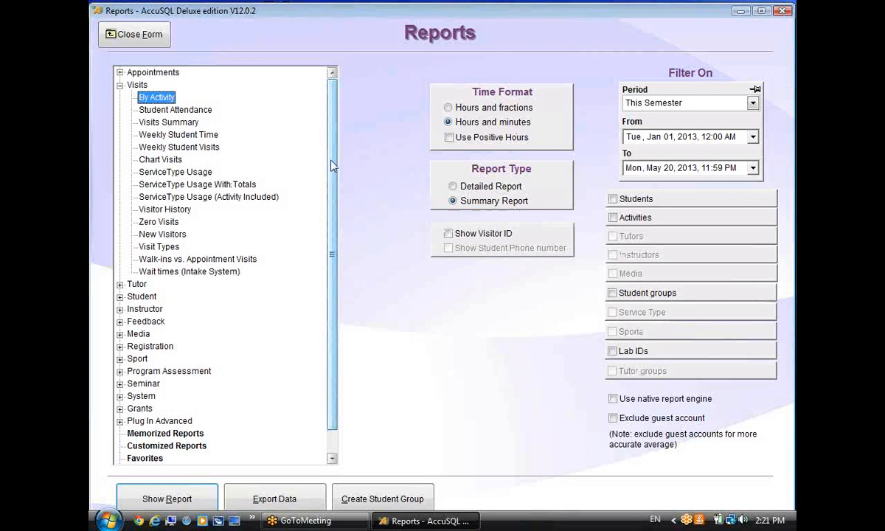
click(453, 186)
mouse_move(163, 106)
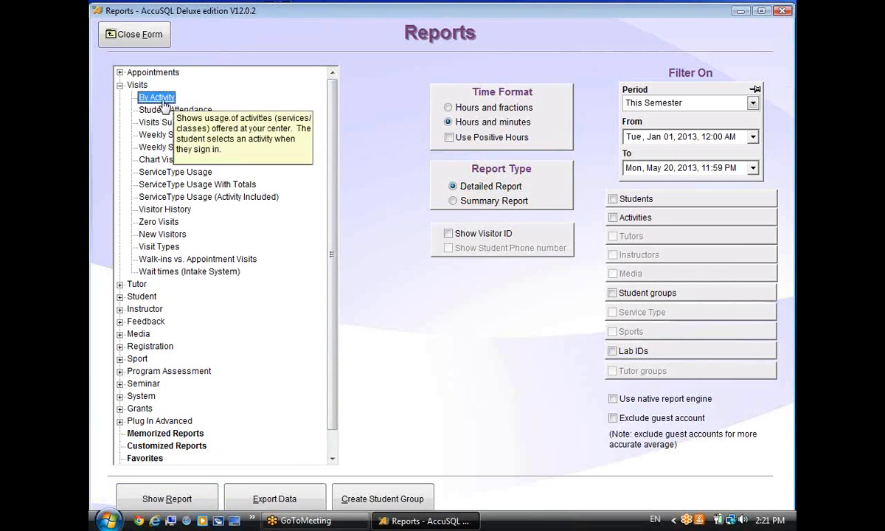
drag(332, 220, 340, 309)
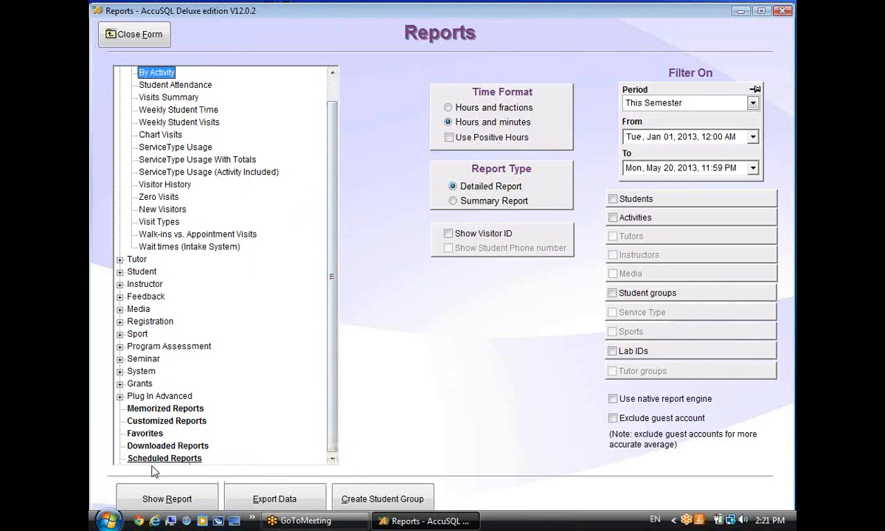
mouse_move(144, 435)
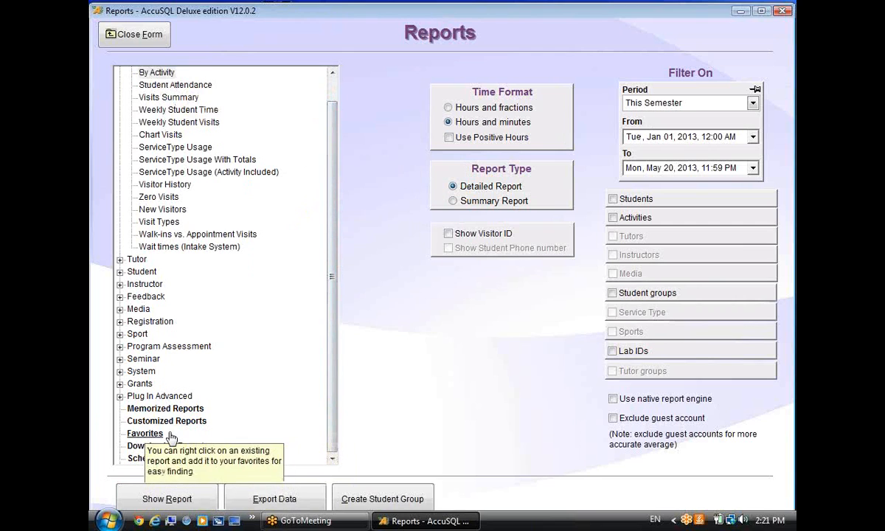
scroll(333, 279, up, 1)
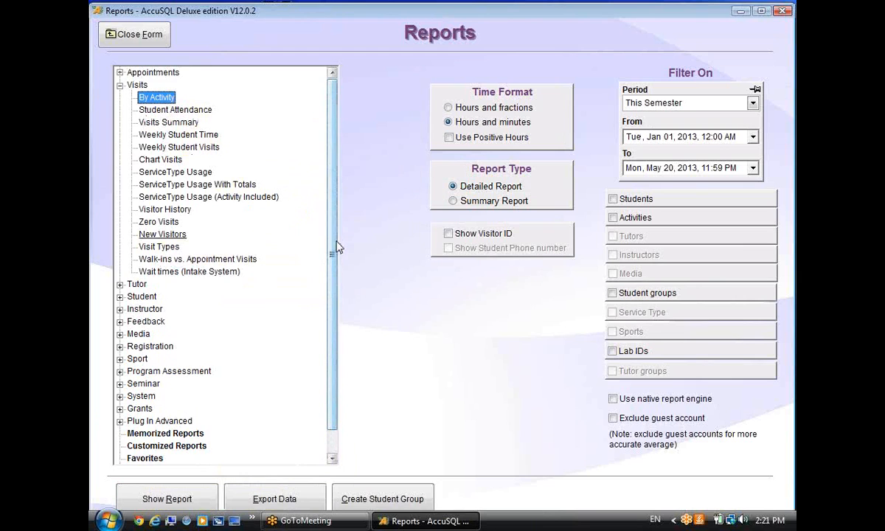
drag(330, 239, 330, 187)
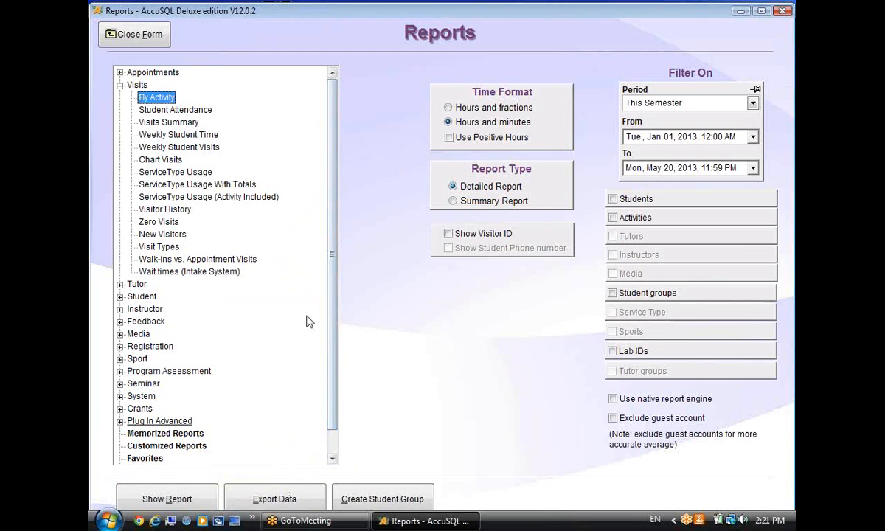
Add By Activity to Favorites for all users, with no tooltip text.
right_click(162, 98)
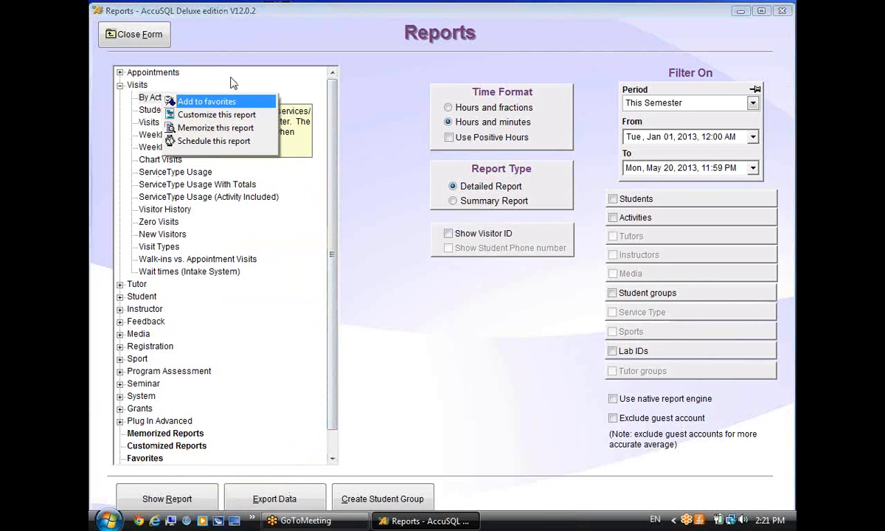
click(221, 28)
right_click(154, 98)
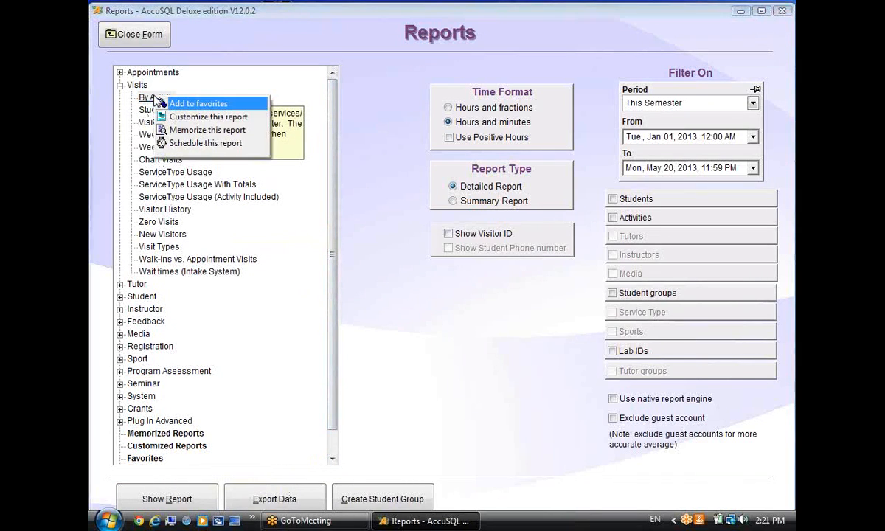
click(191, 105)
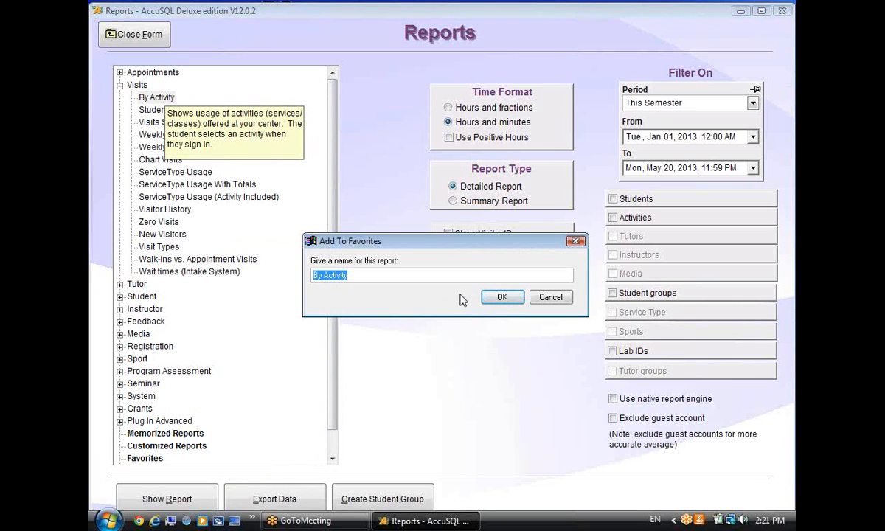
click(501, 297)
click(431, 331)
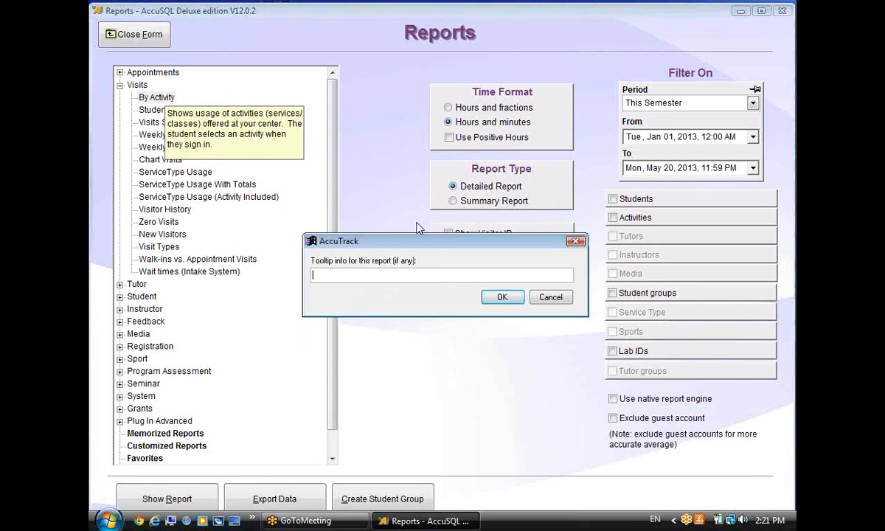
click(503, 296)
Add Zero Visits to Favorites as 'Zero Visits tHIS SEMESTER' for all users, tooltip 'yellow box'.
scroll(336, 188, down, 1)
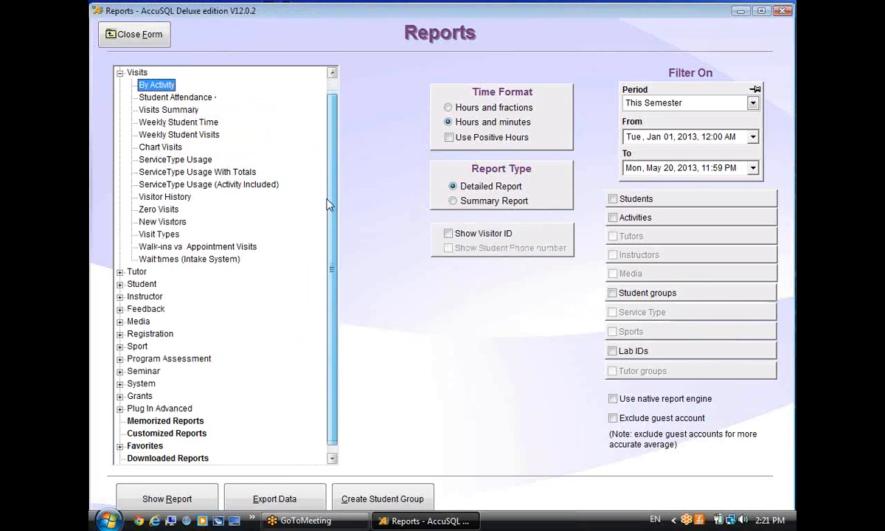
right_click(153, 211)
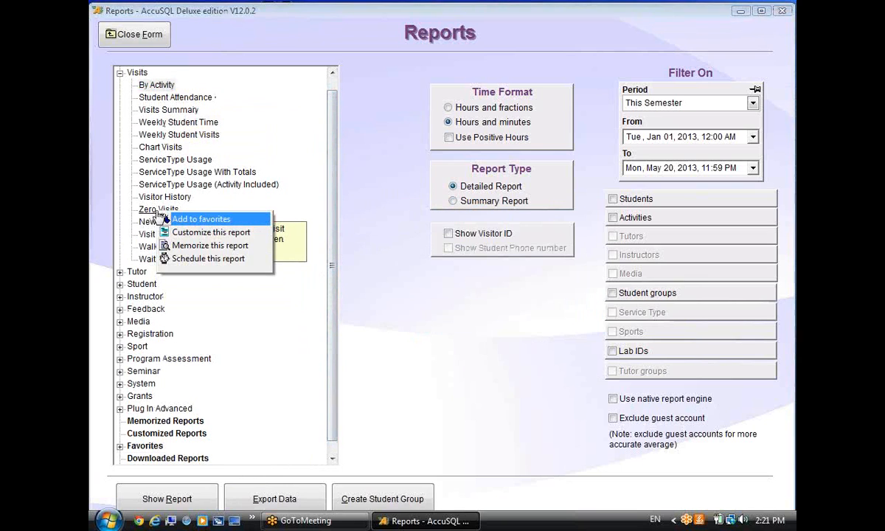
click(171, 218)
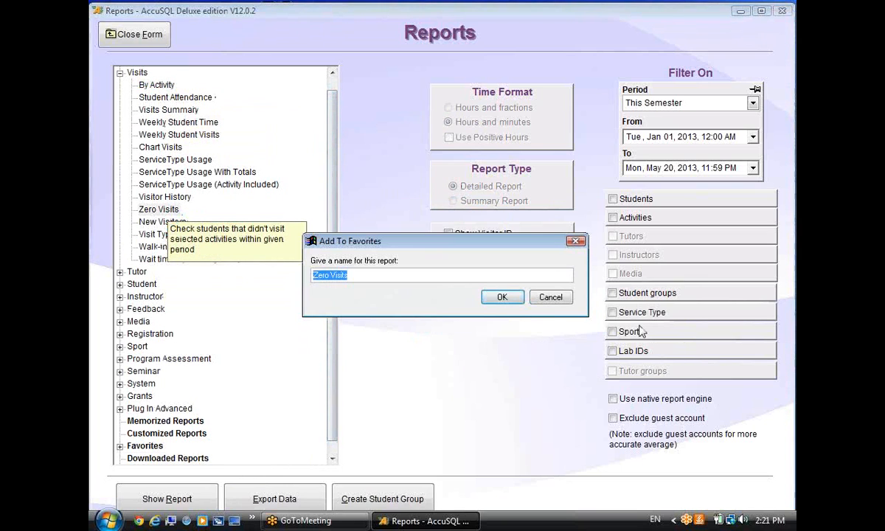
click(438, 280)
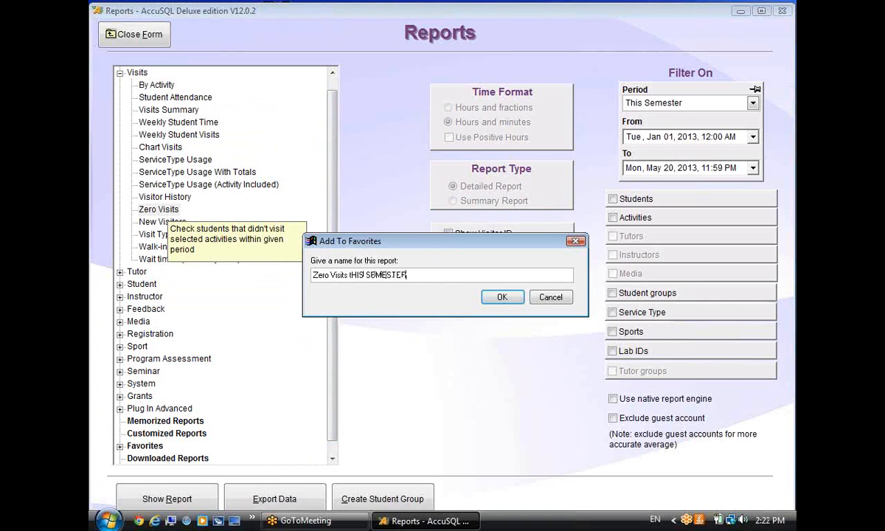
click(500, 297)
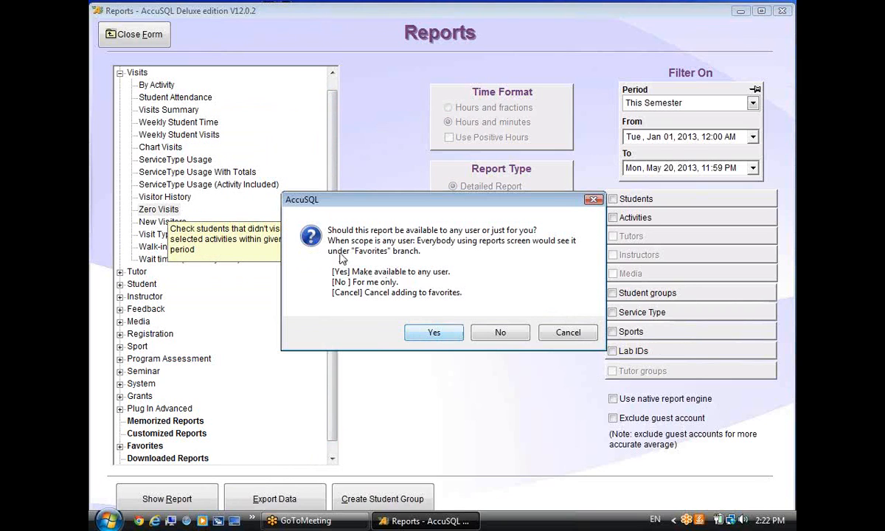
click(434, 334)
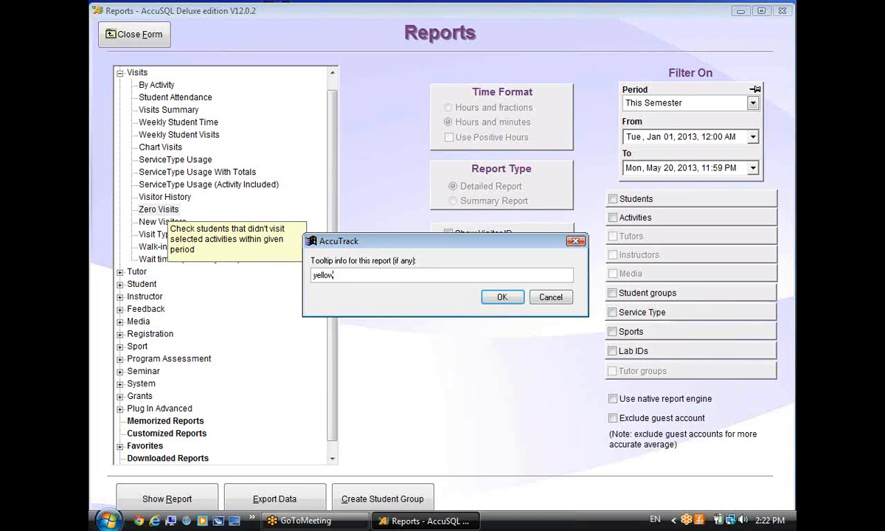
text(yellow box)
click(502, 297)
click(159, 210)
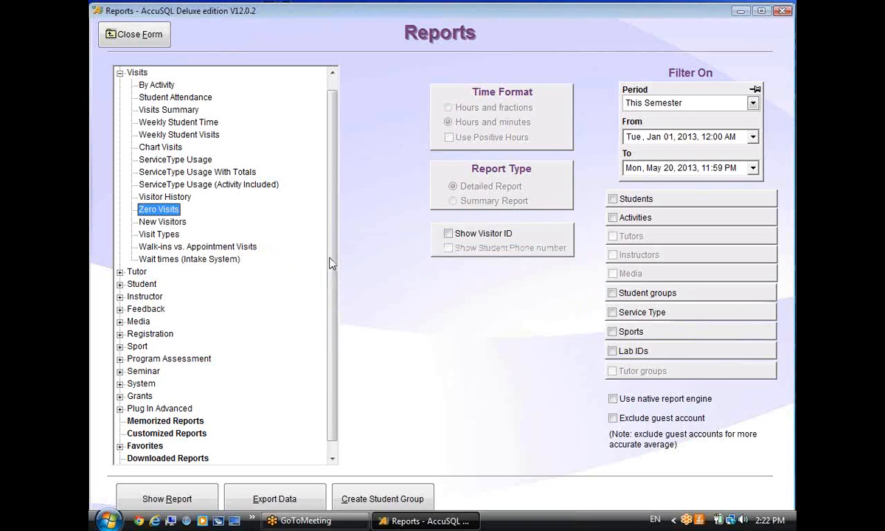
Expand Favorites, close and reopen the Reports form, and expand Favorites again.
scroll(311, 431, down, 1)
click(120, 433)
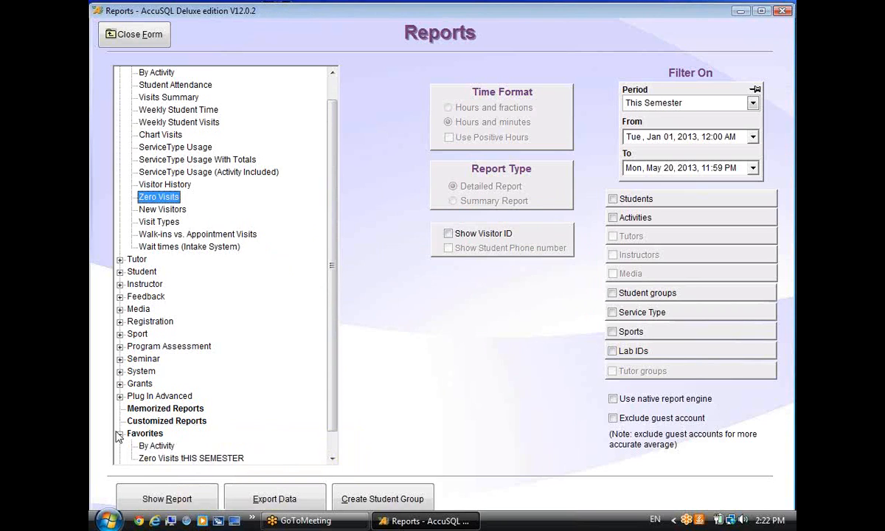
scroll(310, 313, down, 2)
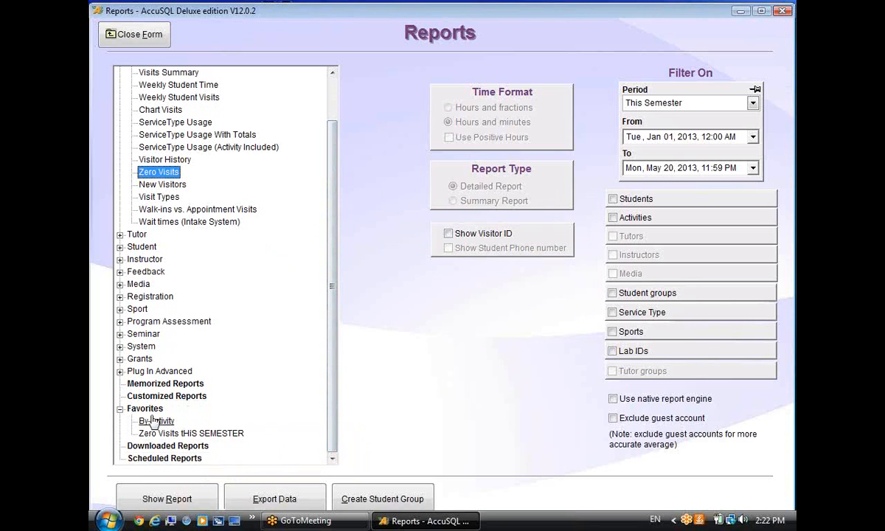
mouse_move(206, 435)
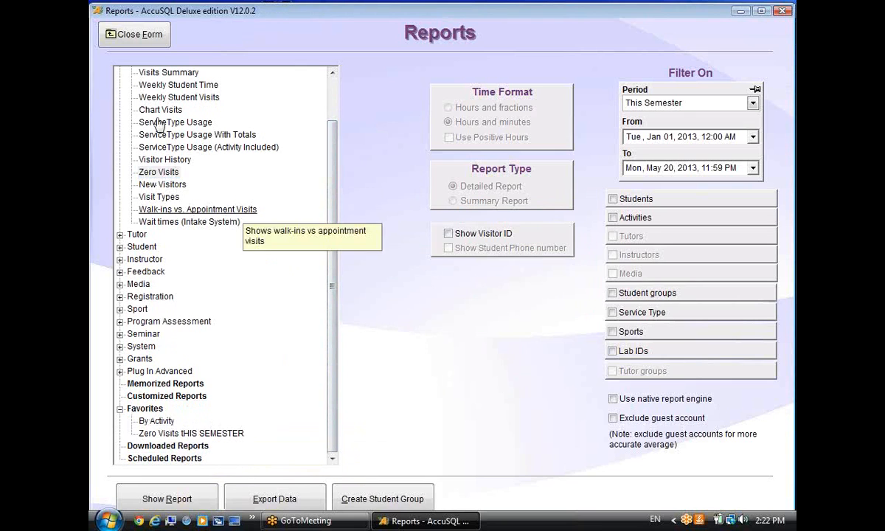
click(127, 37)
click(154, 286)
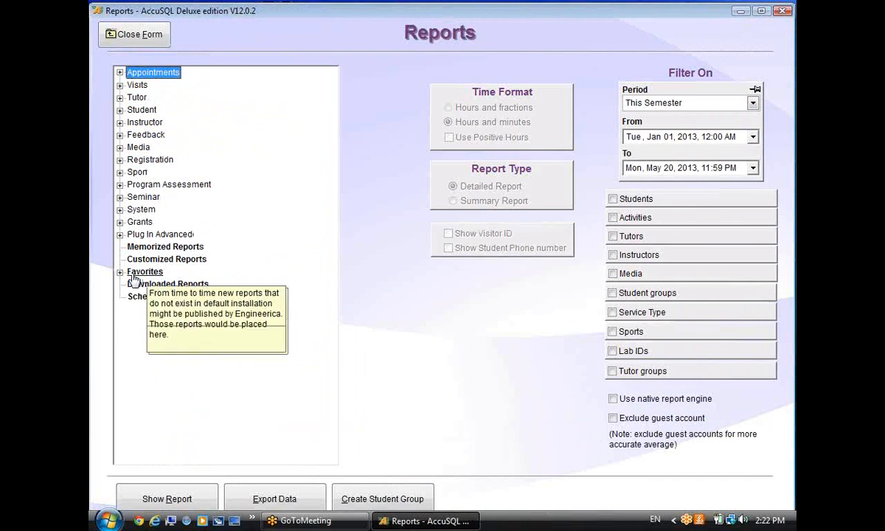
click(119, 273)
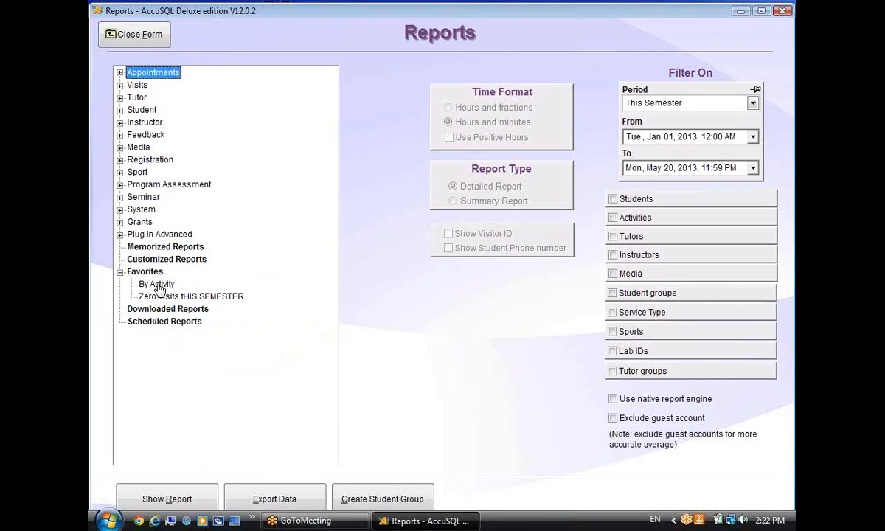
Remove the 'Zero Visits tHIS SEMESTER' favorite.
right_click(197, 296)
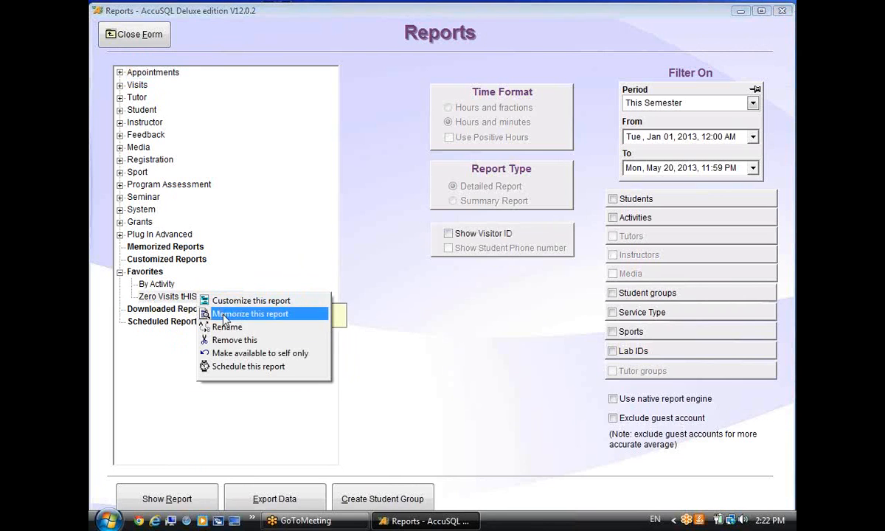
click(233, 340)
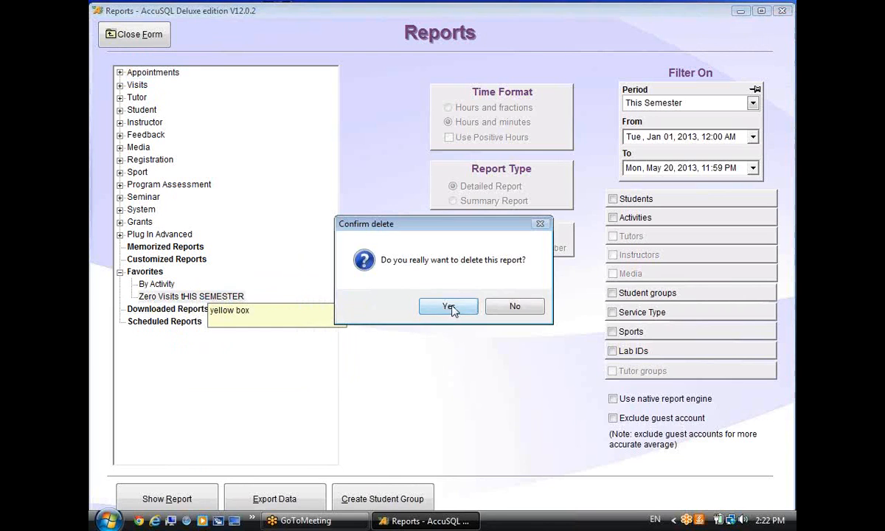
click(449, 308)
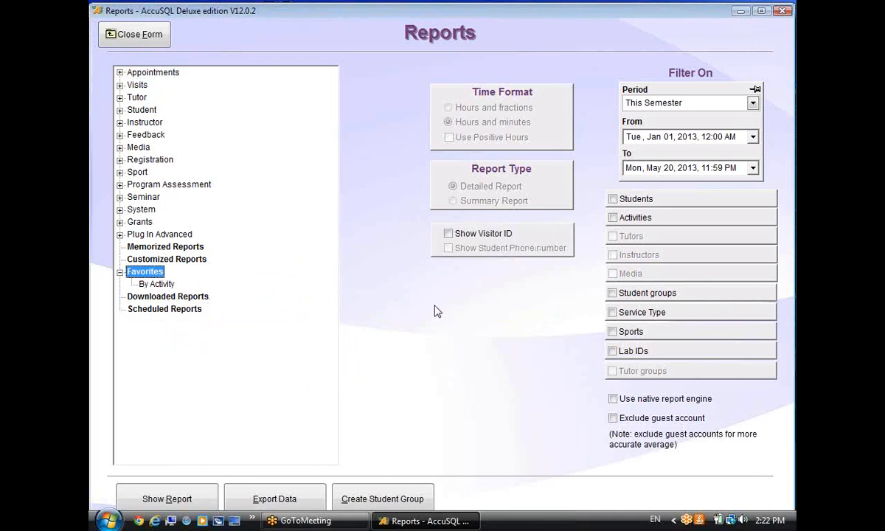
Add Instructor Sessions to Favorites for any user, with no tooltip text.
click(121, 123)
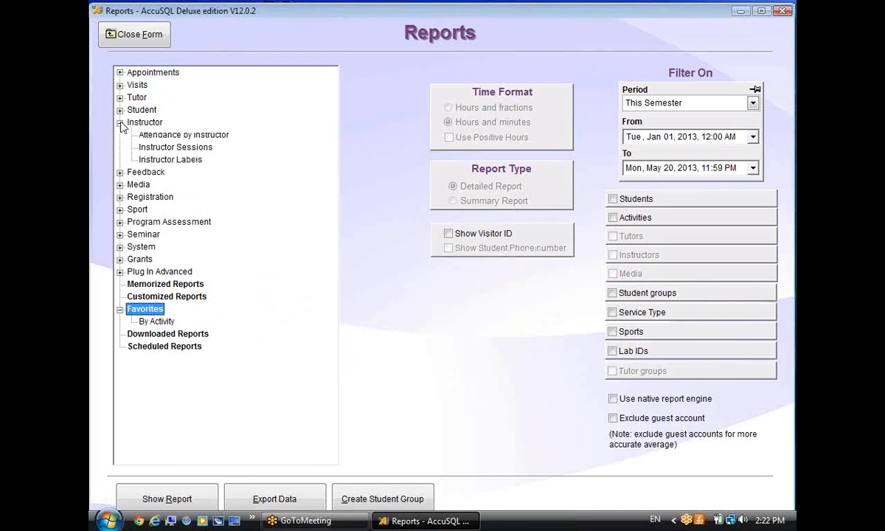
right_click(209, 138)
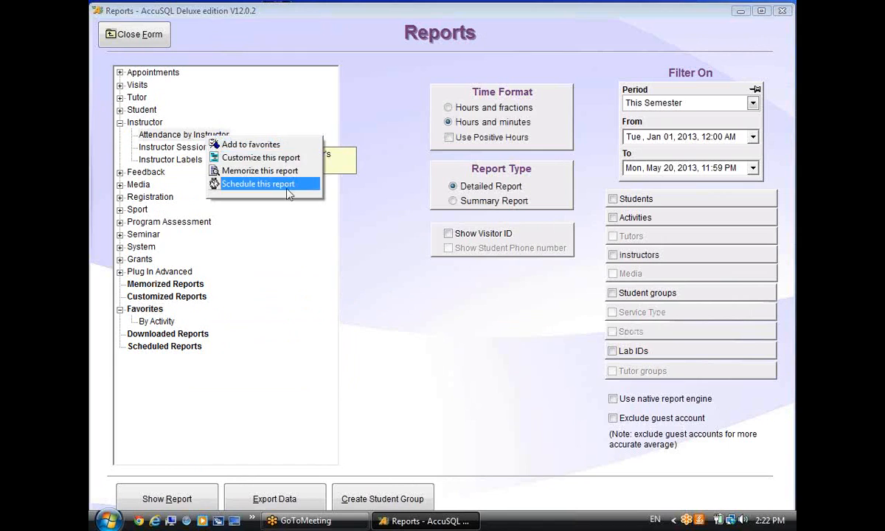
click(363, 246)
click(186, 137)
right_click(192, 151)
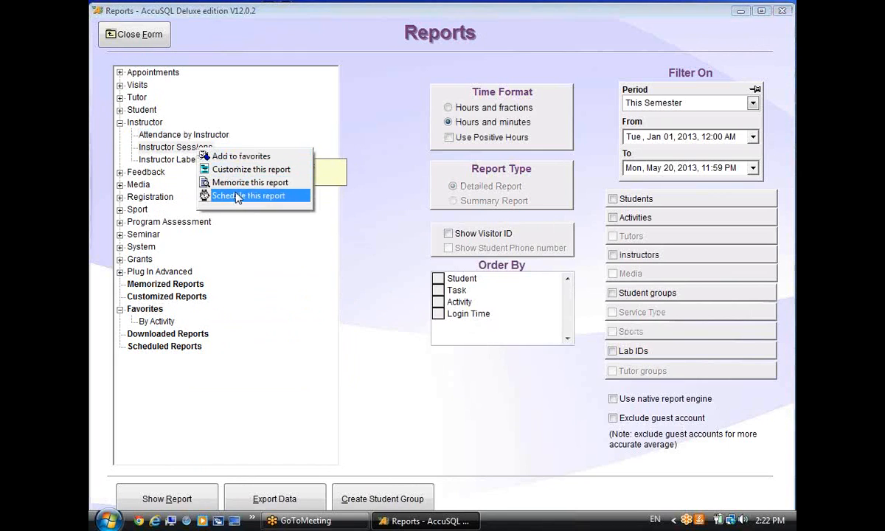
click(225, 156)
click(501, 298)
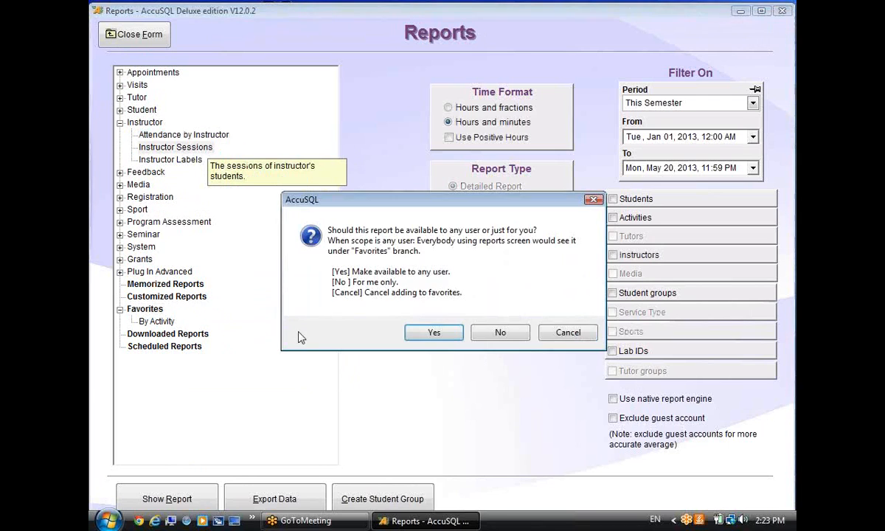
click(435, 333)
click(504, 298)
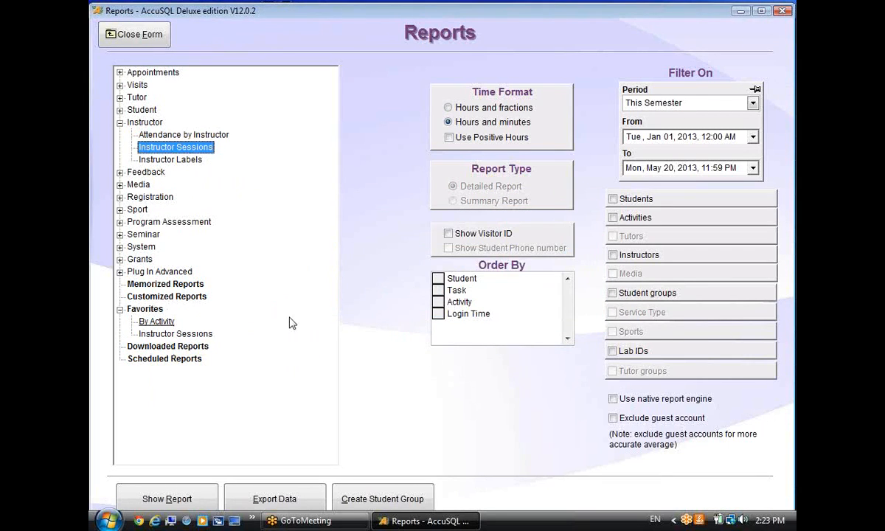
Remove the Instructor Sessions favorite again.
right_click(201, 336)
click(227, 383)
click(449, 305)
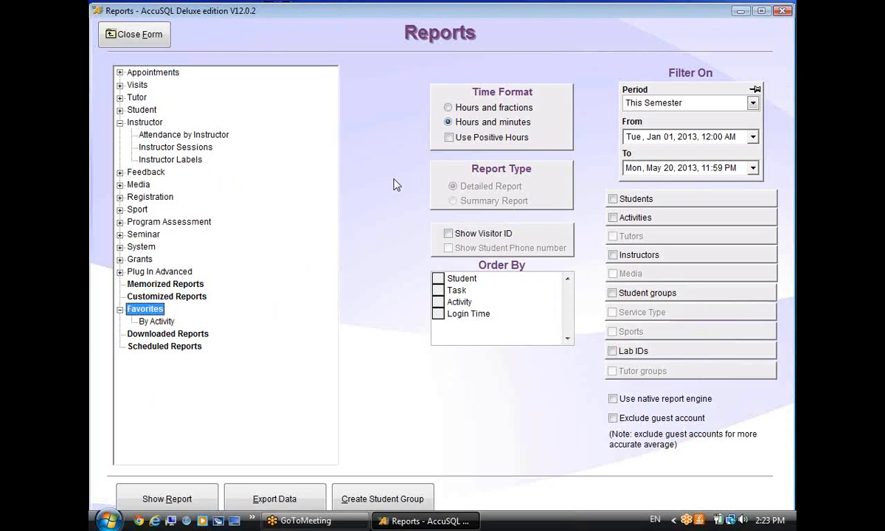
Collapse the Instructor group and select By Activity under Visits.
click(119, 122)
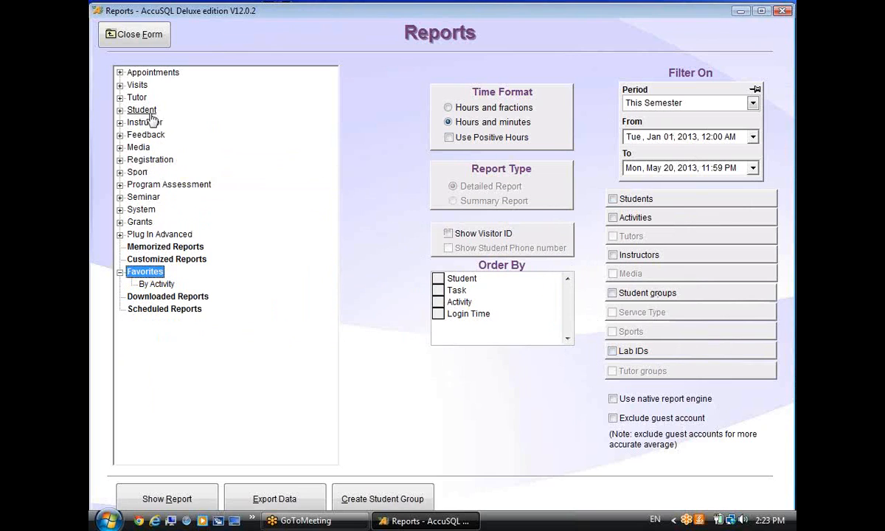
click(119, 85)
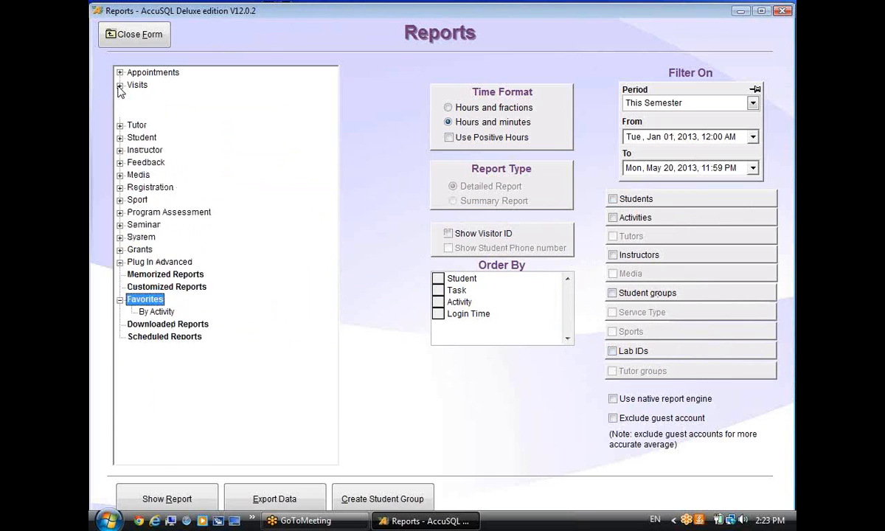
click(155, 97)
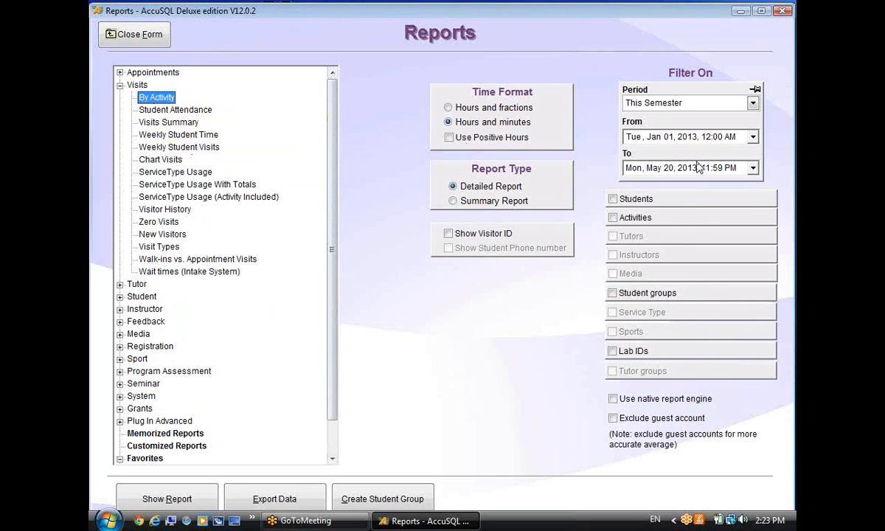
Set the period to This Week (Jan 21–27, 2013) and turn on the Activities filter.
click(720, 105)
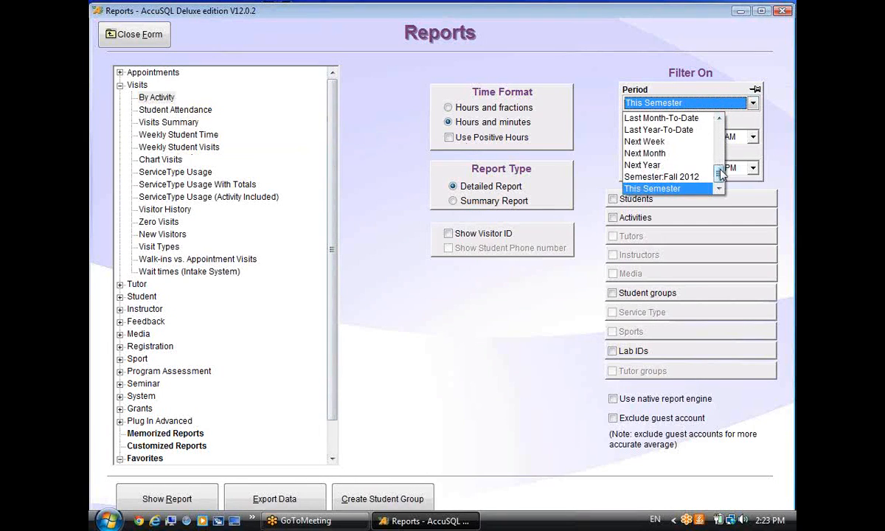
drag(722, 172, 674, 140)
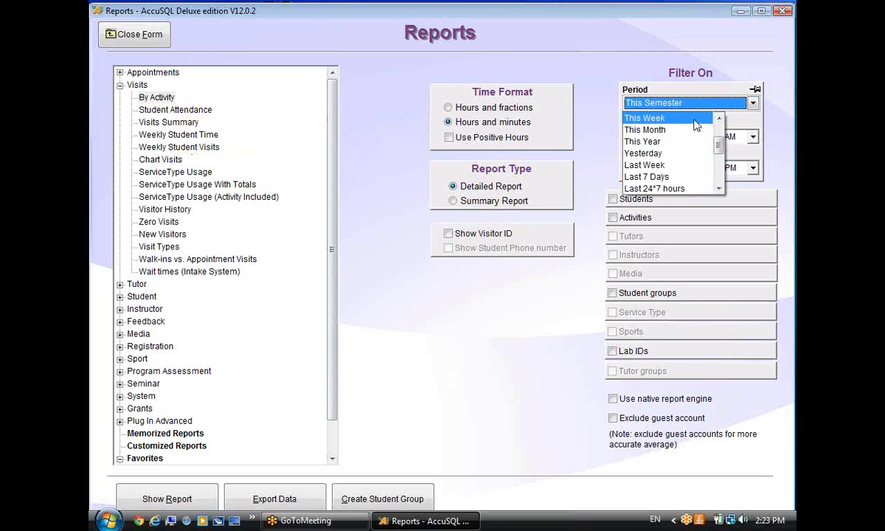
click(653, 118)
click(618, 218)
click(741, 218)
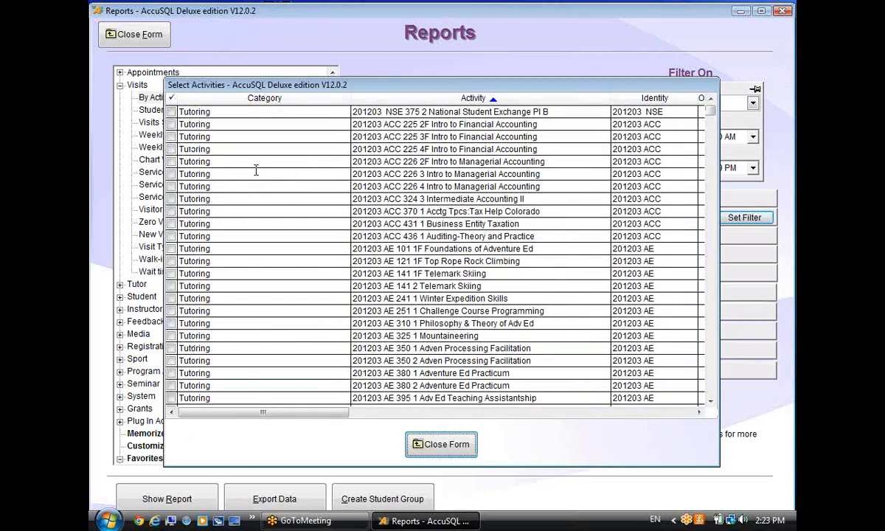
Filter activities to Course List and tick ten courses, including Web Authoring and Organic Chemistry 2.
click(426, 95)
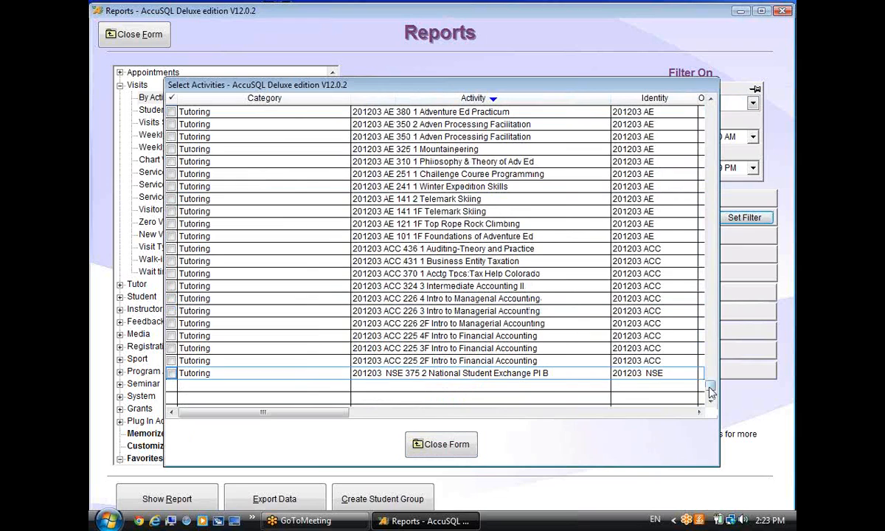
drag(706, 192, 702, 80)
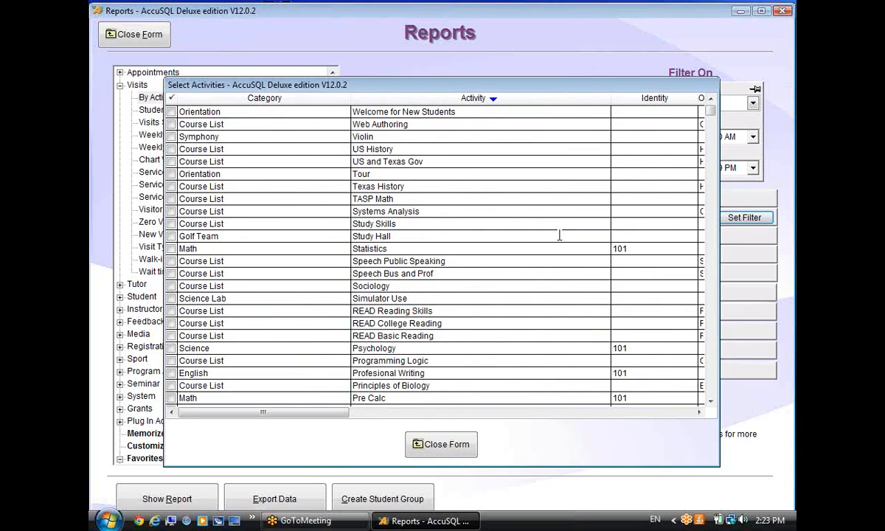
right_click(244, 260)
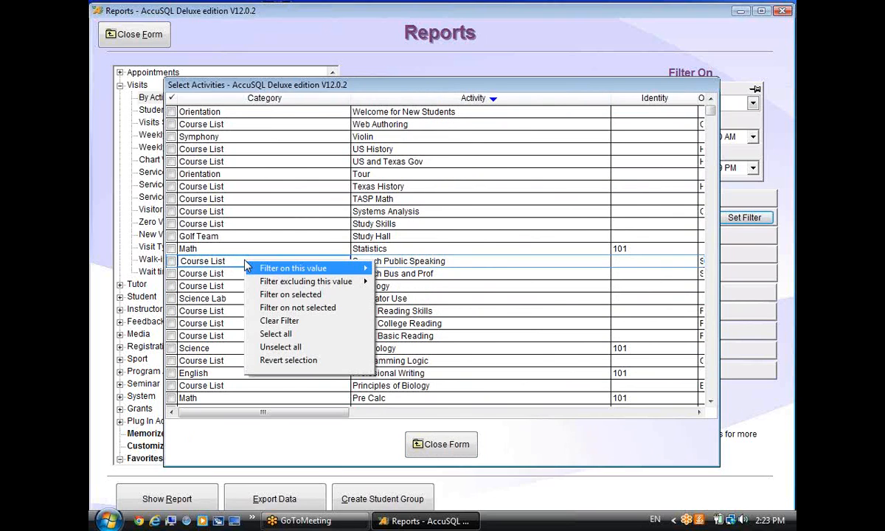
mouse_move(294, 267)
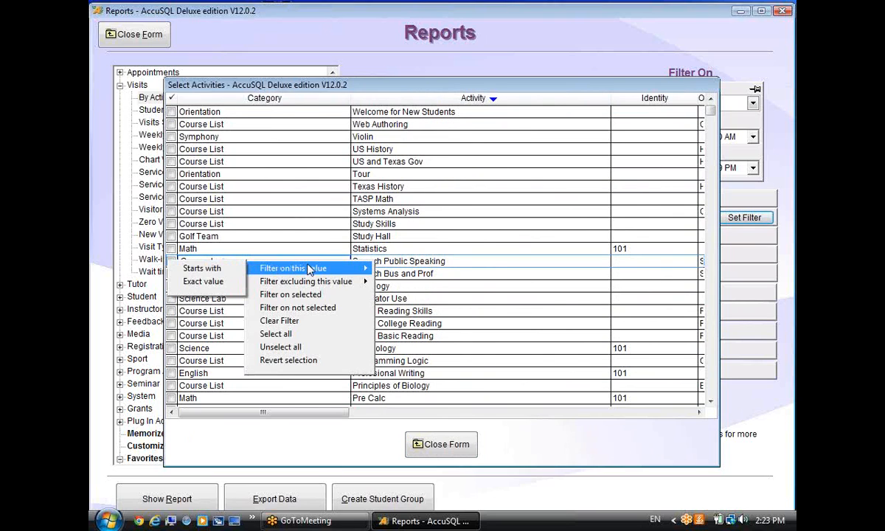
click(222, 270)
drag(711, 121, 712, 108)
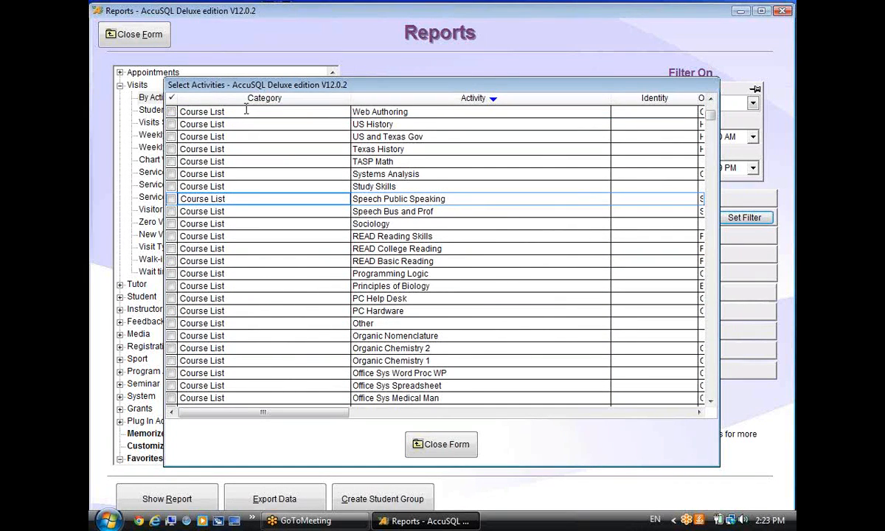
click(247, 110)
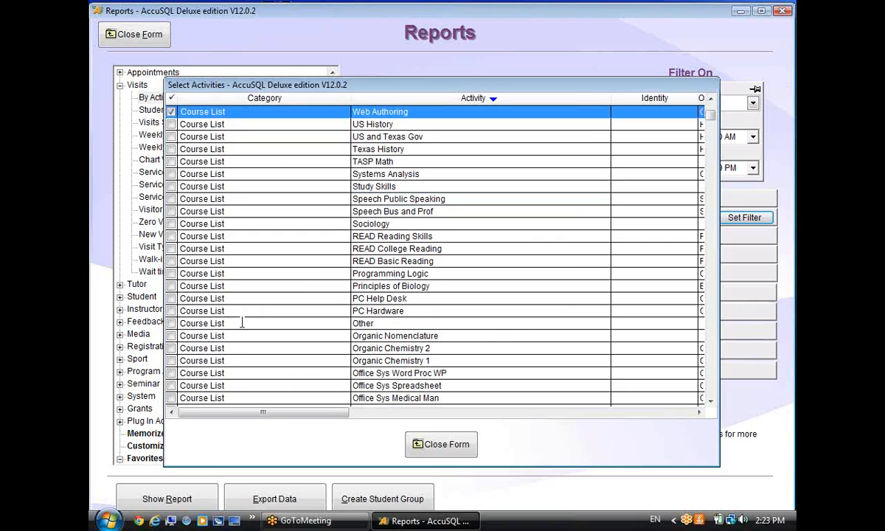
shift+click(237, 348)
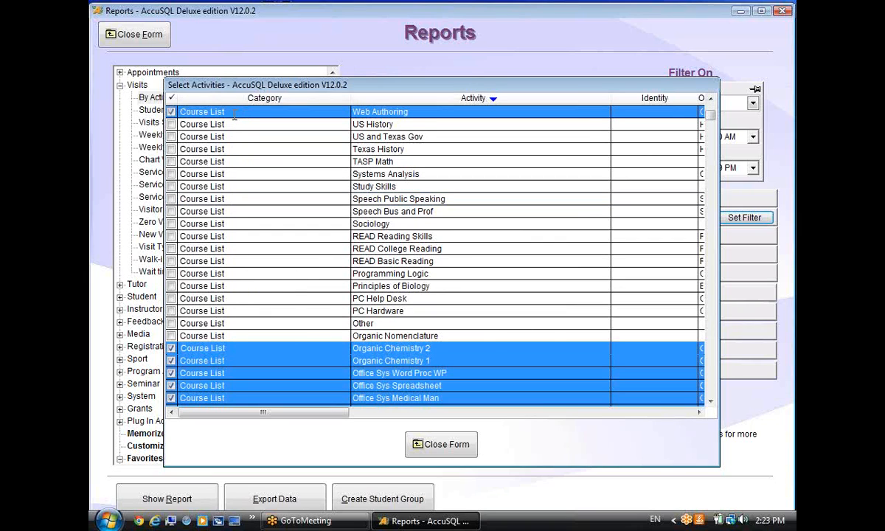
ctrl+click(232, 212)
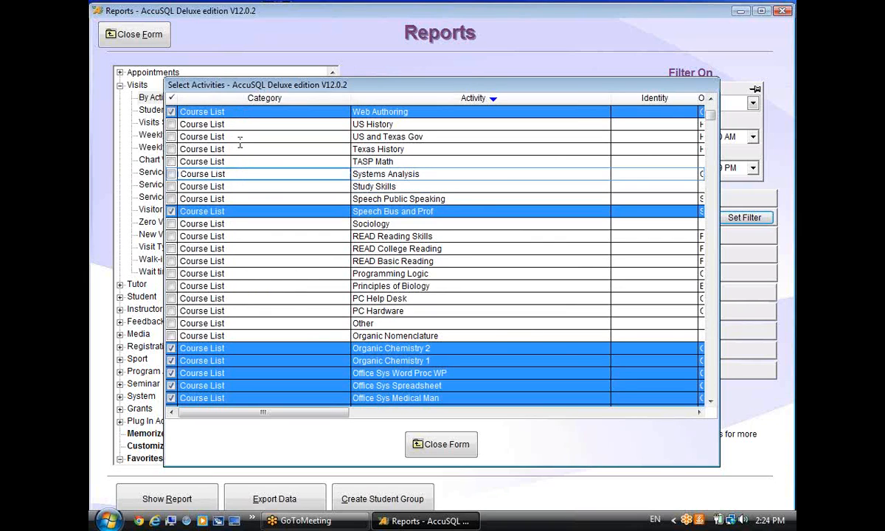
ctrl+click(236, 137)
ctrl+click(246, 286)
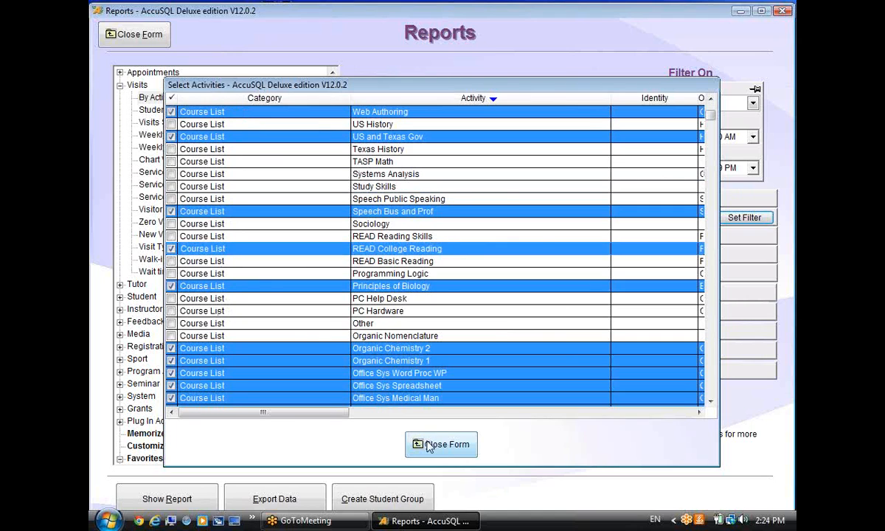
click(420, 443)
Turn on the Student groups filter and include the Pell Grant group.
click(612, 293)
click(743, 293)
click(171, 112)
click(171, 149)
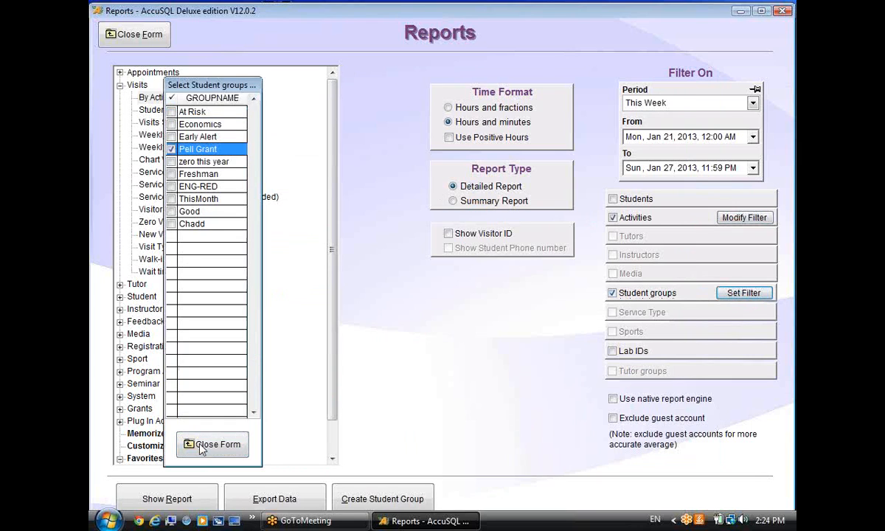
click(198, 444)
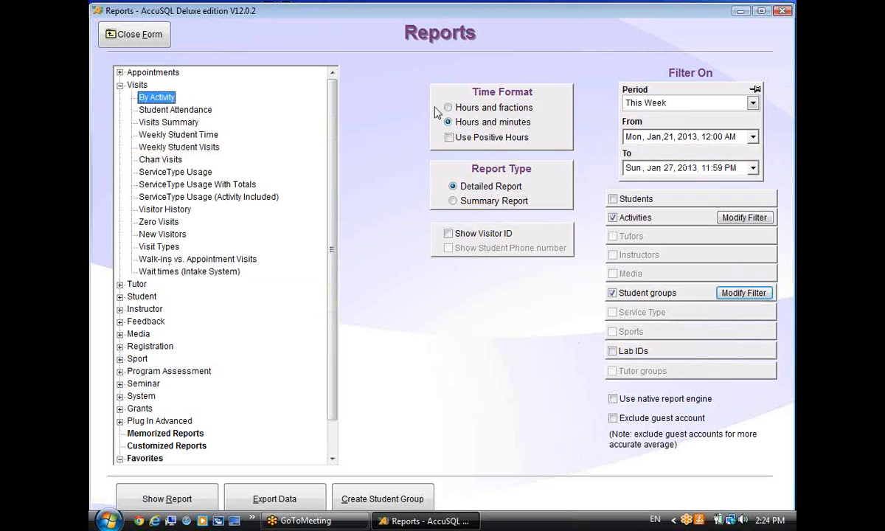
Memorize the filtered report as 'By Activity this week at risk' for any user, no tooltip.
right_click(159, 98)
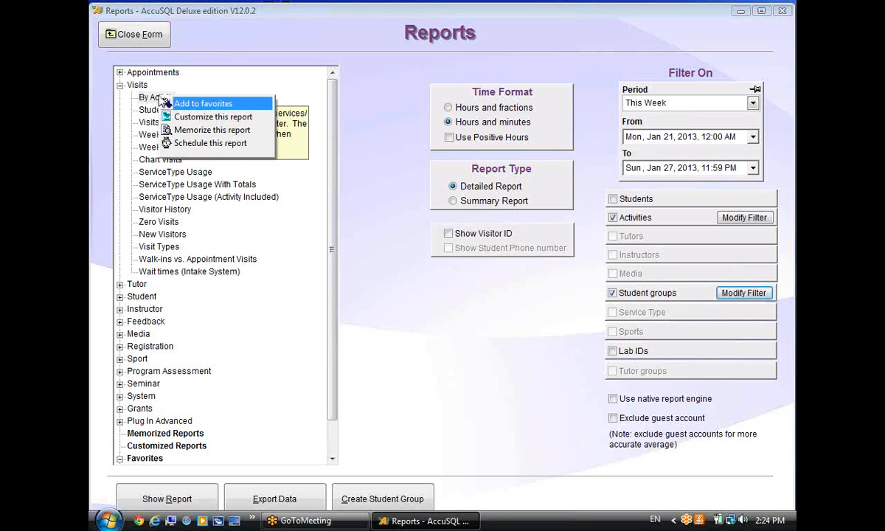
click(180, 133)
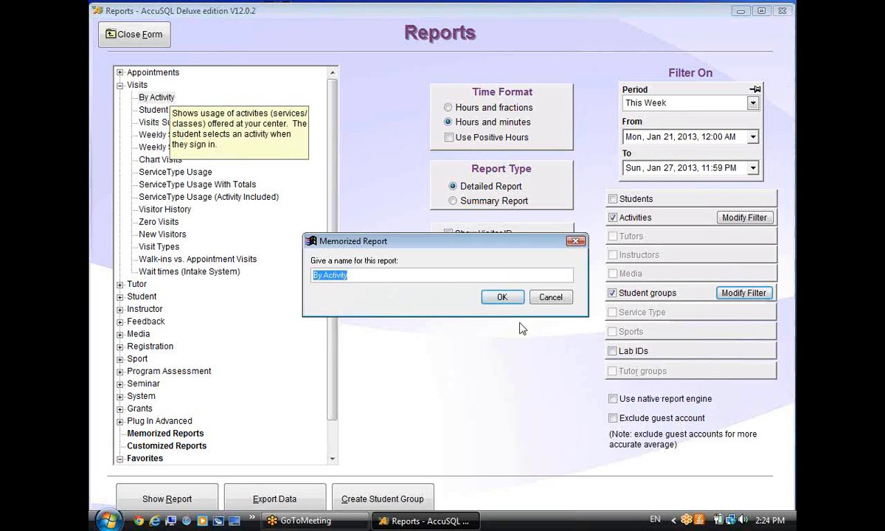
click(412, 278)
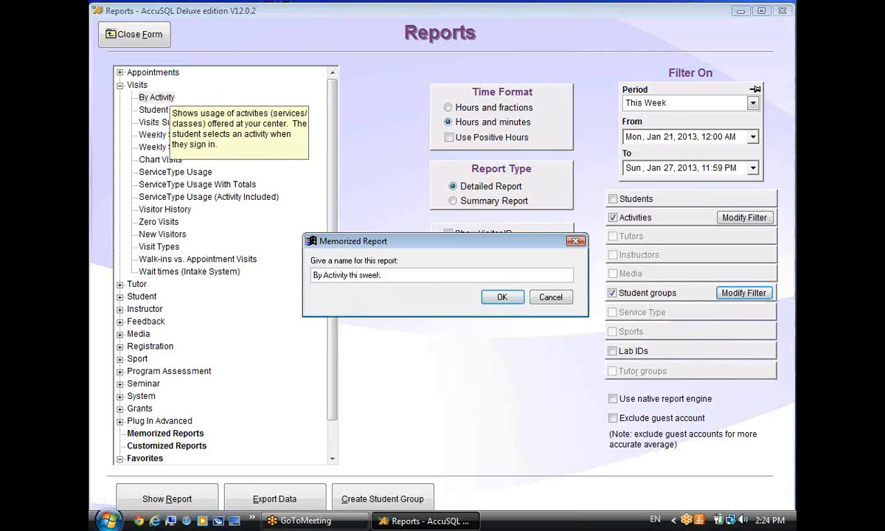
text(thi sweek at i)
key(BackSpace)
text(, at risk)
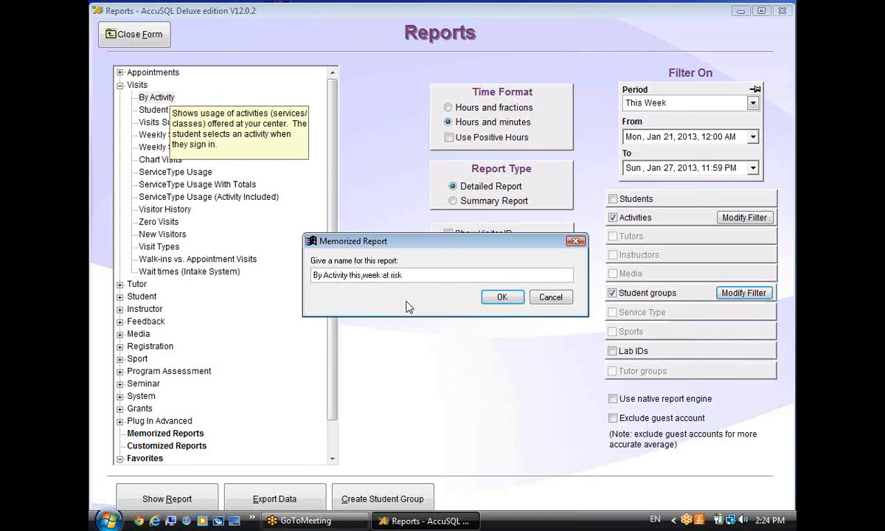
click(500, 297)
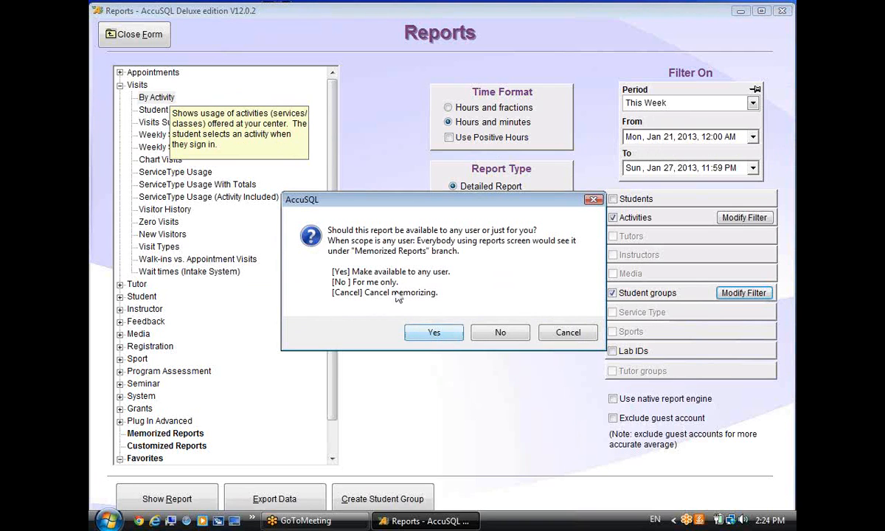
click(433, 332)
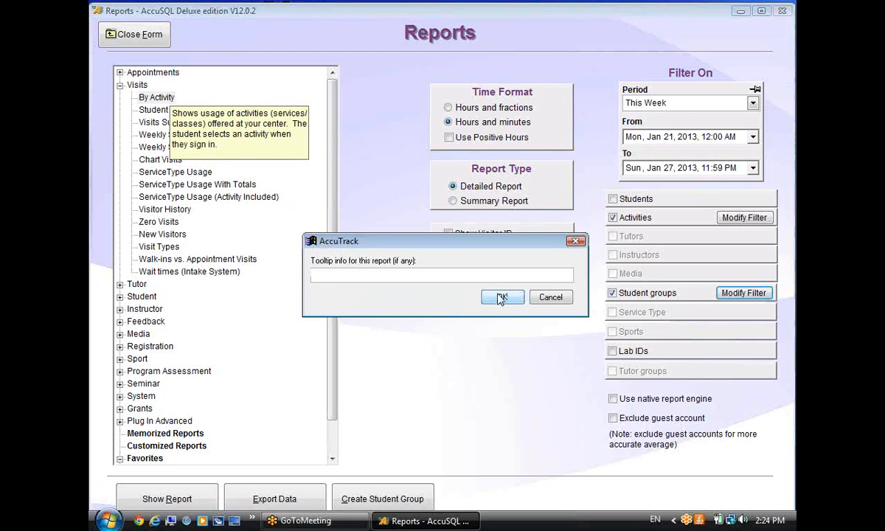
click(500, 298)
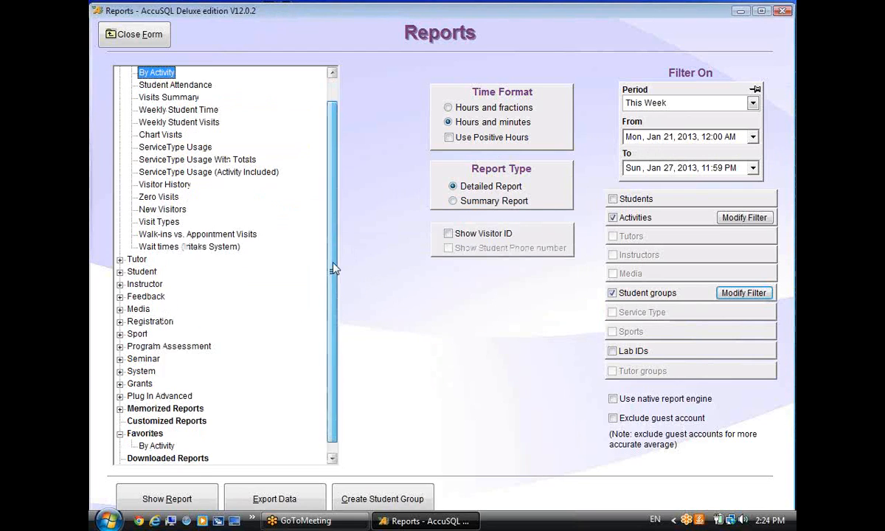
scroll(334, 269, down, 1)
Close the Reports window and reopen it from System Administration.
click(120, 396)
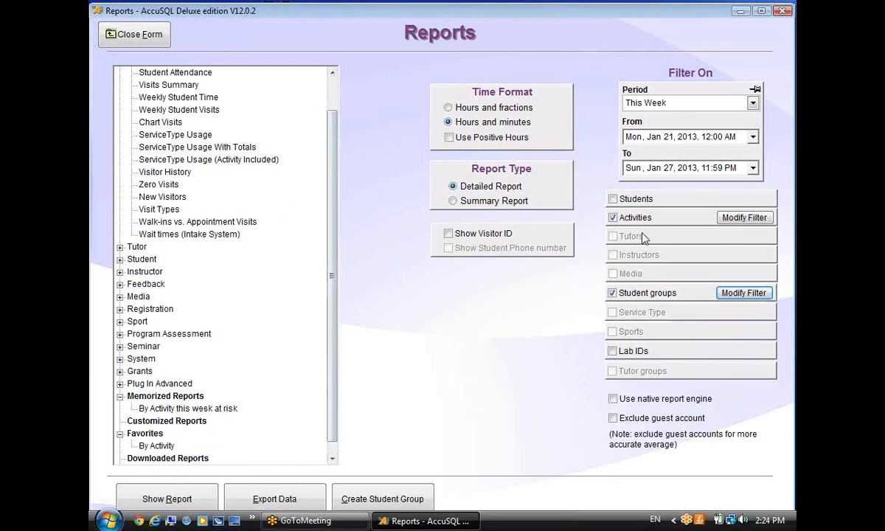
click(134, 34)
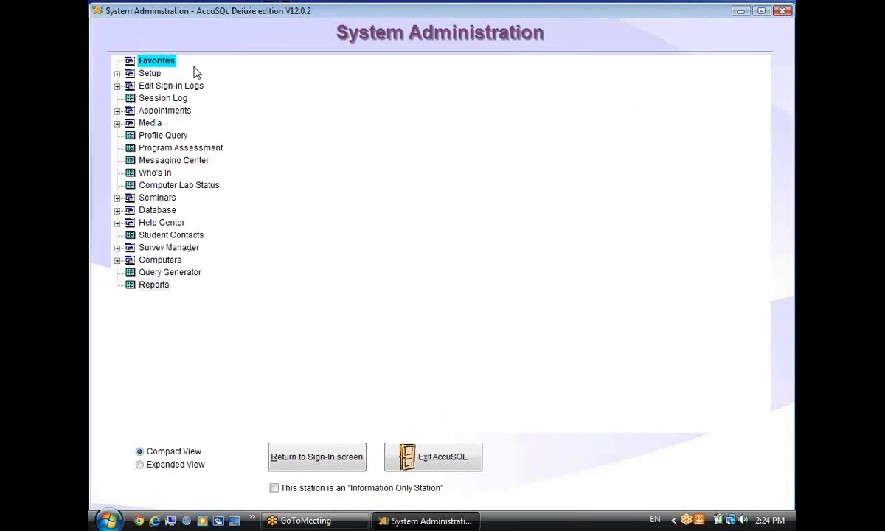
click(151, 285)
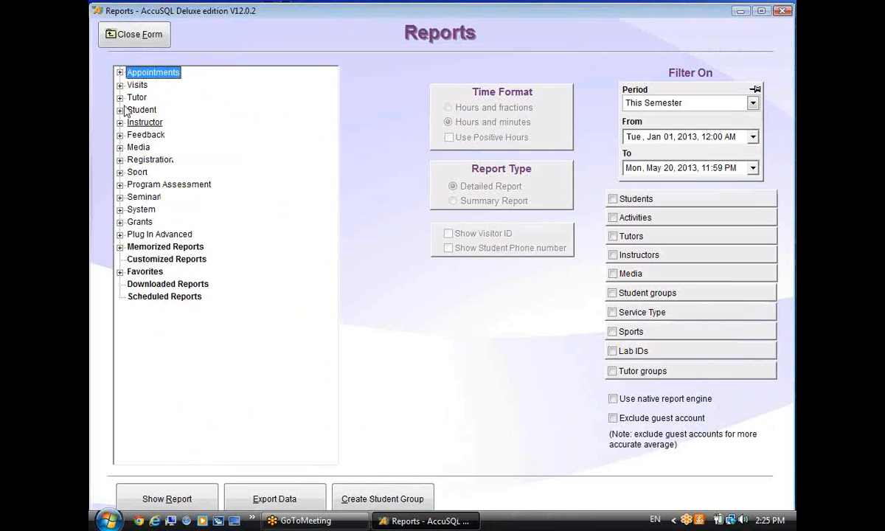
Load the memorized 'By Activity this week at risk' report under Visits, with period This Week.
click(120, 84)
click(154, 97)
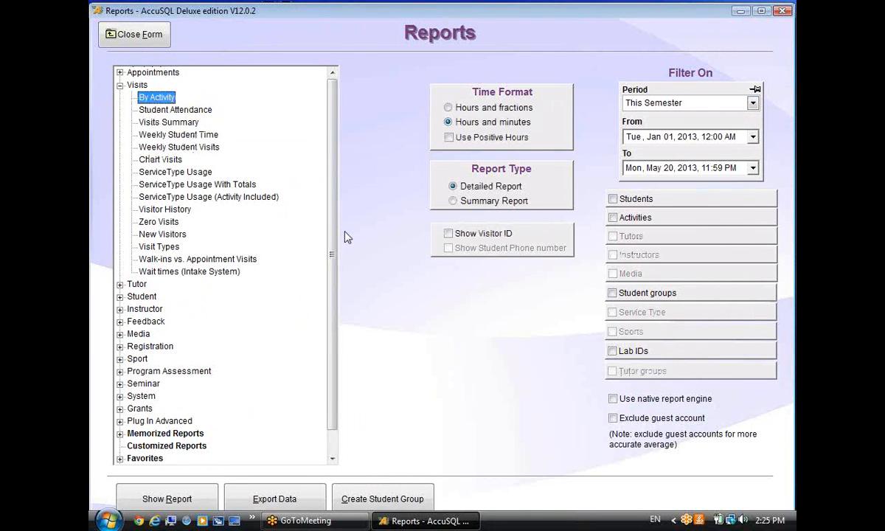
drag(336, 241, 336, 267)
click(120, 409)
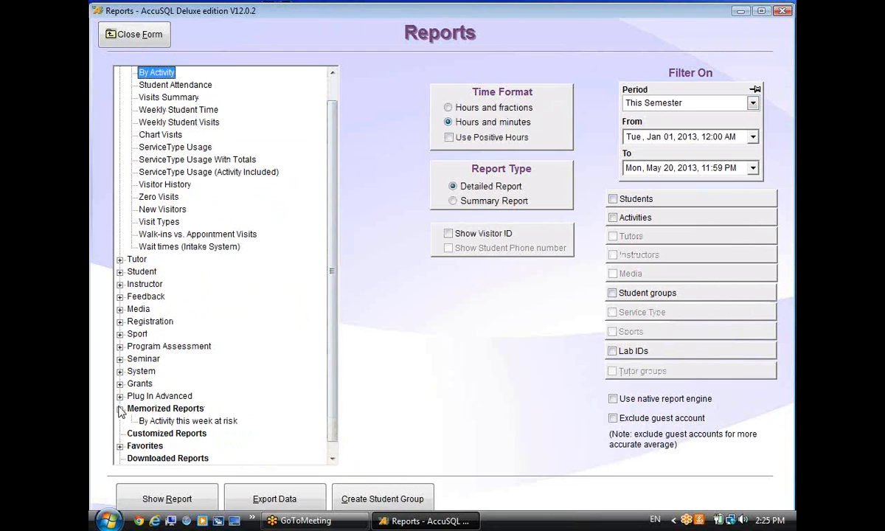
click(221, 421)
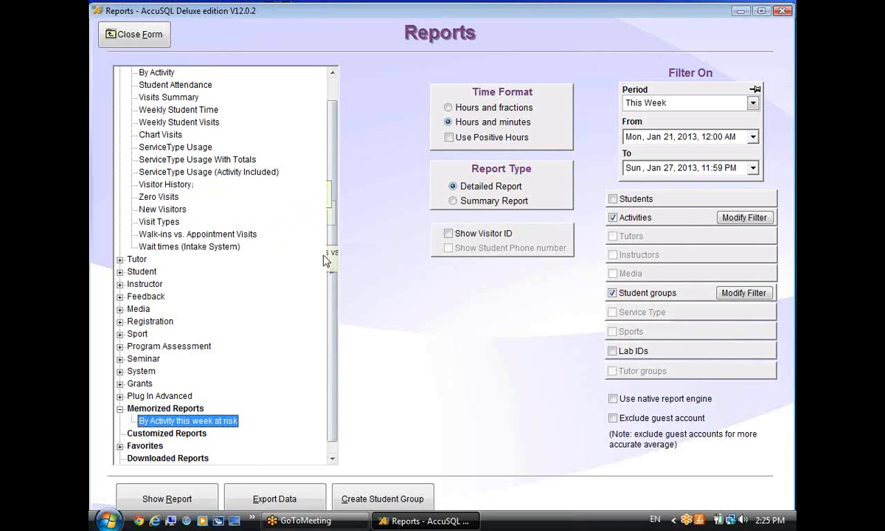
scroll(310, 228, up, 1)
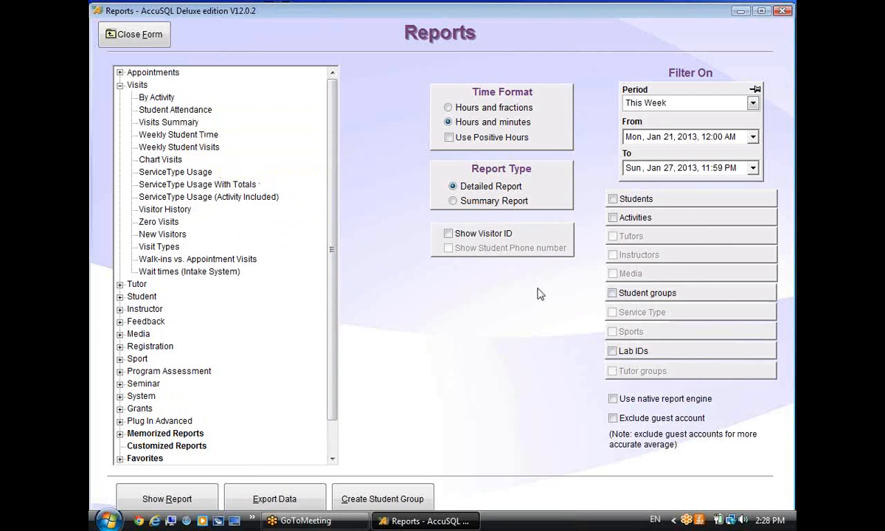
scroll(329, 281, down, 1)
scroll(331, 255, up, 1)
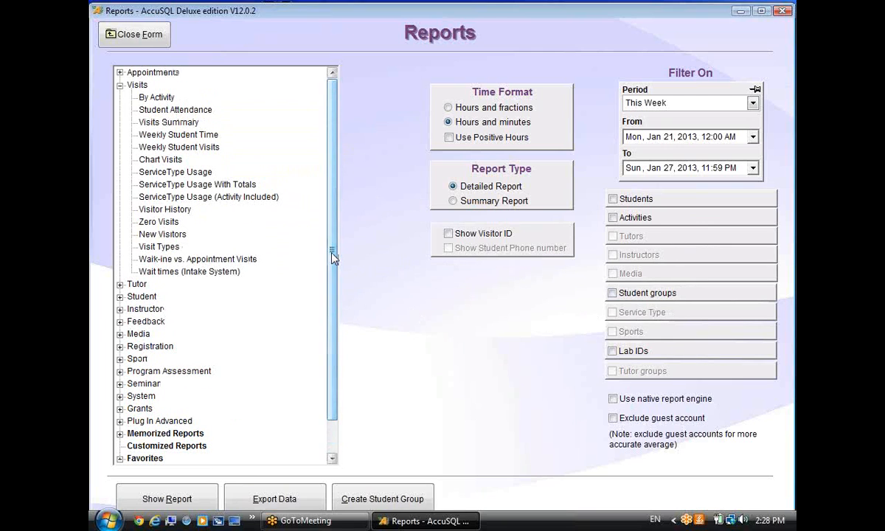
Filter By Activity to Course List courses: Office Sys, US History, Speech, READ, PC Hardware, TASP Math.
click(156, 97)
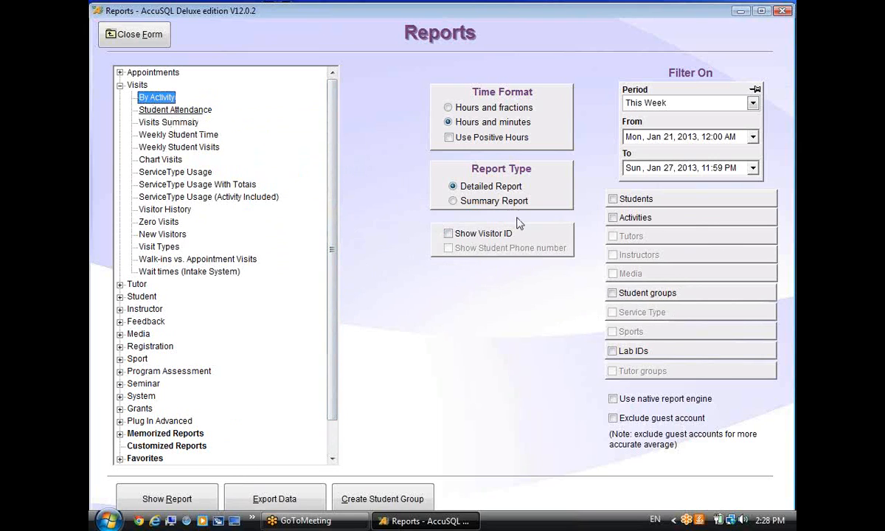
click(630, 215)
click(744, 217)
click(213, 137)
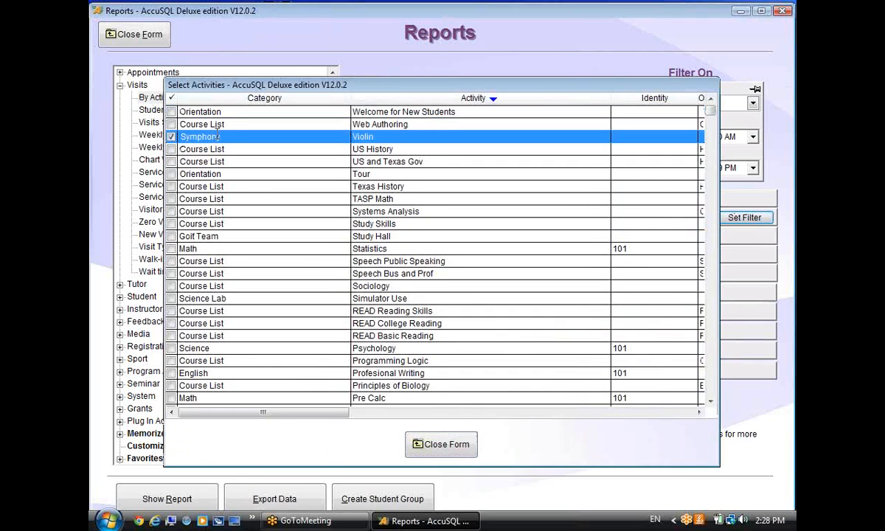
right_click(210, 149)
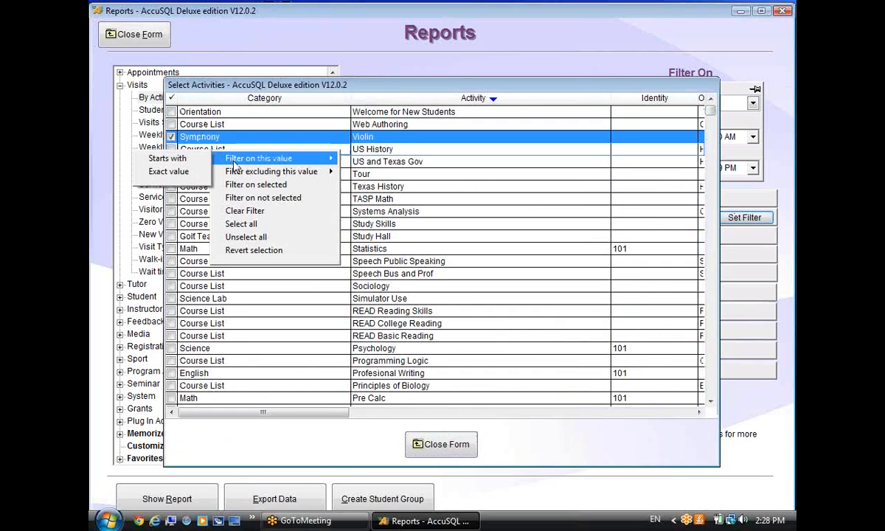
click(190, 164)
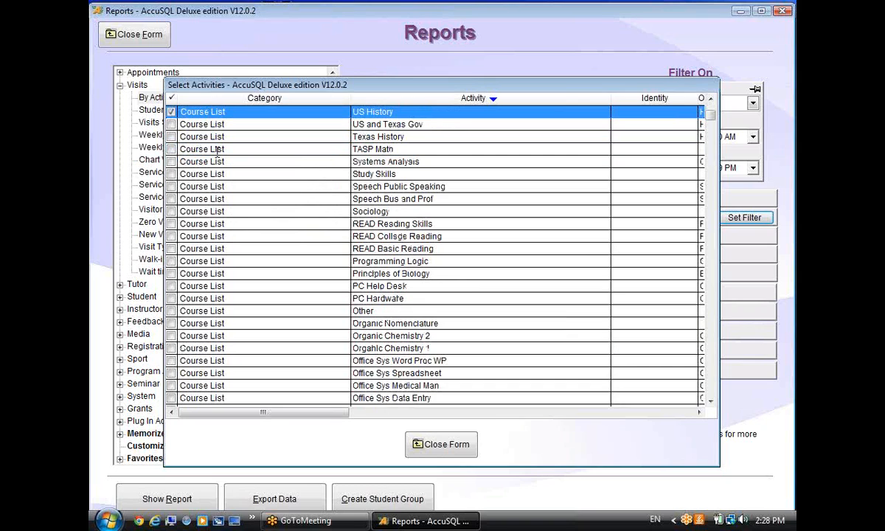
click(226, 360)
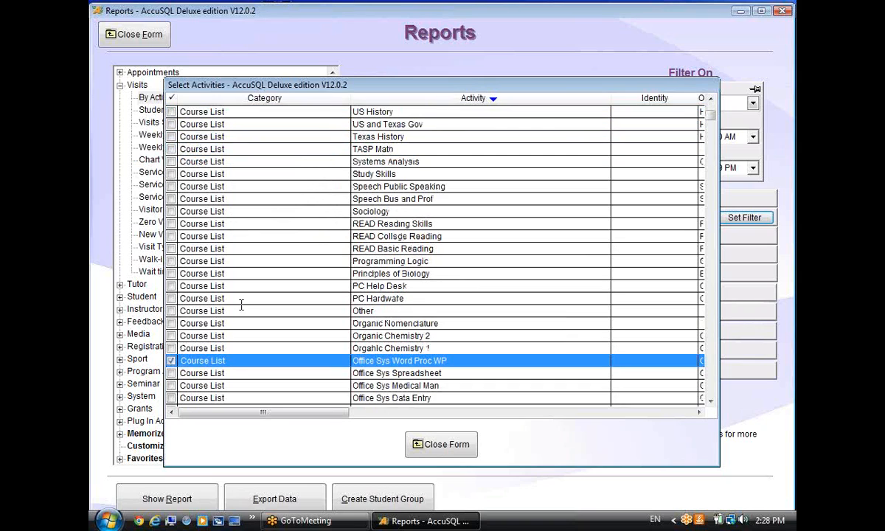
shift+click(237, 112)
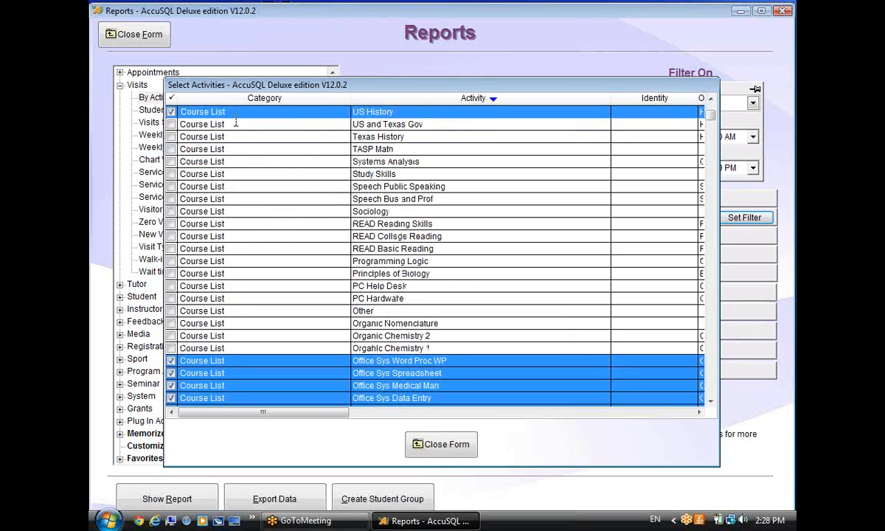
ctrl+click(234, 196)
ctrl+click(251, 296)
ctrl+click(230, 250)
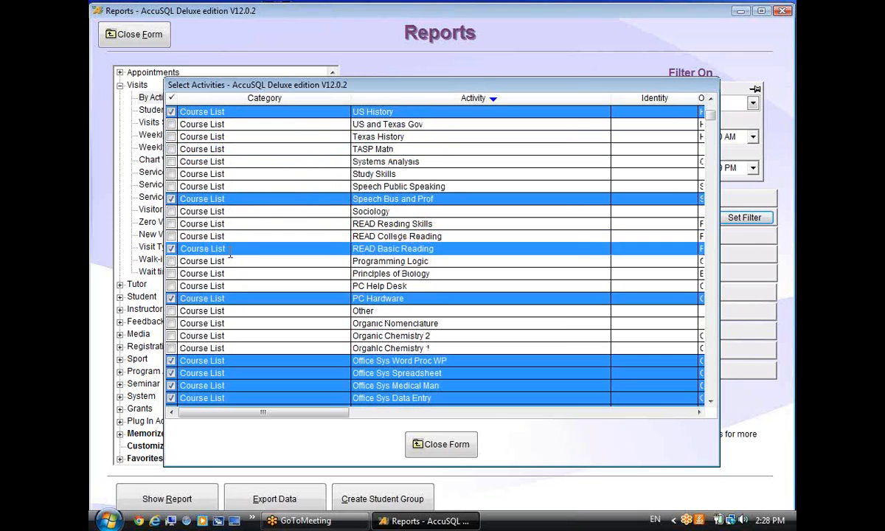
ctrl+click(226, 149)
click(427, 443)
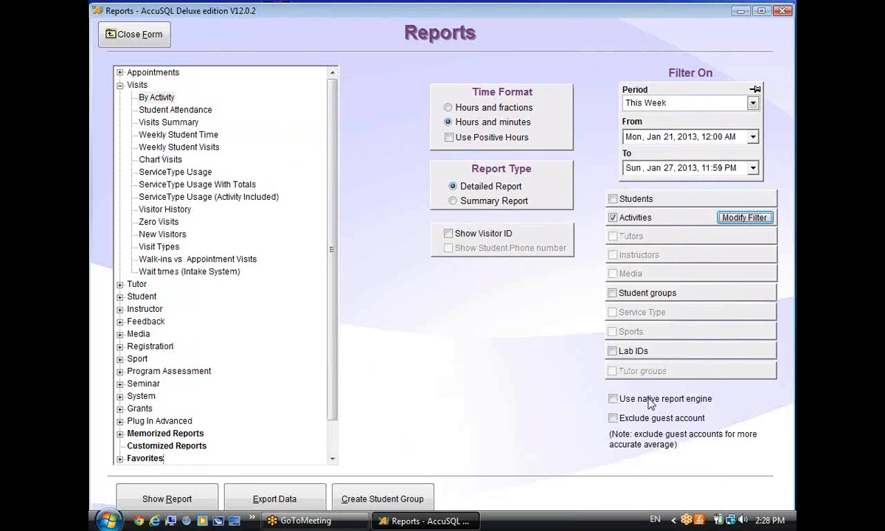
Filter the report's student groups to At Risk and Pell Grant.
click(615, 291)
click(737, 293)
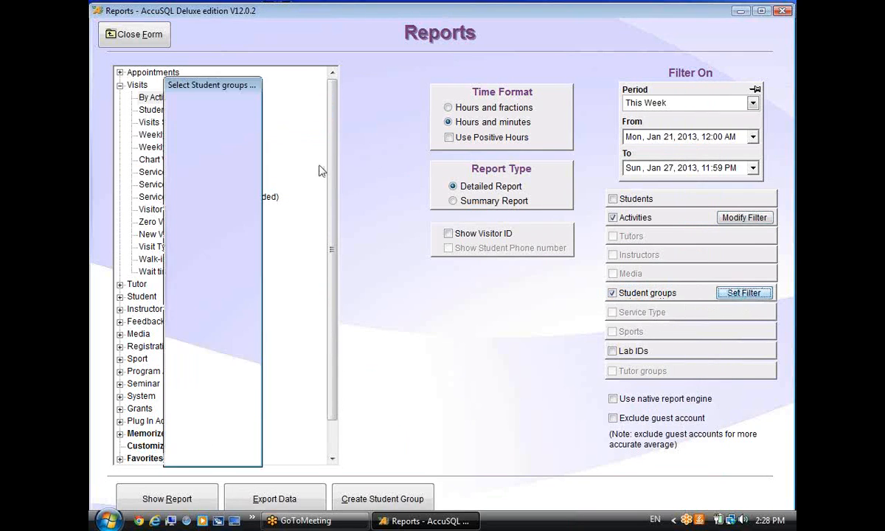
click(170, 111)
ctrl+click(171, 149)
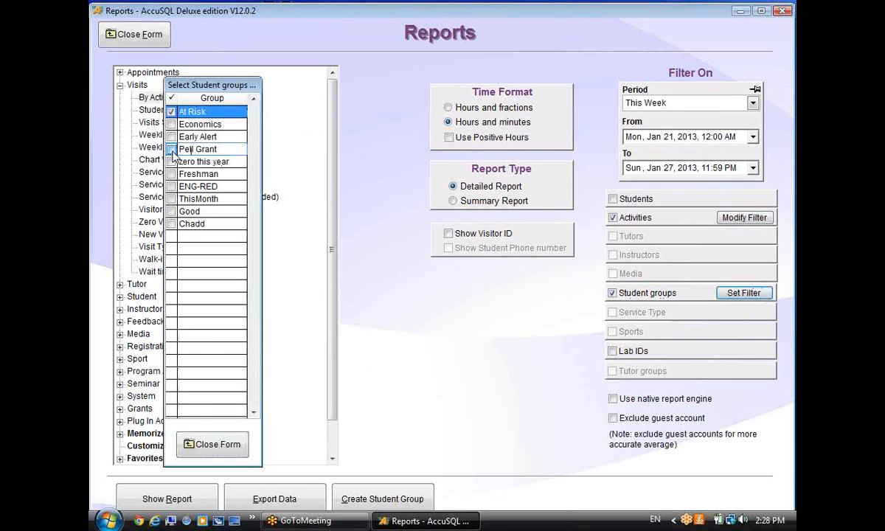
click(189, 445)
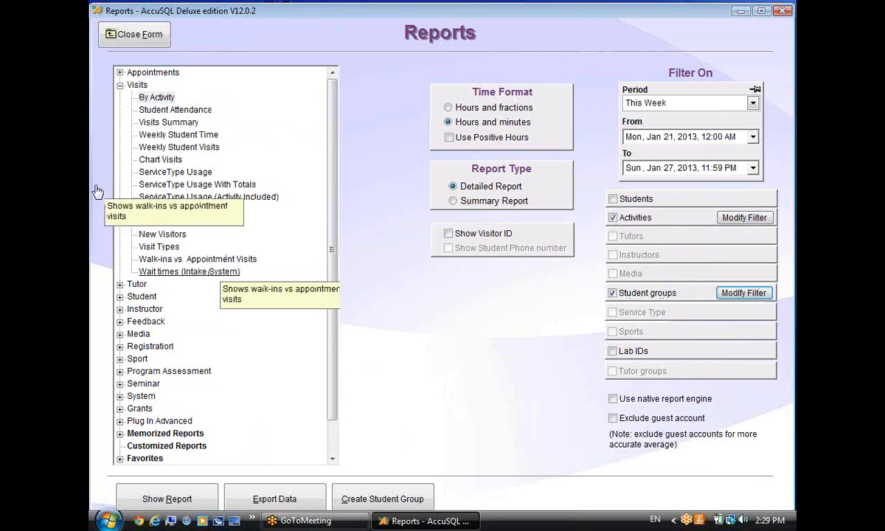
Schedule the By Activity report under the name 'By Activity this week', leaving the tooltip blank.
right_click(159, 103)
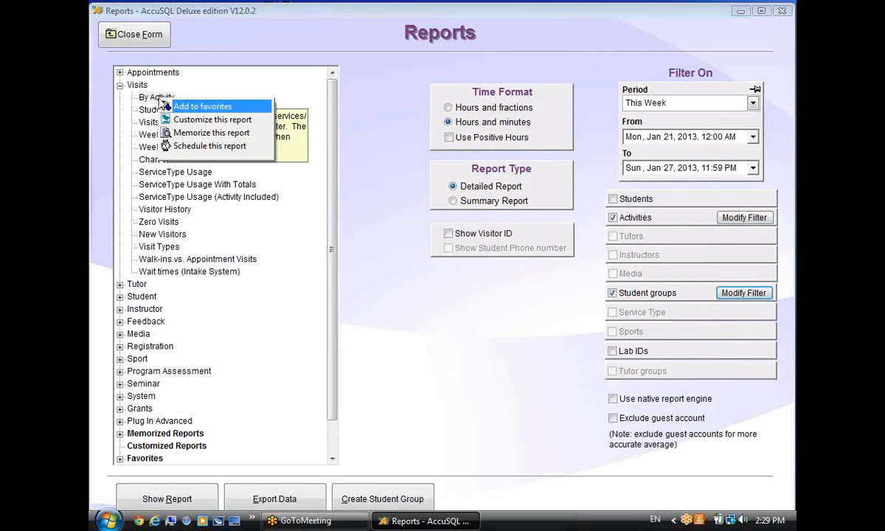
click(184, 145)
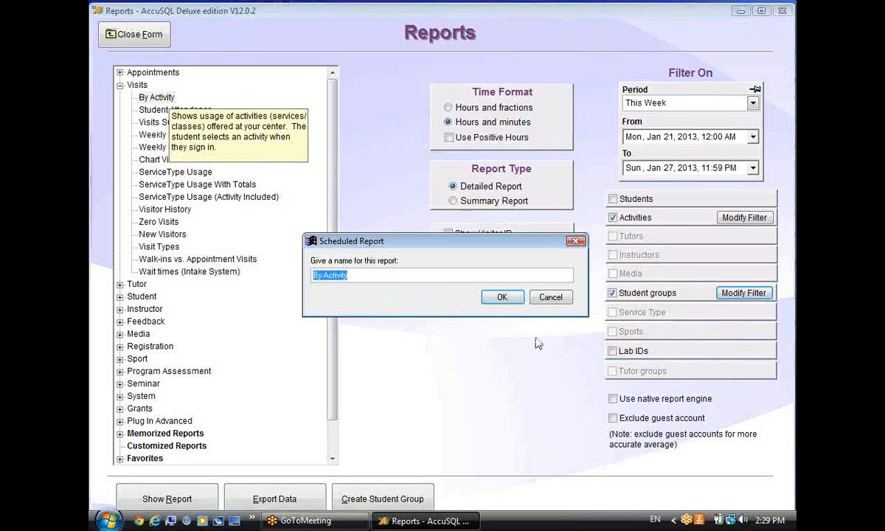
click(408, 274)
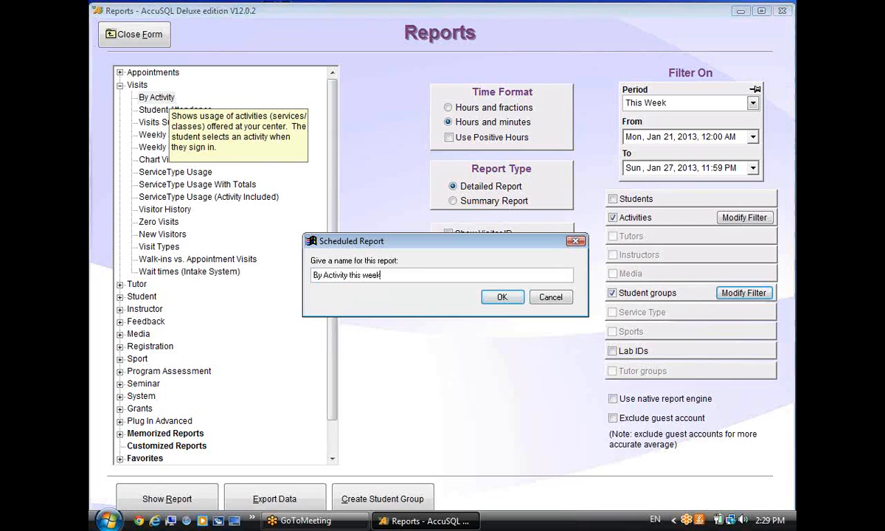
text(this week:)
click(502, 296)
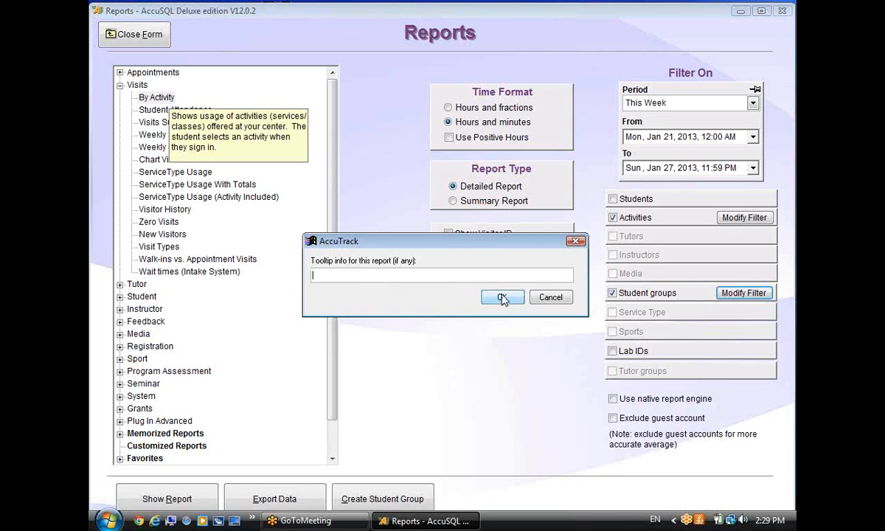
click(503, 297)
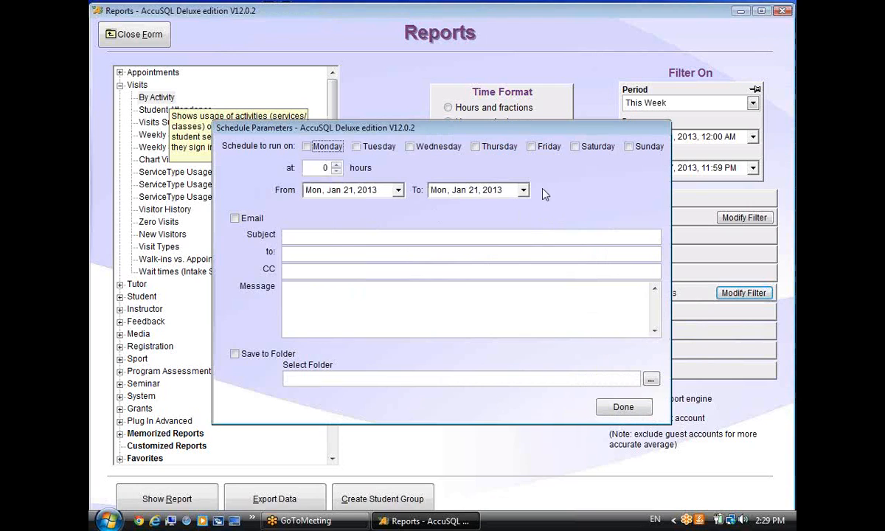
Schedule the report for Fridays at 16 hours, ending March 31, 2013.
click(532, 146)
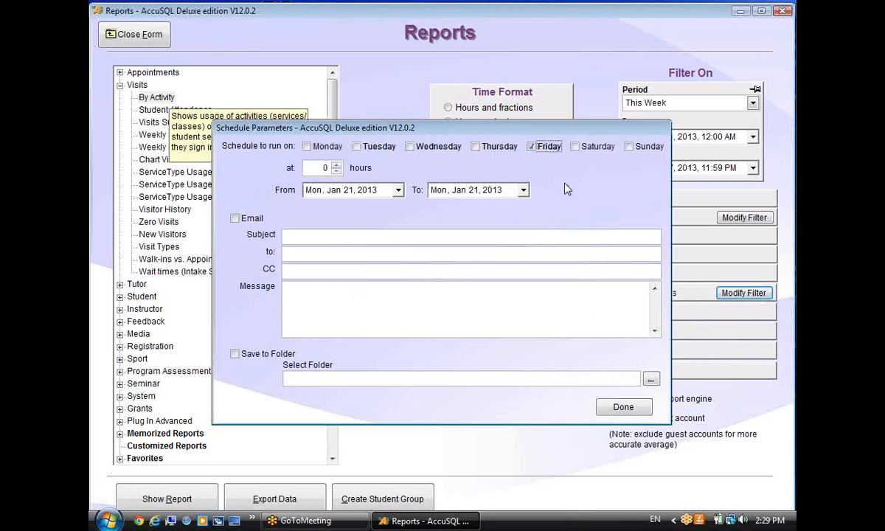
click(337, 165)
click(336, 165)
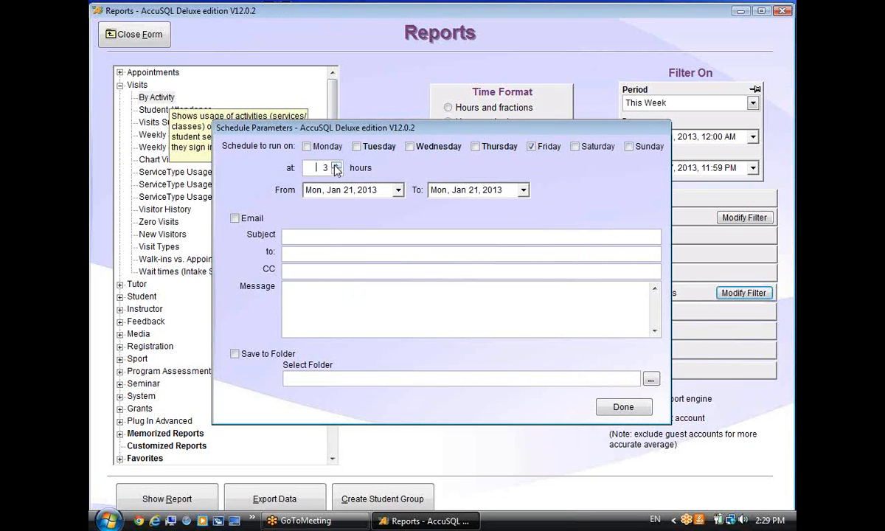
click(335, 166)
click(336, 166)
click(451, 190)
click(522, 190)
click(552, 209)
click(553, 210)
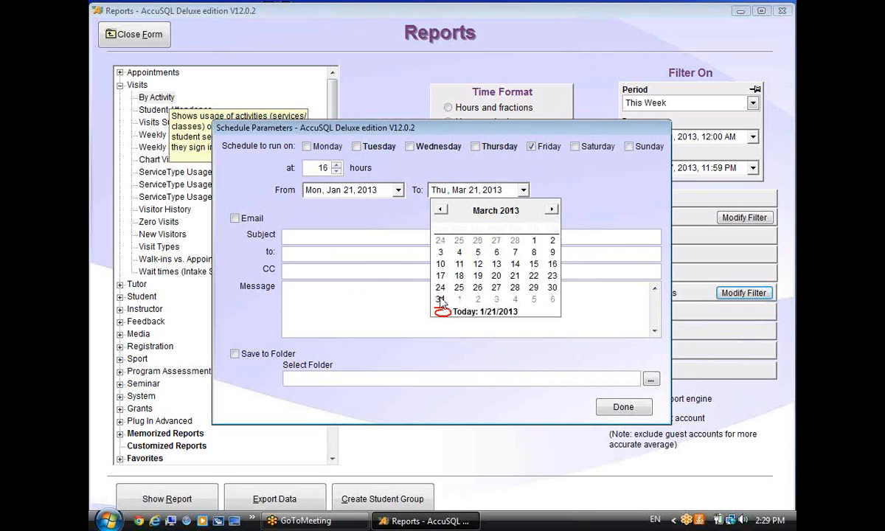
click(440, 300)
Turn on e-mailing with subject 'Visits this week computer classes', a recipient and a short message.
click(235, 218)
click(292, 236)
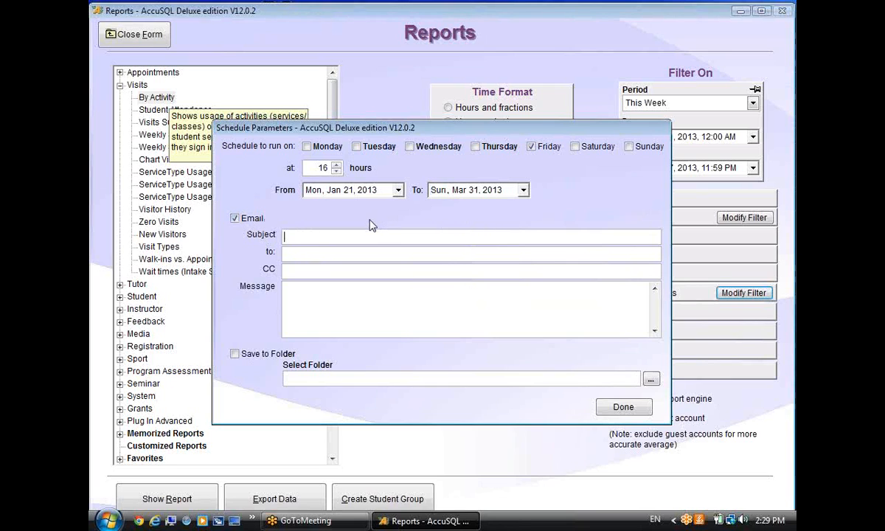
text(Visits this week)
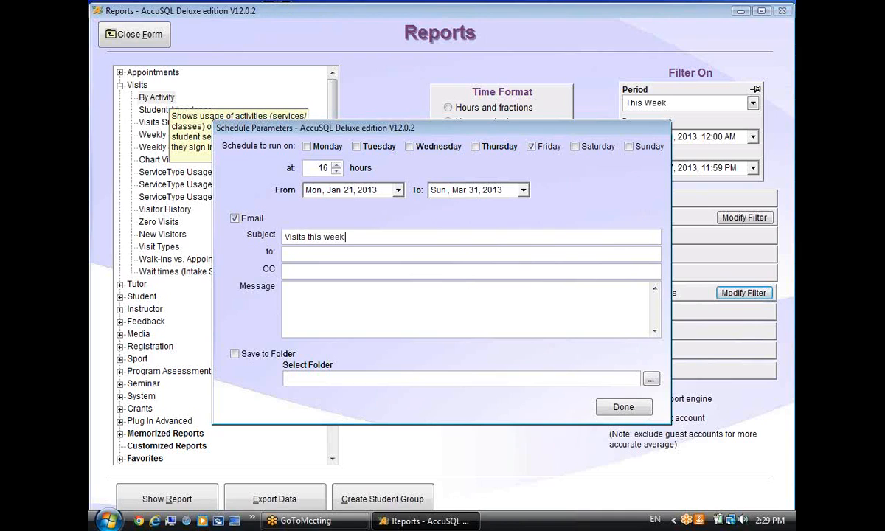
text(computer classes)
click(305, 253)
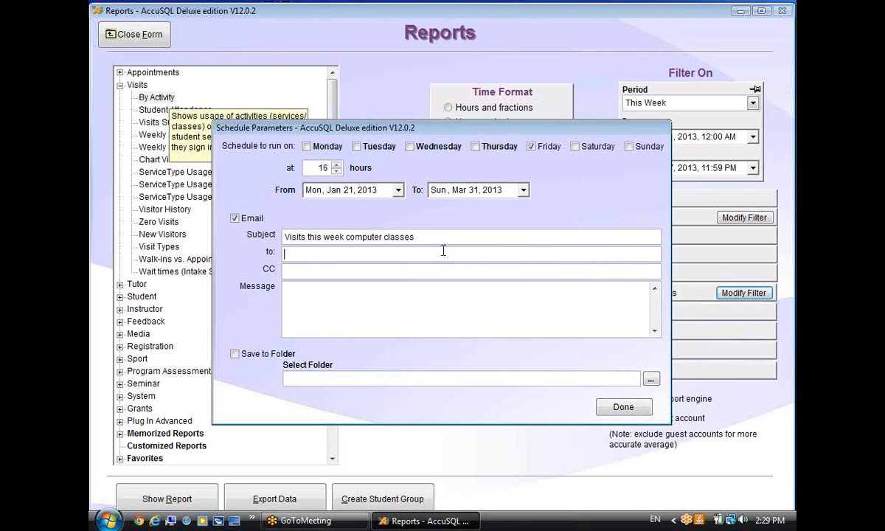
text(someone@mail.net)
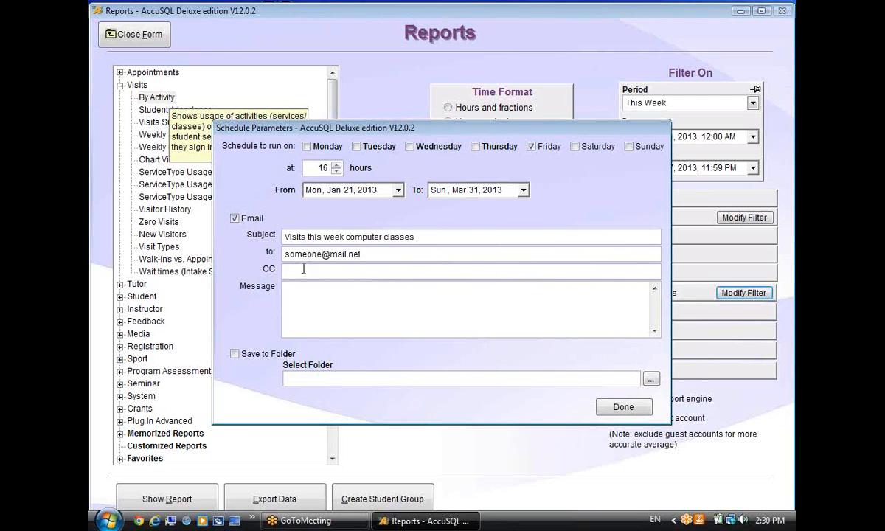
click(377, 309)
text(t hope you like it.)
text(.)
Leave Save to Folder off and e-mailing on, then save the schedule.
click(236, 355)
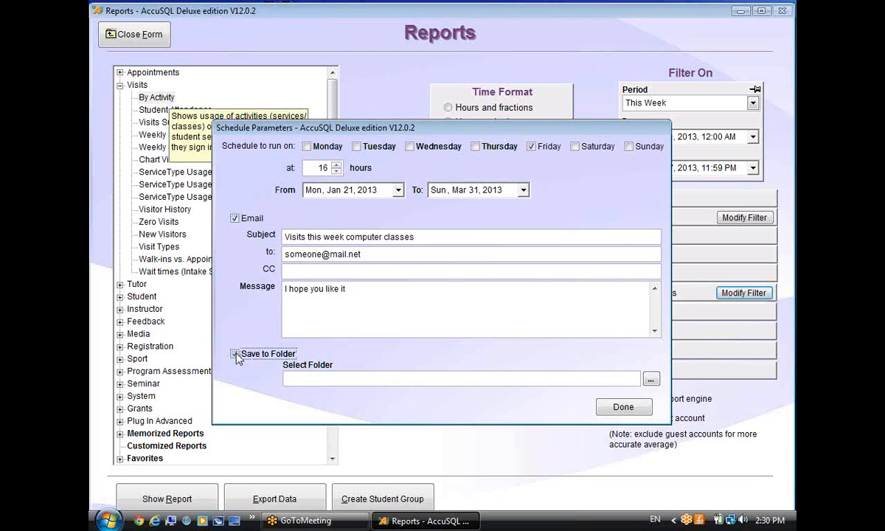
click(650, 378)
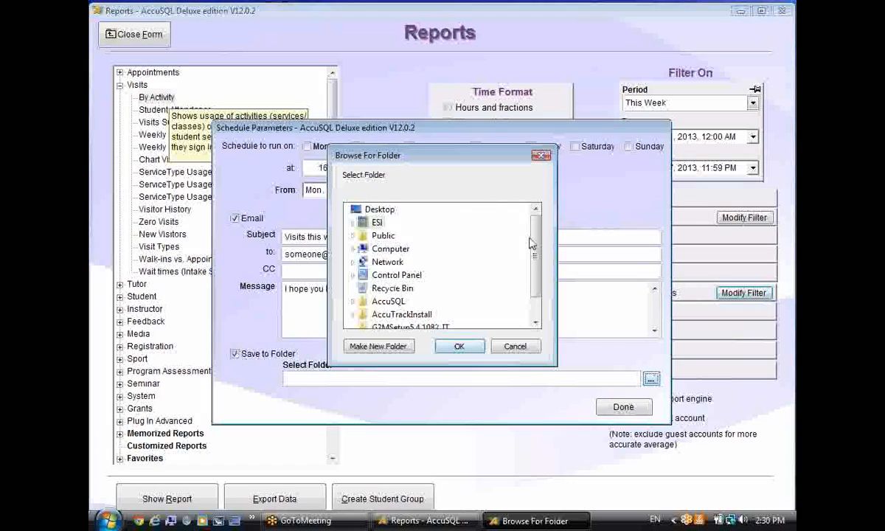
scroll(496, 295, down, 1)
click(516, 347)
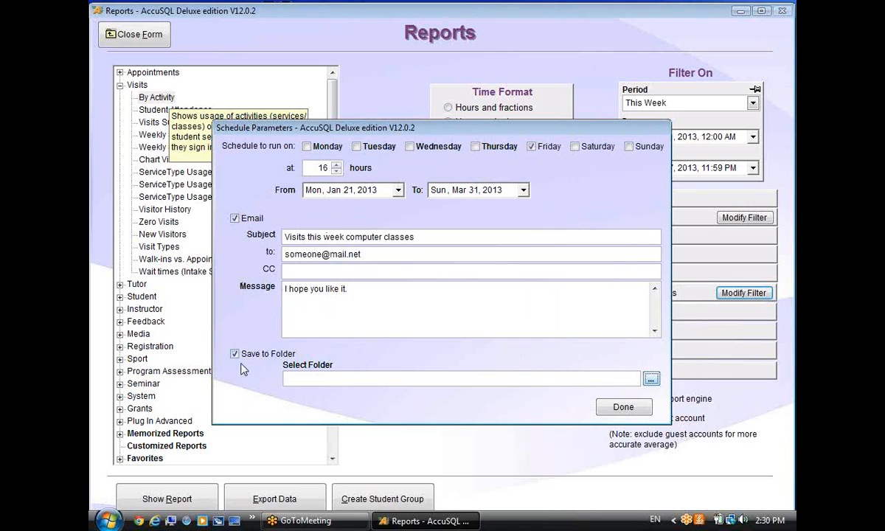
click(235, 219)
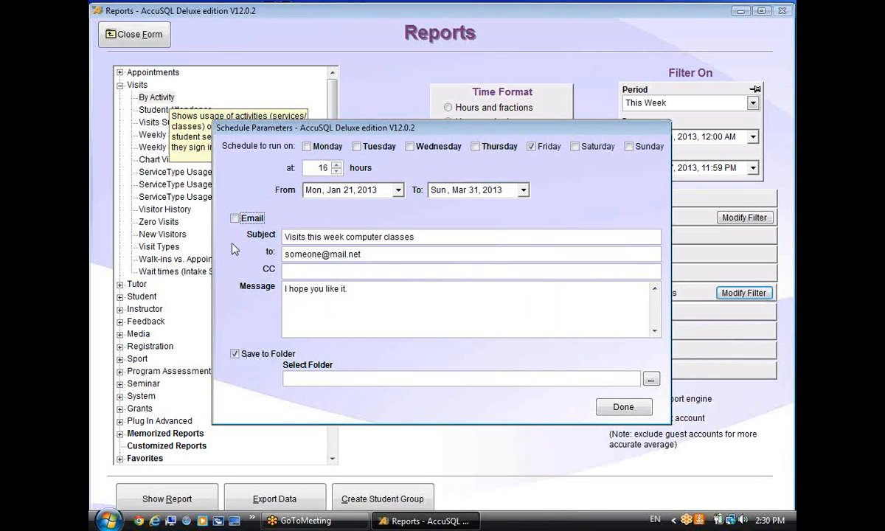
click(235, 218)
click(234, 354)
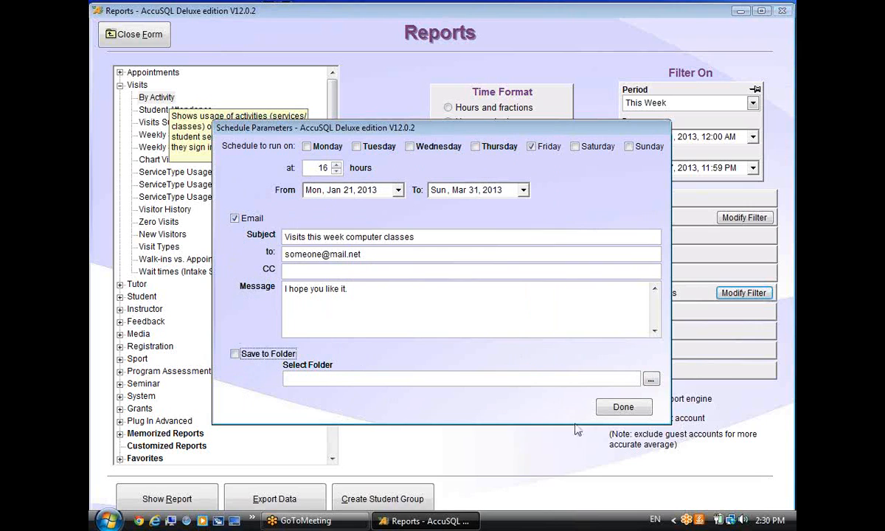
click(626, 408)
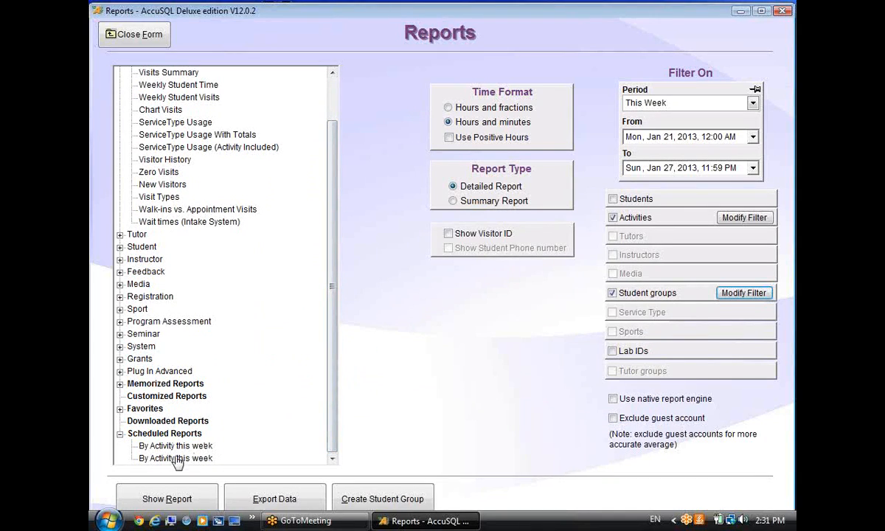
Delete the duplicate 'By Activity this week' scheduled report.
right_click(179, 457)
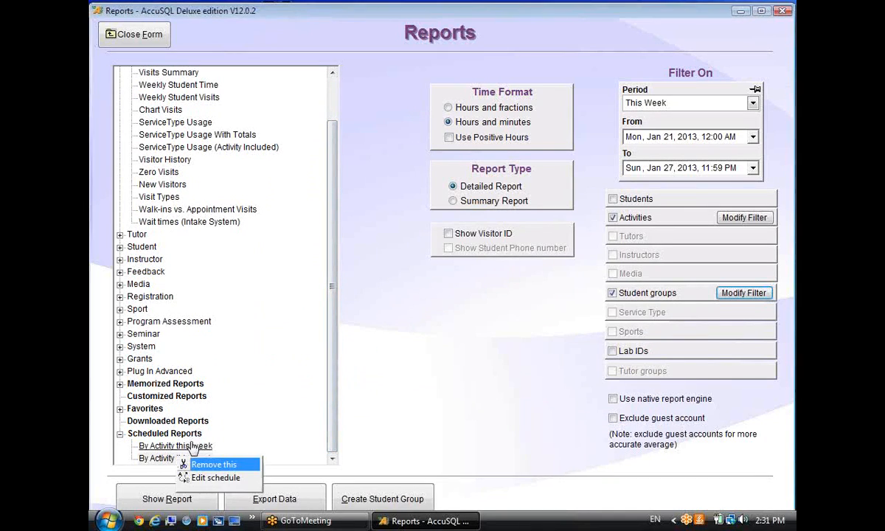
click(190, 445)
right_click(215, 447)
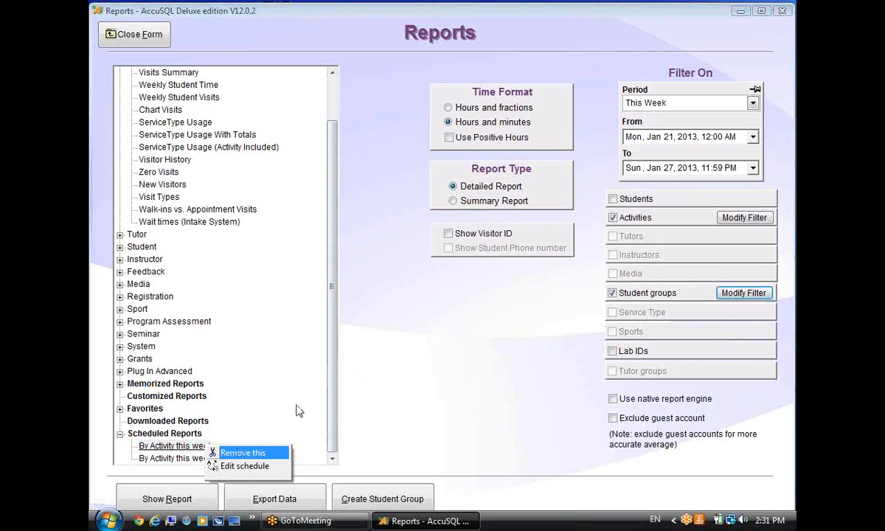
click(235, 452)
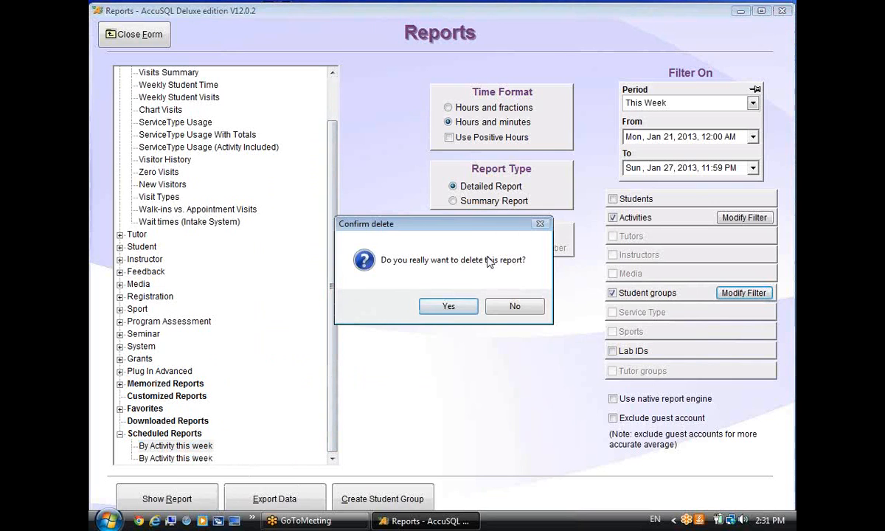
click(449, 305)
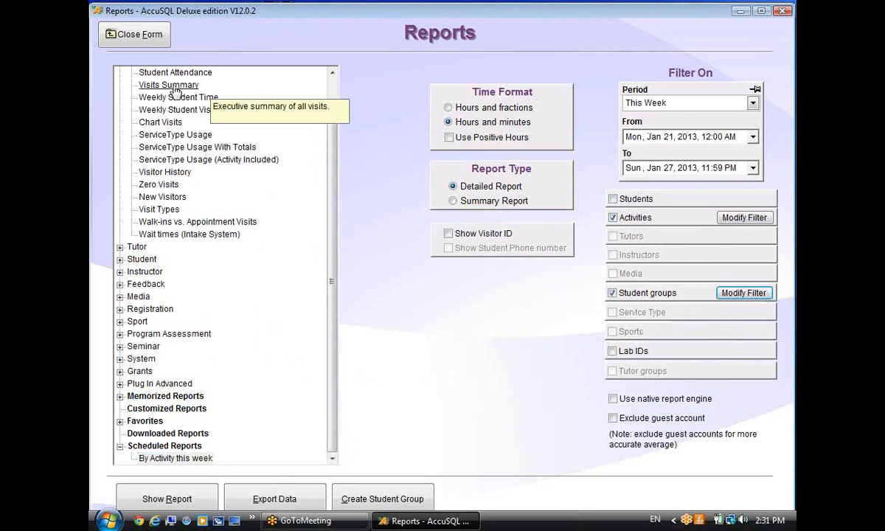
Reopen Reports to confirm one 'By Activity this week' schedule remains, then close Reports.
click(126, 35)
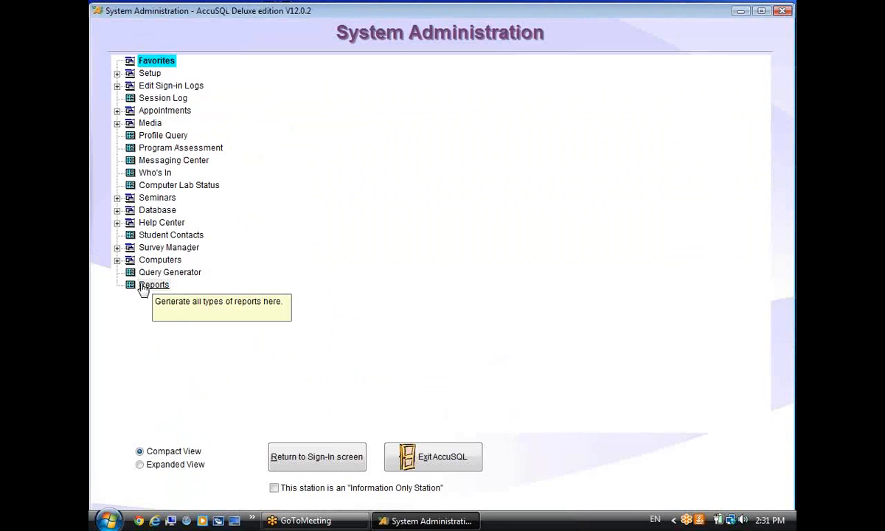
click(145, 286)
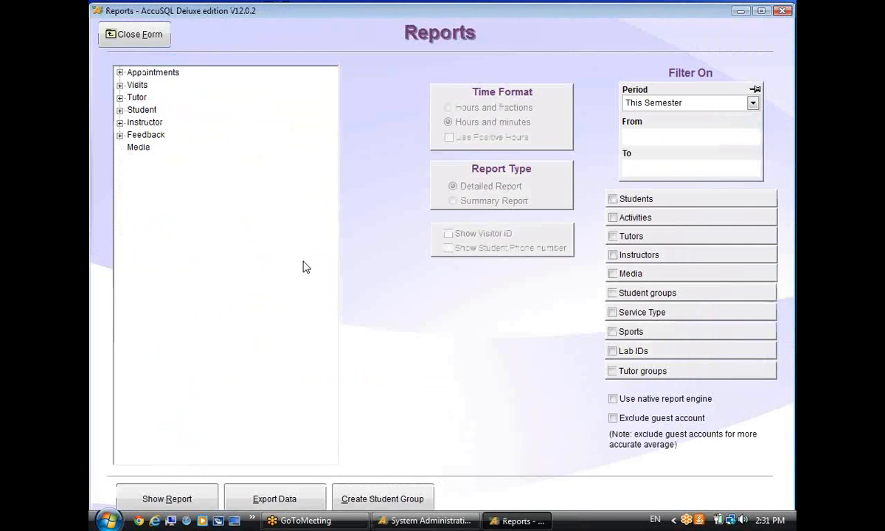
click(120, 296)
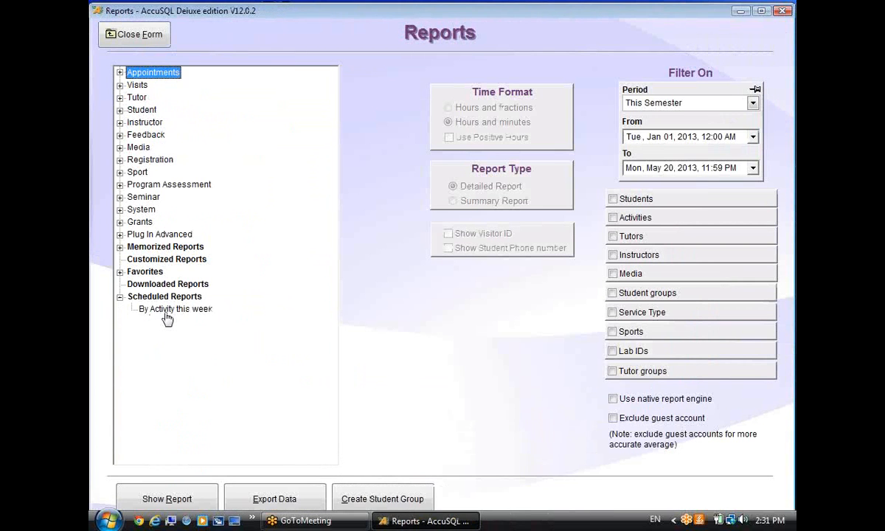
click(164, 309)
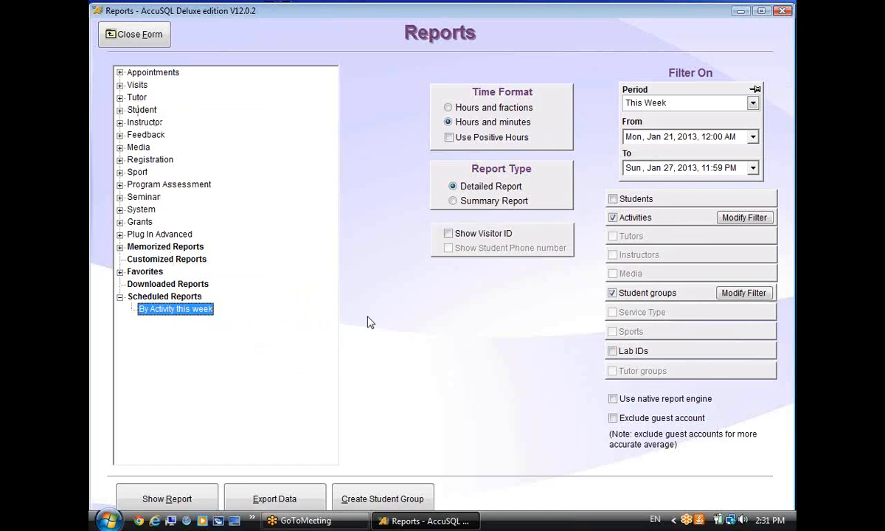
click(126, 33)
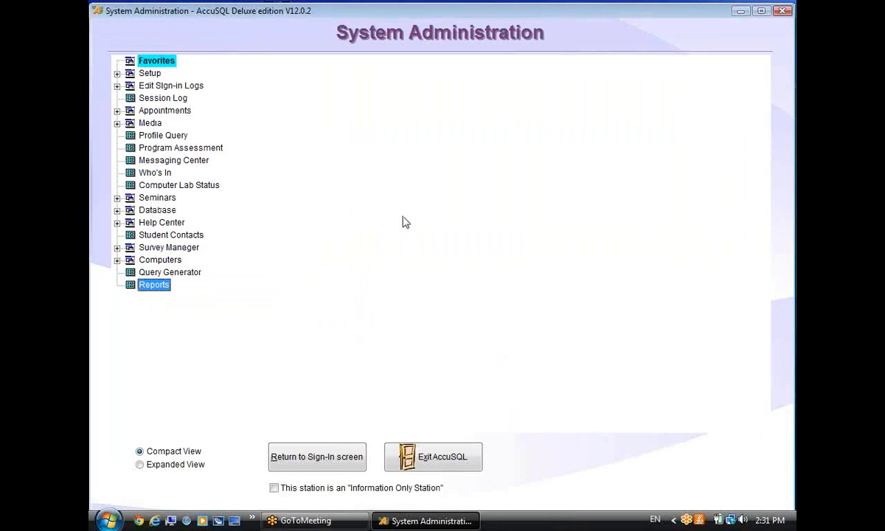
Set Attendance by Instructor to period This Week, filtered to the first listed instructor.
double_click(147, 284)
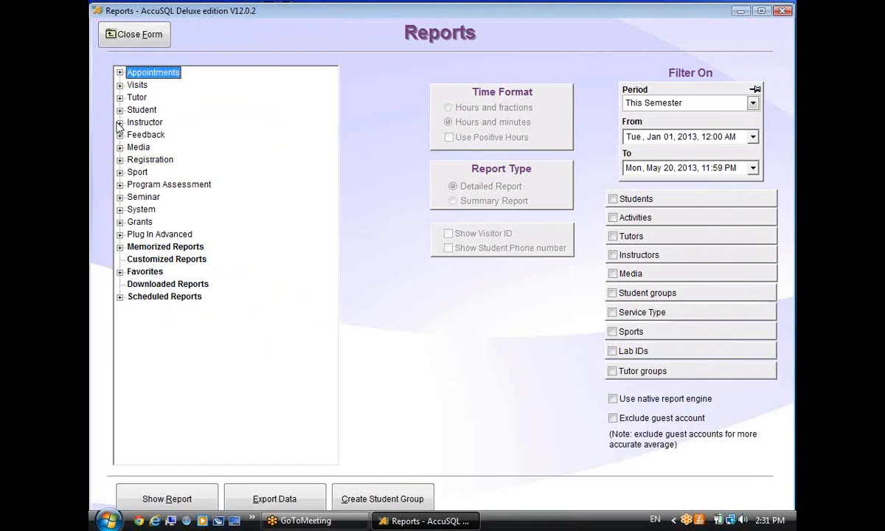
click(119, 122)
click(205, 136)
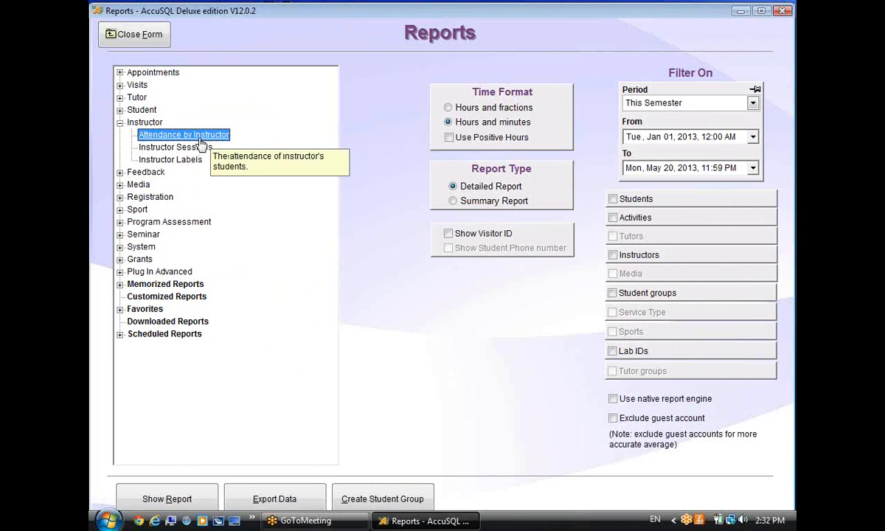
click(677, 109)
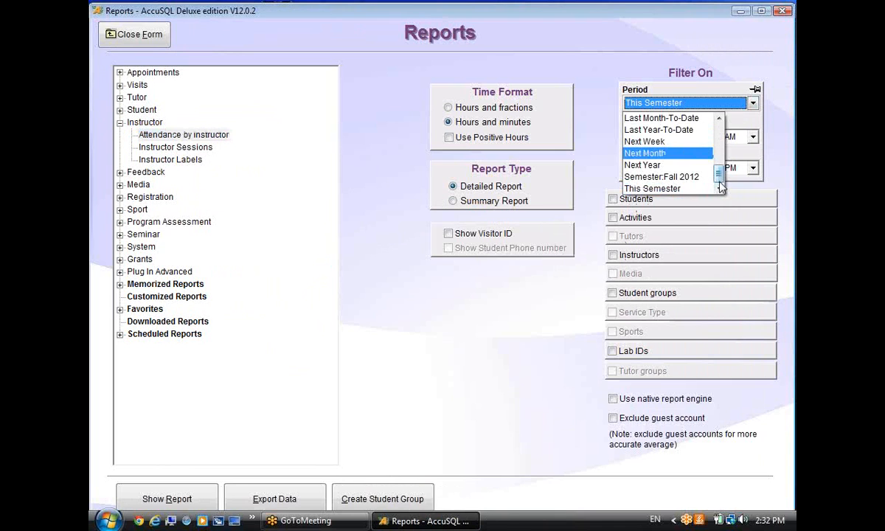
scroll(674, 151, up, 4)
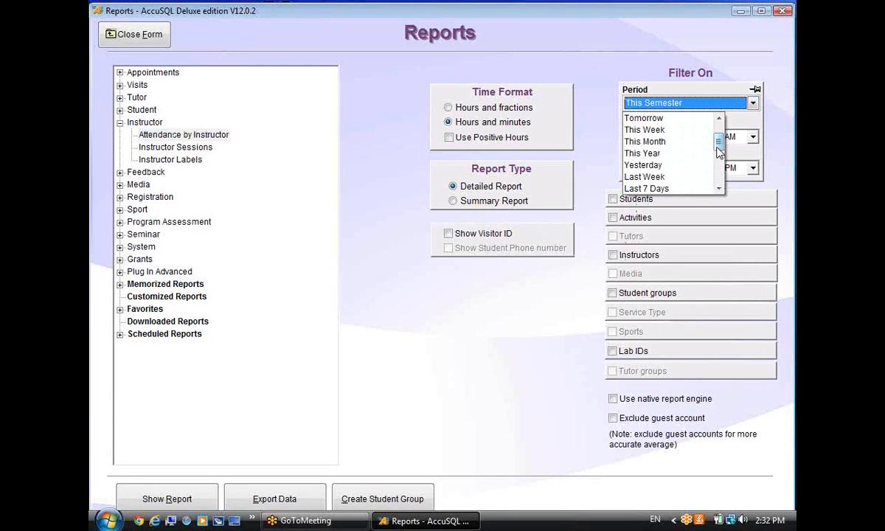
click(652, 129)
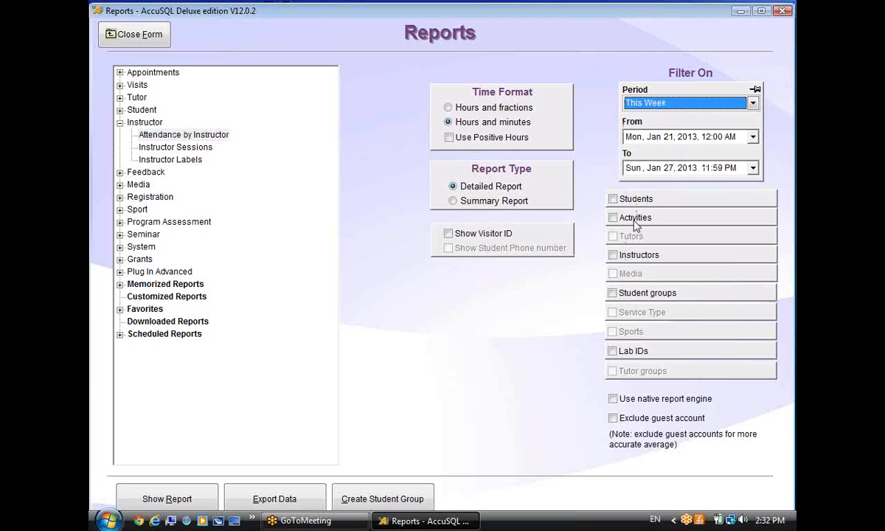
click(613, 256)
click(743, 255)
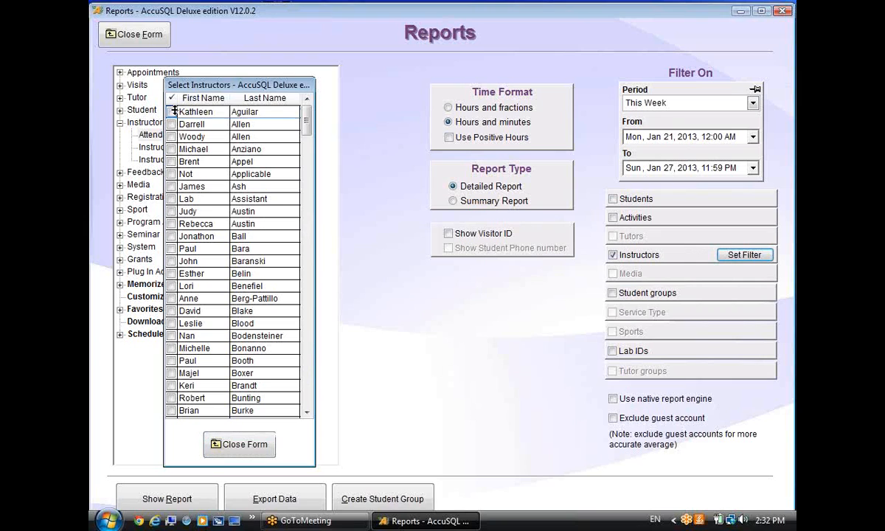
click(171, 112)
click(238, 445)
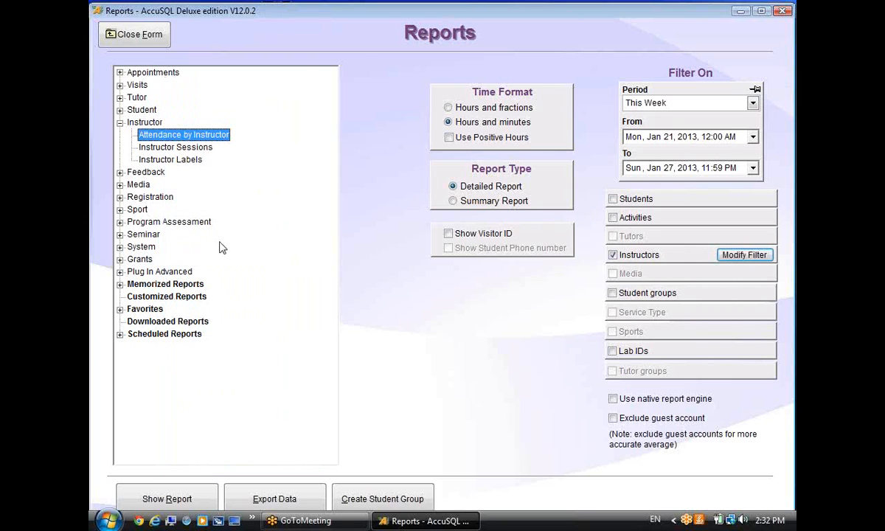
Schedule Attendance by Instructor under its suggested name with default schedule settings.
right_click(217, 136)
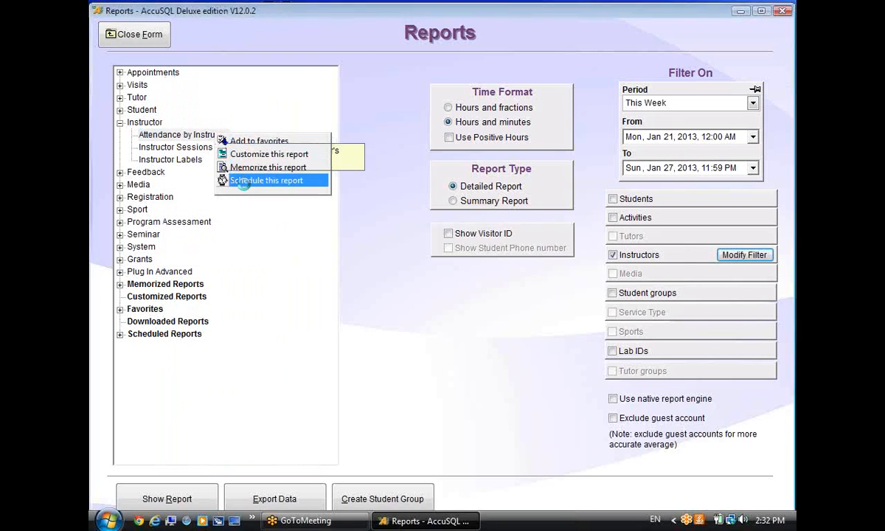
click(243, 180)
click(454, 275)
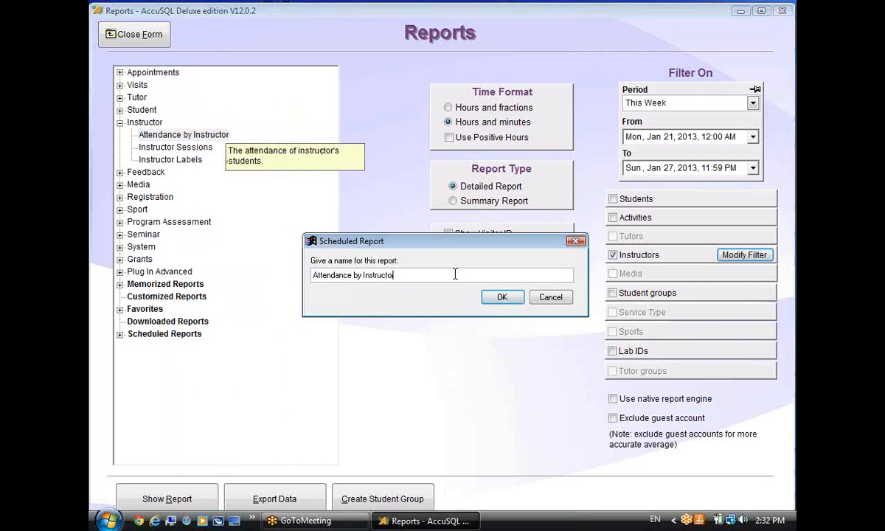
click(502, 297)
click(502, 296)
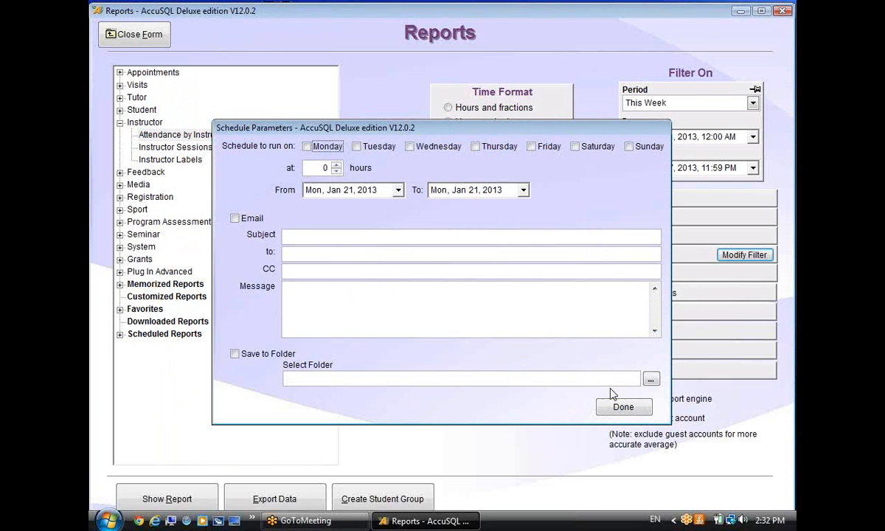
click(622, 408)
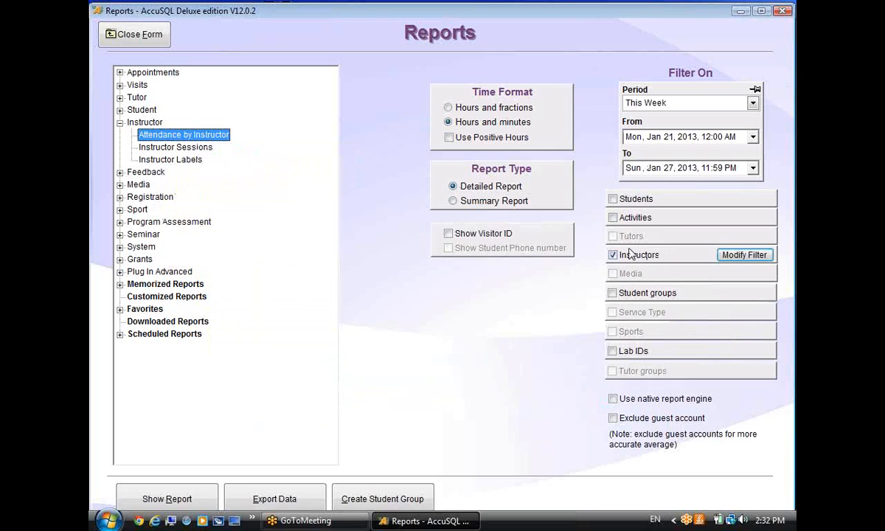
Change the Instructors filter to include two instructors.
click(745, 256)
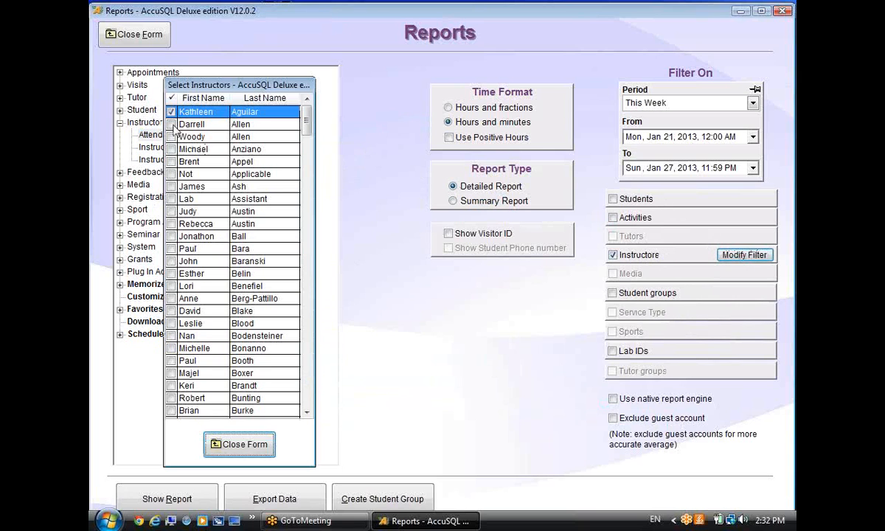
click(171, 112)
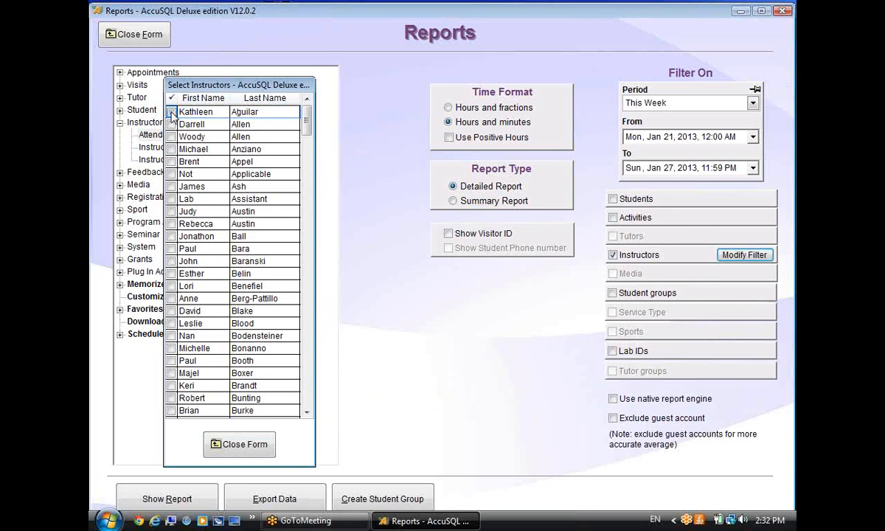
click(171, 125)
click(229, 443)
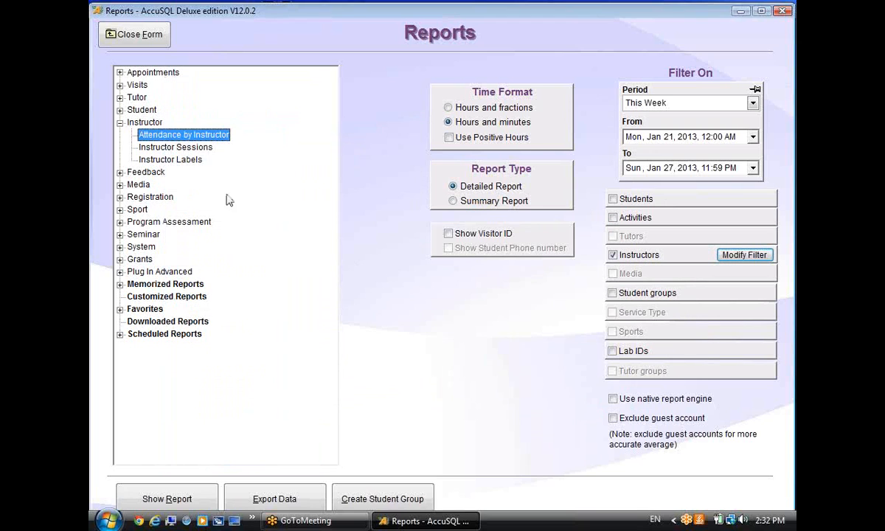
Create a customized copy named 'Attendance by Instructor' and close the report designer.
right_click(210, 139)
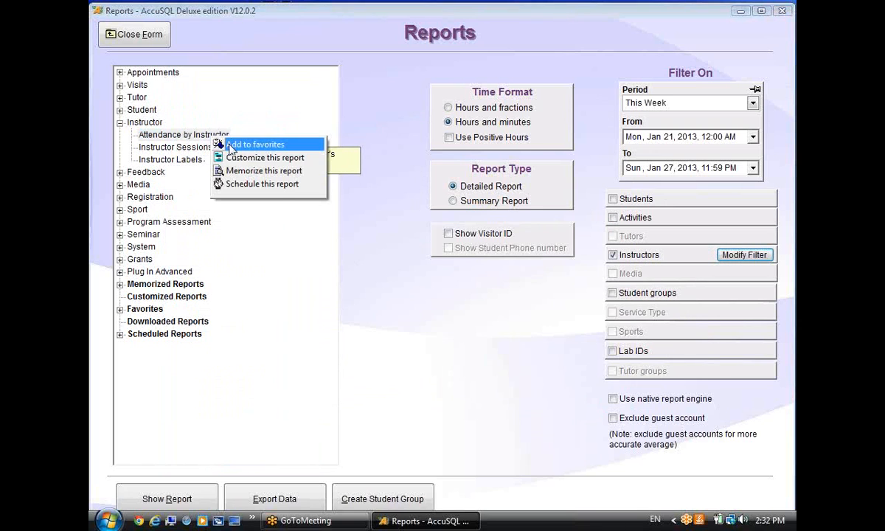
click(239, 160)
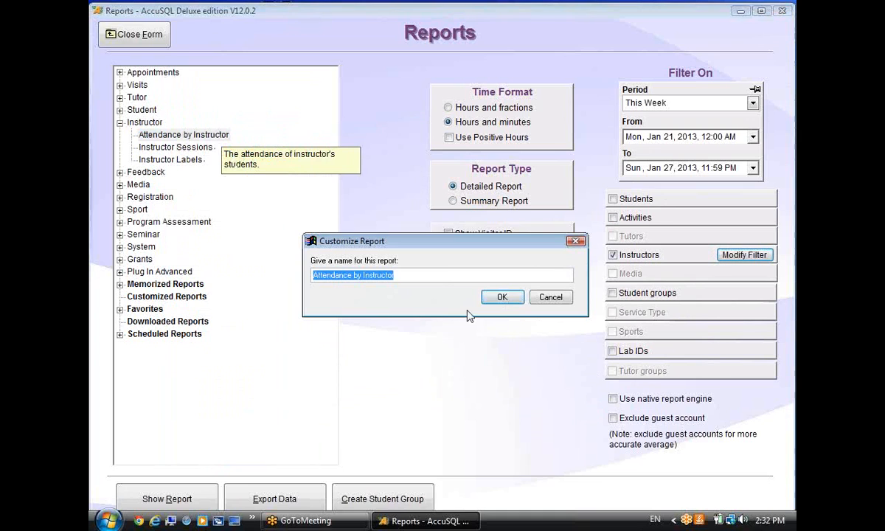
click(447, 275)
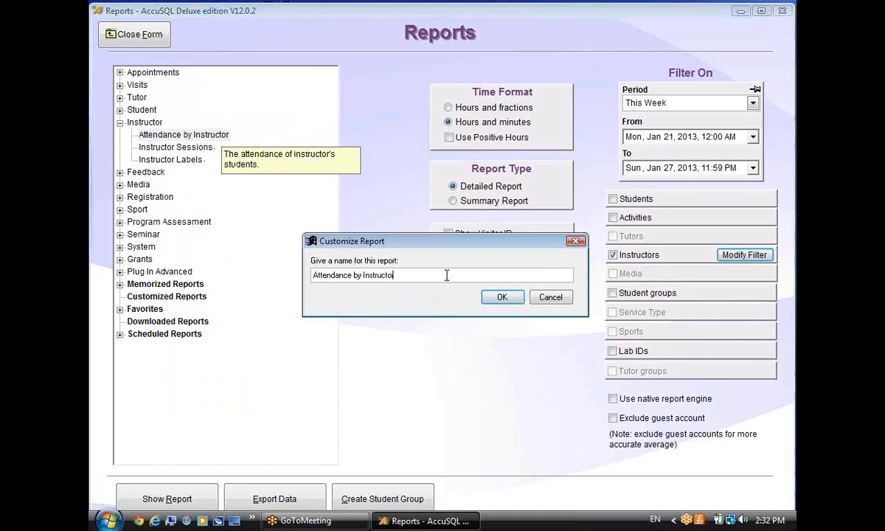
click(494, 296)
click(384, 330)
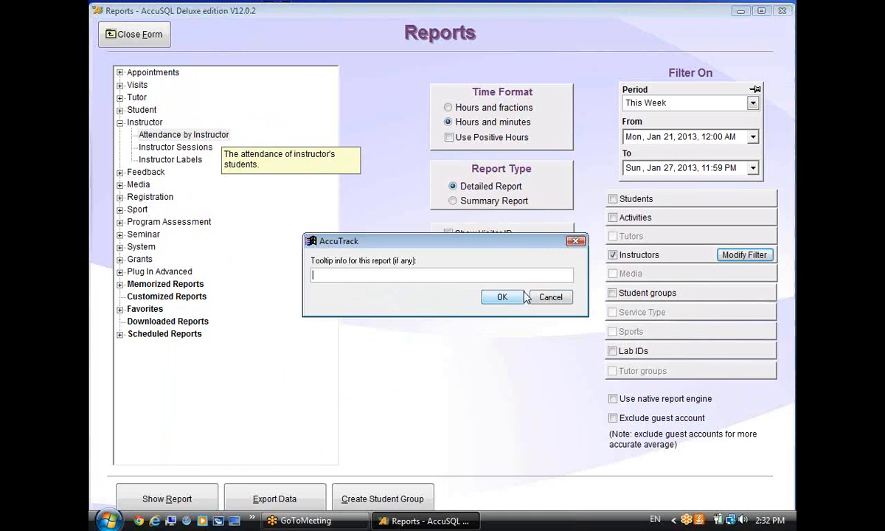
click(501, 296)
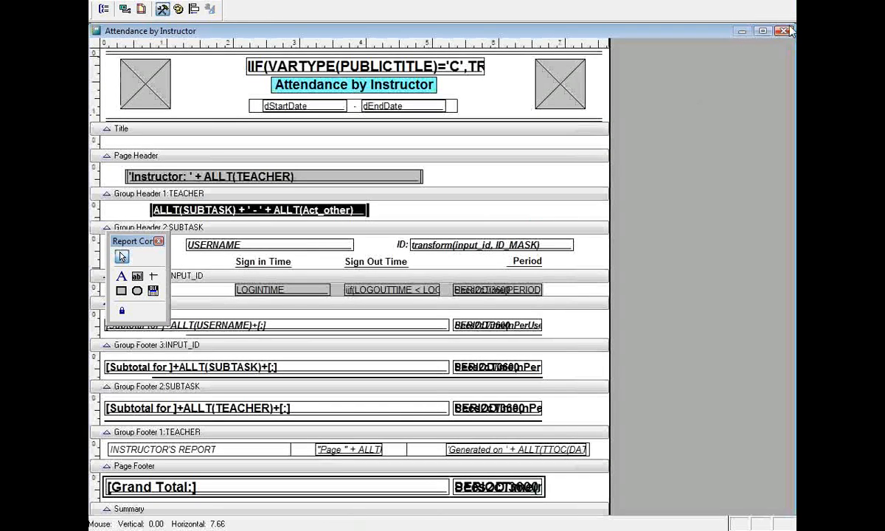
click(784, 31)
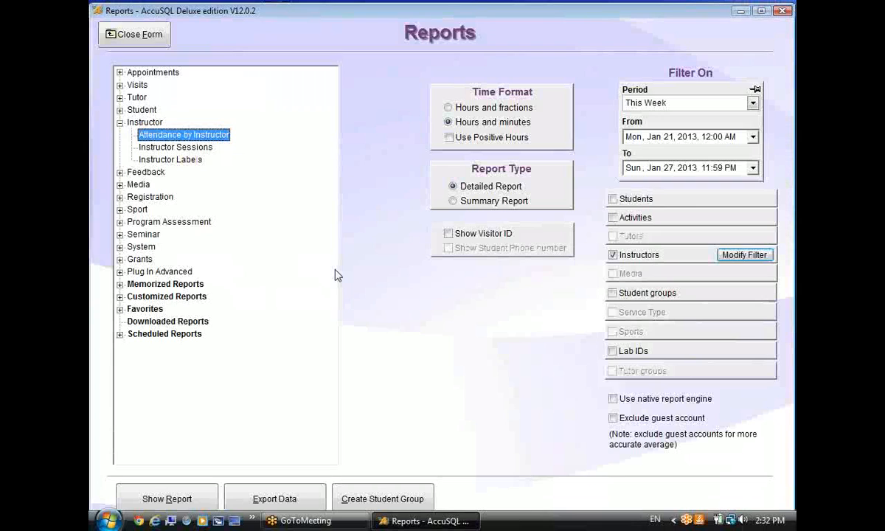
Review the scheduled reports and the instructor filter, then close the Reports form.
click(120, 334)
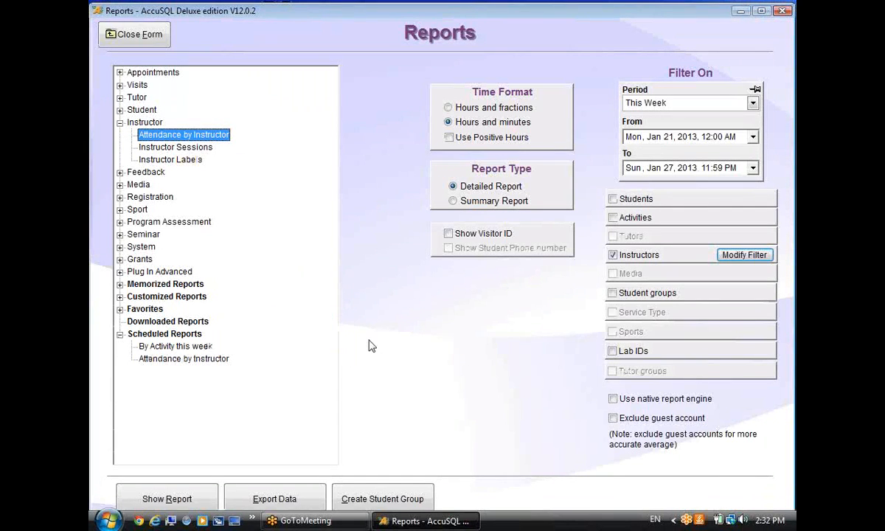
click(731, 254)
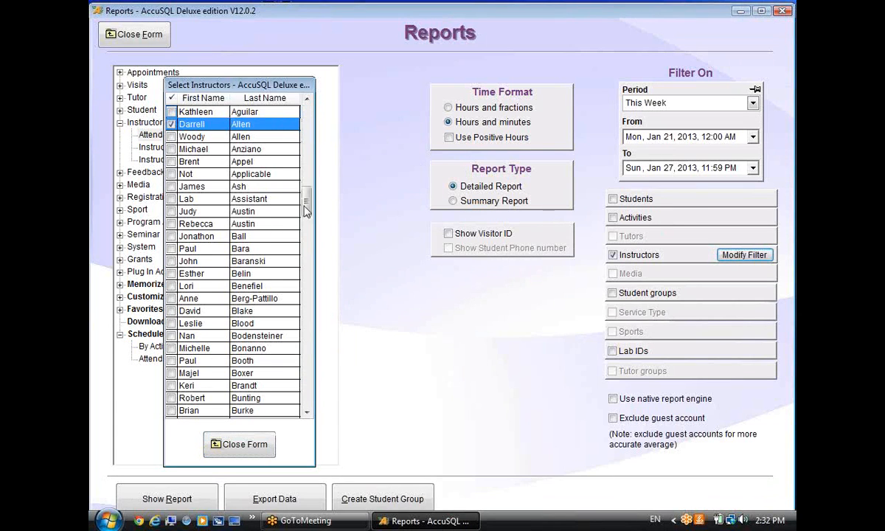
drag(305, 121, 293, 413)
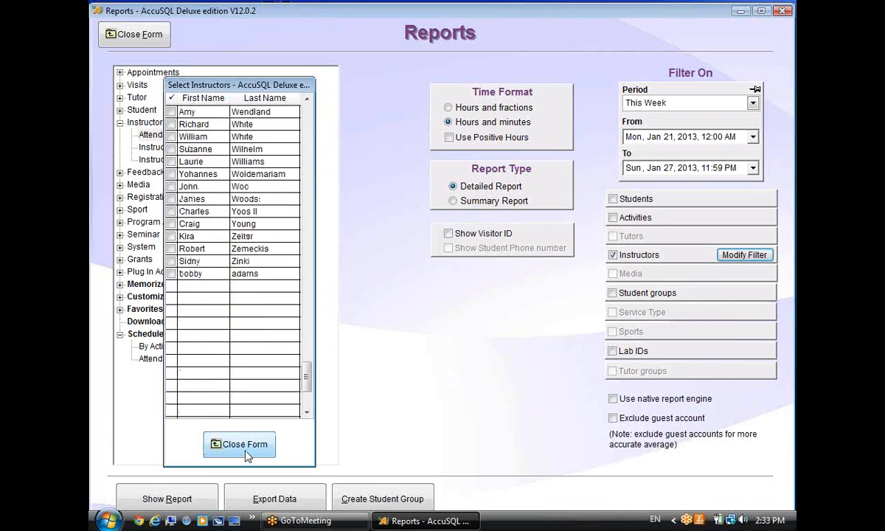
click(224, 444)
click(142, 39)
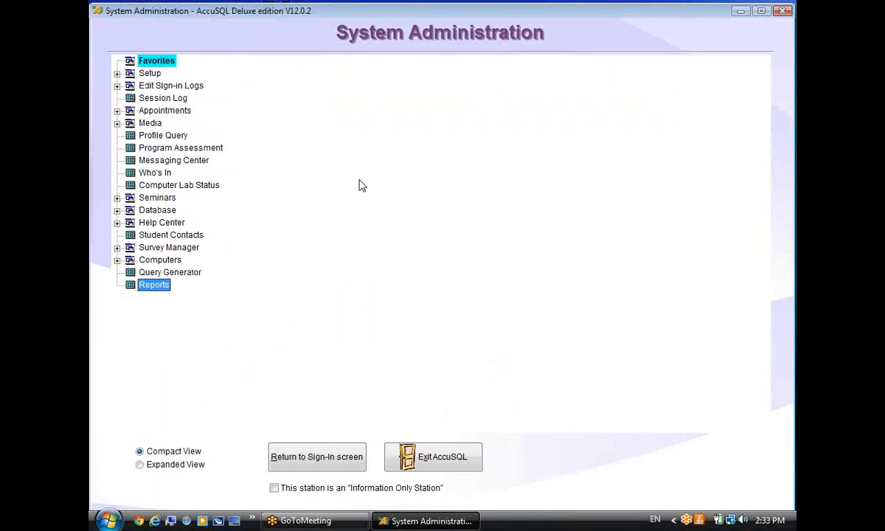
Open the instructor attendance report schedule from Options' Activity Screen settings.
click(117, 74)
click(167, 98)
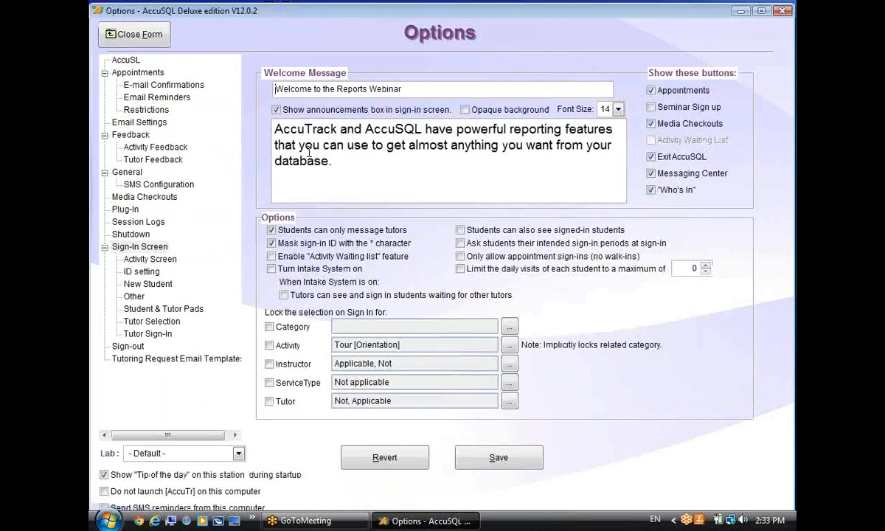
click(150, 259)
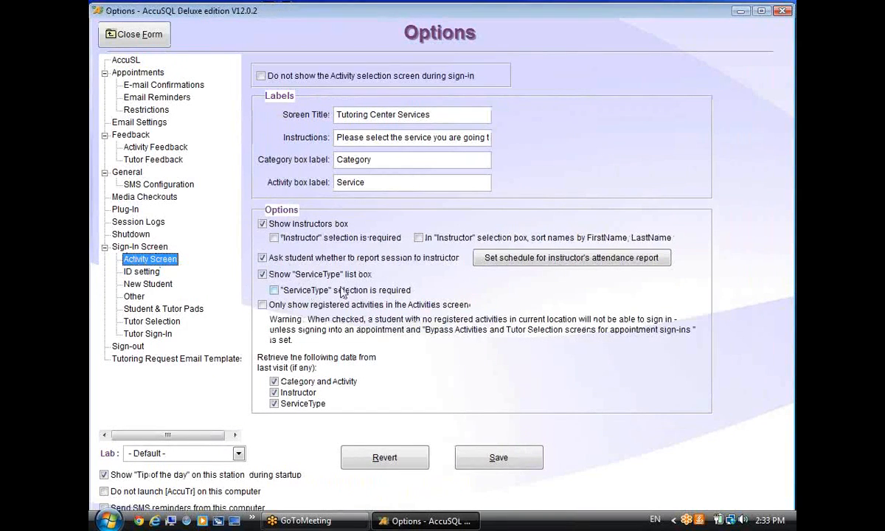
click(649, 259)
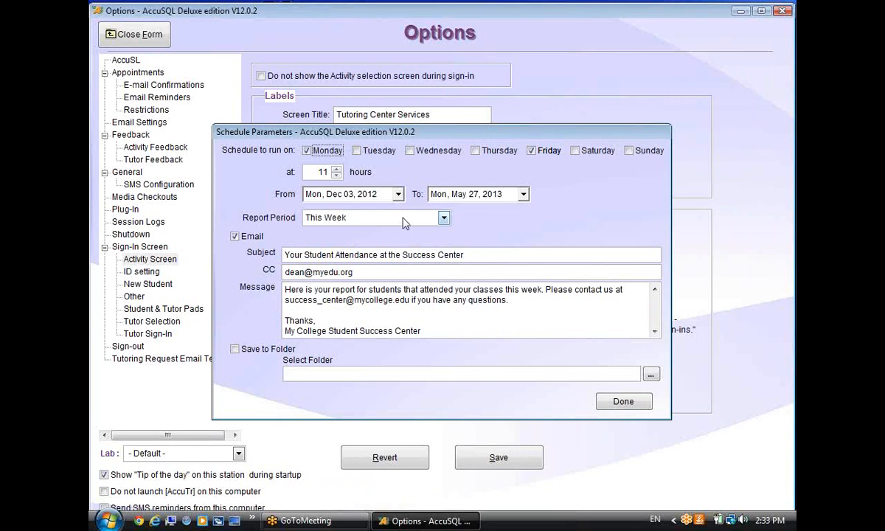
Keep the report period at This Week, review the CC address, and close Options.
click(443, 217)
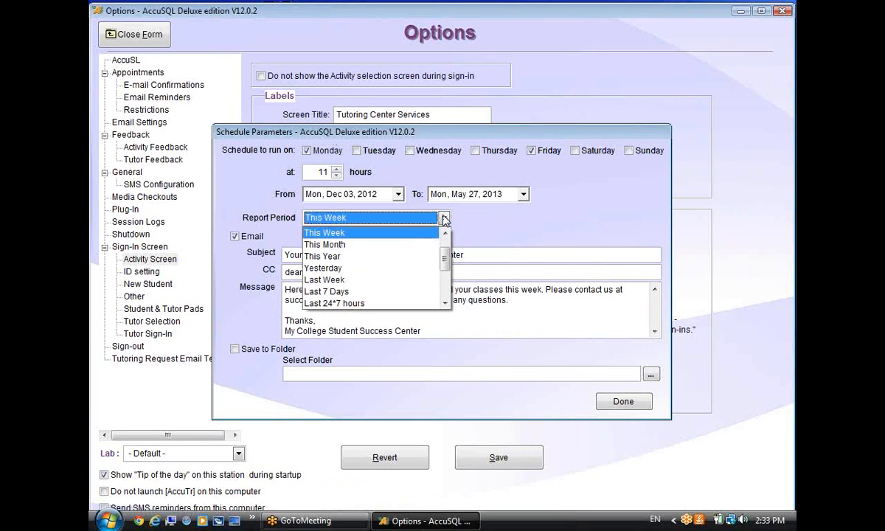
click(339, 244)
click(352, 218)
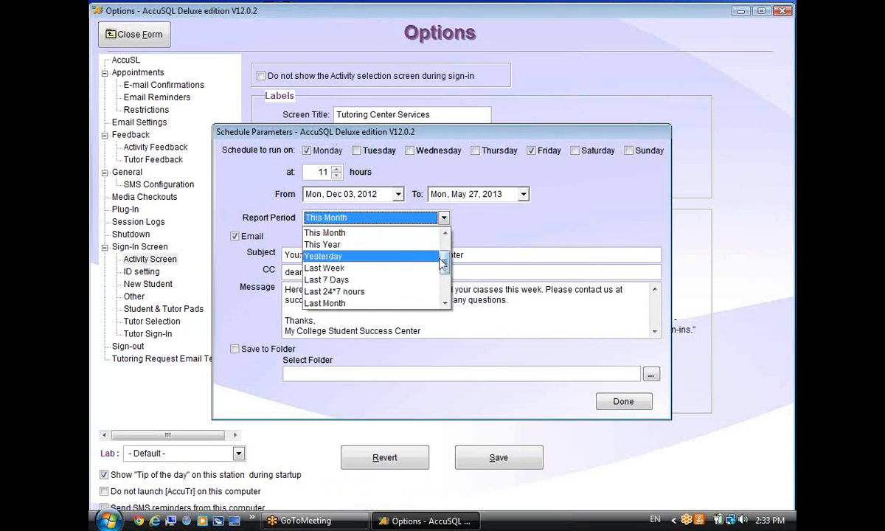
scroll(376, 253, up, 1)
click(380, 256)
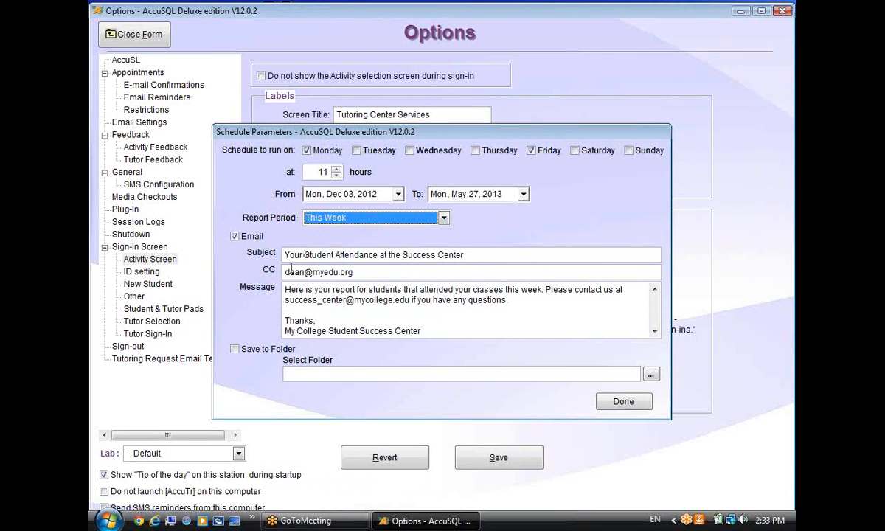
drag(357, 273, 231, 267)
drag(380, 278, 343, 159)
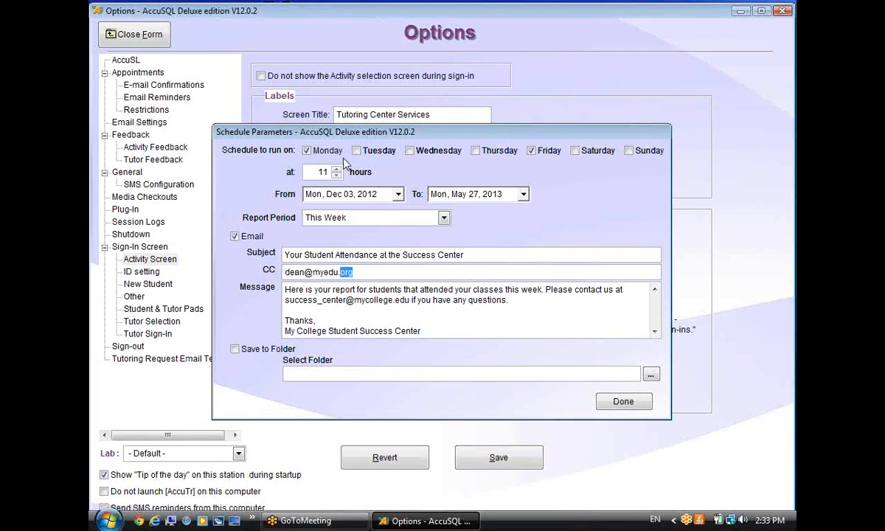
click(612, 402)
click(133, 38)
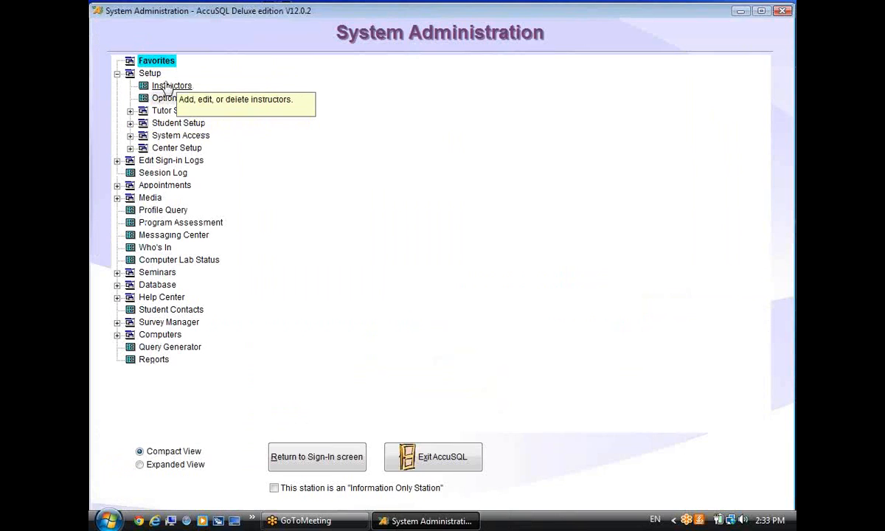
Browse several instructor records and their e-mail details in the Instructors list, then close it.
click(227, 107)
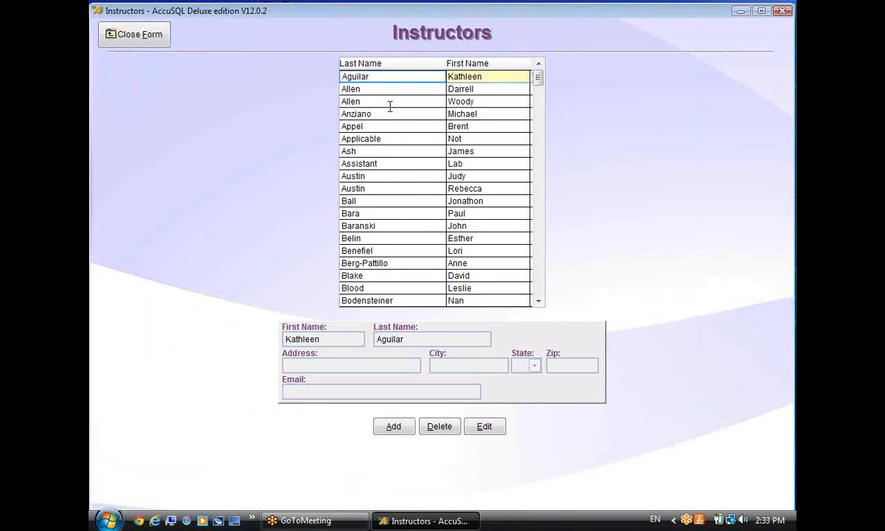
click(381, 187)
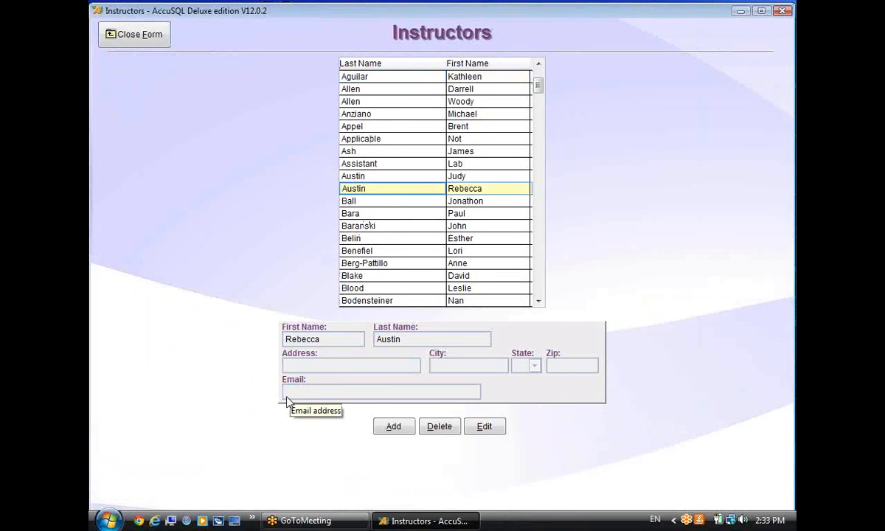
scroll(396, 266, down, 2)
click(396, 263)
scroll(397, 265, down, 4)
click(391, 250)
scroll(391, 251, down, 4)
click(399, 254)
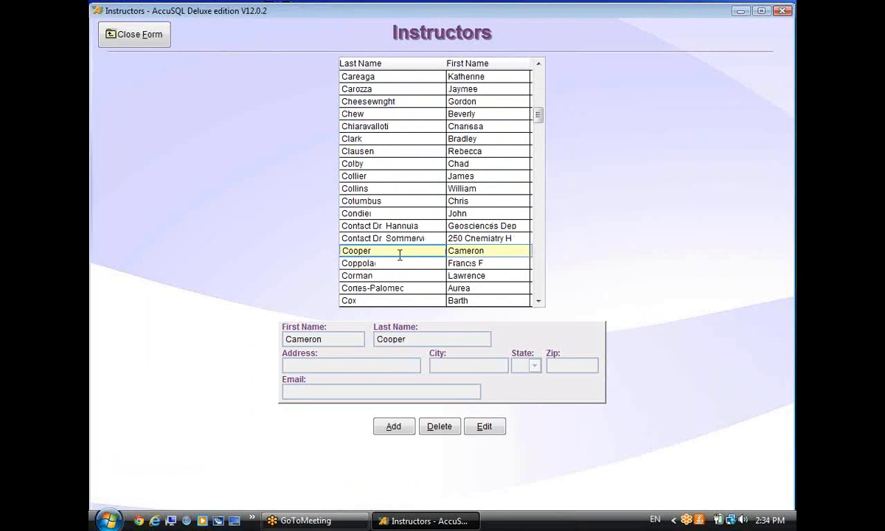
scroll(404, 263, down, 3)
click(405, 263)
scroll(404, 263, down, 1)
scroll(398, 269, down, 6)
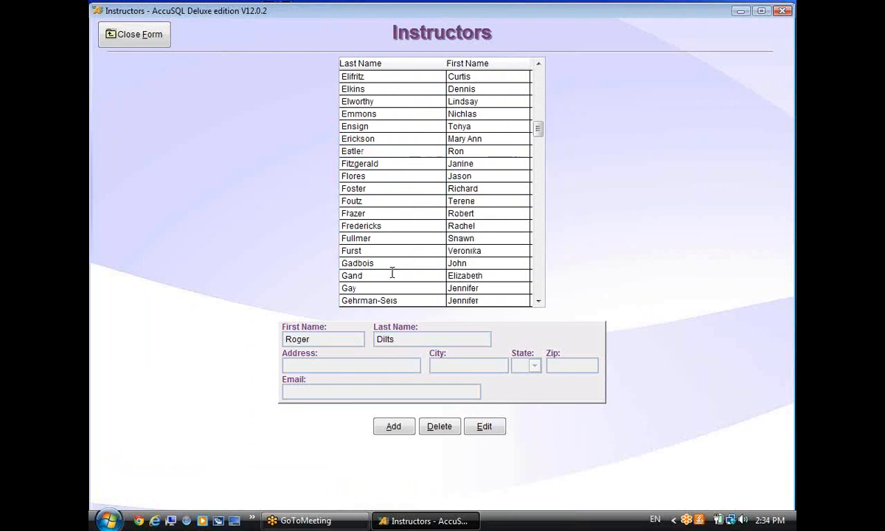
drag(537, 130, 520, 324)
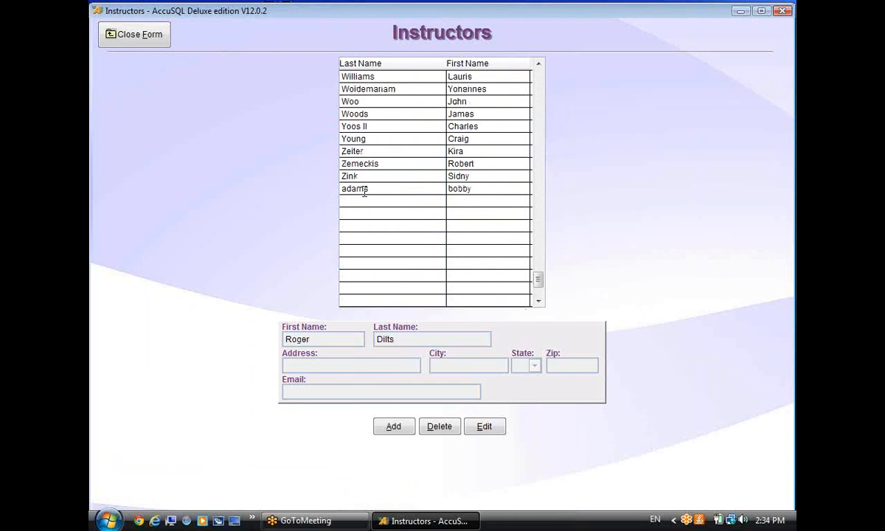
click(367, 163)
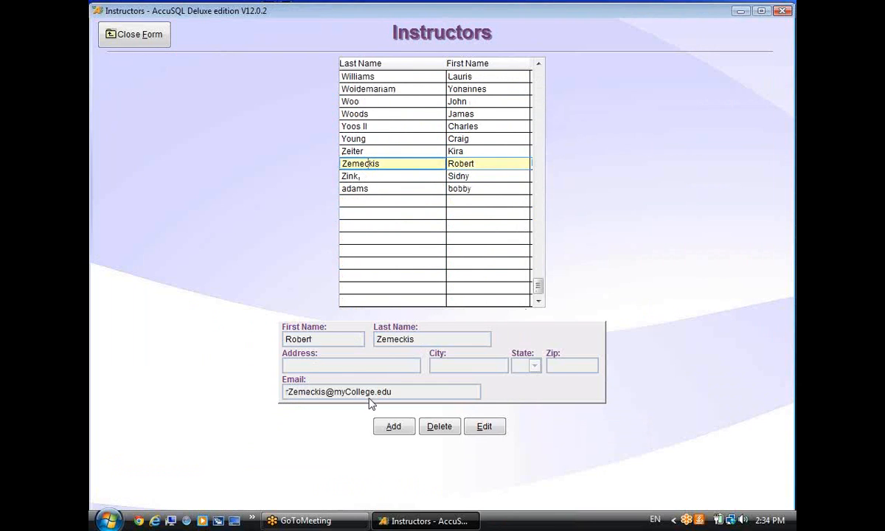
click(142, 37)
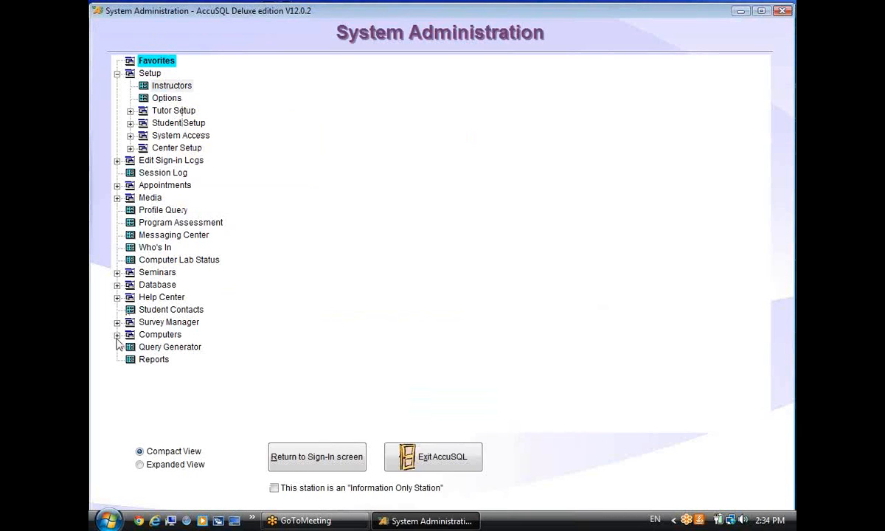
Glance at the Instructor reports in the Reports form and close it.
click(204, 364)
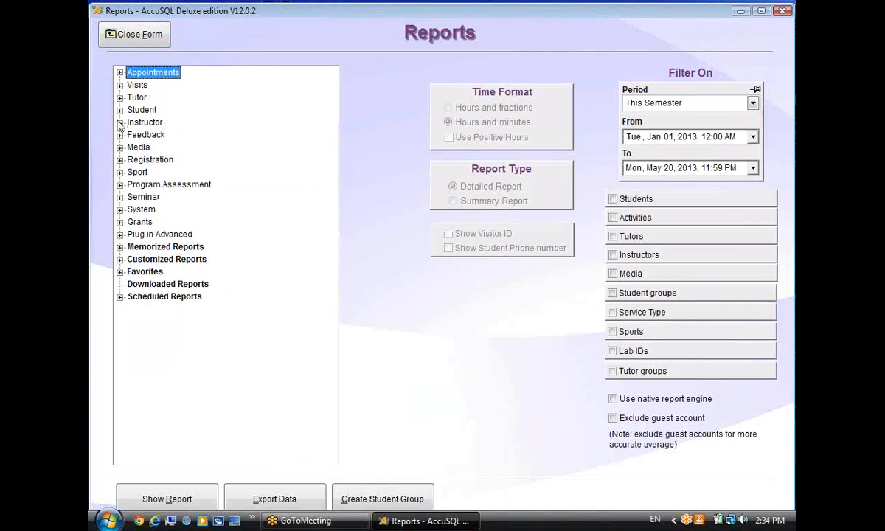
click(120, 123)
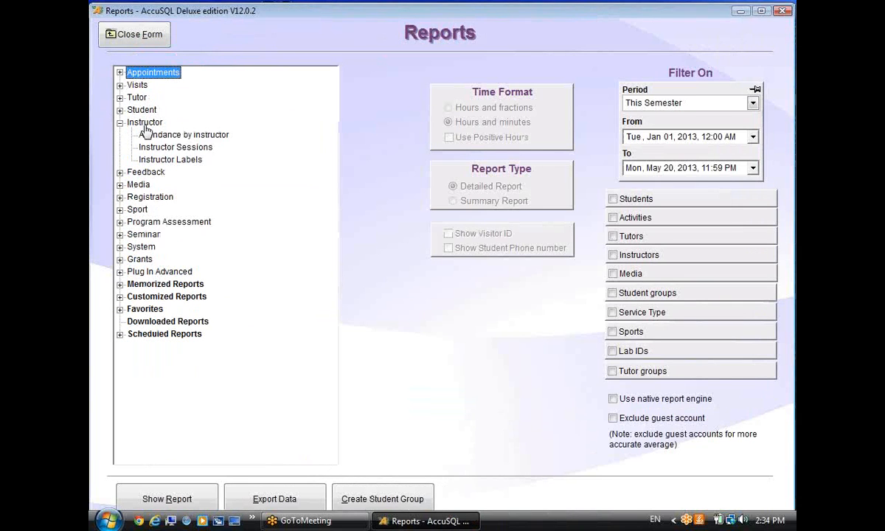
click(142, 37)
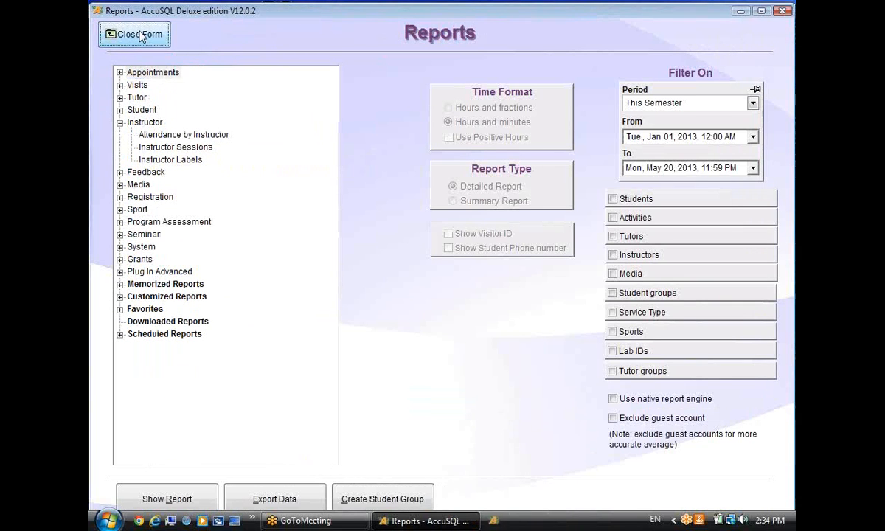
Untick 'Ask student whether to report session to instructor' in Options, then close without saving.
click(164, 101)
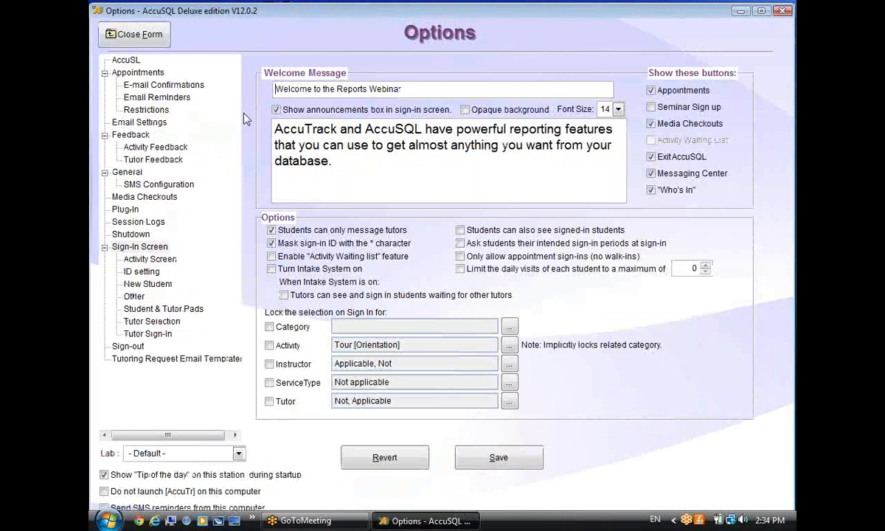
click(150, 258)
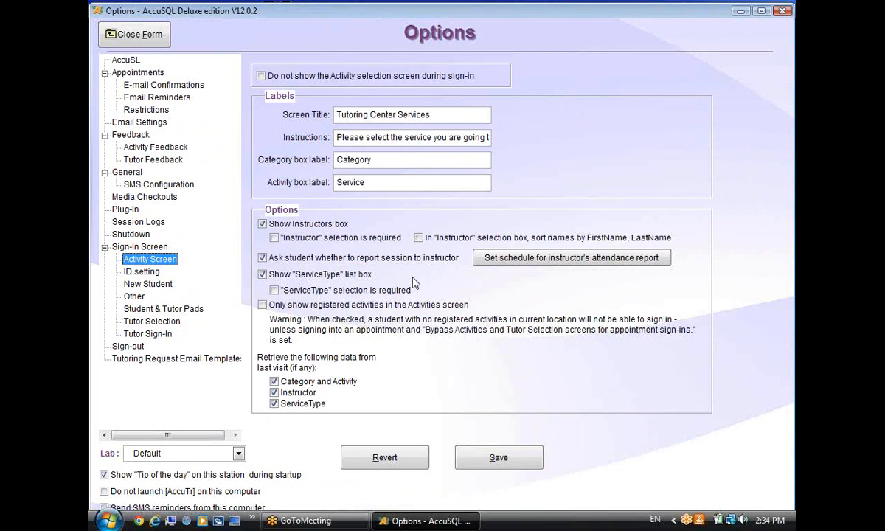
click(262, 257)
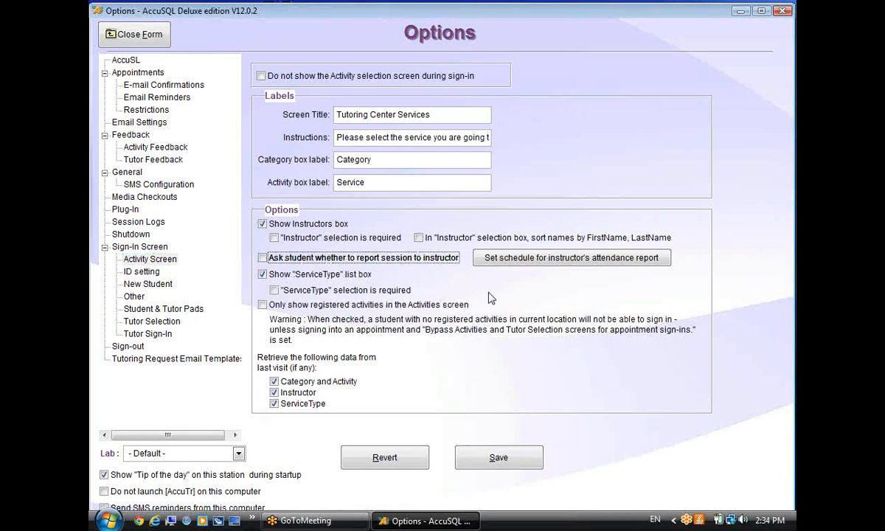
click(120, 43)
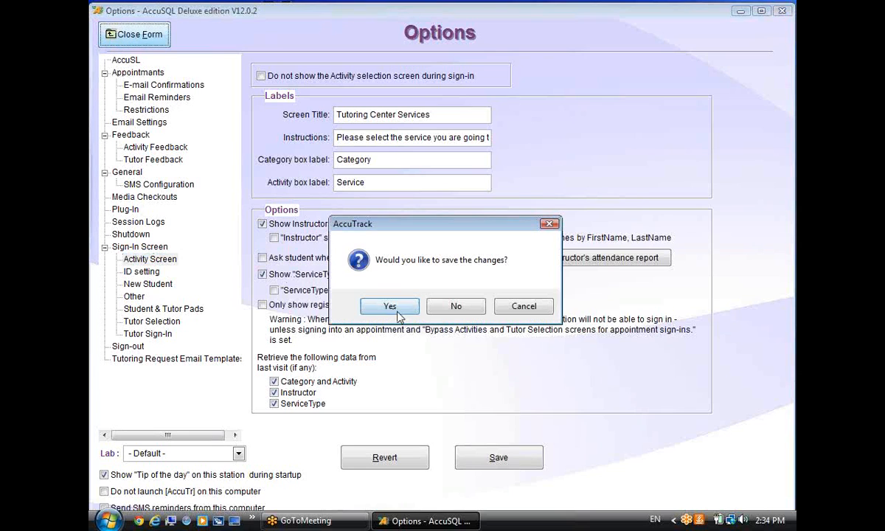
click(455, 306)
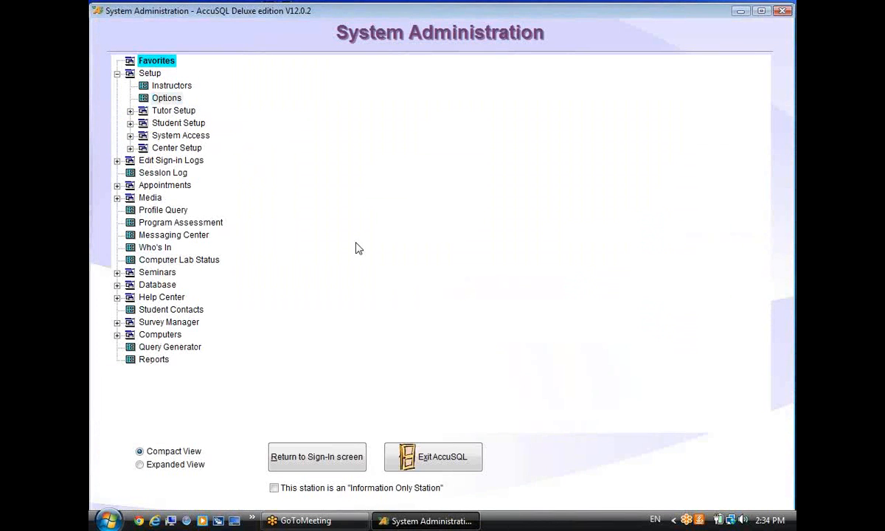
Open the Reports area and expand the Visits report group.
click(148, 361)
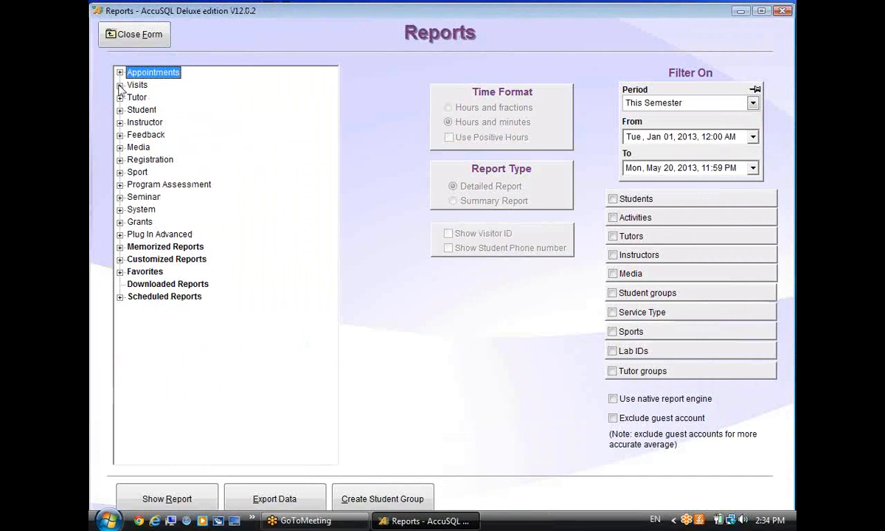
click(119, 85)
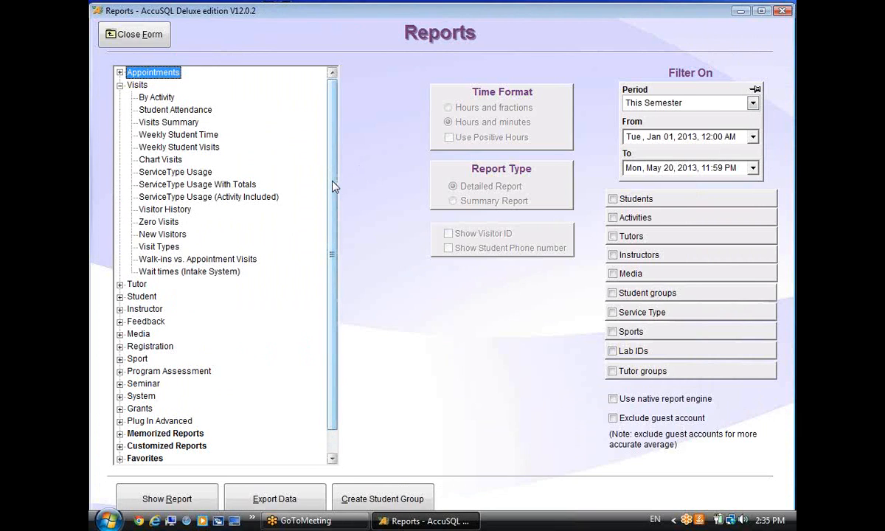
scroll(332, 186, down, 1)
scroll(330, 185, up, 1)
scroll(336, 183, down, 1)
scroll(336, 181, up, 1)
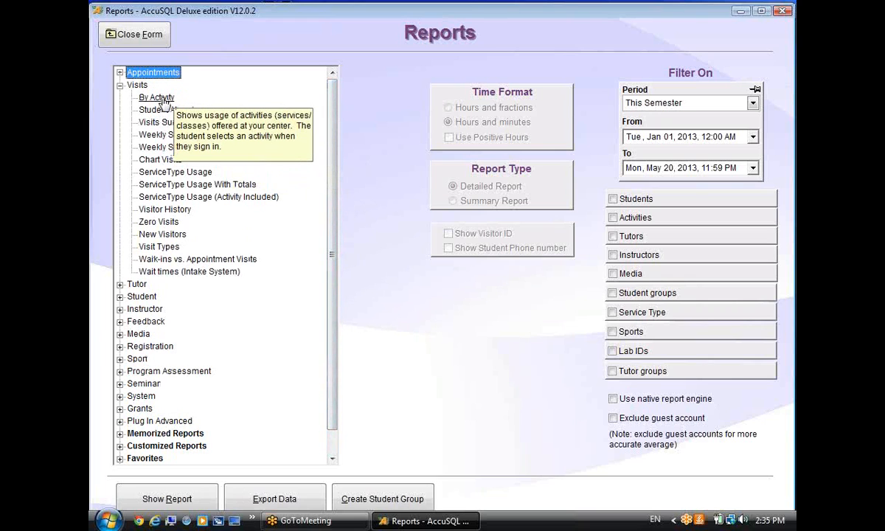
Customize the By Activity report as a copy named 'By Activity with…' and accept the availability prompt.
click(163, 99)
right_click(163, 100)
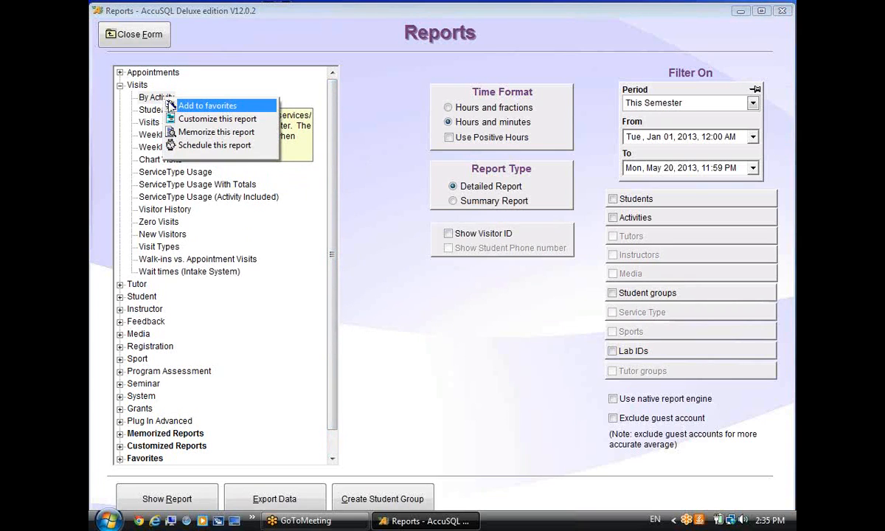
click(182, 119)
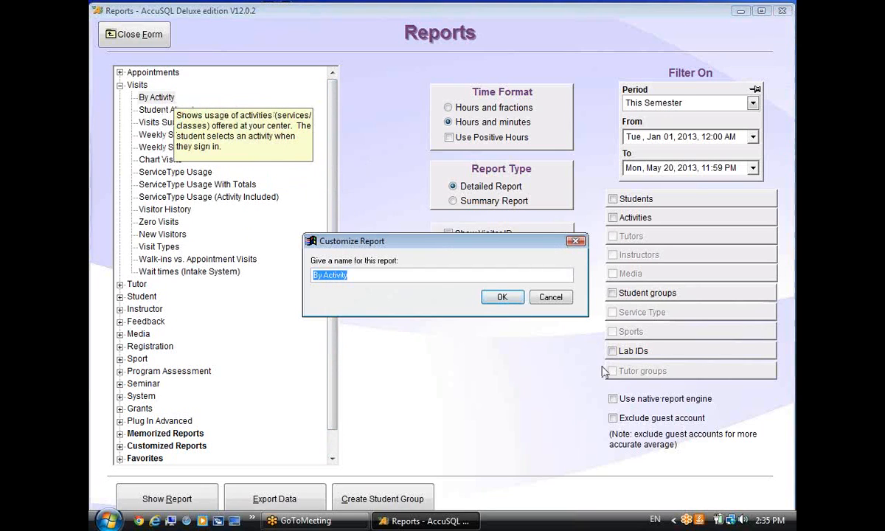
click(422, 279)
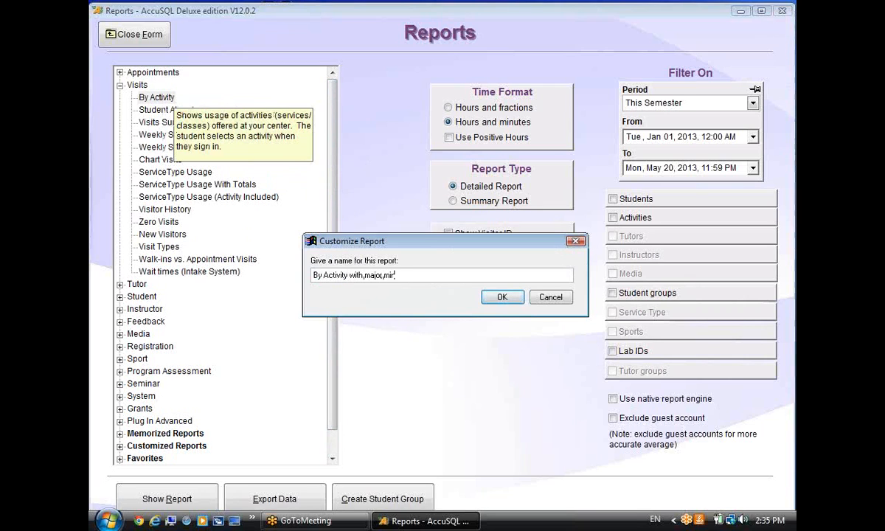
click(502, 297)
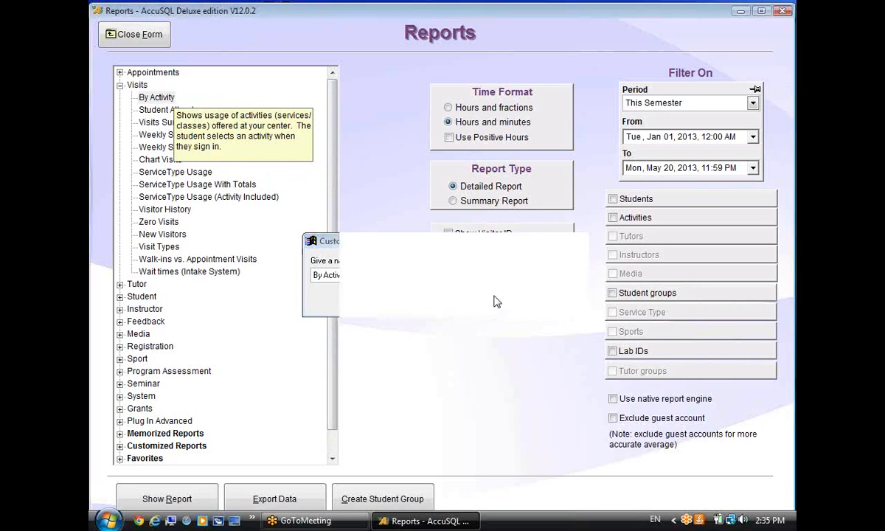
click(432, 332)
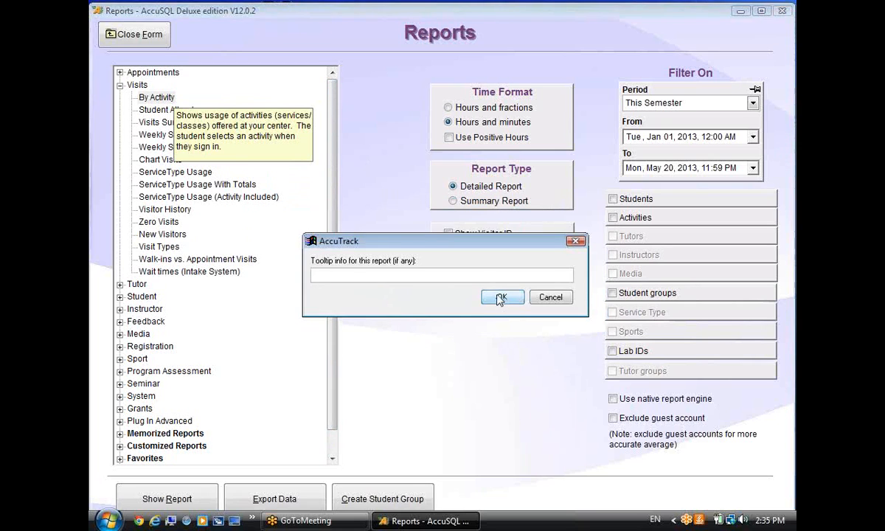
click(499, 297)
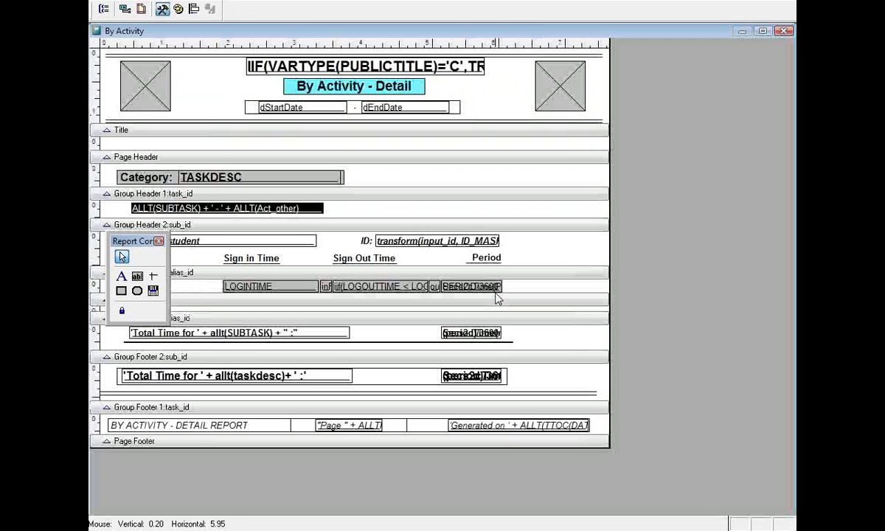
Add space below the column headings, widen the title label, and retitle it 'By Activity - Detail with Major/minor'.
drag(129, 241, 684, 168)
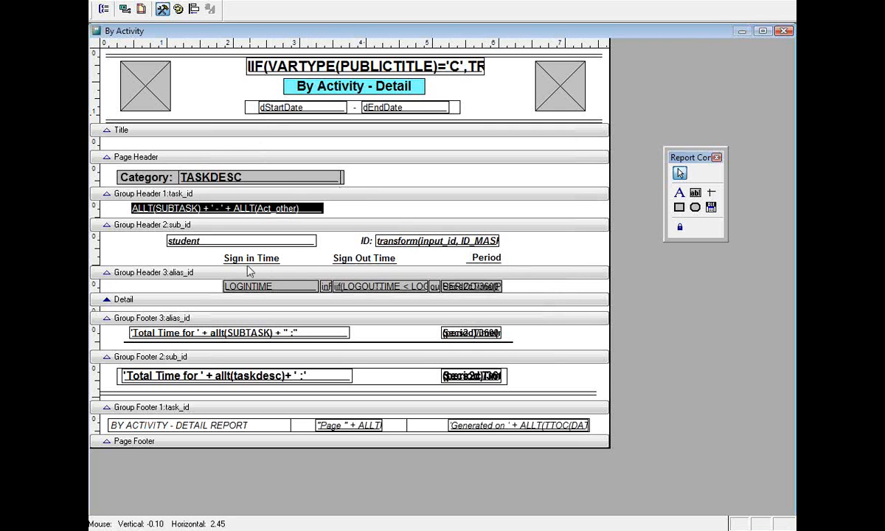
drag(218, 269, 207, 296)
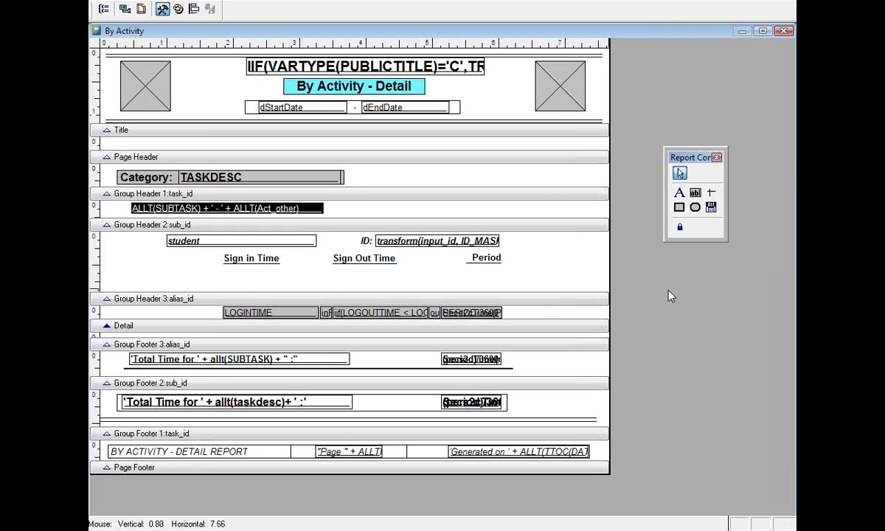
click(295, 86)
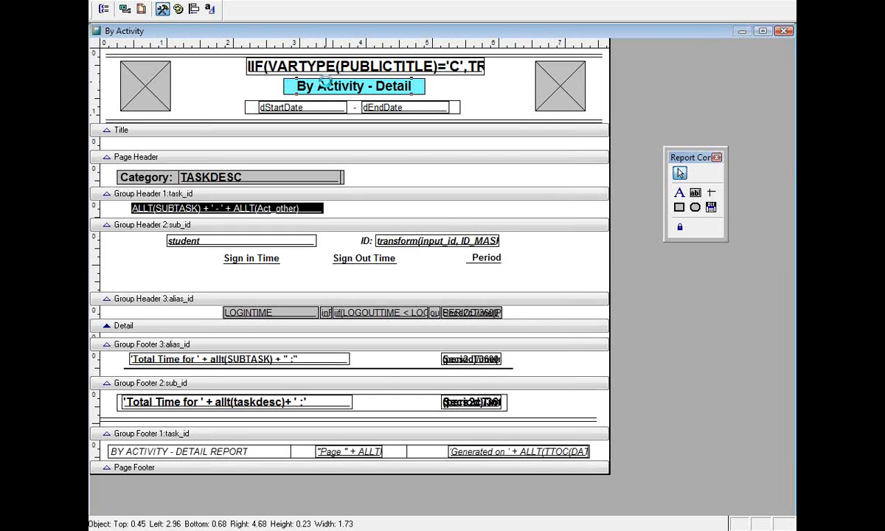
double_click(300, 85)
click(471, 385)
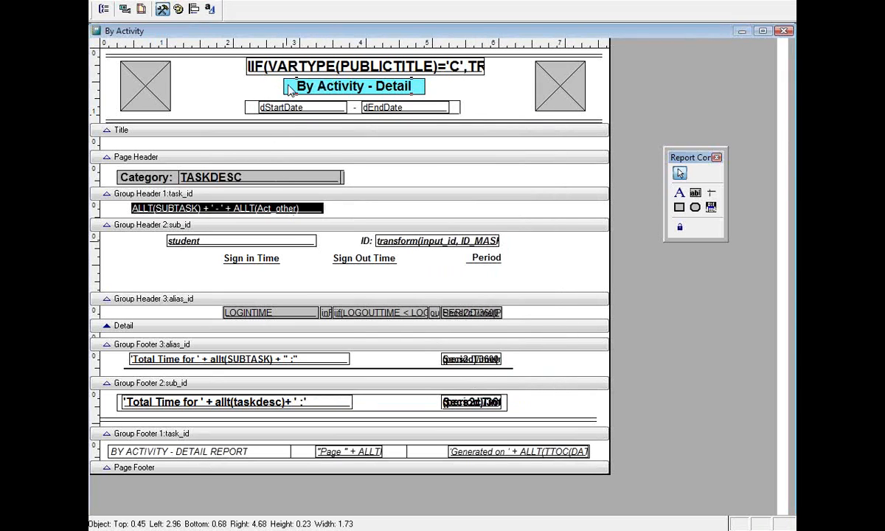
drag(286, 86, 232, 81)
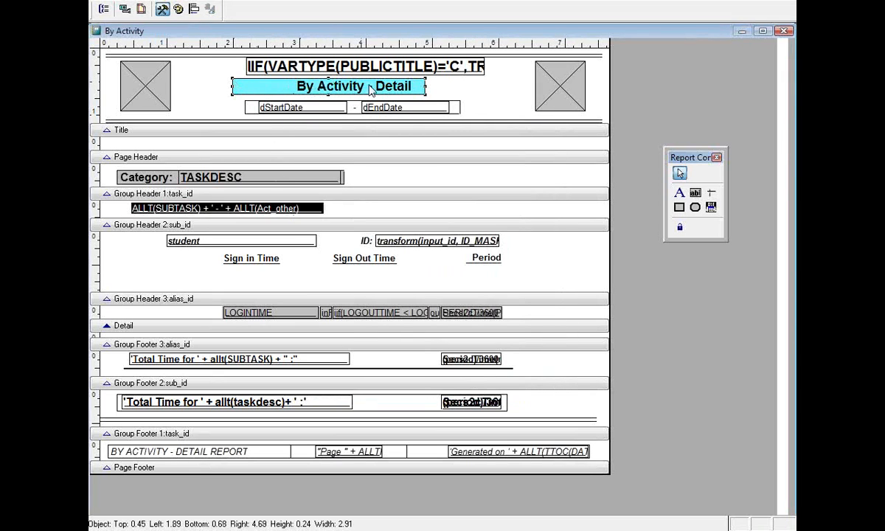
drag(424, 86, 484, 86)
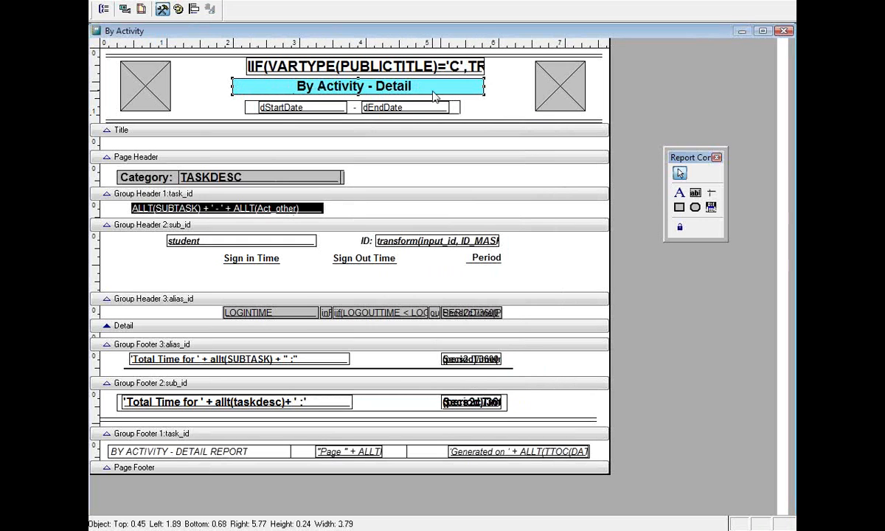
double_click(388, 87)
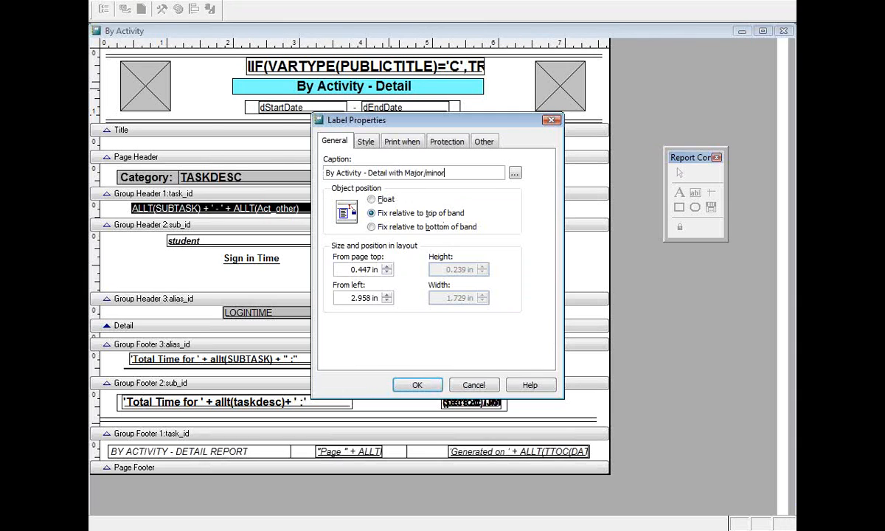
click(417, 384)
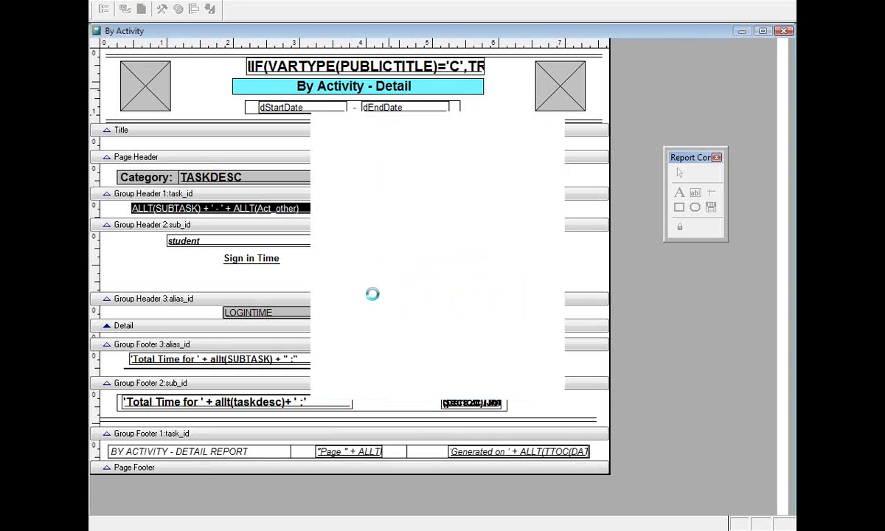
Widen the cyan banner behind the title on both sides and recentre the title over it.
click(236, 91)
drag(233, 94, 183, 87)
click(337, 84)
drag(339, 87, 278, 87)
click(476, 87)
drag(483, 86, 517, 87)
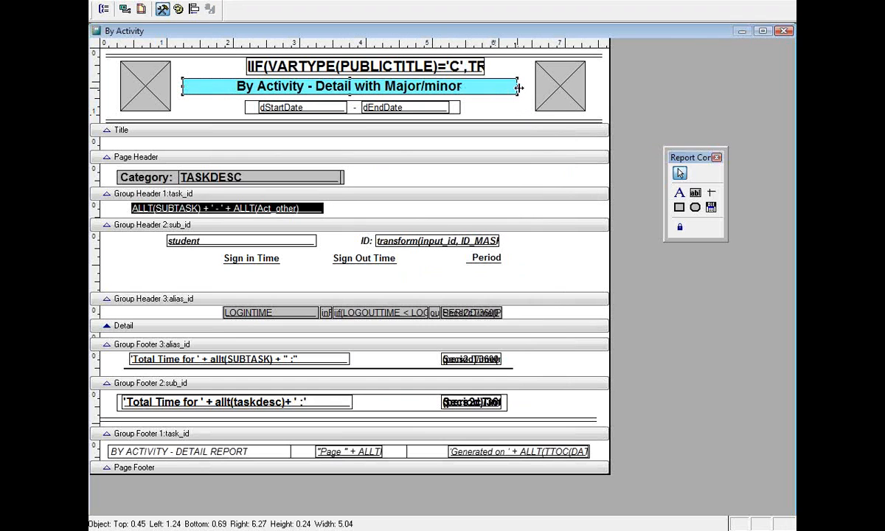
click(518, 108)
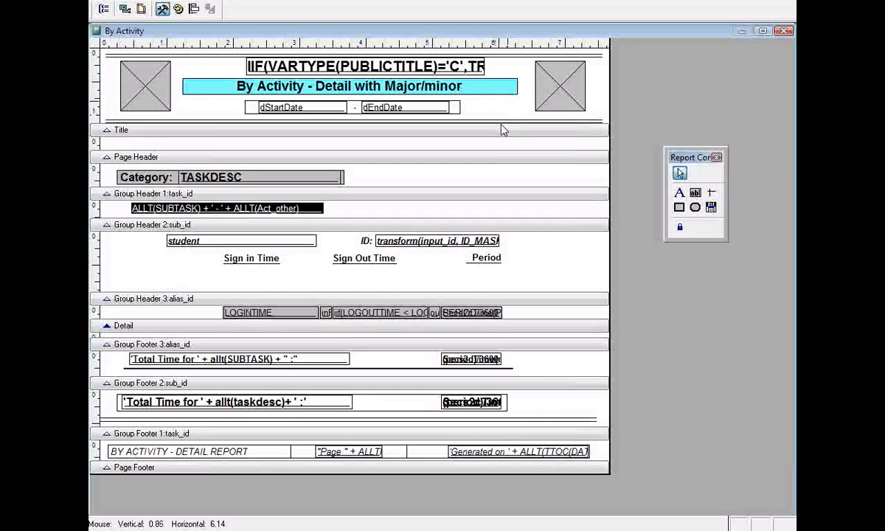
drag(692, 158, 684, 137)
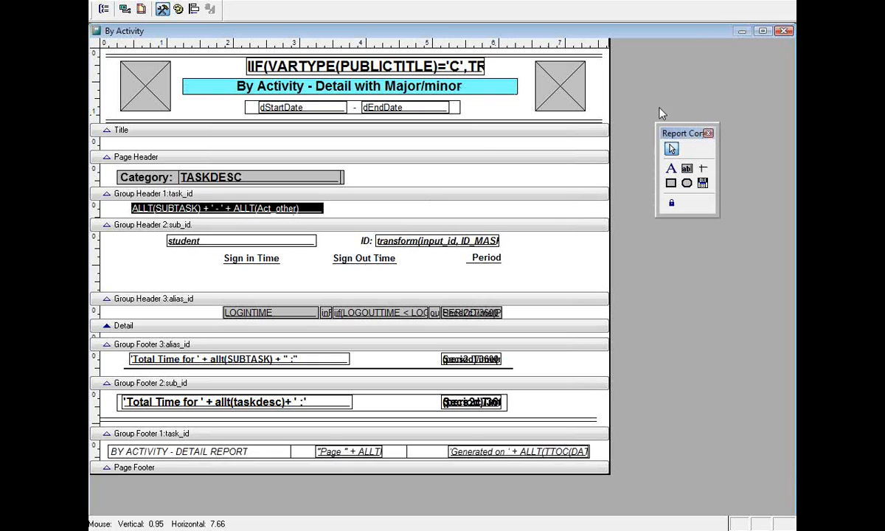
Draw a new data field right of the Period heading and open its Expression Builder.
click(687, 169)
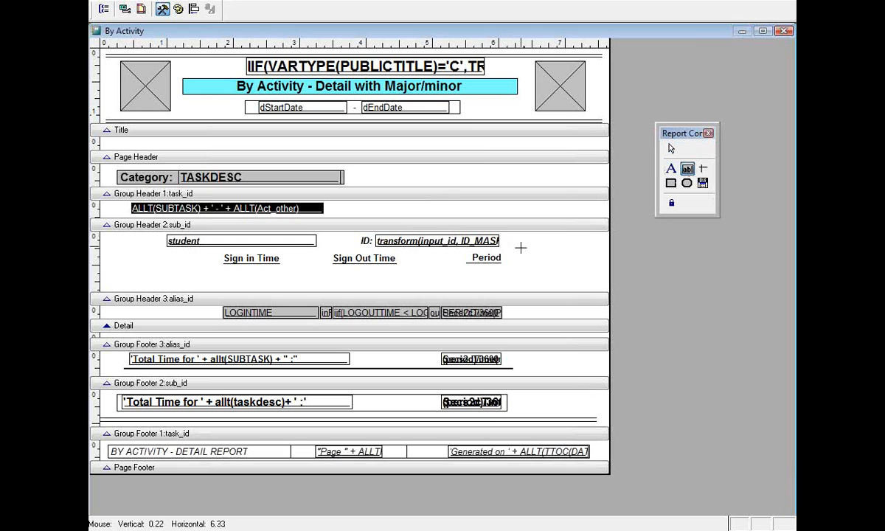
drag(514, 253, 596, 269)
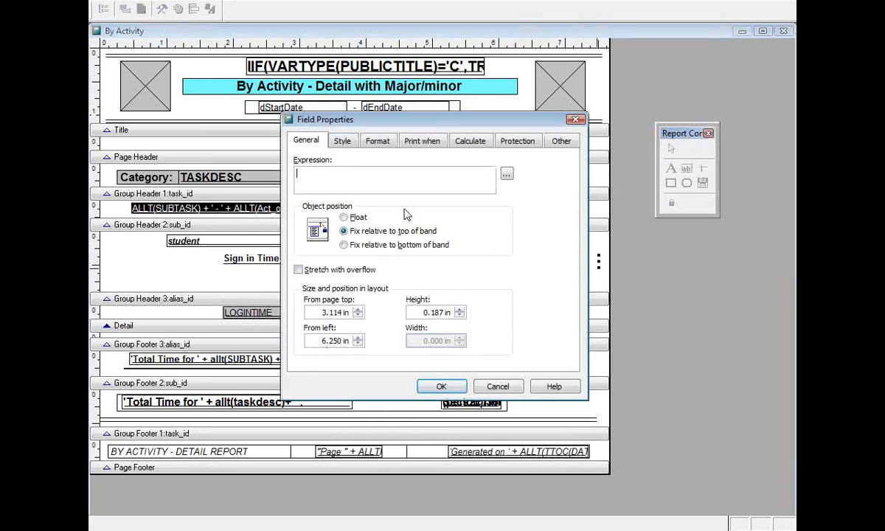
click(507, 173)
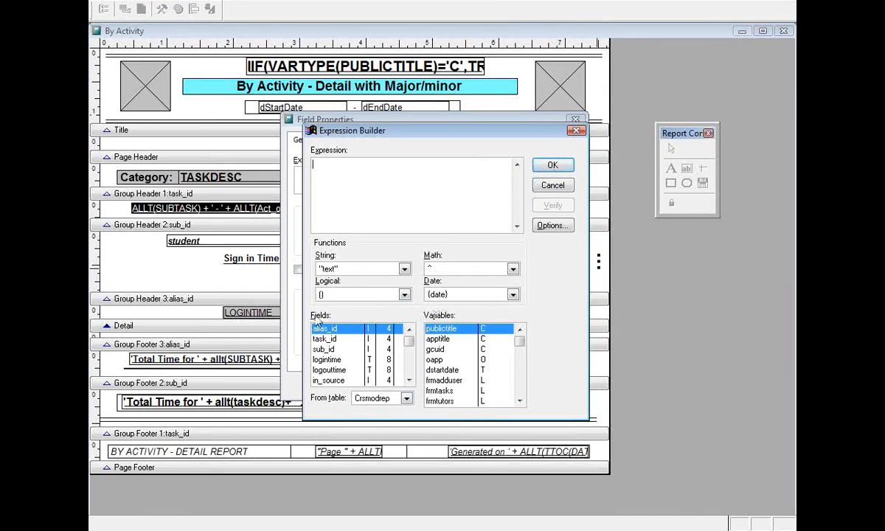
mouse_move(410, 341)
mouse_down()
mouse_move(411, 382)
mouse_move(409, 360)
mouse_up()
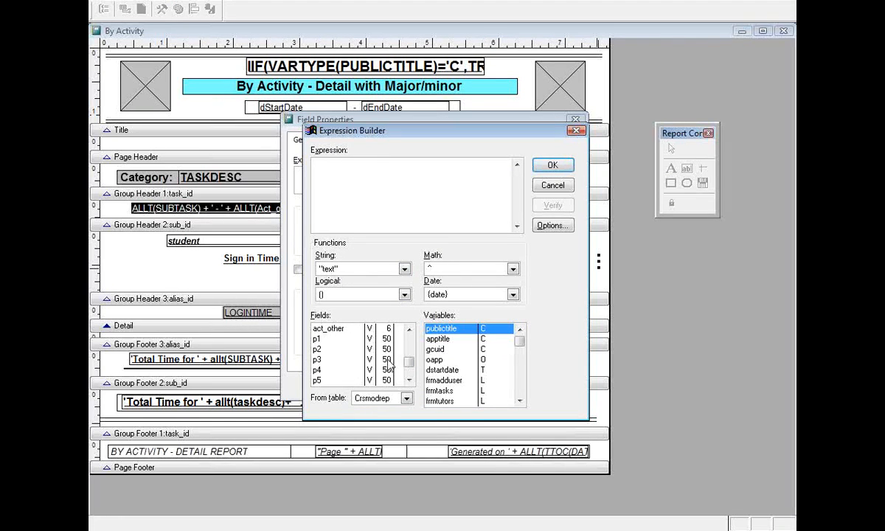
Set the new data field's expression to just p1, verify it, and apply it to the report.
click(320, 340)
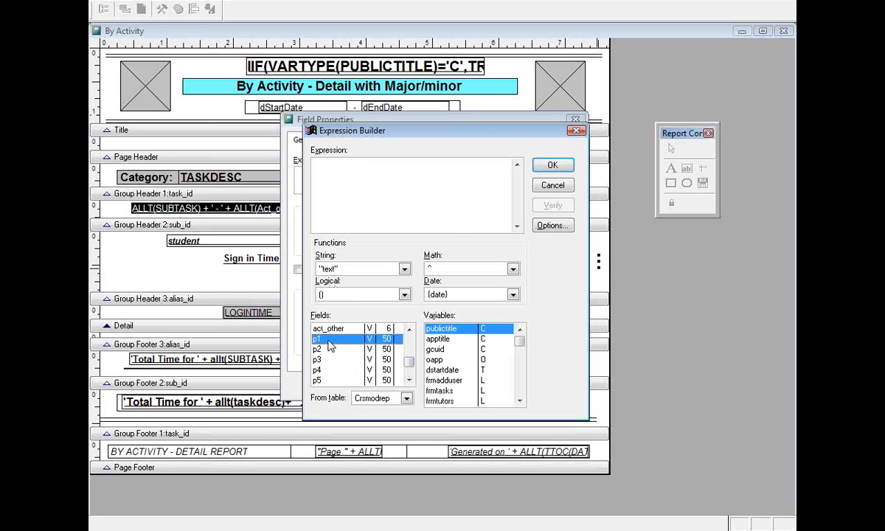
double_click(330, 341)
drag(369, 172, 208, 161)
key(BackSpace)
text(p1)
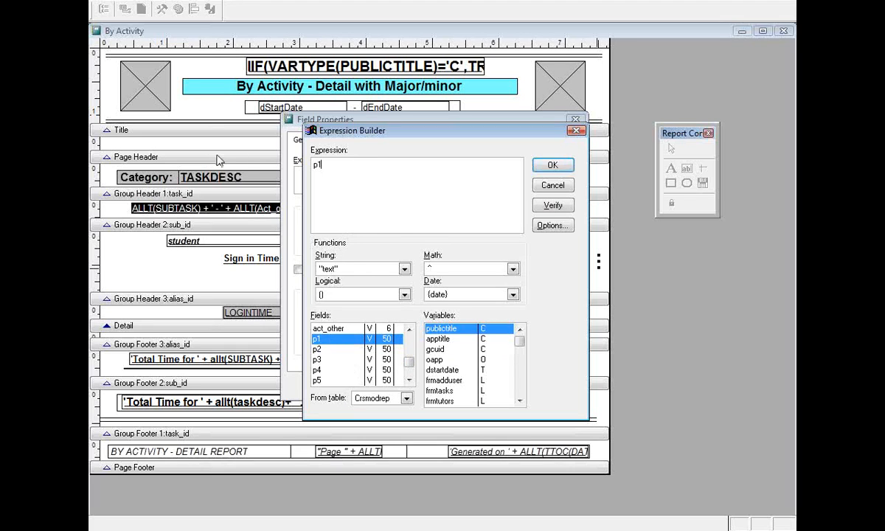
click(550, 207)
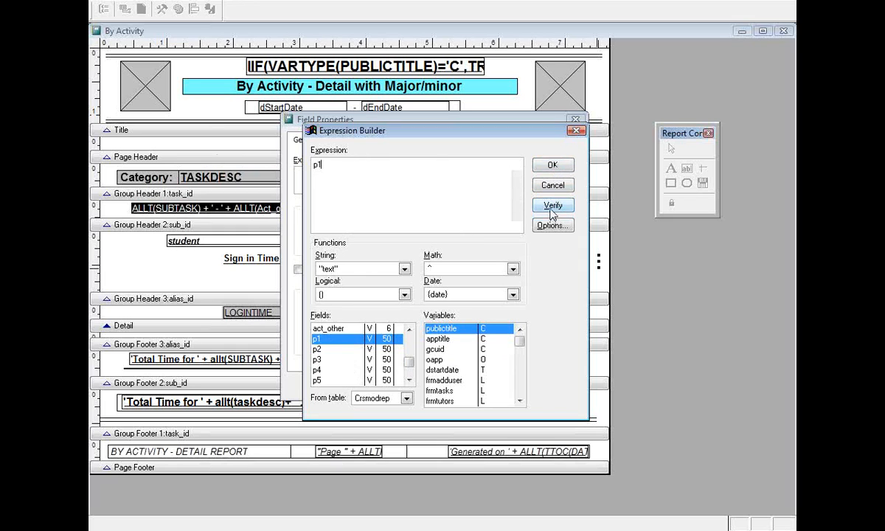
click(555, 166)
click(442, 387)
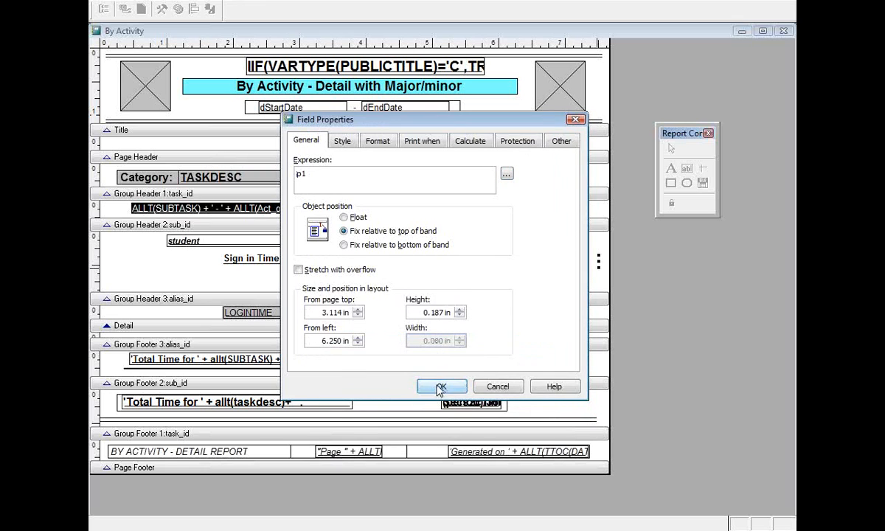
click(520, 290)
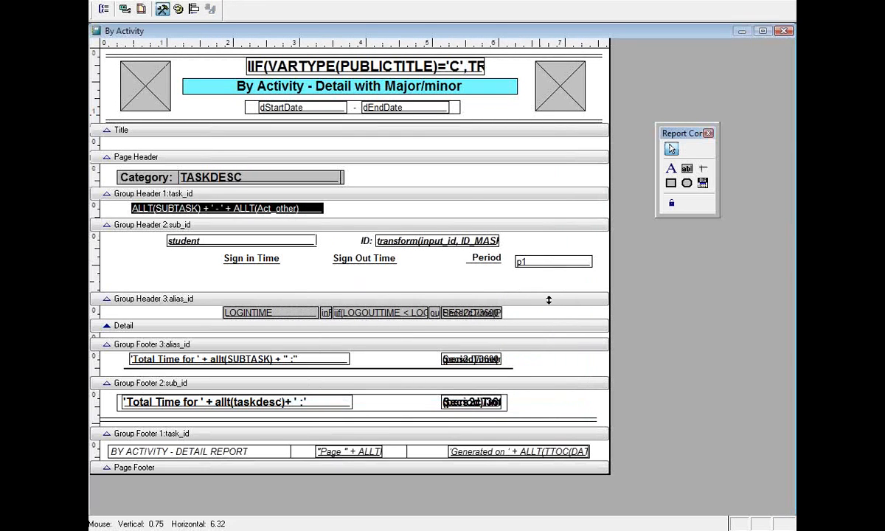
Add a 'Major' text label above the p1 field.
click(671, 170)
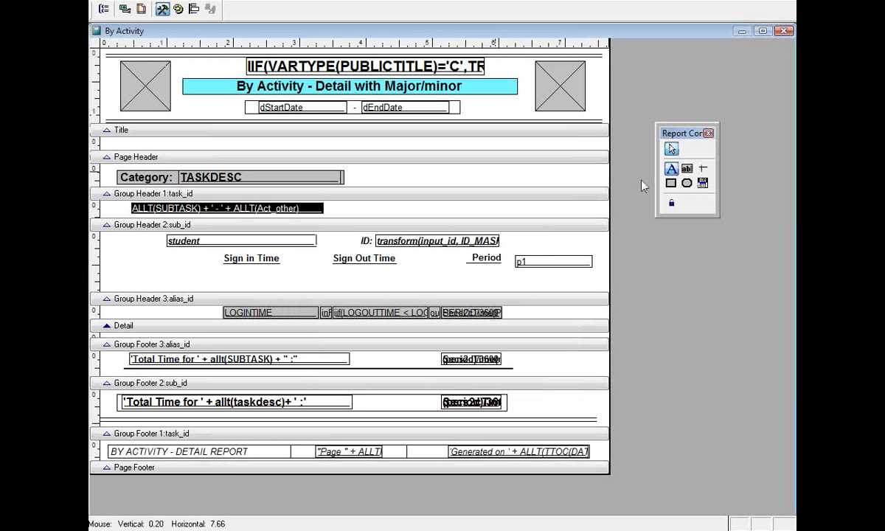
click(516, 243)
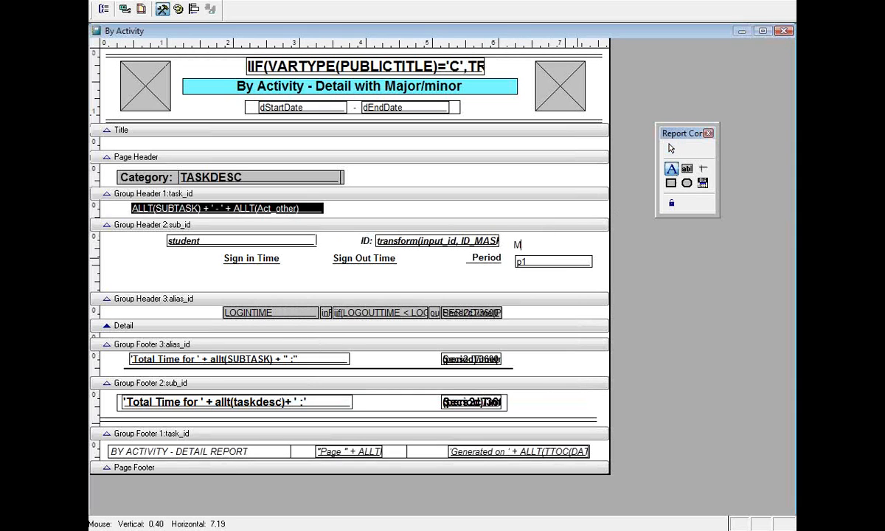
click(674, 285)
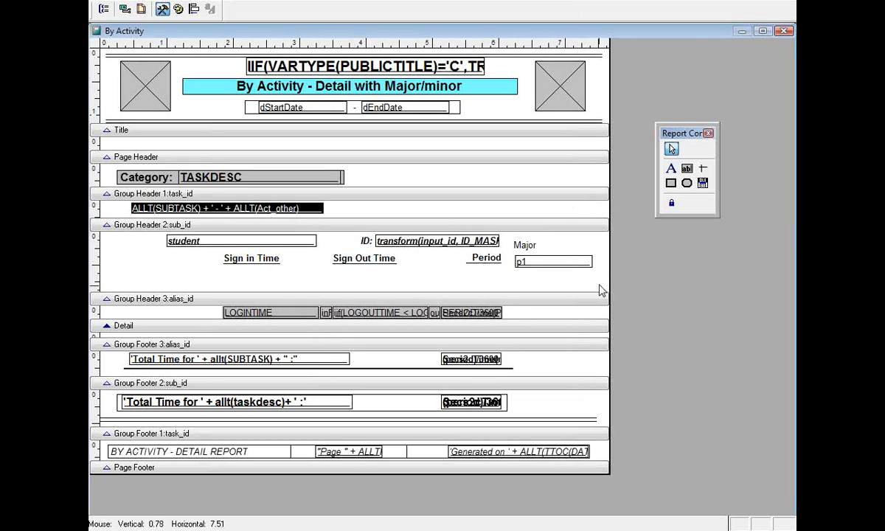
Copy the Major label and p1 field together and place the copy at Group Header 2's left edge.
drag(597, 272, 509, 230)
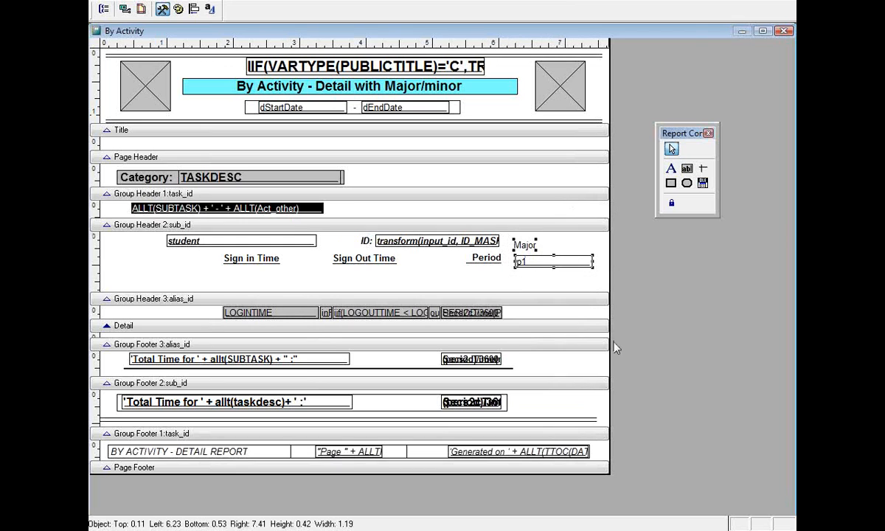
right_click(546, 265)
click(568, 286)
click(459, 280)
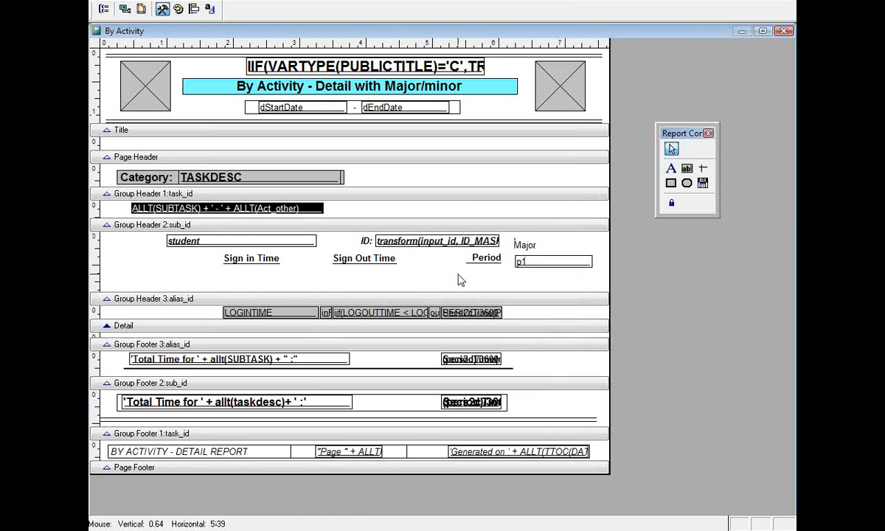
right_click(458, 280)
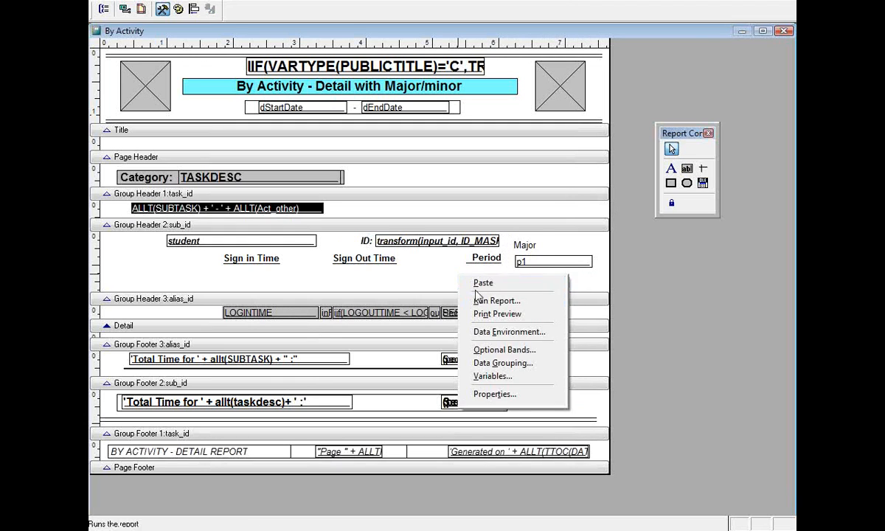
click(478, 281)
drag(526, 279, 126, 270)
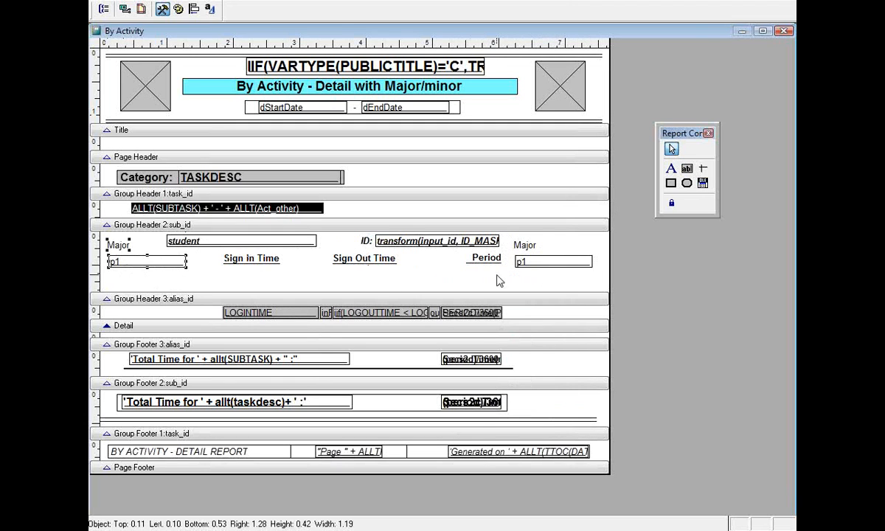
Change the copied field's expression from p1 to p2.
double_click(120, 241)
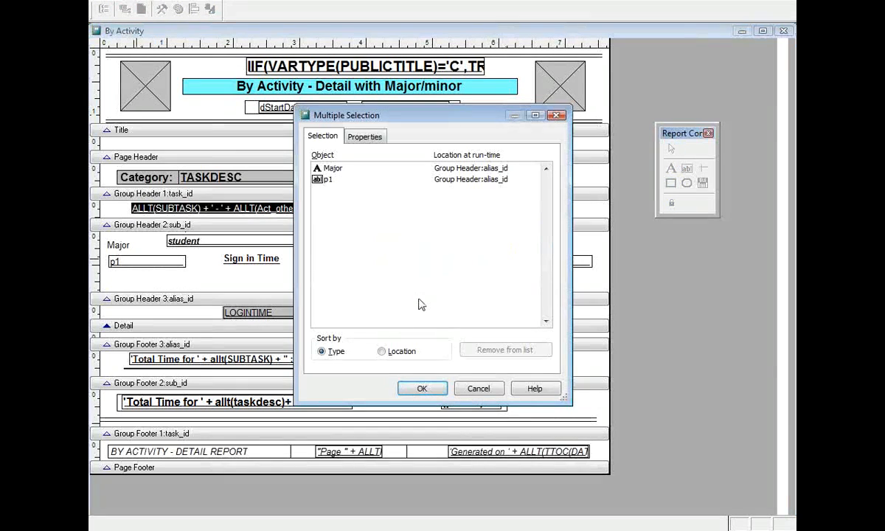
click(477, 389)
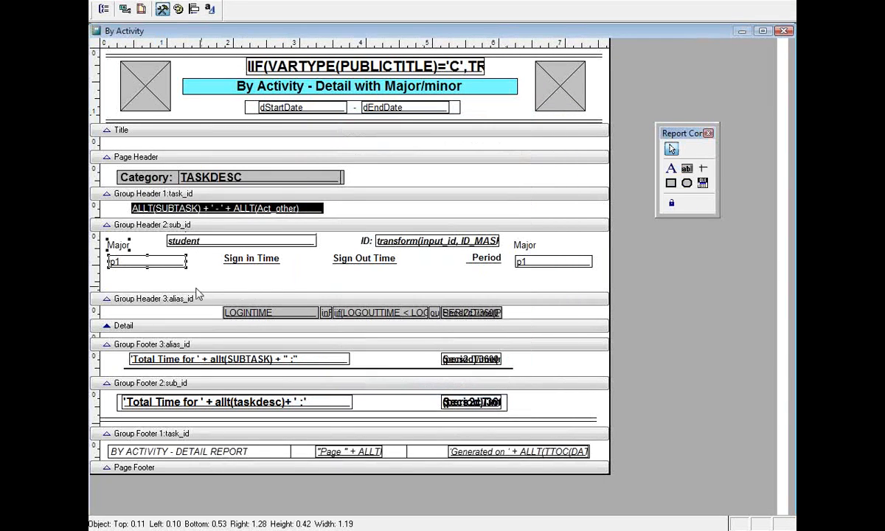
double_click(138, 261)
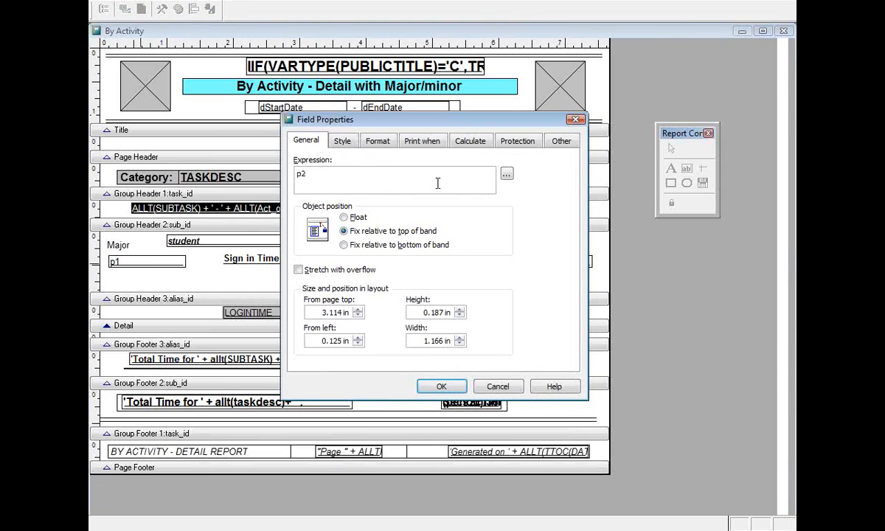
click(506, 174)
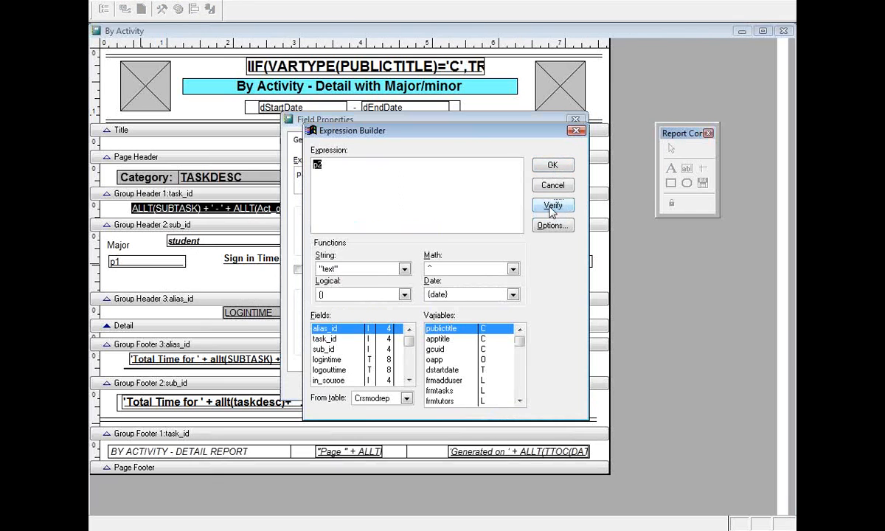
click(553, 166)
click(437, 385)
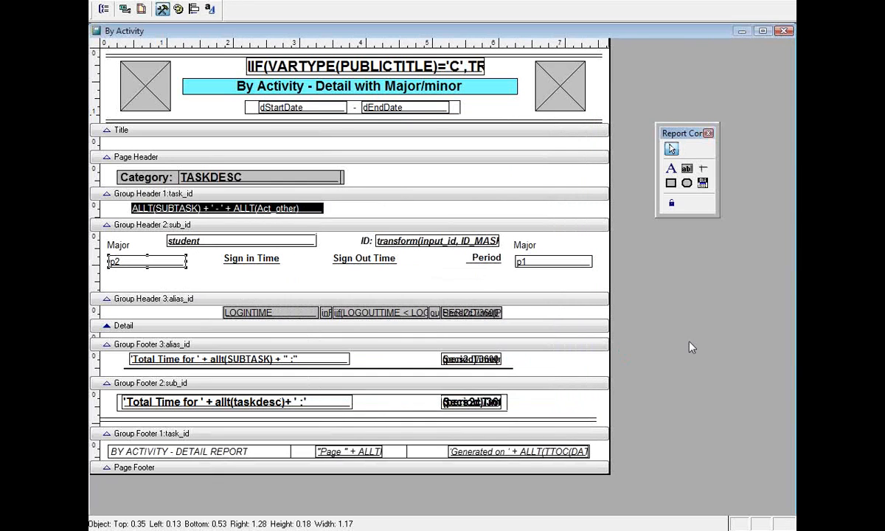
Rename the copied label's caption to 'Minor' and shorten the Group Header 2 band.
double_click(114, 244)
drag(379, 176, 263, 163)
text(Minor)
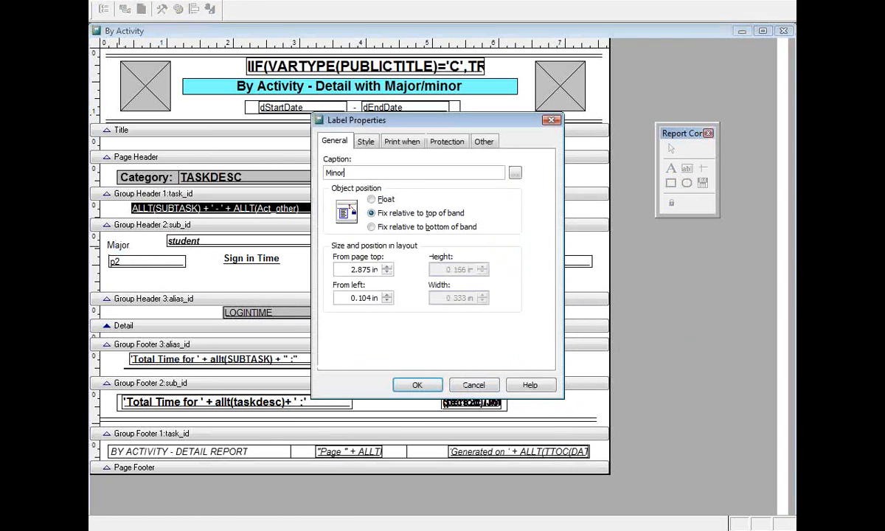
click(415, 384)
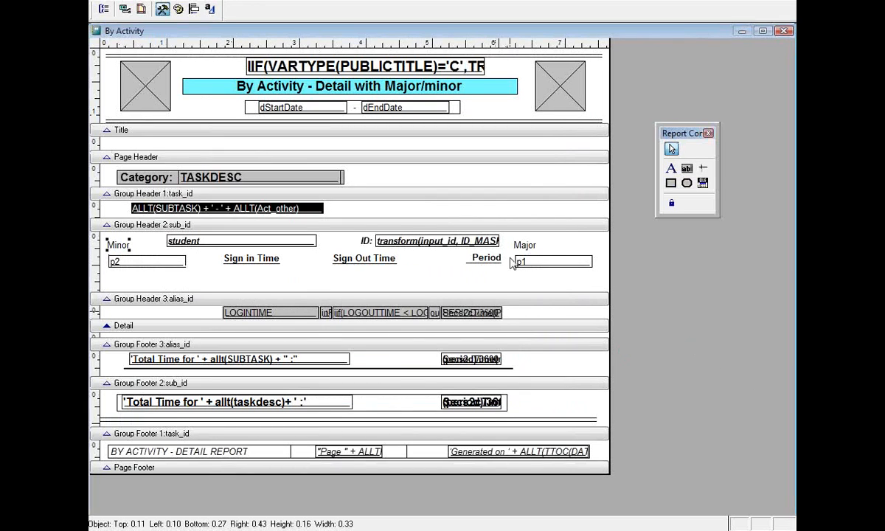
drag(446, 299, 444, 279)
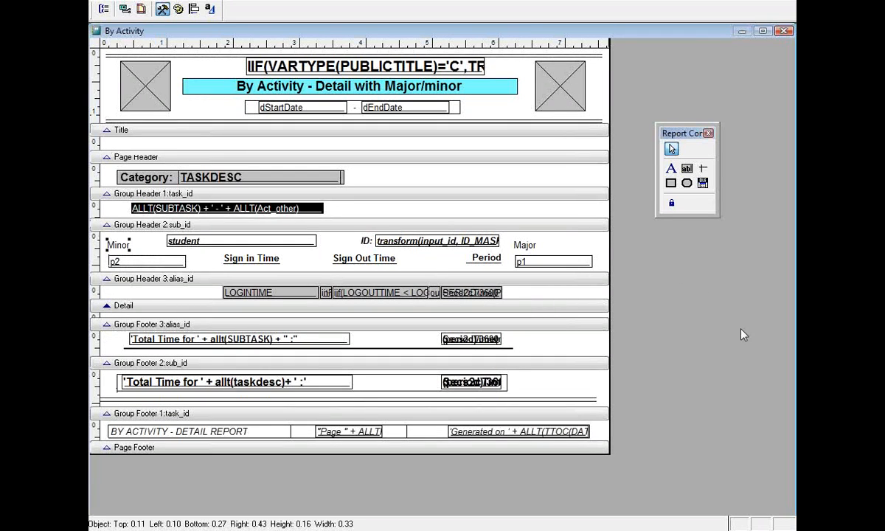
Save the report design and preview the 'By Activity with major minor' customized report.
click(782, 32)
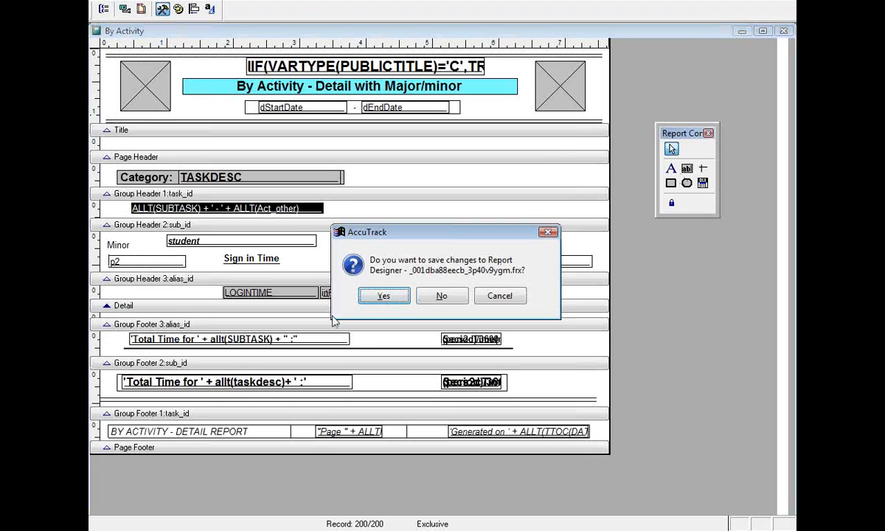
click(372, 294)
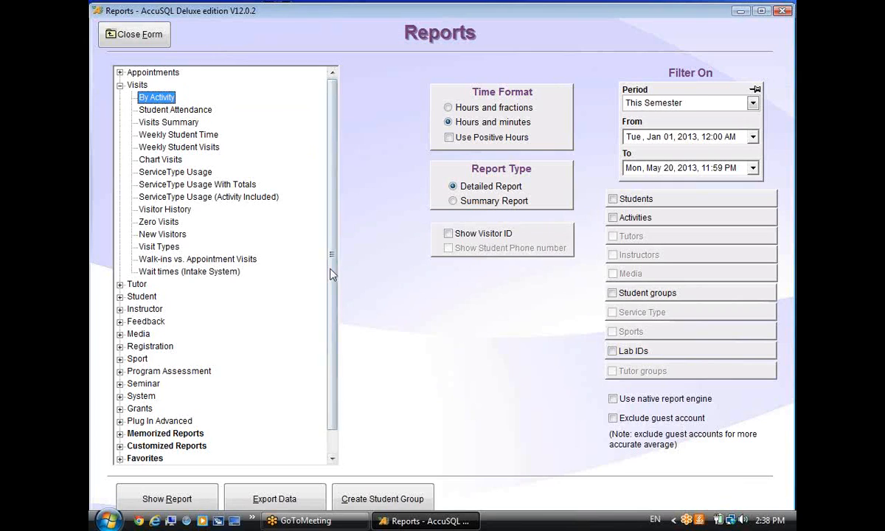
drag(332, 275, 329, 340)
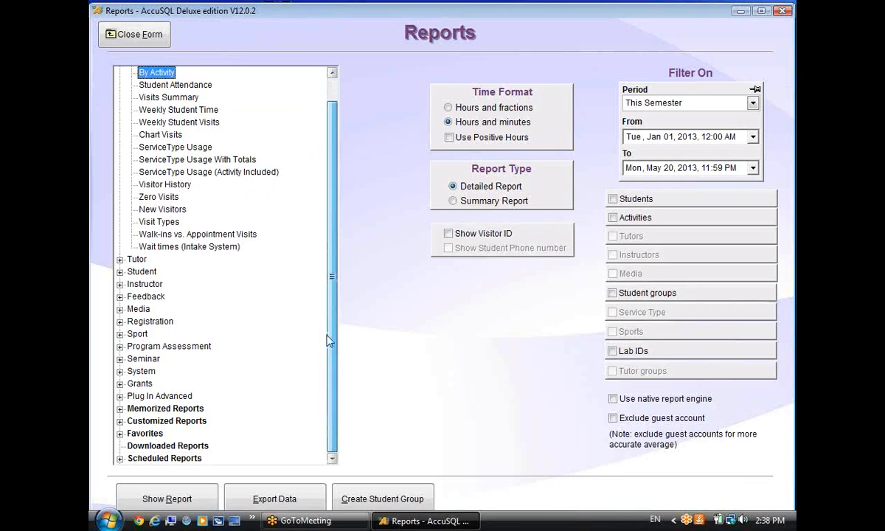
click(120, 421)
scroll(310, 334, down, 1)
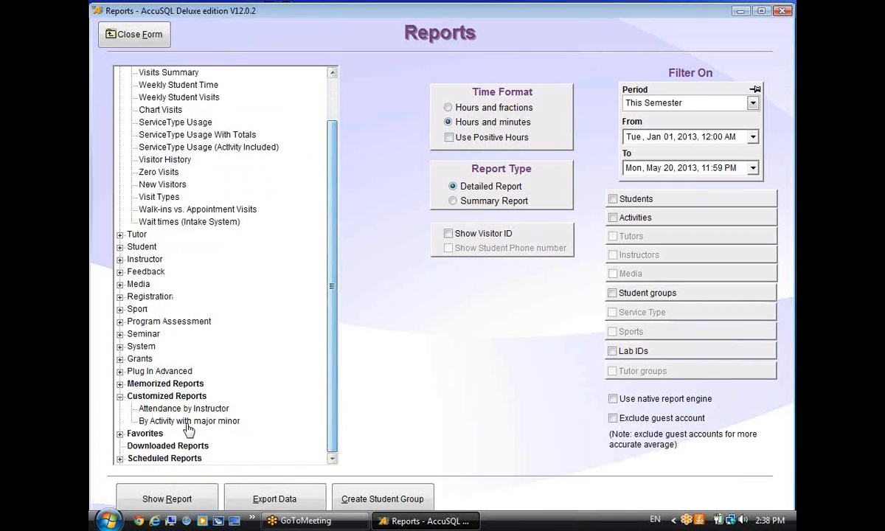
click(219, 421)
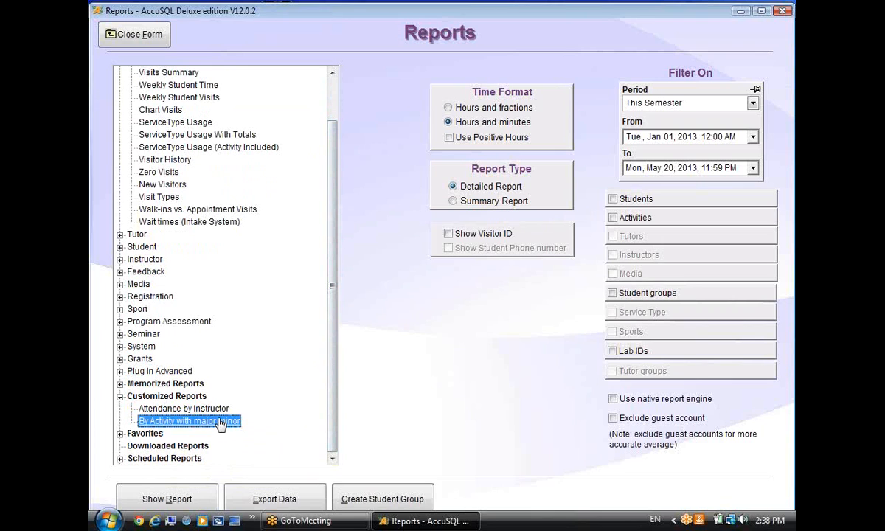
click(170, 495)
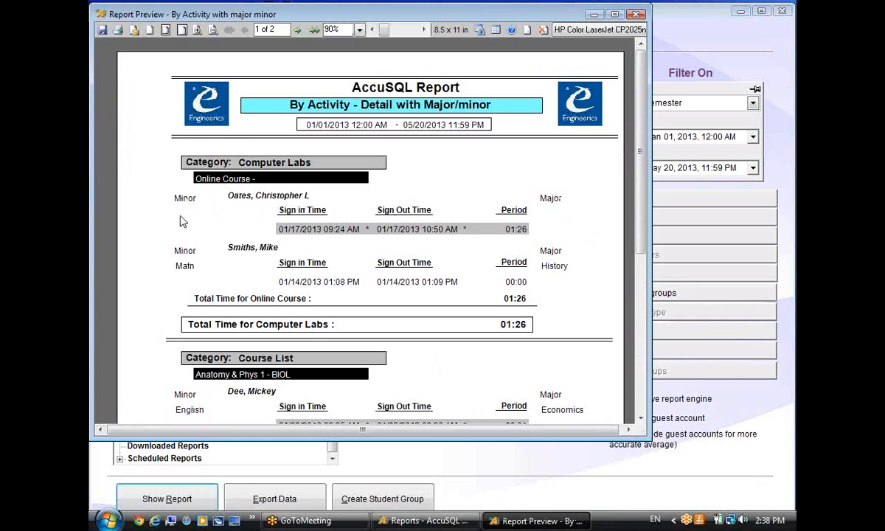
Scroll through the report preview's Minor and Major values, then close the preview.
scroll(349, 238, down, 3)
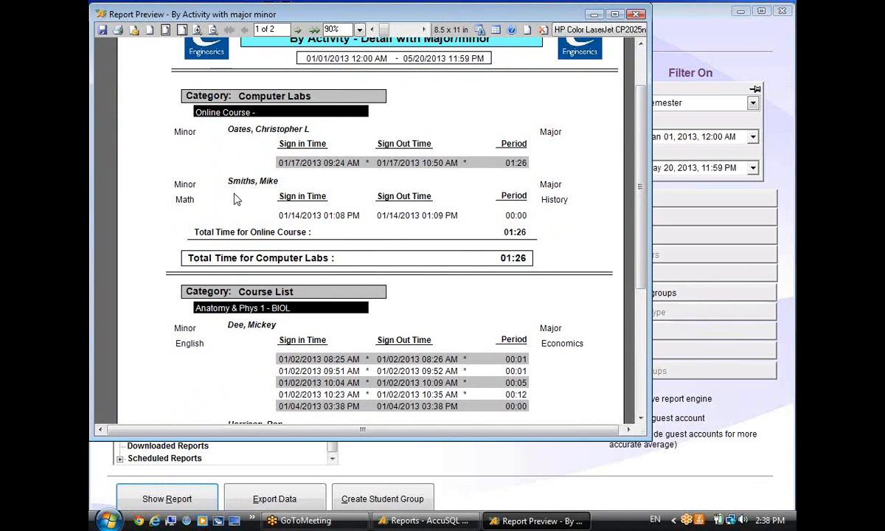
scroll(469, 267, down, 4)
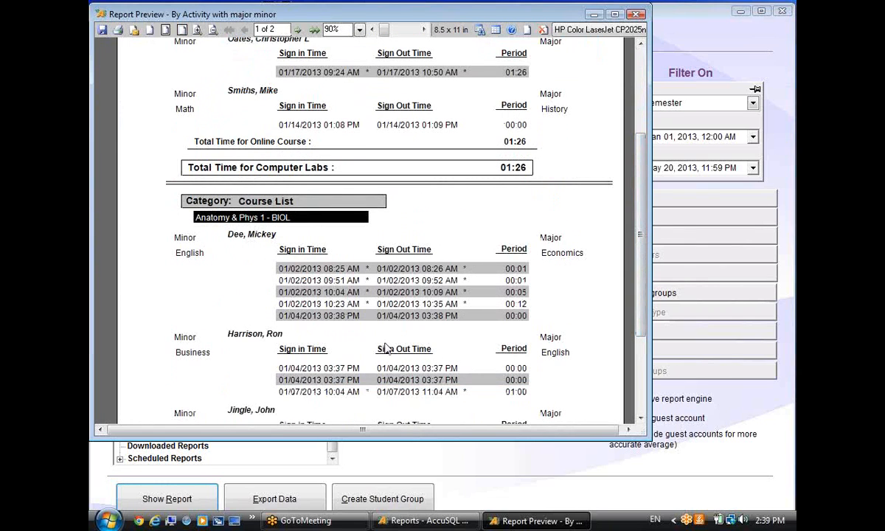
scroll(616, 352, down, 3)
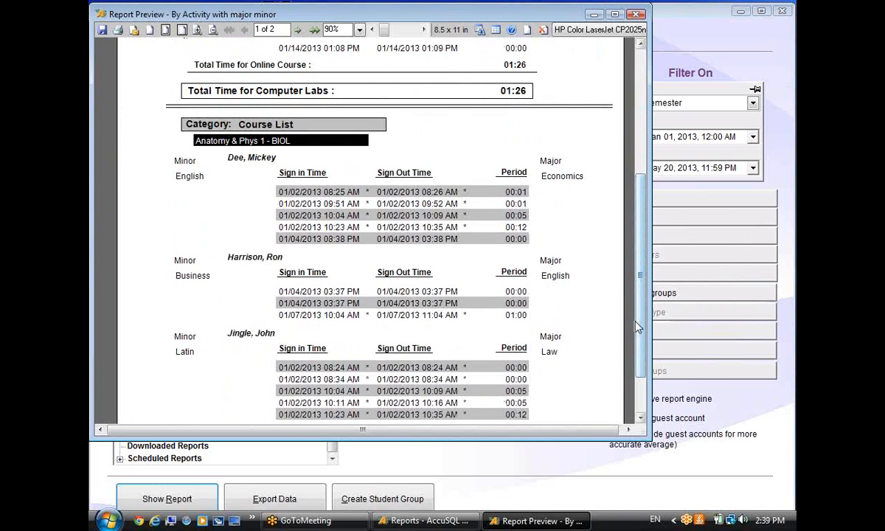
scroll(638, 326, down, 3)
scroll(592, 339, up, 12)
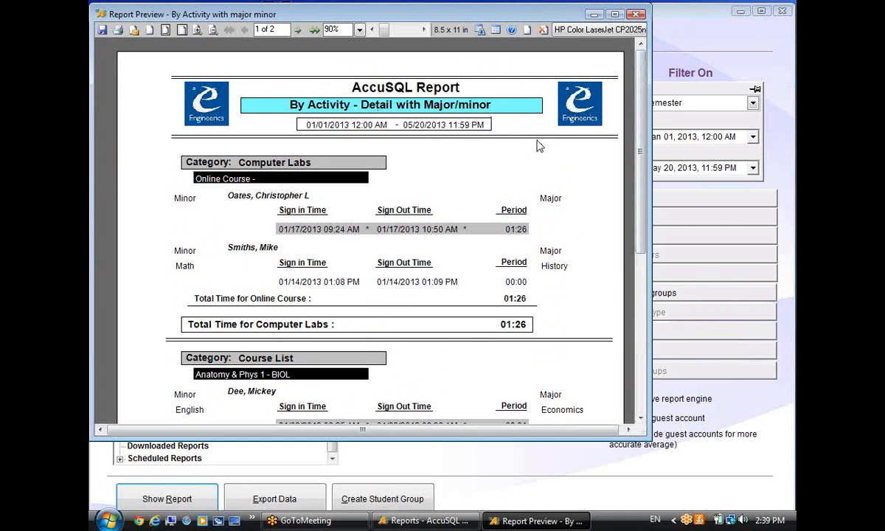
scroll(623, 173, down, 1)
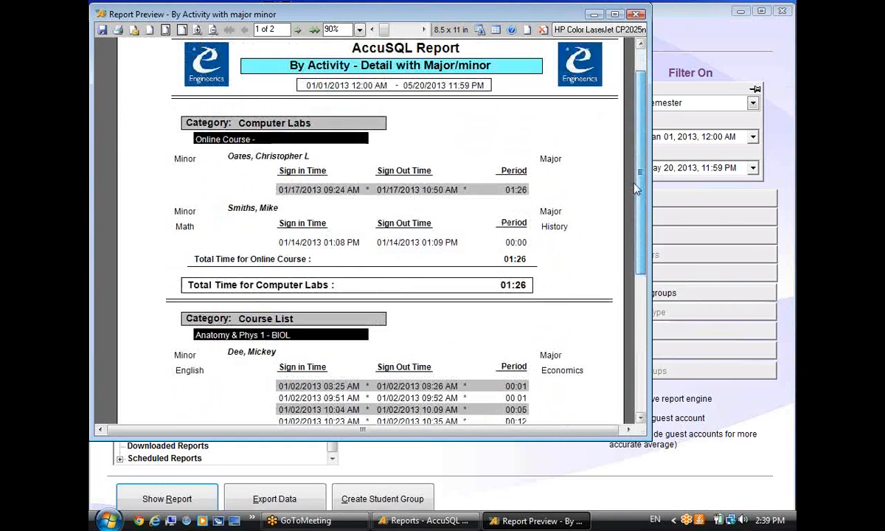
click(637, 16)
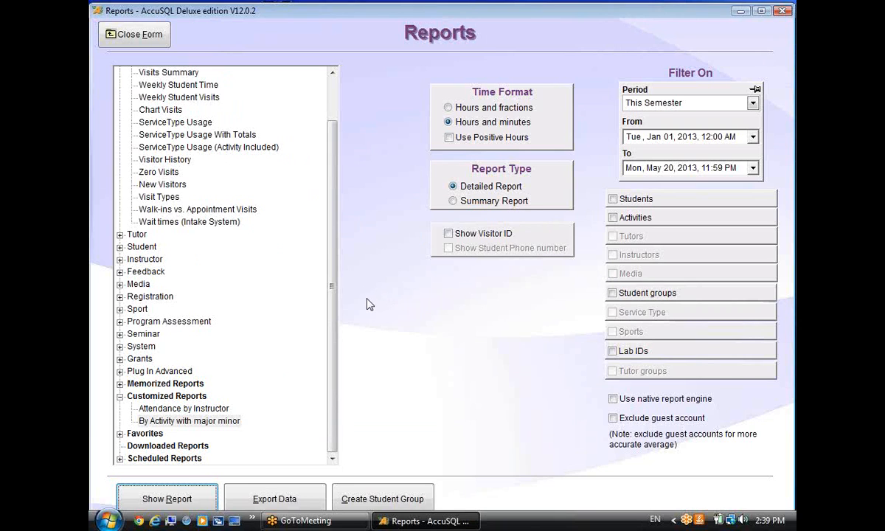
Select the Visits > By Activity report and switch its type to Summary Report.
drag(328, 299, 340, 217)
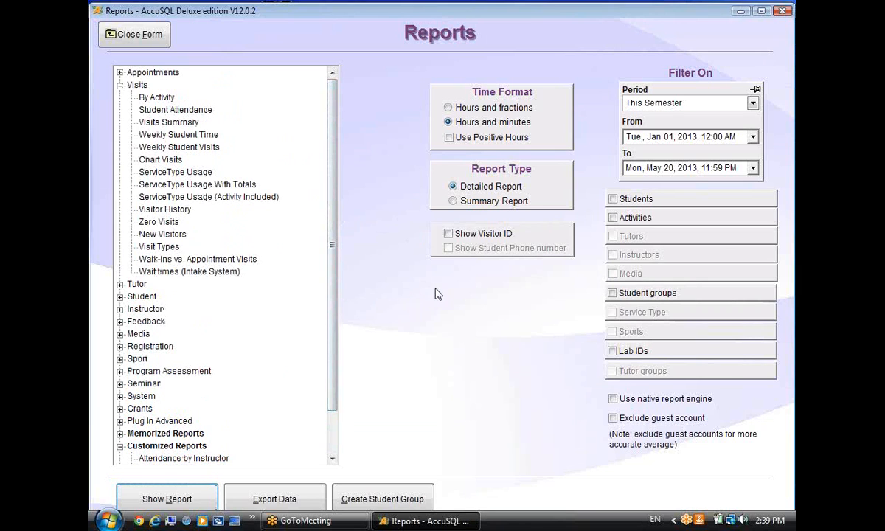
mouse_move(335, 277)
mouse_down()
mouse_move(334, 292)
mouse_move(327, 270)
mouse_up()
drag(328, 292, 361, 274)
click(150, 100)
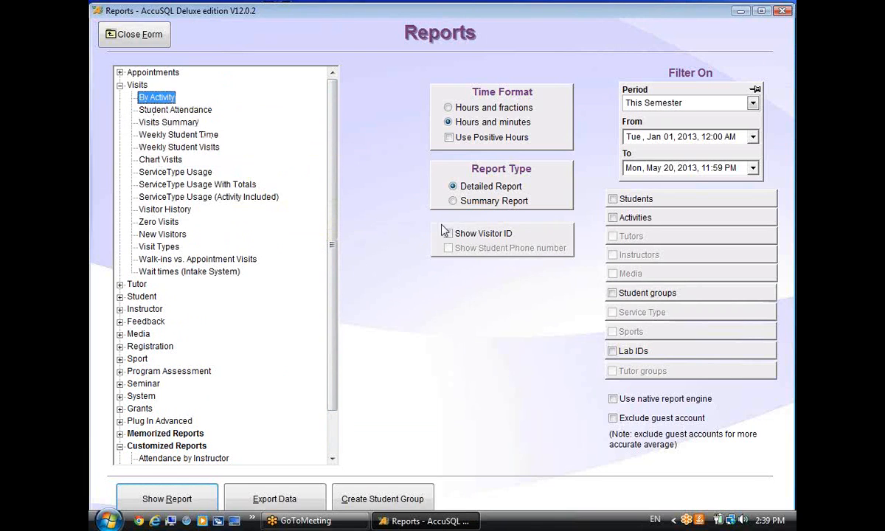
click(453, 200)
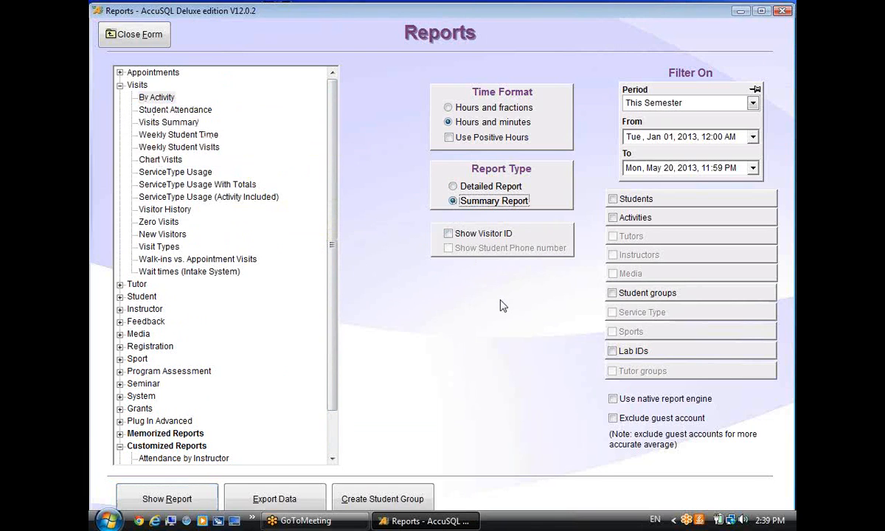
Export the By Activity summary data via Excel Direct and bring the Excel workbook forward.
click(280, 499)
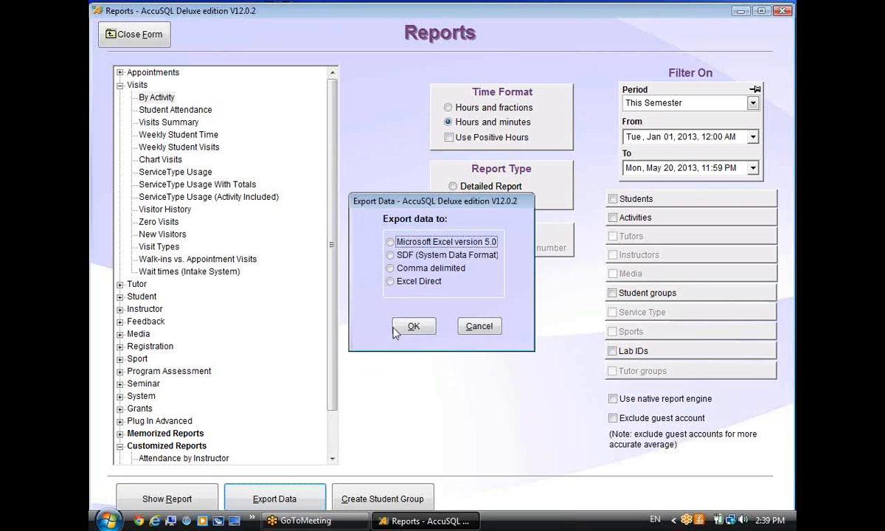
click(400, 282)
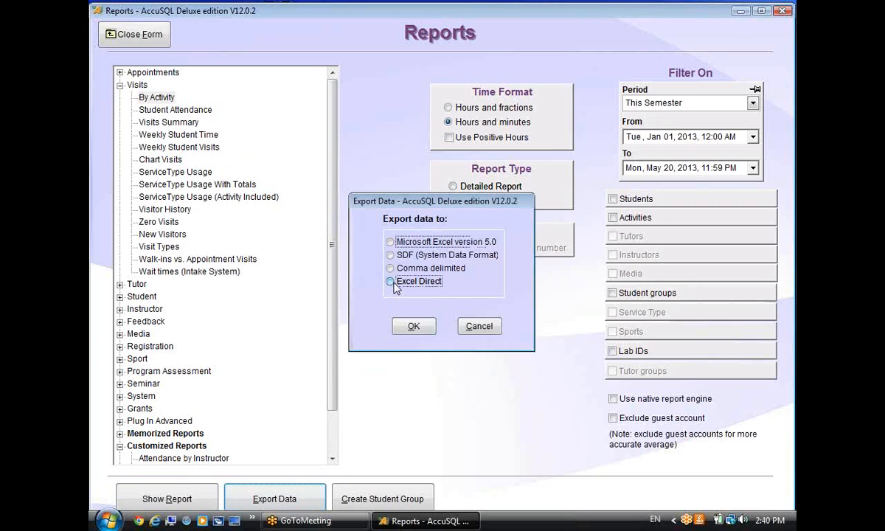
click(410, 328)
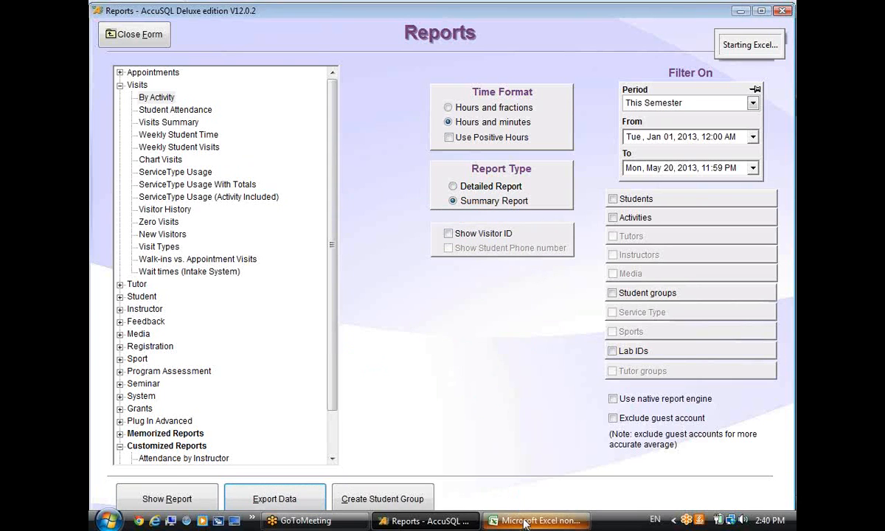
click(520, 520)
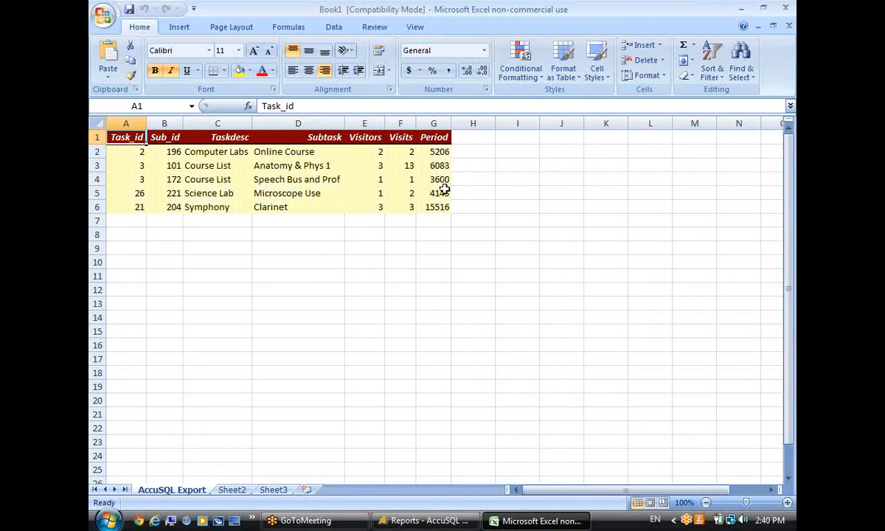
Head column H 'Period inHours' and widen the column to fit.
click(458, 138)
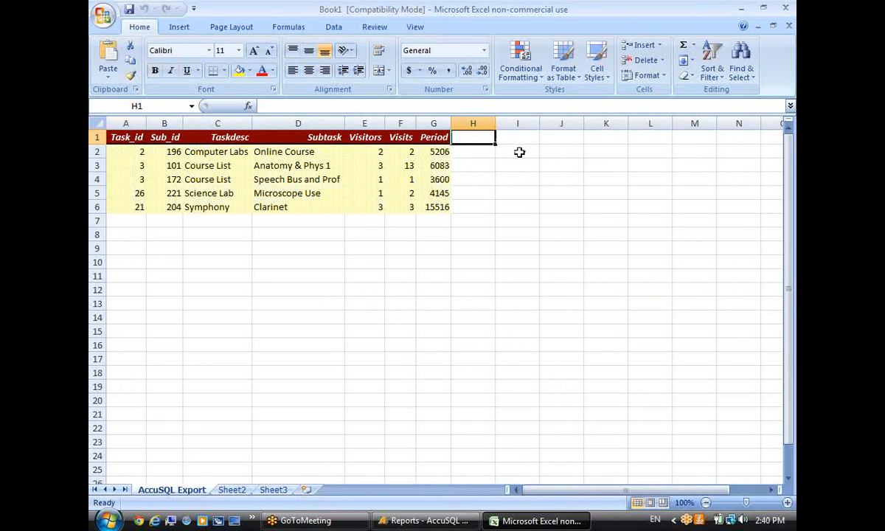
text(P)
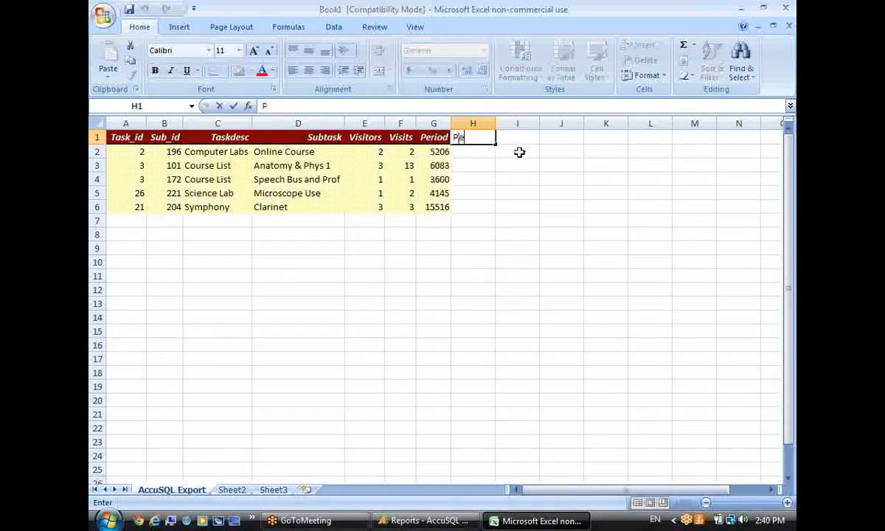
text(eriod d inHour)
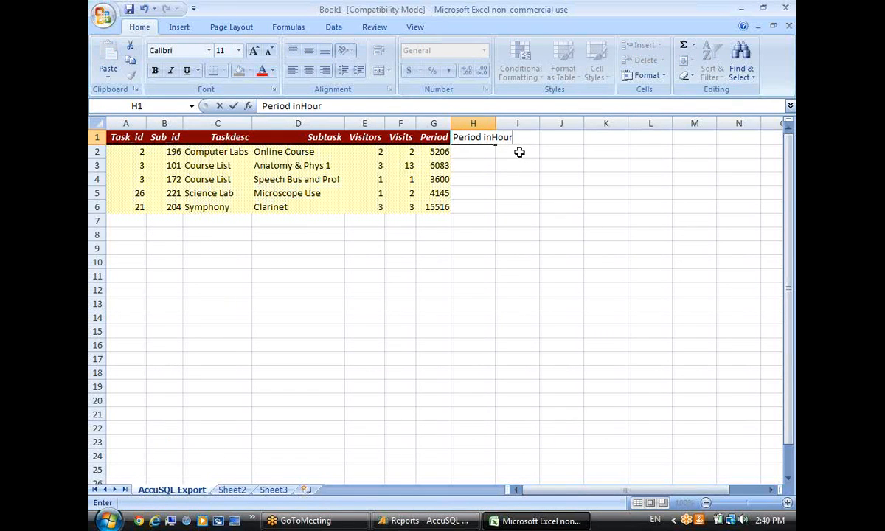
text(s)
click(475, 152)
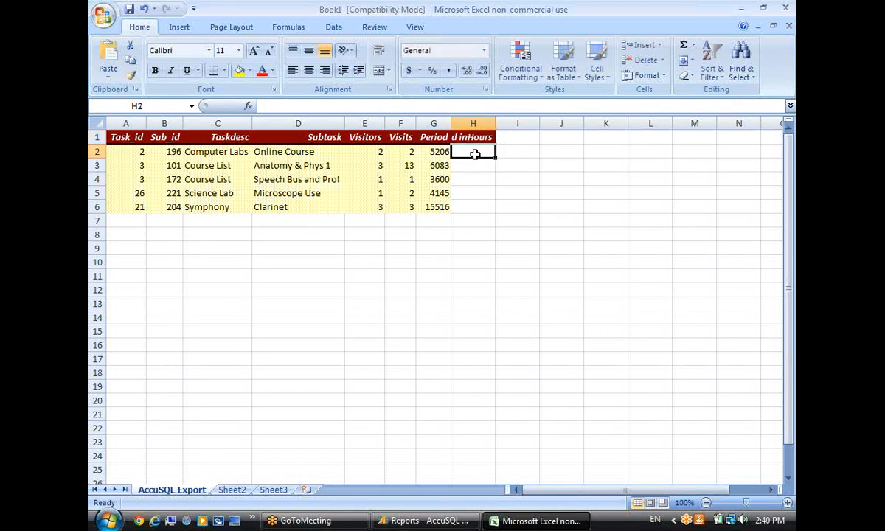
drag(496, 123, 536, 123)
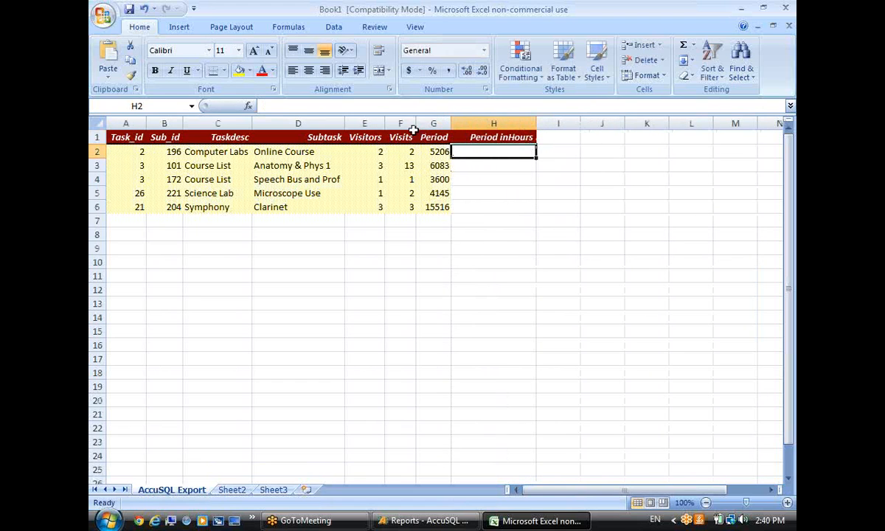
Enter =G2/3600 in H2 and fill it down through H6.
key(F2)
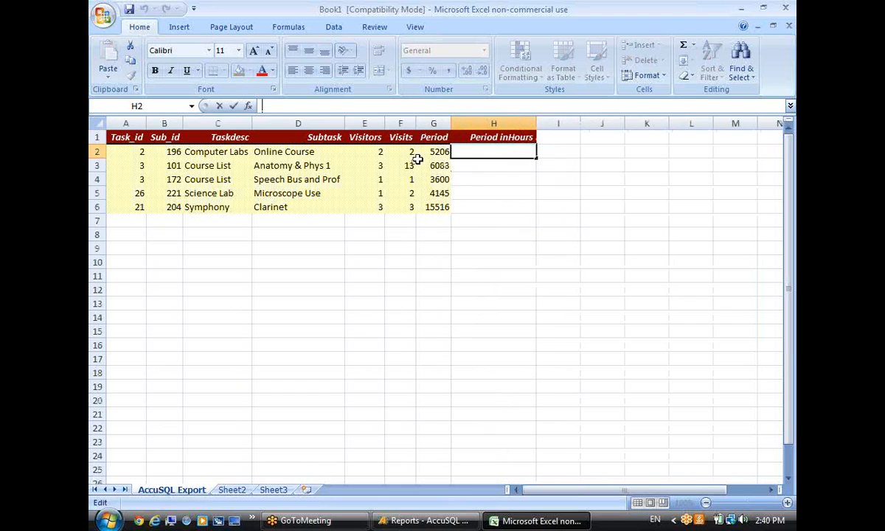
click(299, 109)
text(=G)
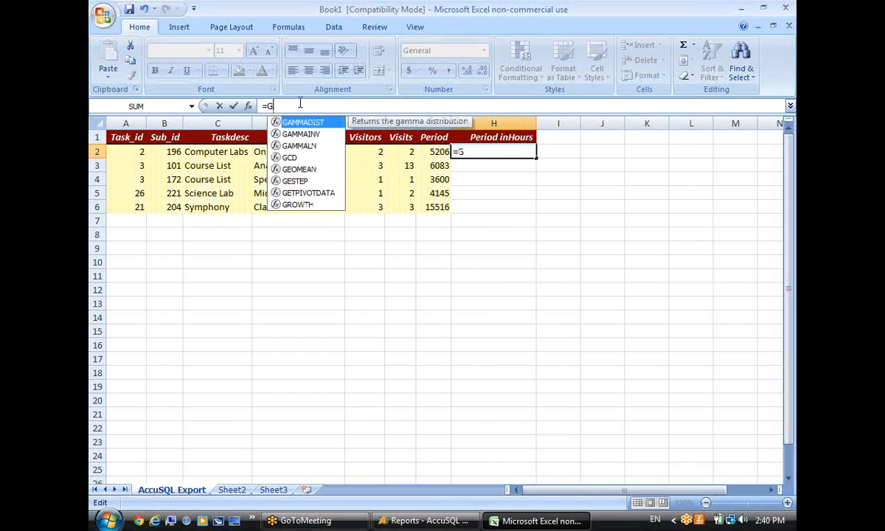
text(2/3600)
key(Tab)
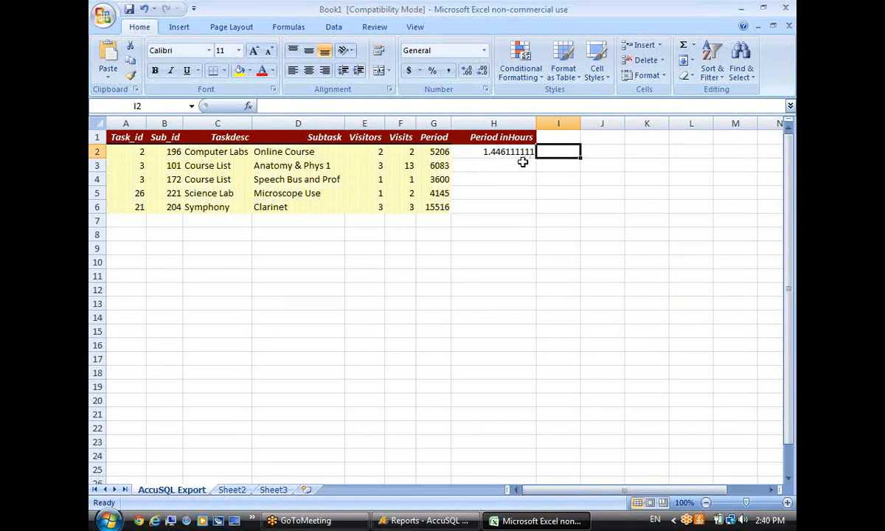
click(519, 150)
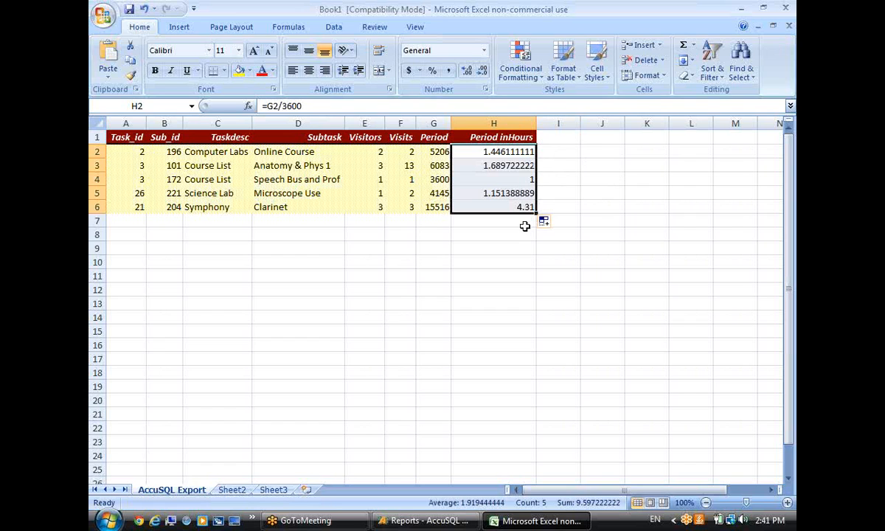
click(571, 180)
click(455, 179)
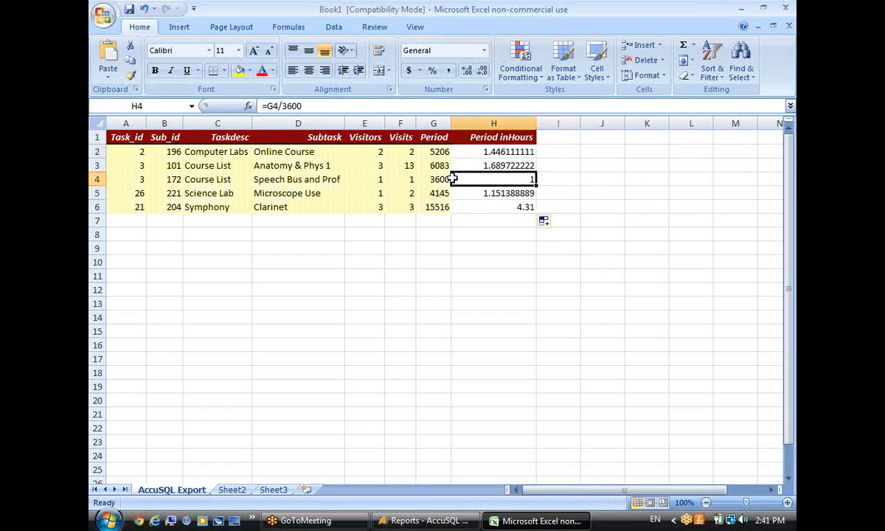
Head column I 'Total for Activity' and widen it to show the full header.
click(556, 137)
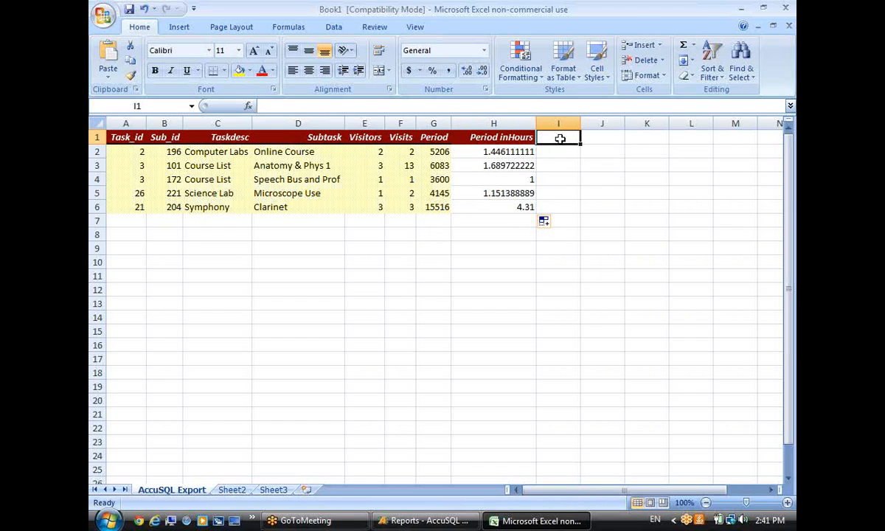
text(Total for)
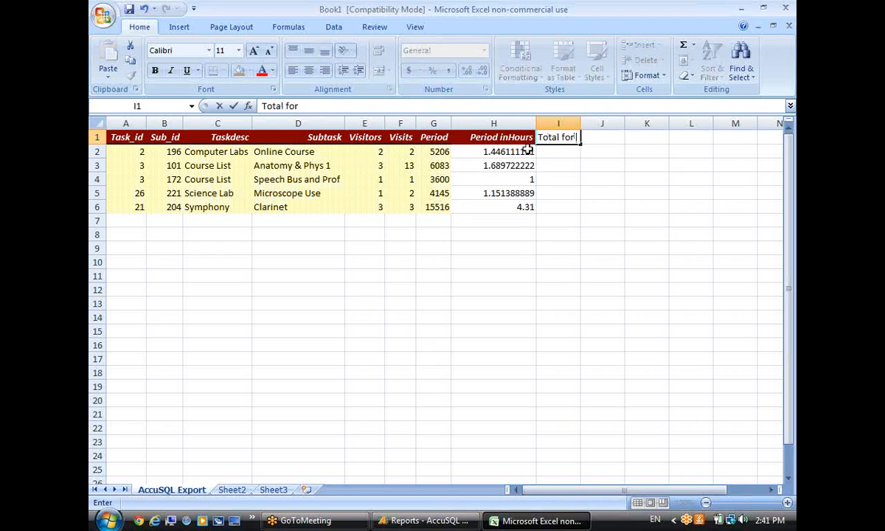
text( Activity)
key(Return)
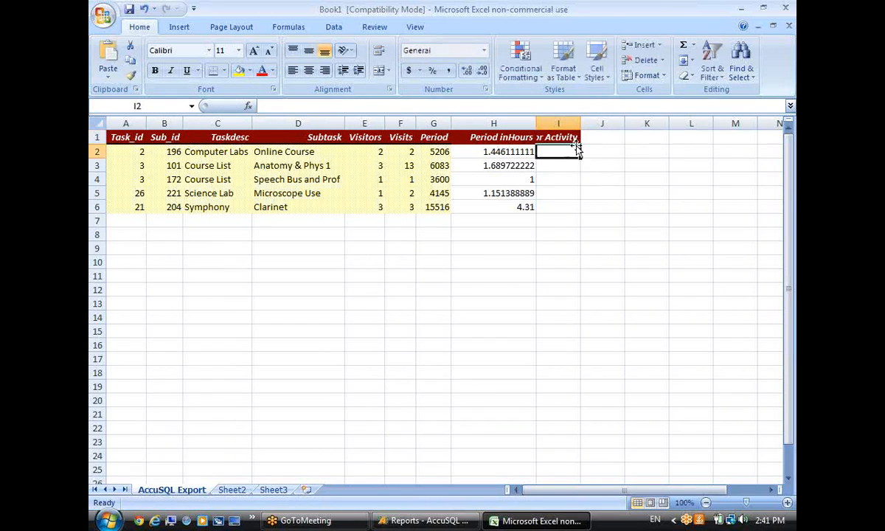
drag(581, 124, 635, 123)
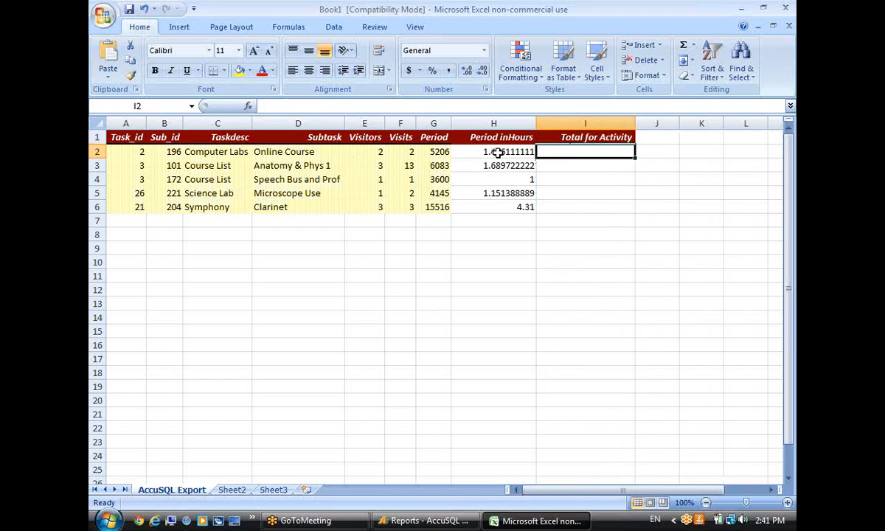
Enter the formula =H2*F2 in cell I2.
click(369, 106)
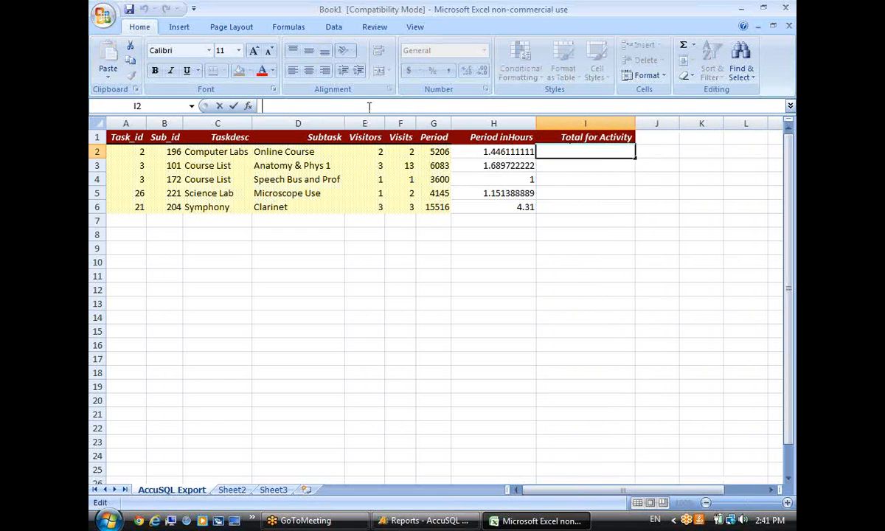
text(=)
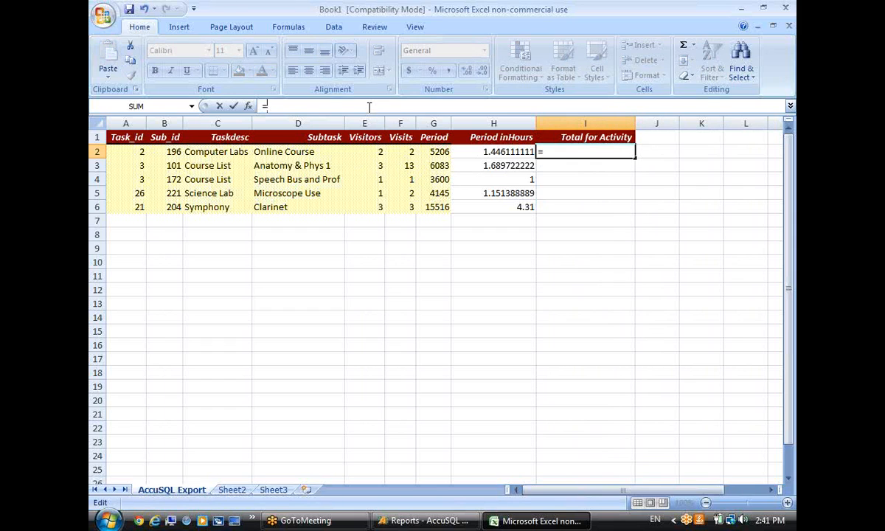
text(H2)
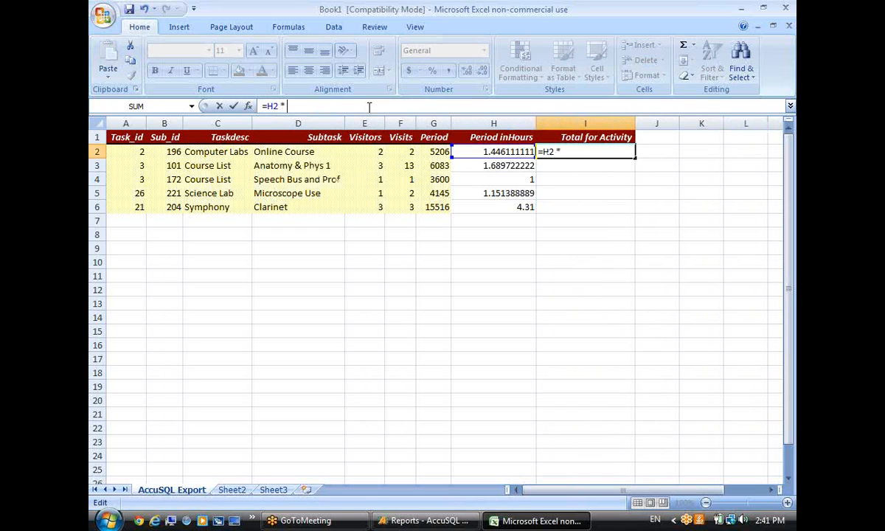
text(* E)
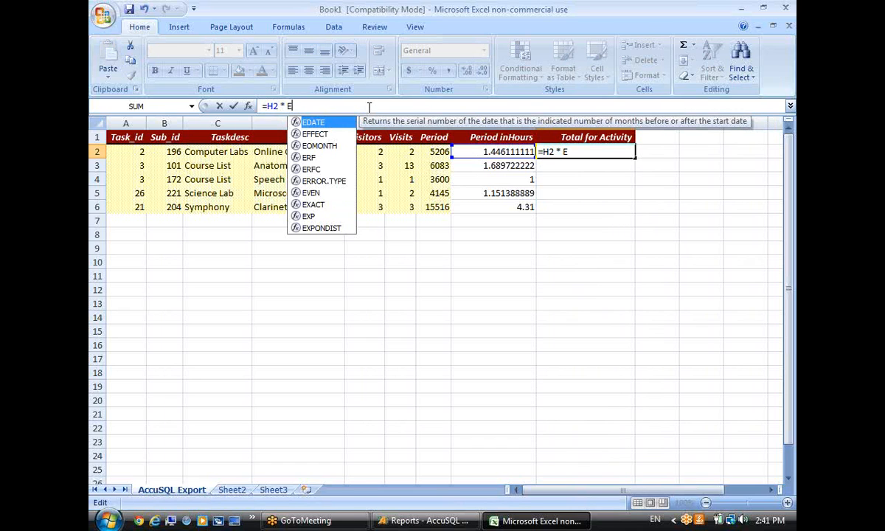
text(2)
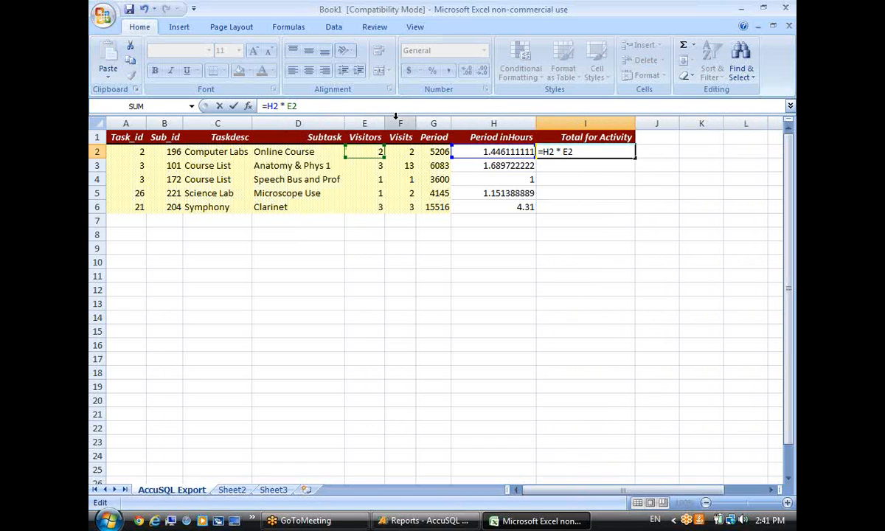
key(BackSpace)
key(BackSpace)
text(F2)
key(Tab)
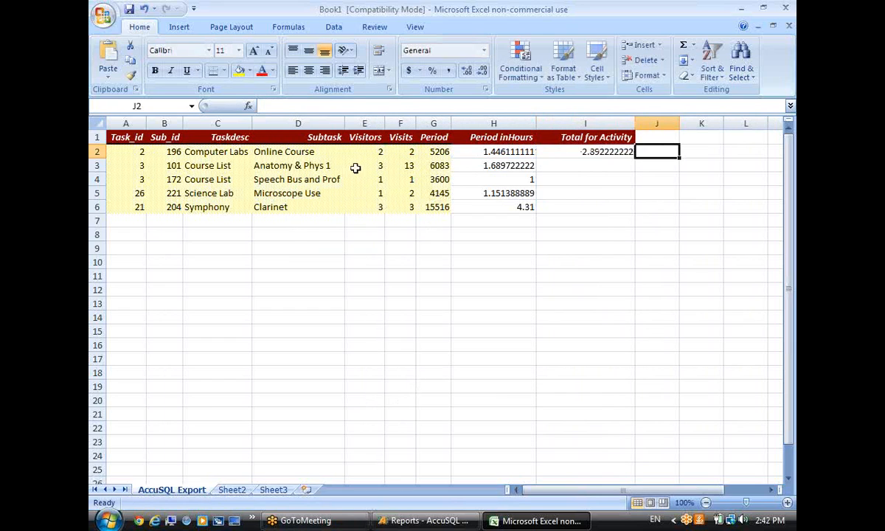
Fill the total formula down to I6 and check the row 6 values in G, H and I.
click(595, 140)
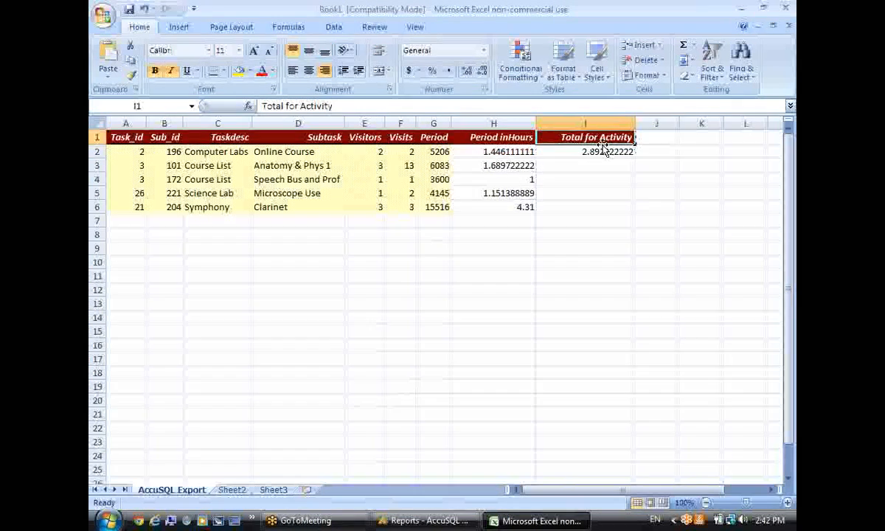
click(615, 152)
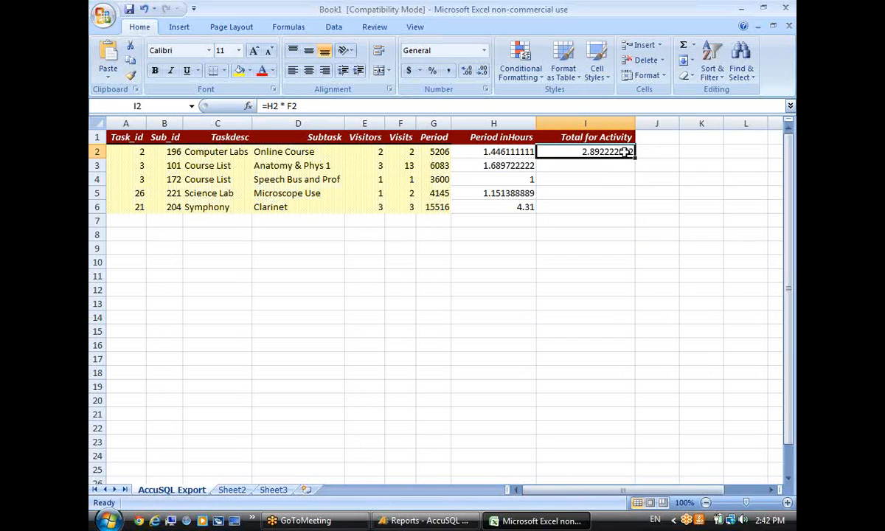
double_click(634, 157)
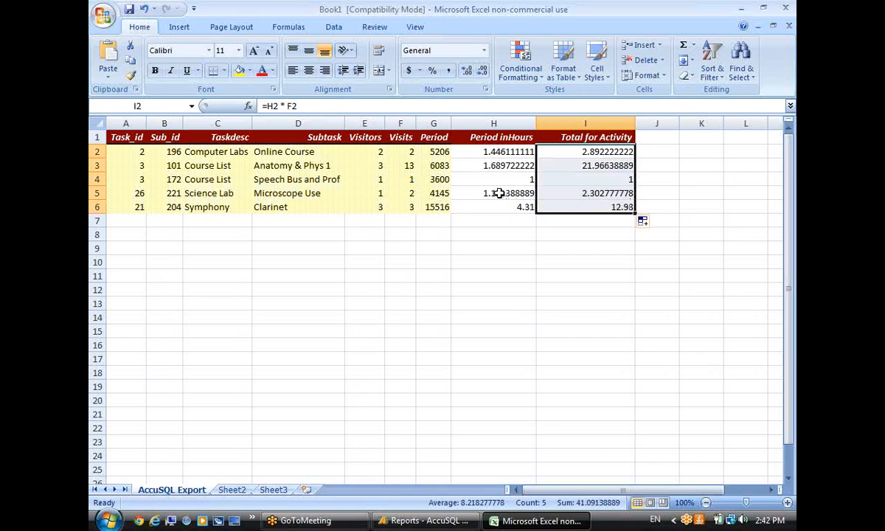
click(441, 206)
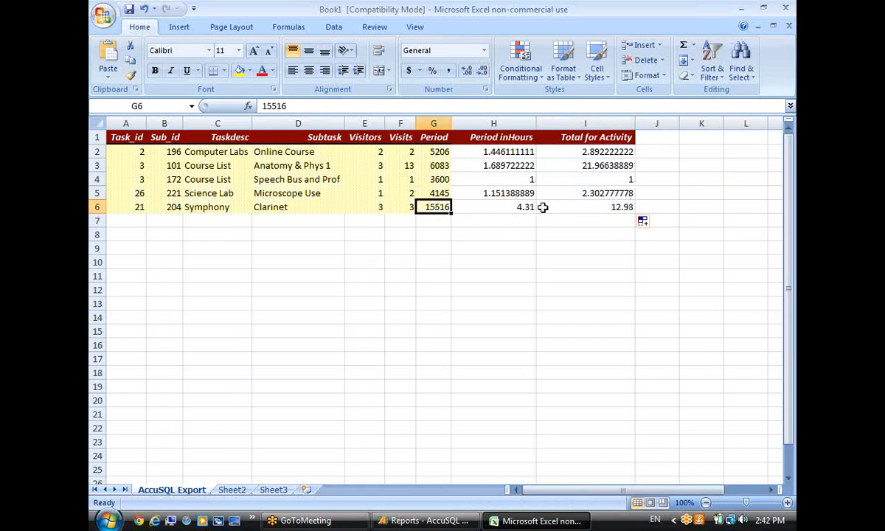
click(518, 206)
click(562, 205)
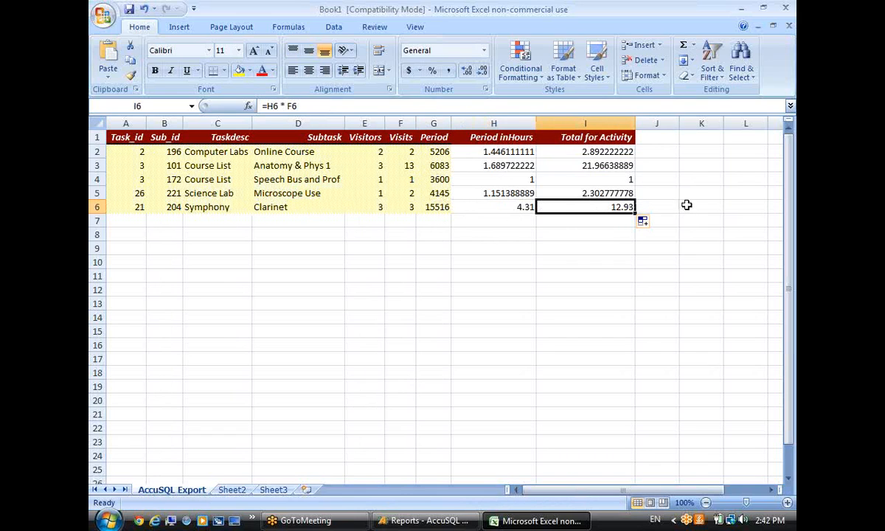
Close Excel to return to the AccuSQL Reports screen.
click(648, 179)
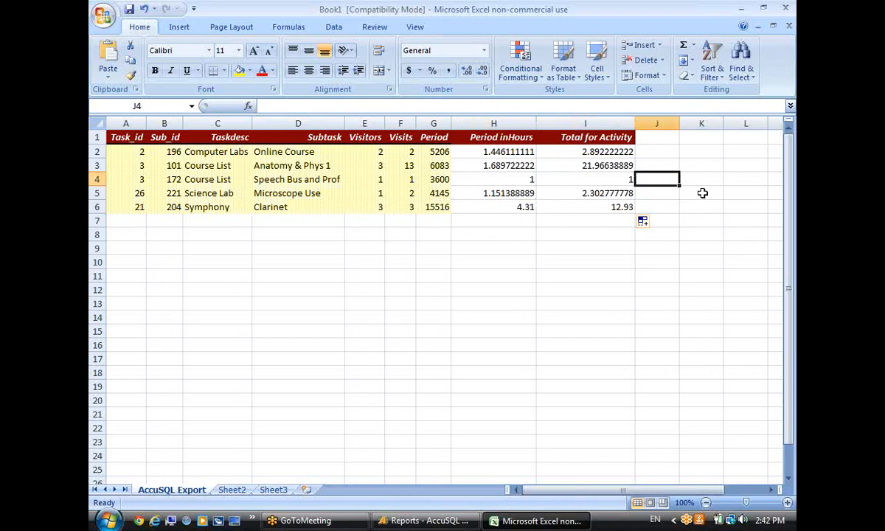
click(664, 205)
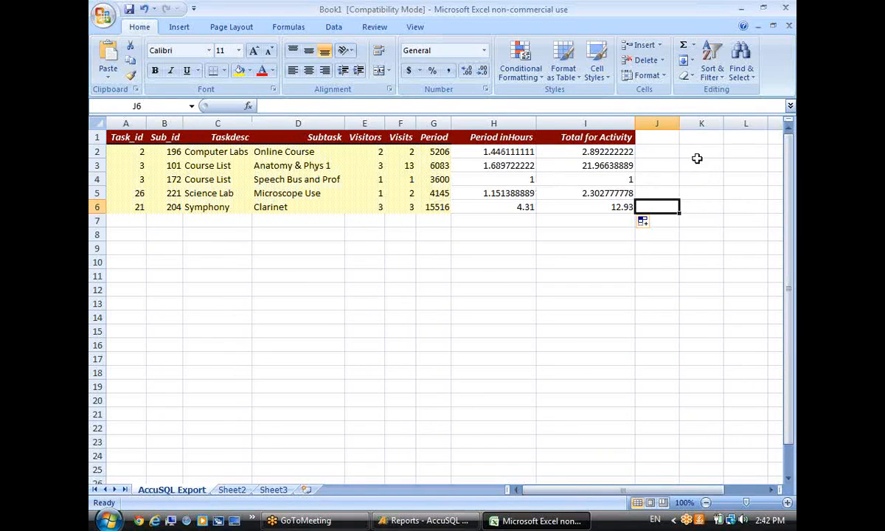
click(788, 9)
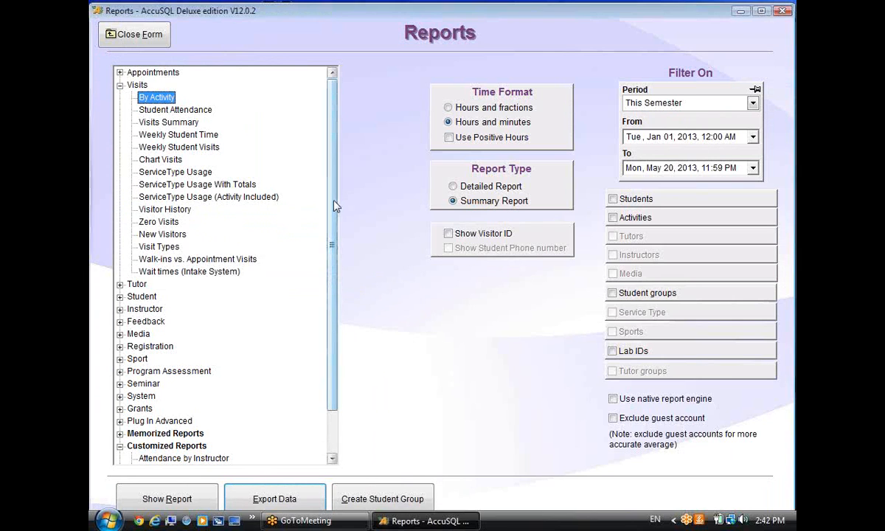
Create a customized copy of the By Activity report named By Activity, with no tooltip.
scroll(337, 210, up, 1)
mouse_move(157, 102)
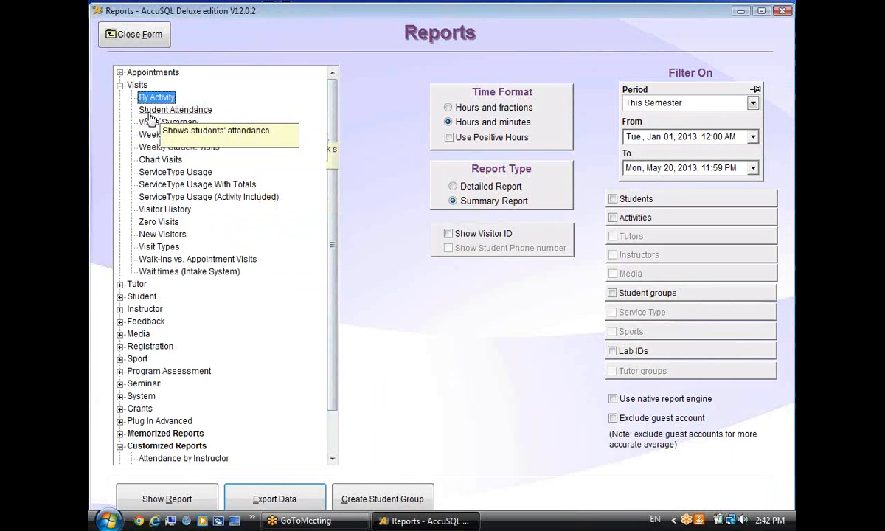
right_click(163, 102)
click(194, 121)
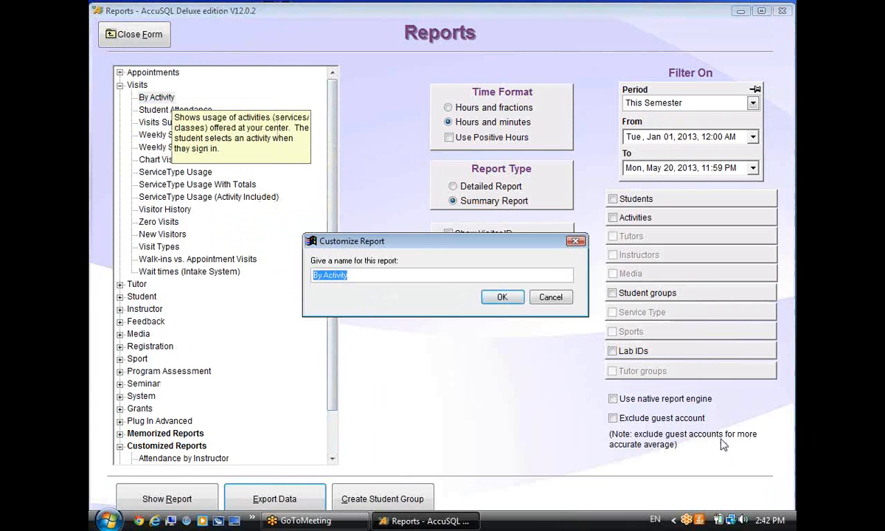
click(505, 301)
click(409, 312)
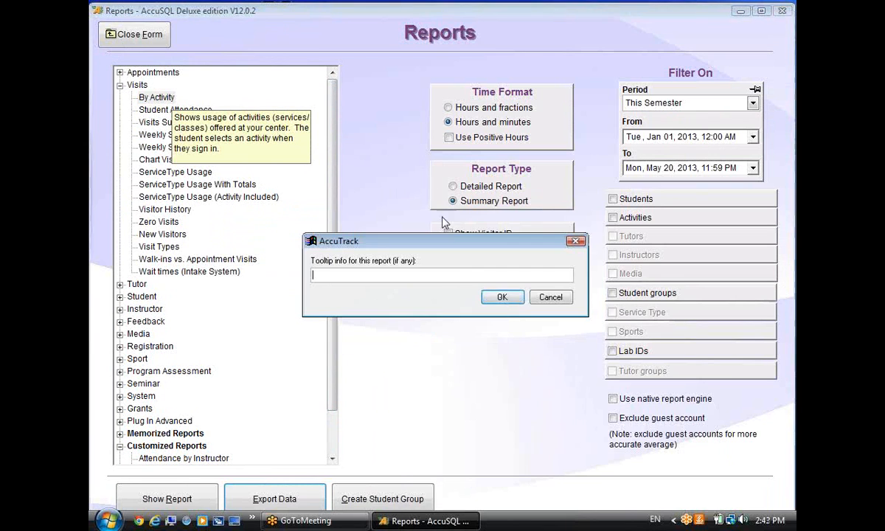
key(Return)
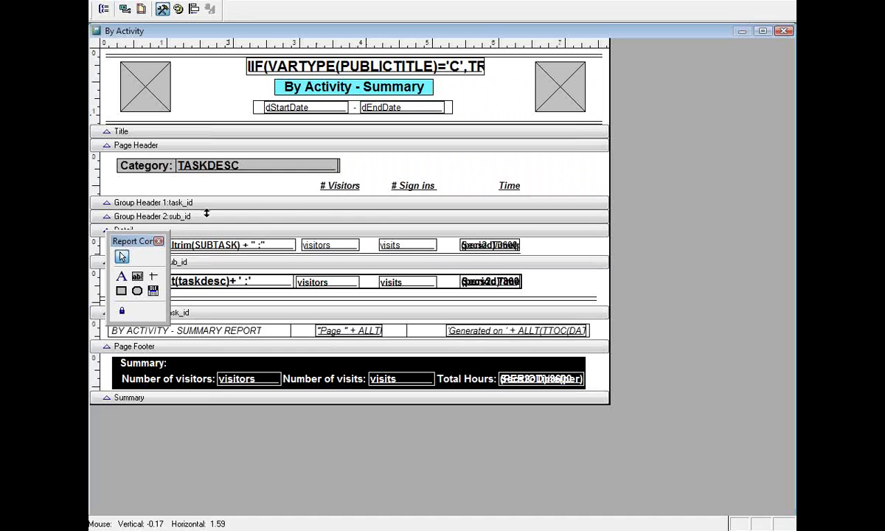
Try adding a Page Header text field through the Expression Builder, then cancel both dialogs.
drag(780, 205, 719, 194)
click(735, 228)
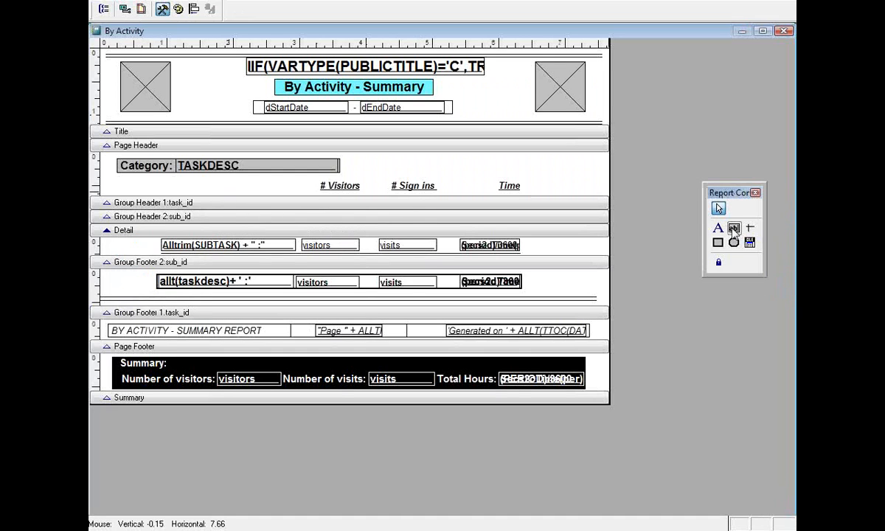
click(545, 170)
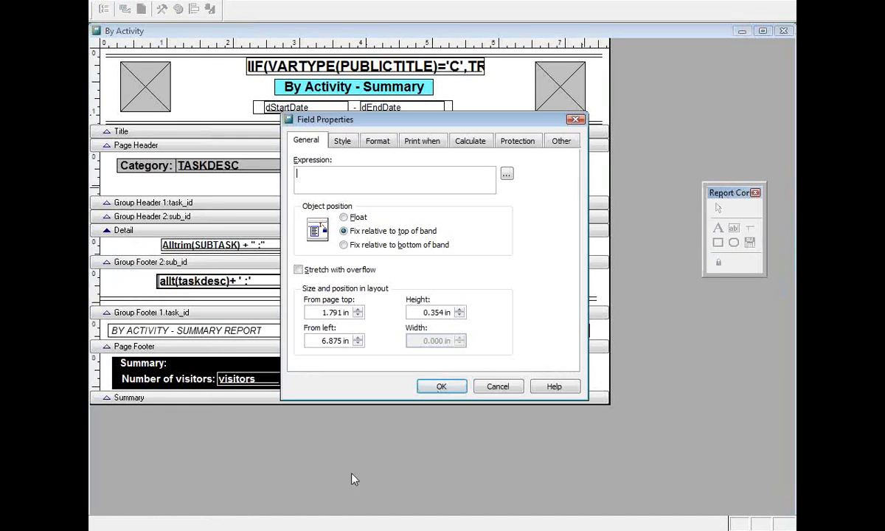
click(506, 173)
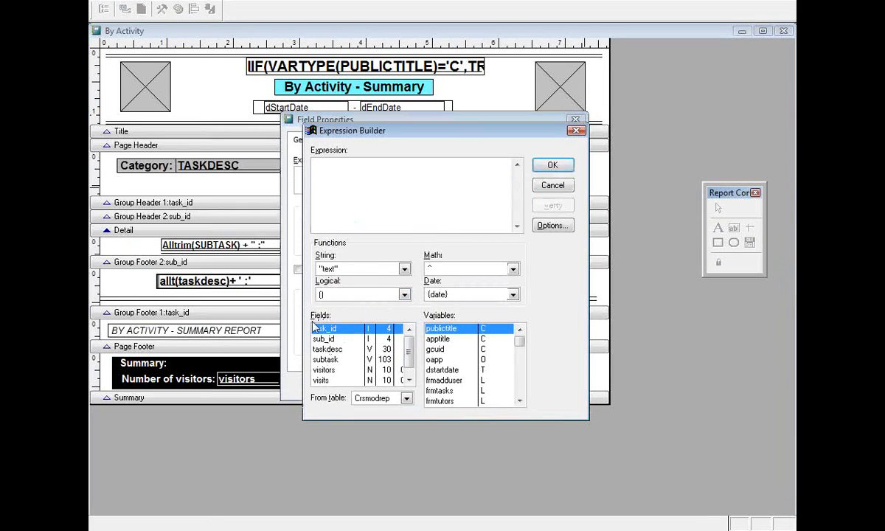
click(409, 380)
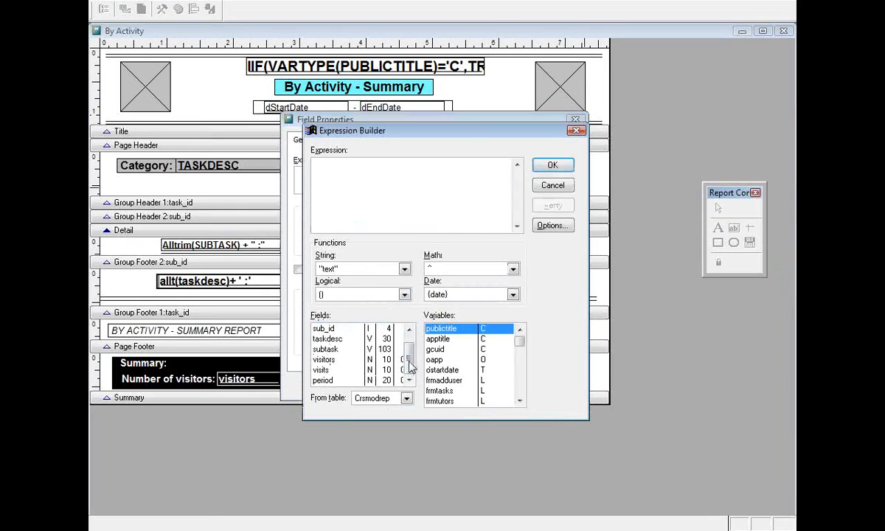
drag(344, 381, 325, 339)
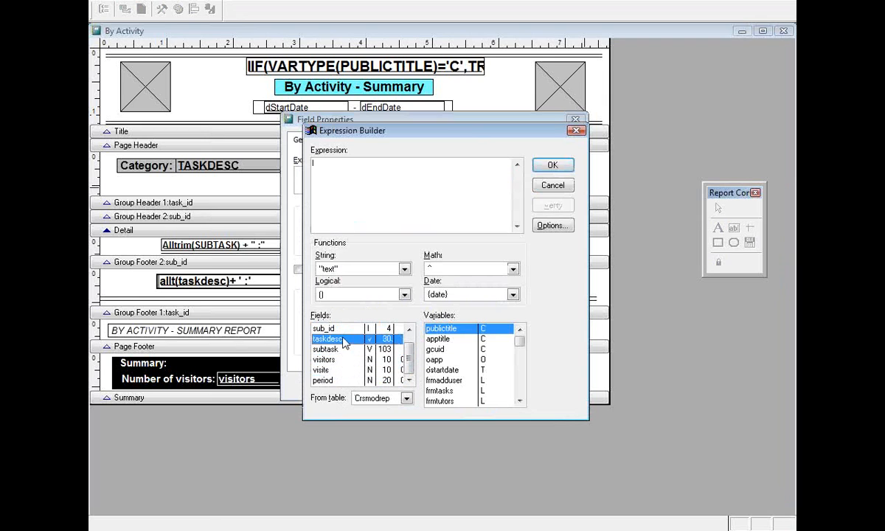
scroll(406, 355, up, 1)
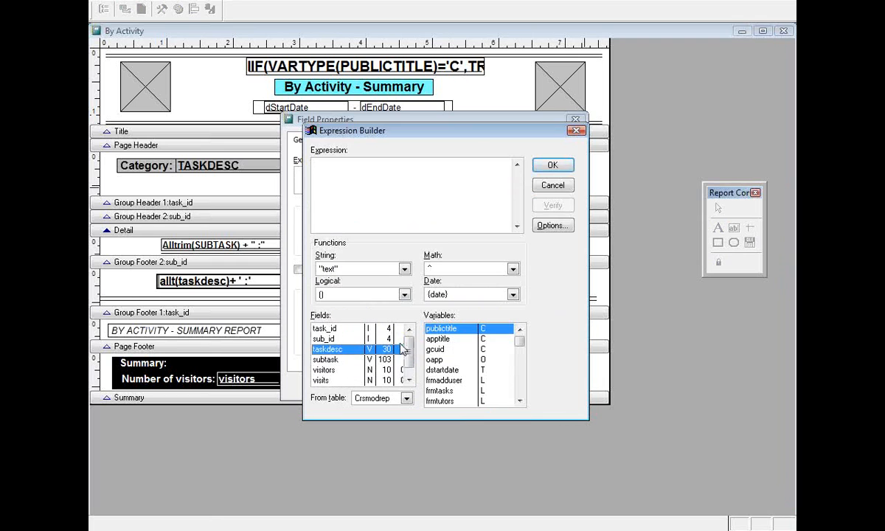
click(549, 188)
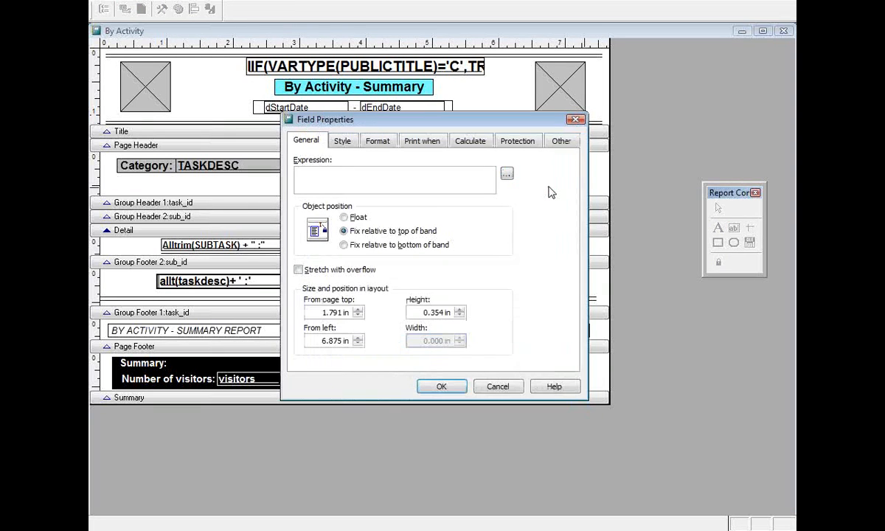
click(503, 389)
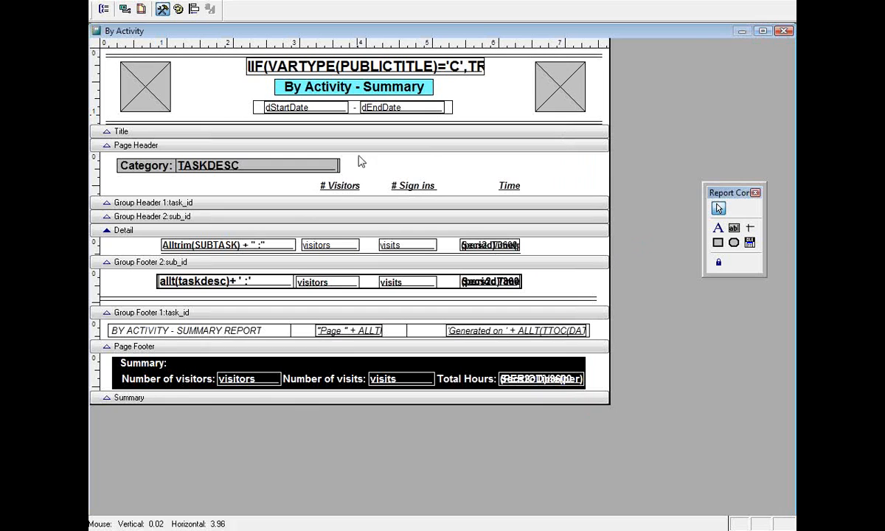
Close the report designer without saving any layout changes.
click(367, 201)
click(477, 200)
click(784, 31)
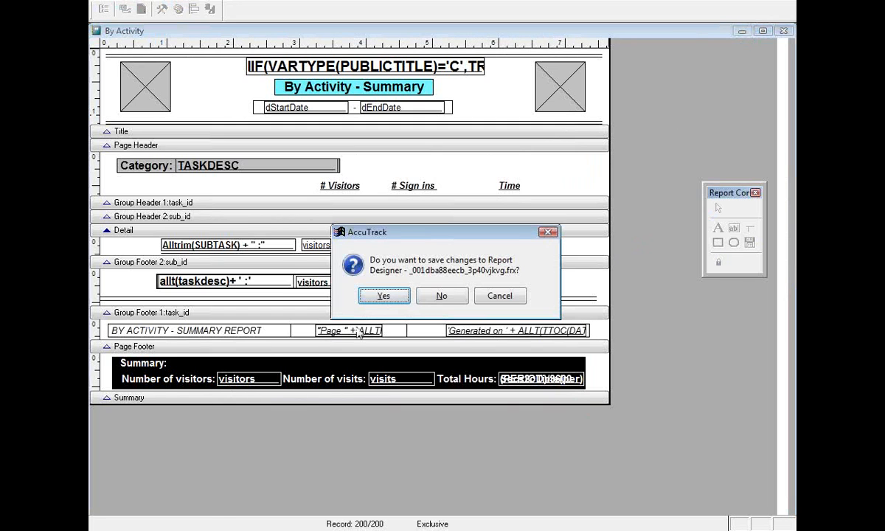
click(441, 295)
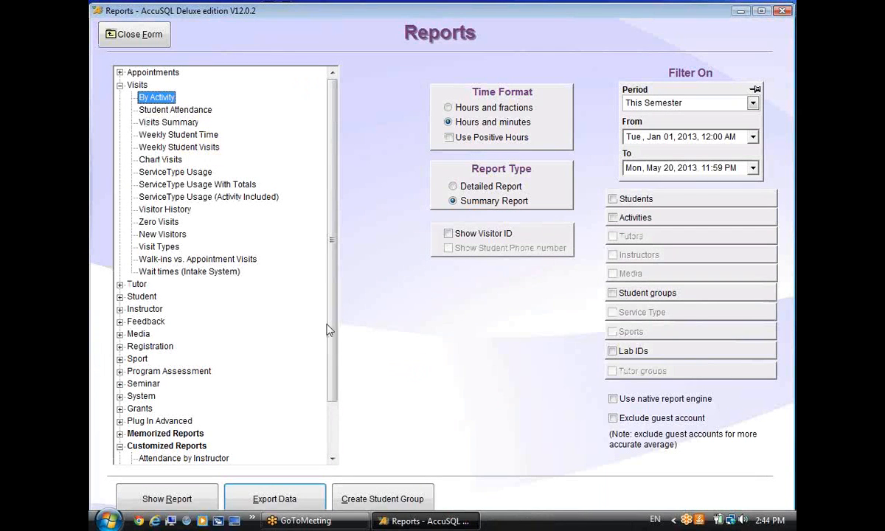
Collapse the Visits report group and close the Reports form.
scroll(330, 329, down, 1)
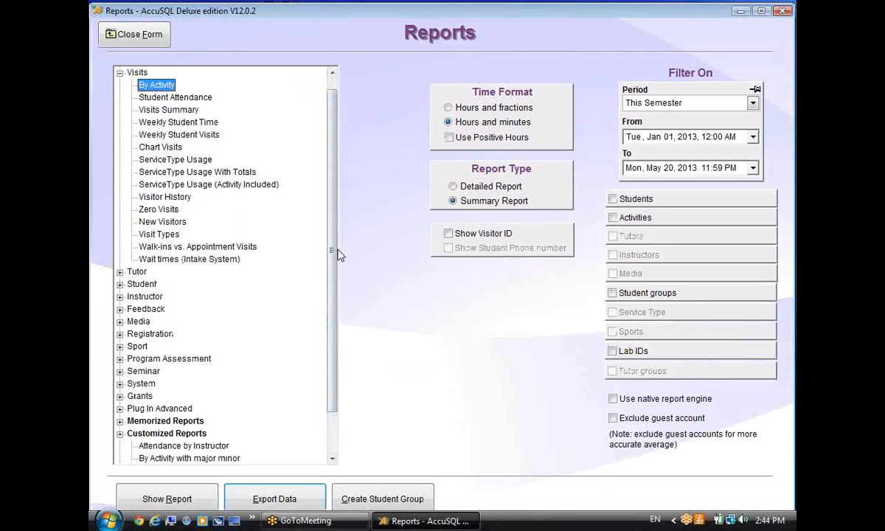
drag(338, 250, 319, 359)
drag(330, 325, 258, 138)
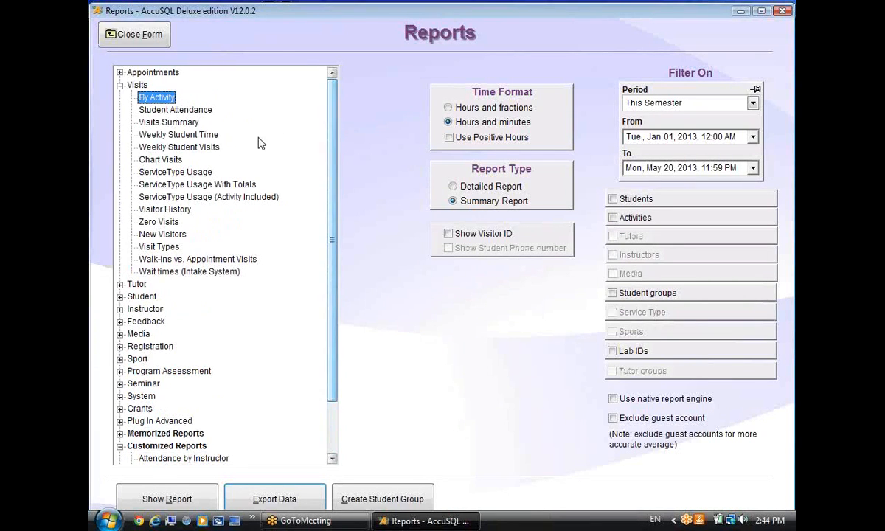
click(120, 85)
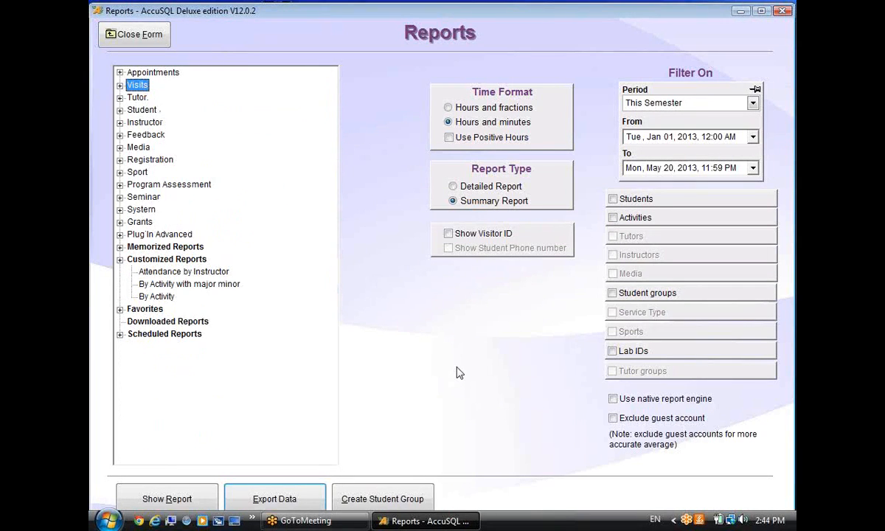
click(122, 39)
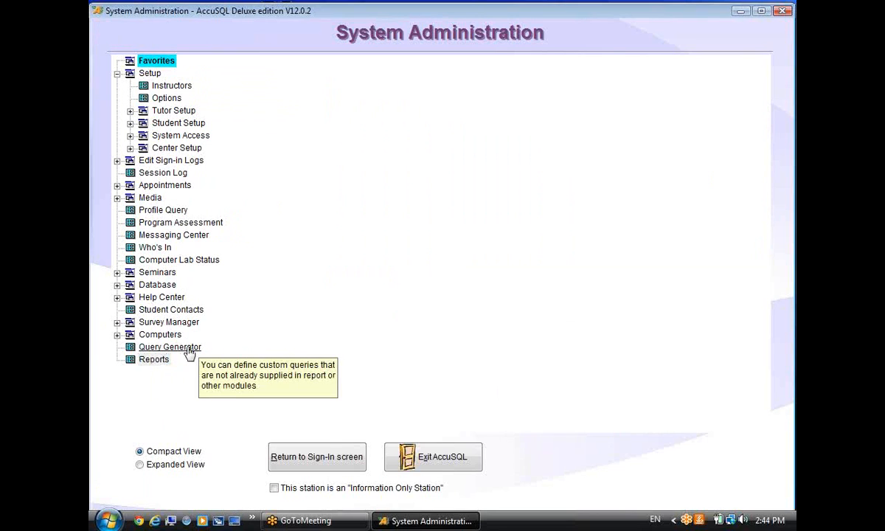
Open the Query Generator from System Administration and start a new custom query.
click(188, 349)
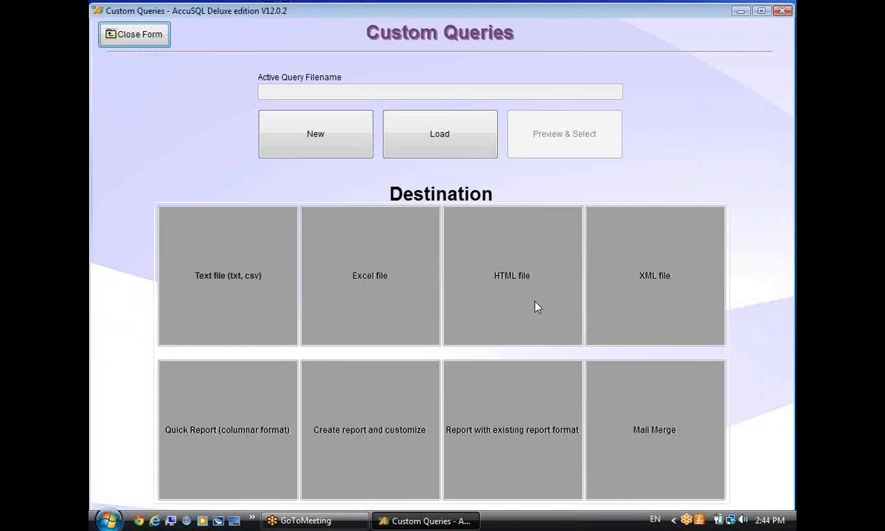
click(127, 41)
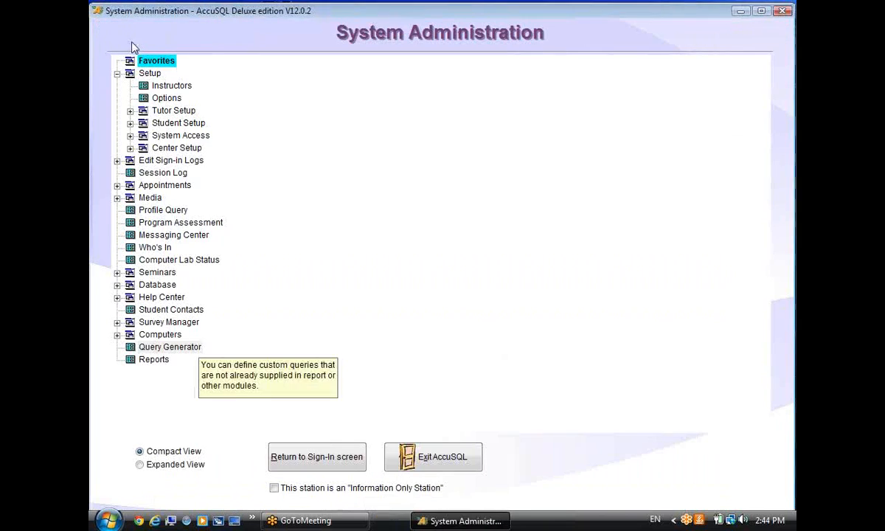
click(185, 351)
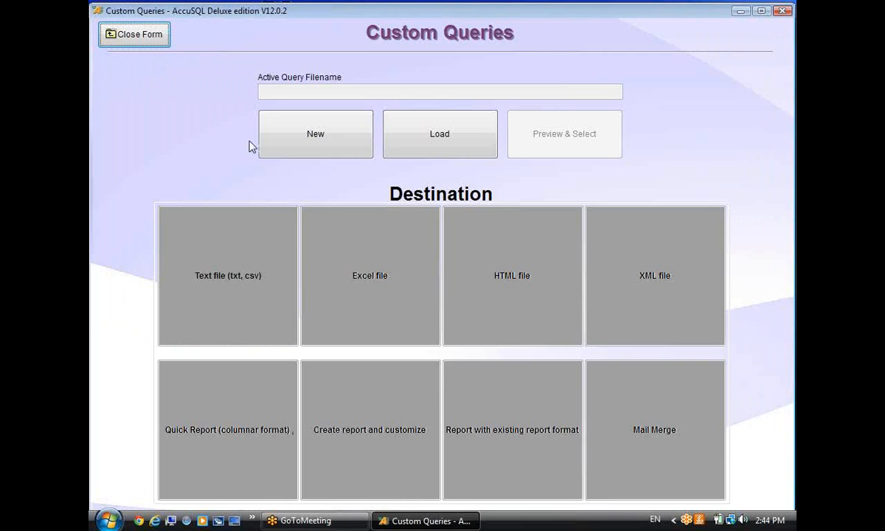
click(312, 139)
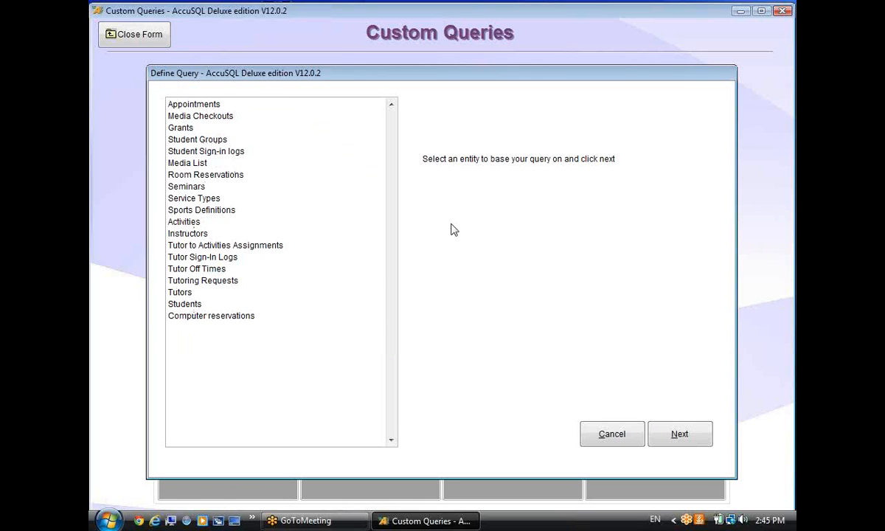
Base the query on Students with fields Lastname, Firstname, Email, P1 and P2.
click(178, 305)
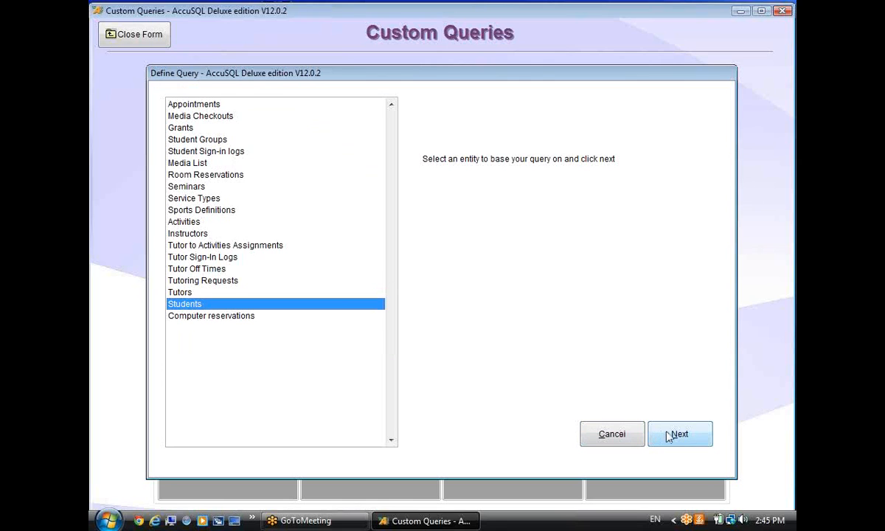
click(669, 435)
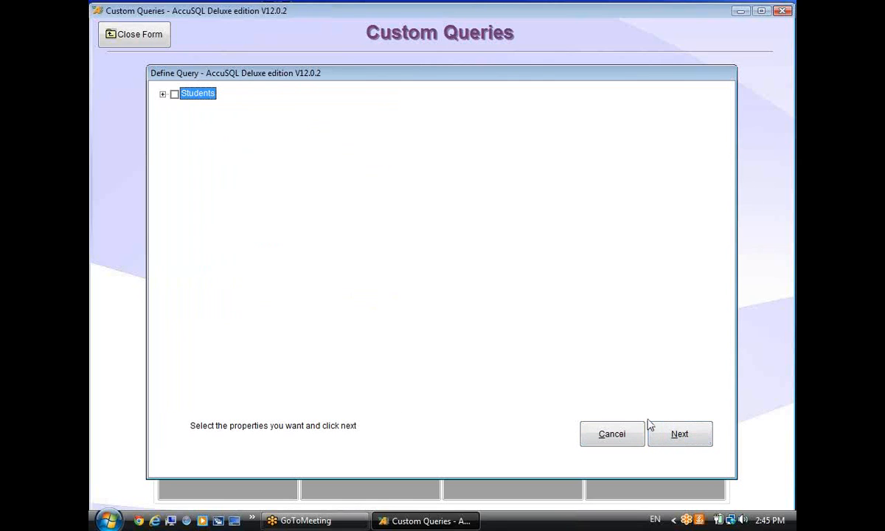
click(163, 95)
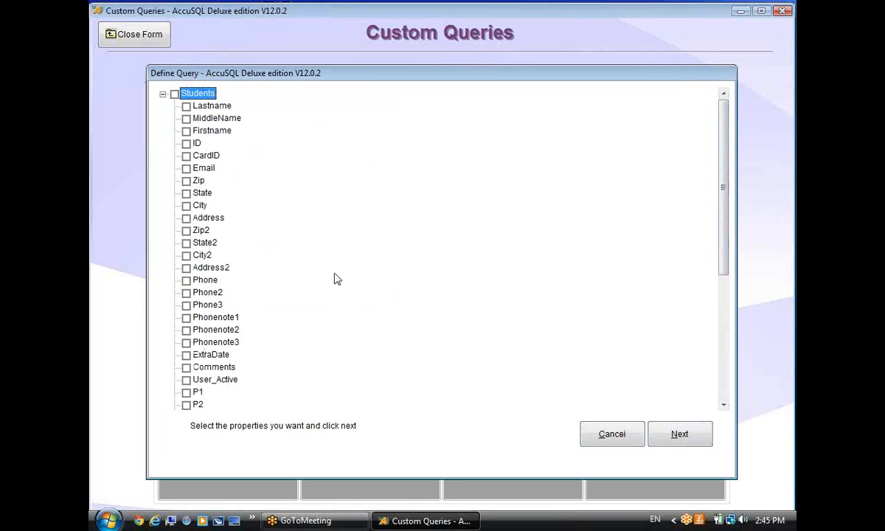
click(186, 107)
click(186, 392)
click(187, 405)
click(680, 433)
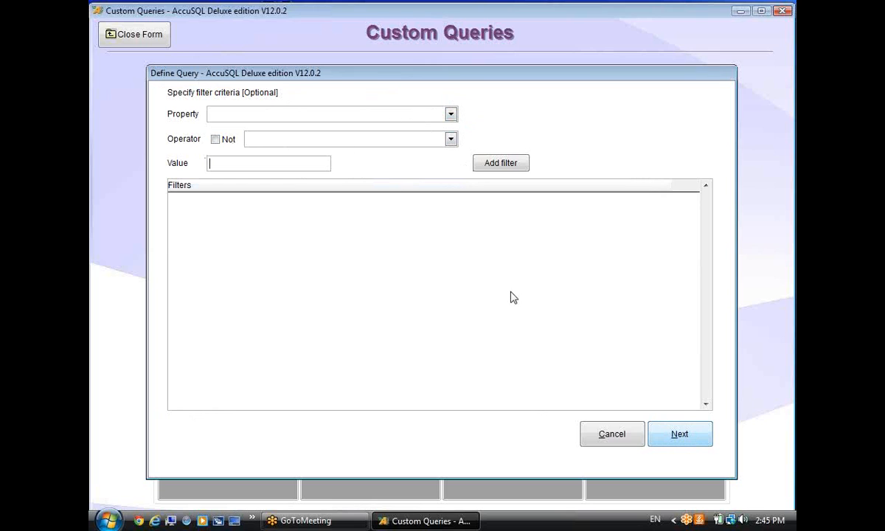
Skip filters and sort the query by Lastname, then Firstname, then P1.
click(667, 444)
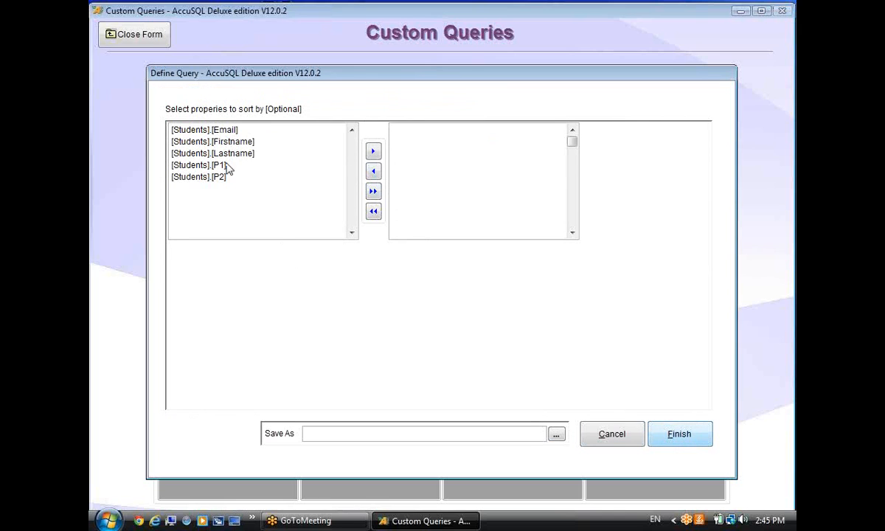
drag(230, 155, 425, 148)
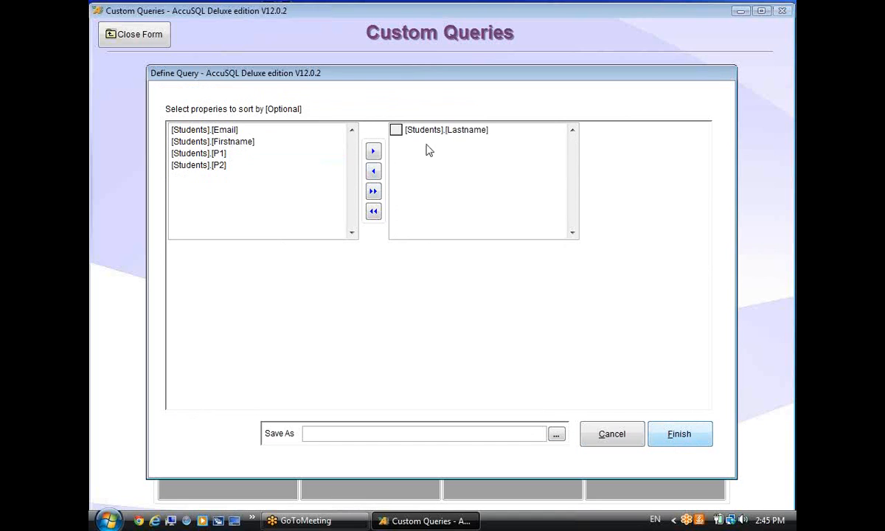
double_click(221, 143)
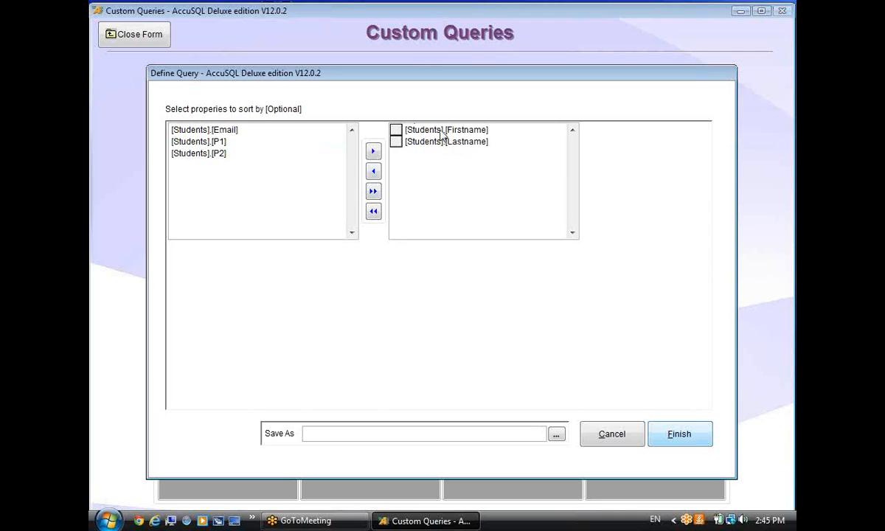
click(195, 144)
double_click(195, 144)
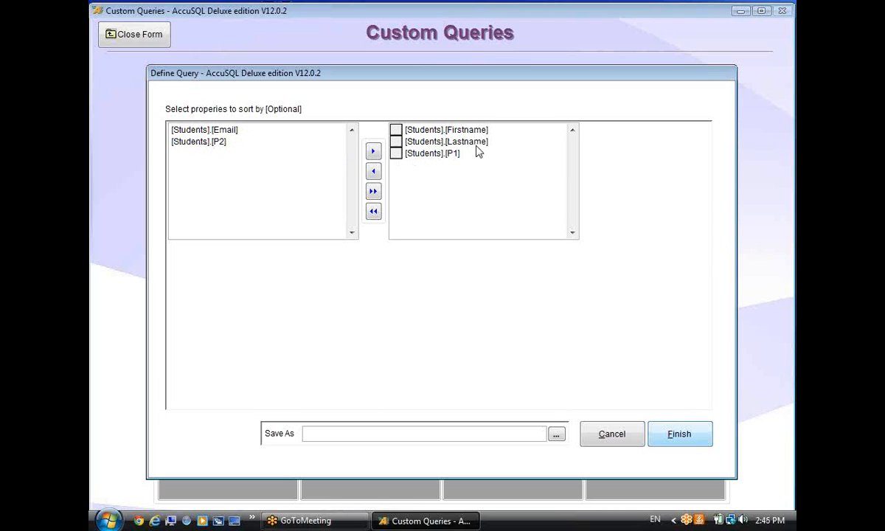
click(396, 144)
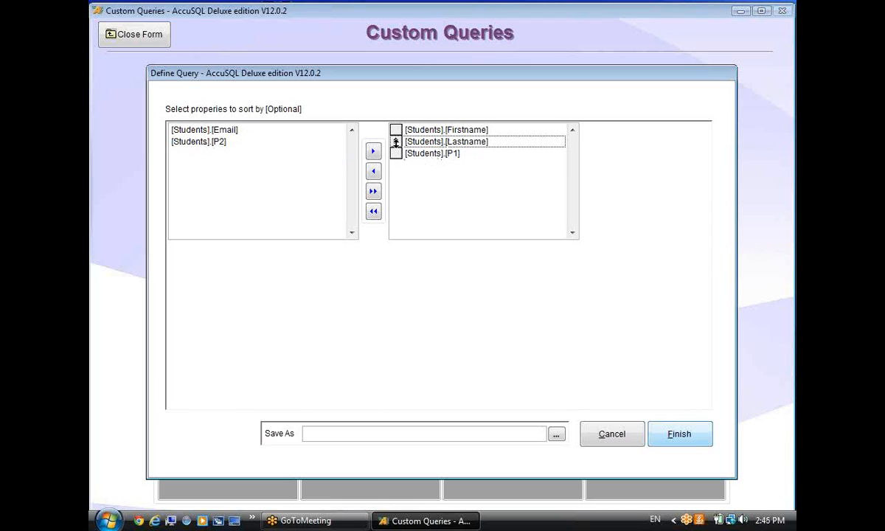
drag(396, 143, 396, 130)
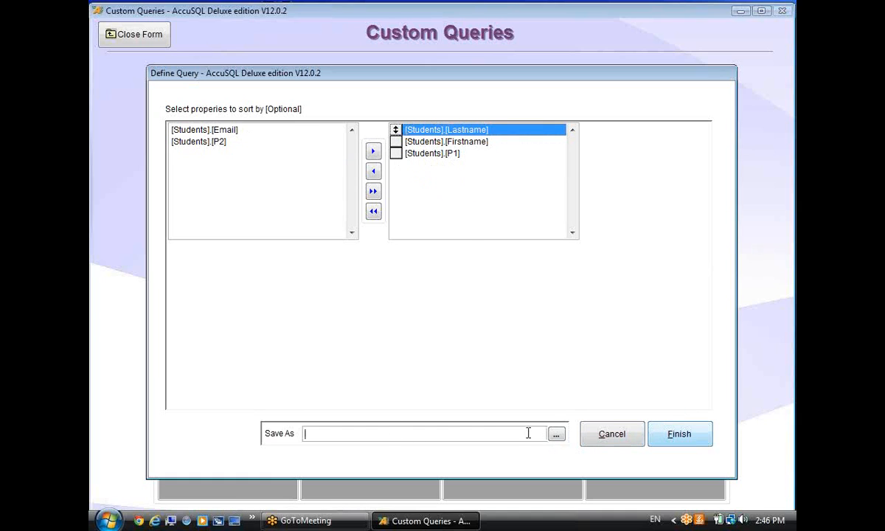
Save the query as students_1.aqr and finish defining it.
click(556, 433)
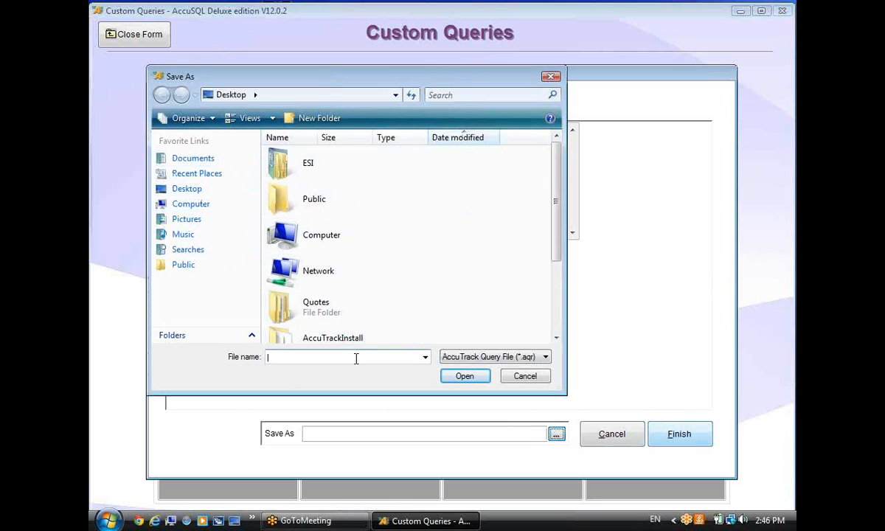
text(students_1)
click(454, 375)
click(675, 435)
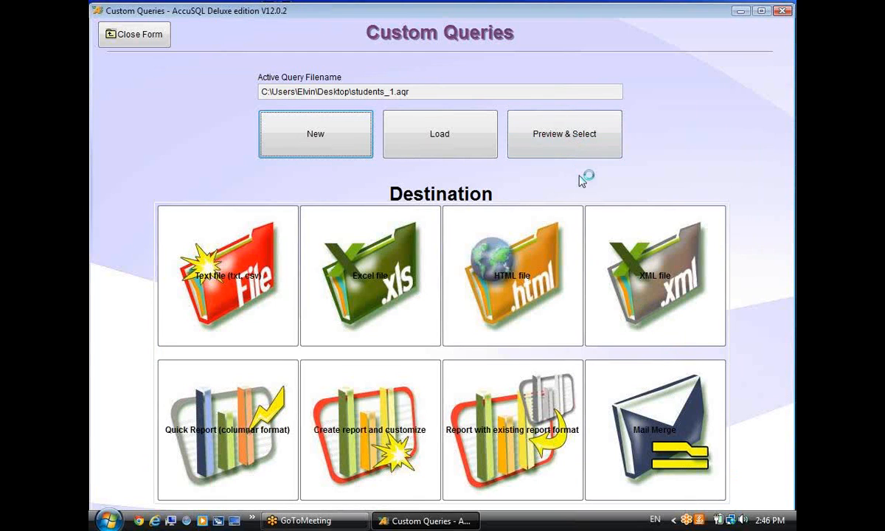
Preview the query results, select all records, and export them to Excel.
click(559, 133)
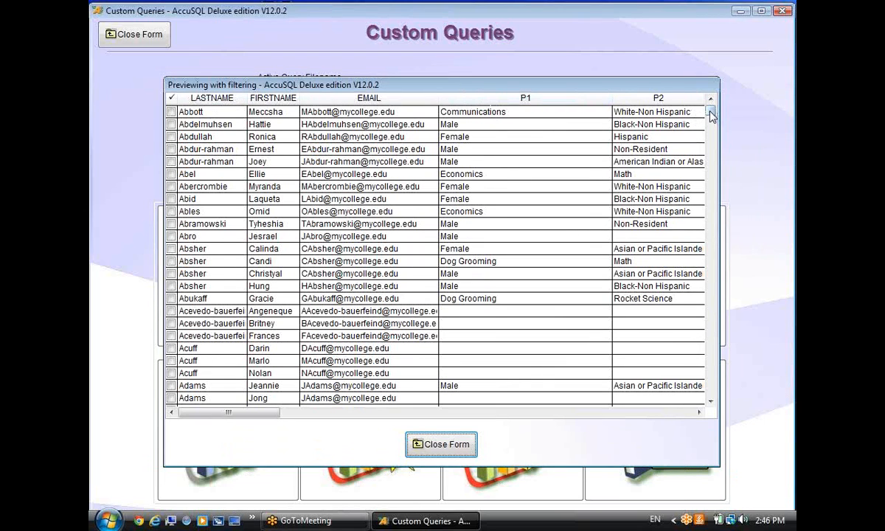
click(439, 457)
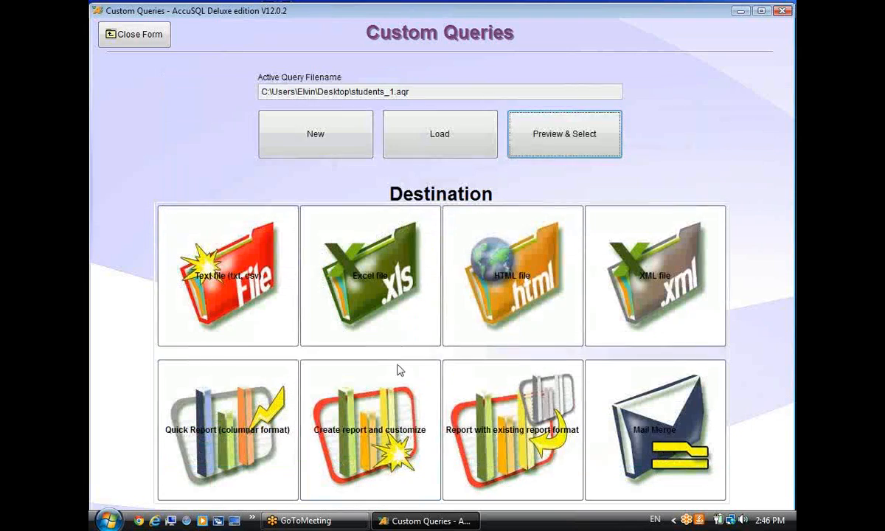
click(544, 135)
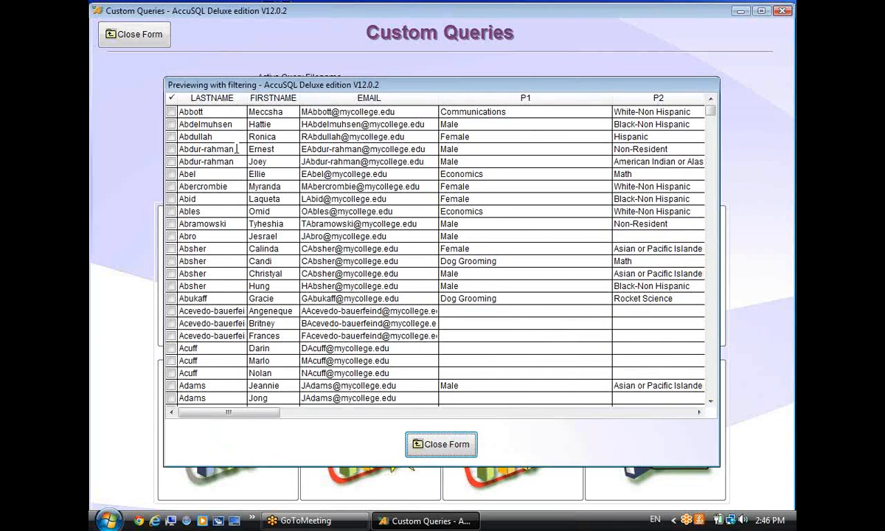
right_click(238, 147)
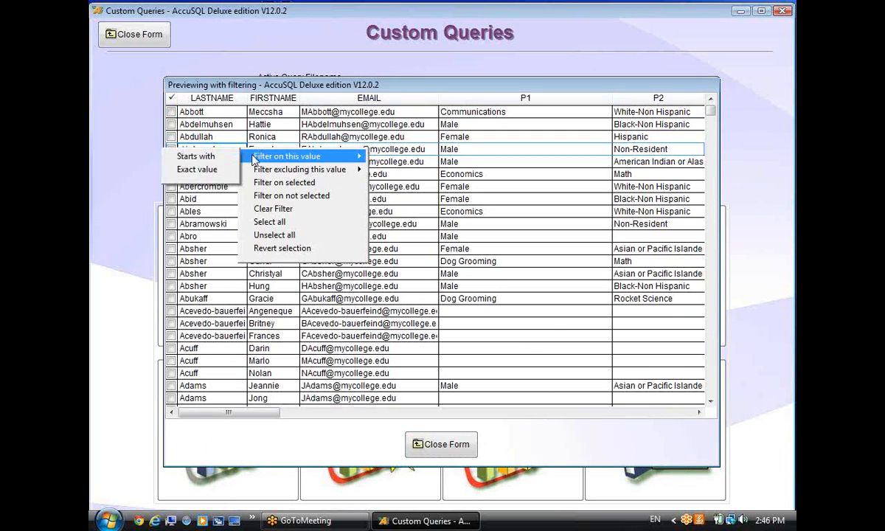
click(270, 222)
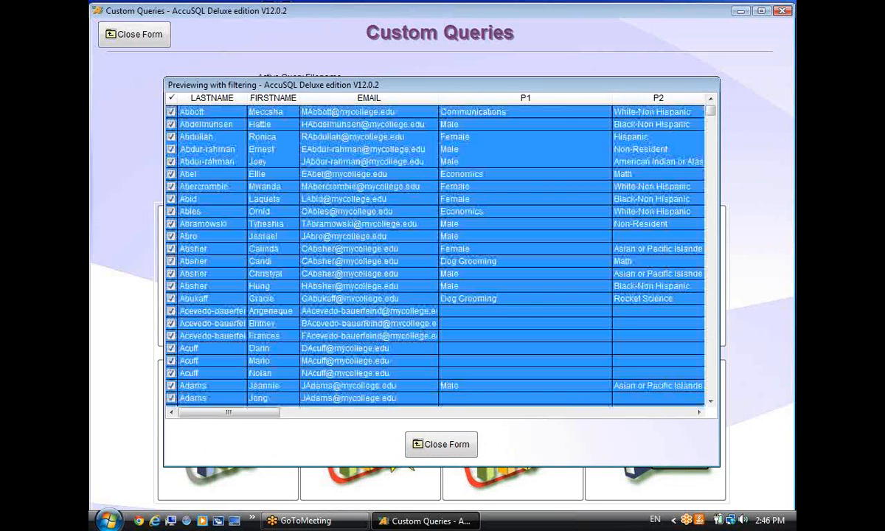
click(458, 444)
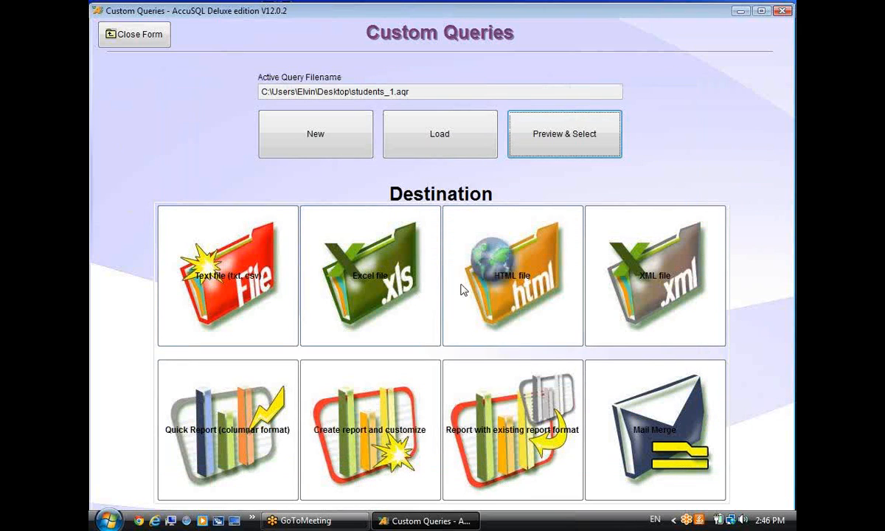
click(378, 276)
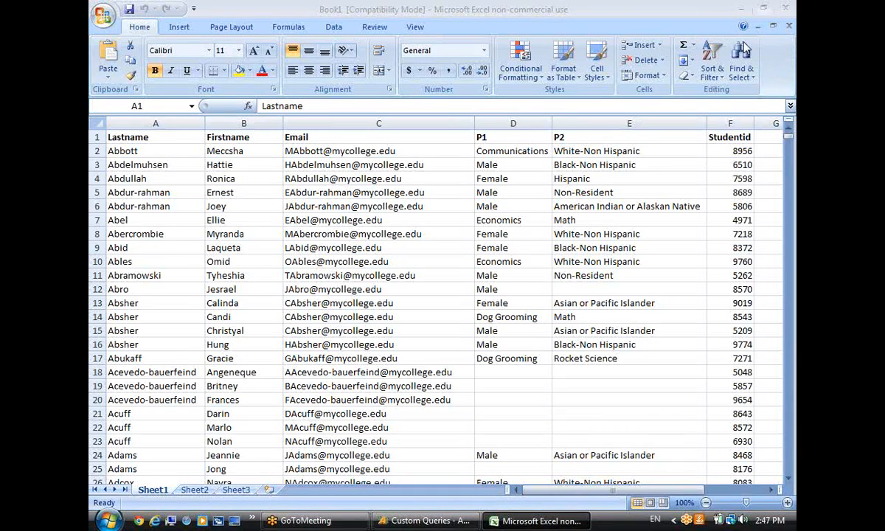
Check the exported sheet down to row 5061, then close Excel without saving.
click(658, 315)
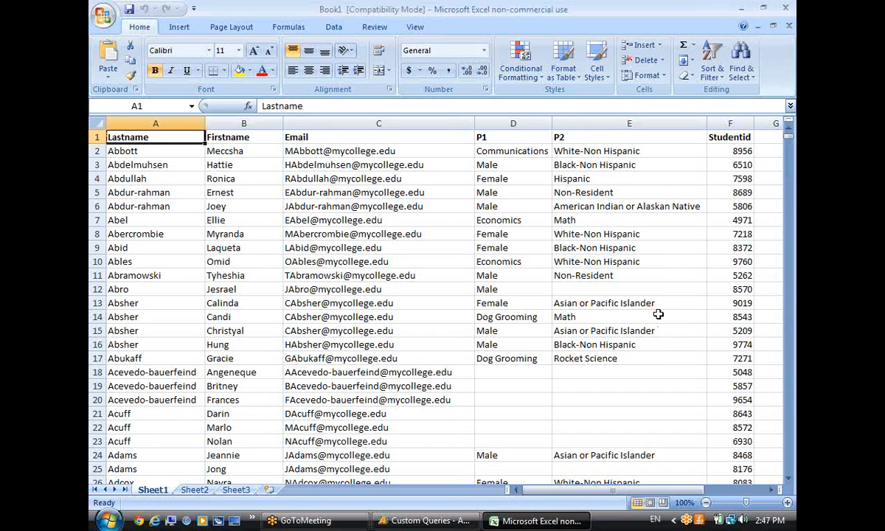
key(ctrl+End)
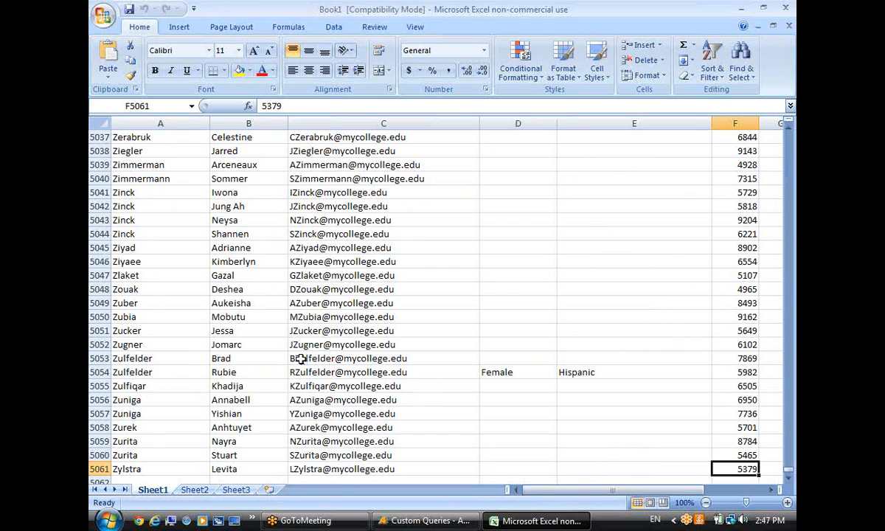
scroll(387, 385, down, 2)
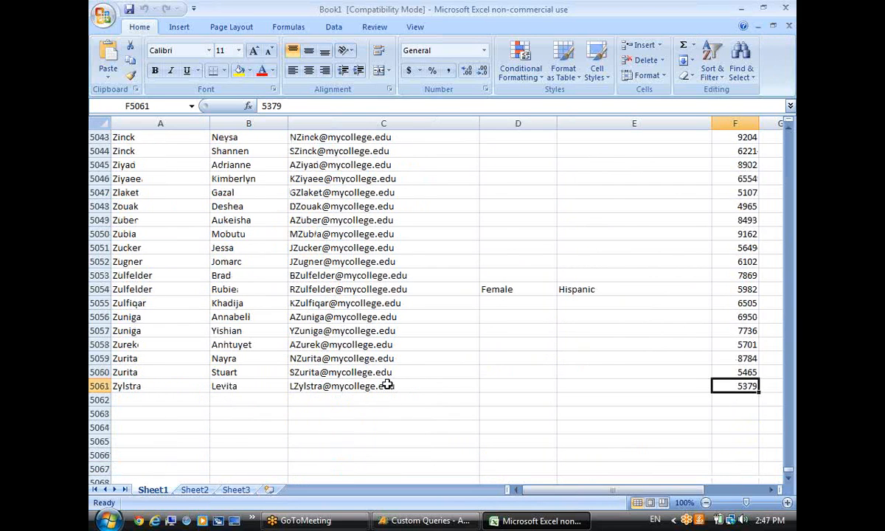
key(ctrl+Home)
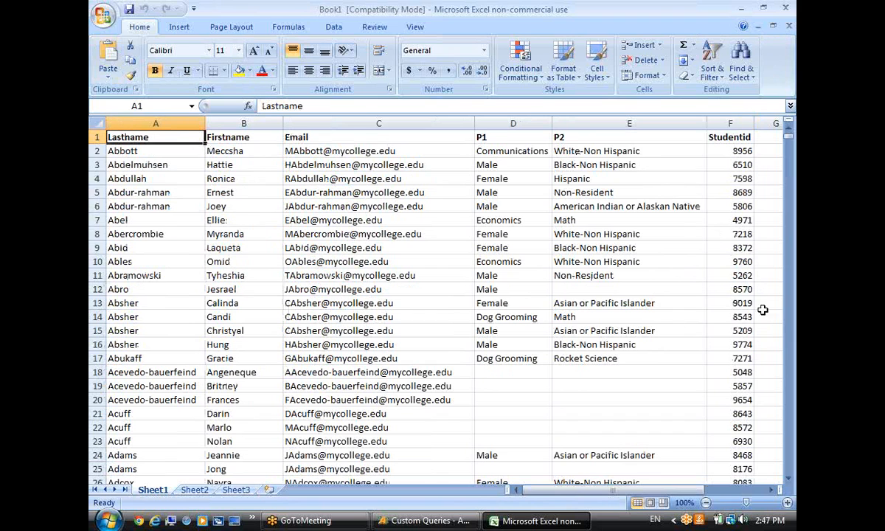
click(787, 8)
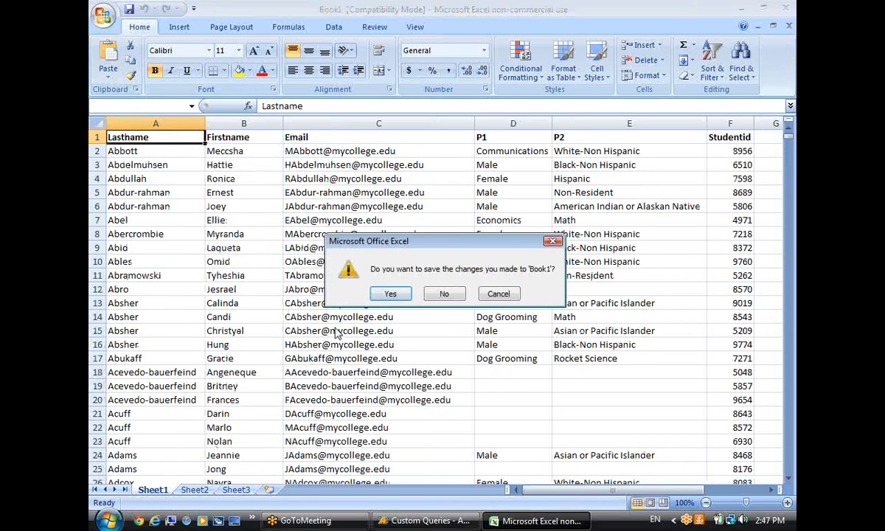
click(416, 290)
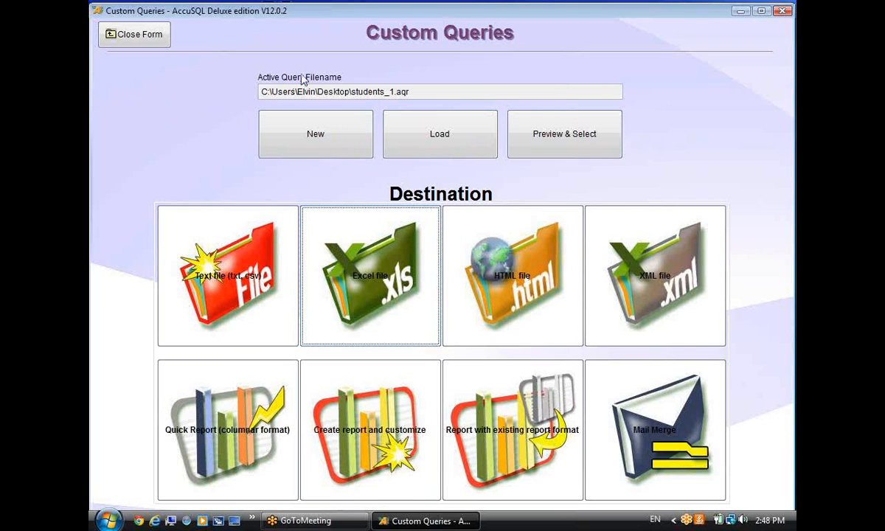
Reopen the Query Generator and load students_1.aqr from the Desktop.
click(140, 34)
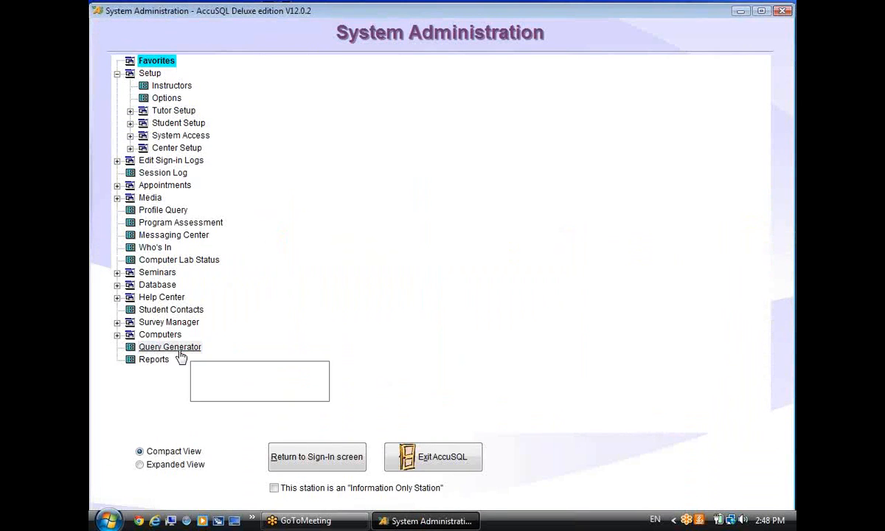
click(182, 347)
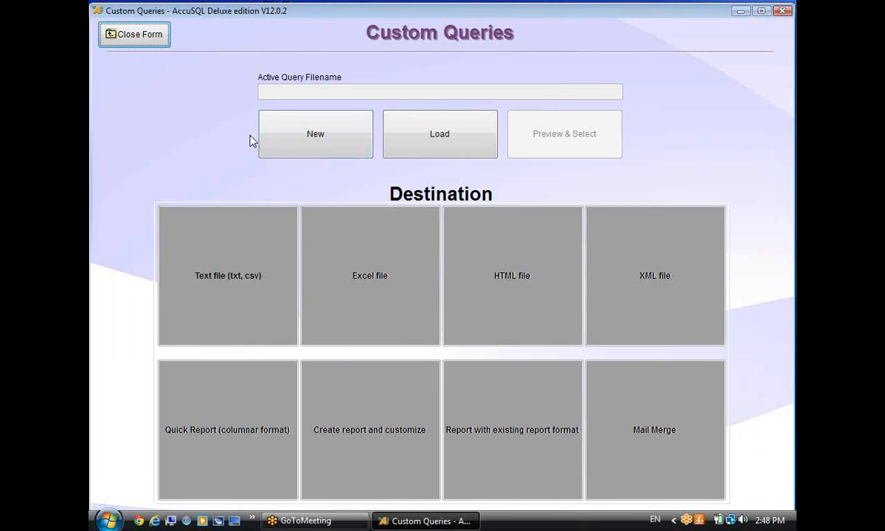
click(435, 140)
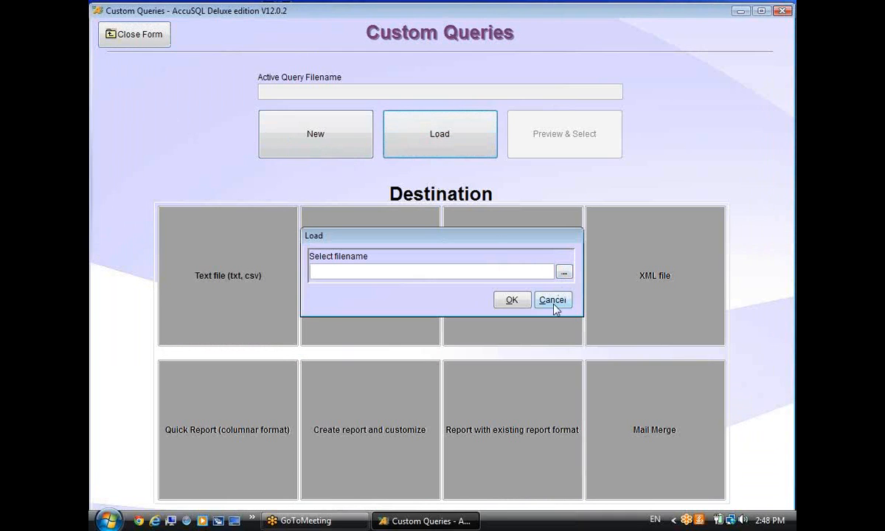
click(564, 273)
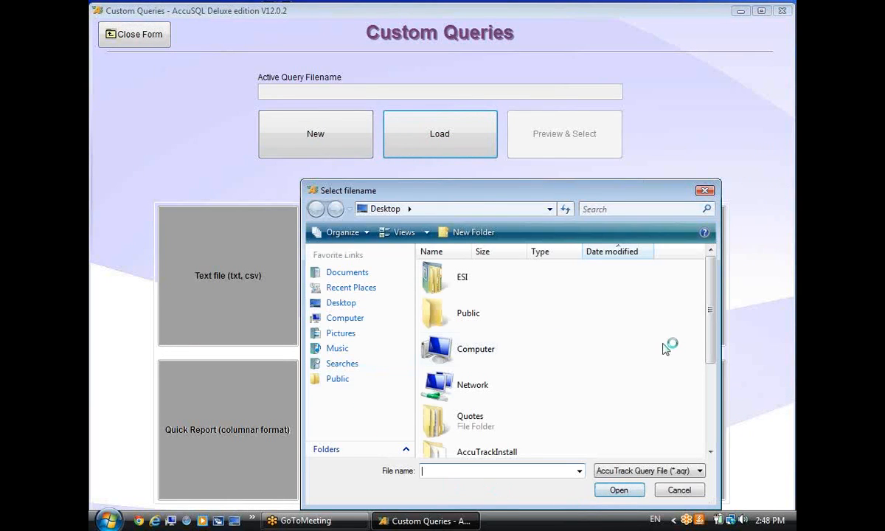
drag(710, 306, 710, 424)
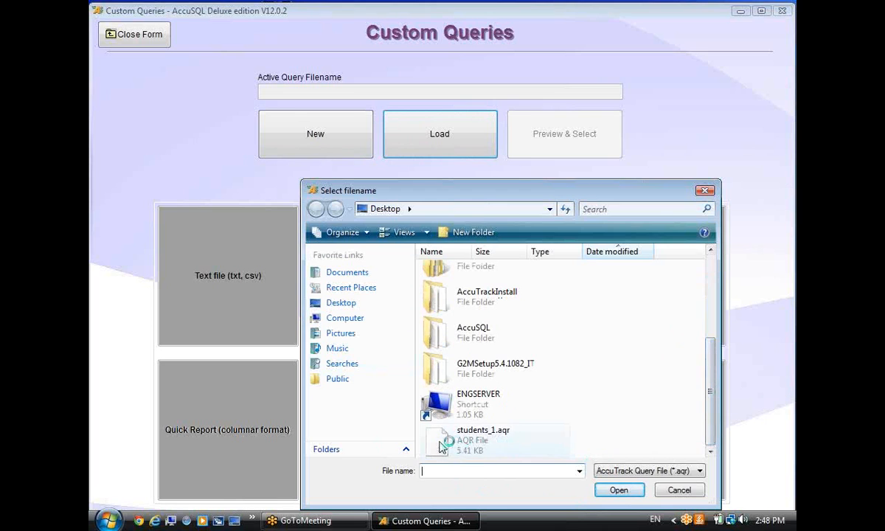
click(492, 438)
click(620, 490)
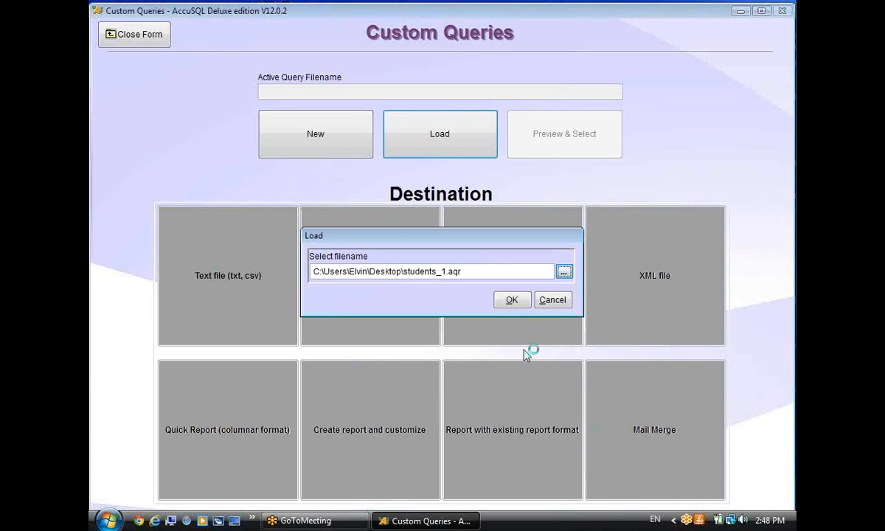
click(510, 301)
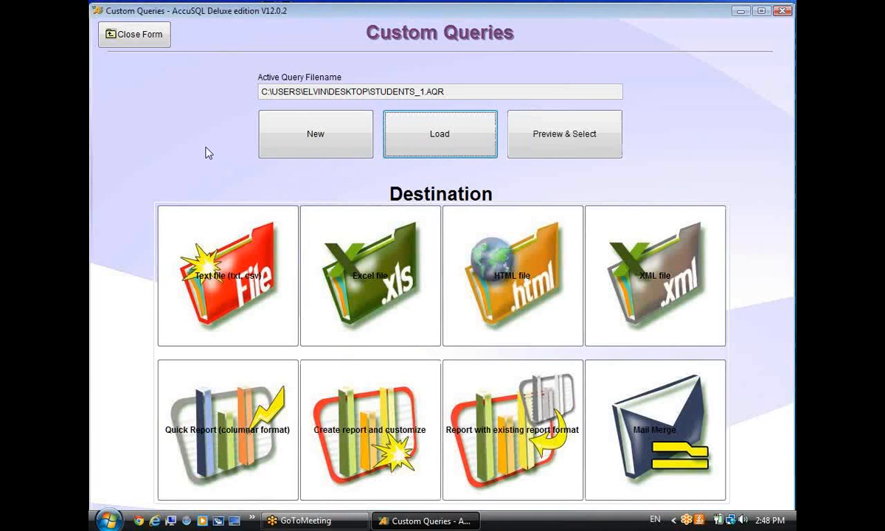
Preview the students_1 records and close the Custom Queries form.
click(532, 136)
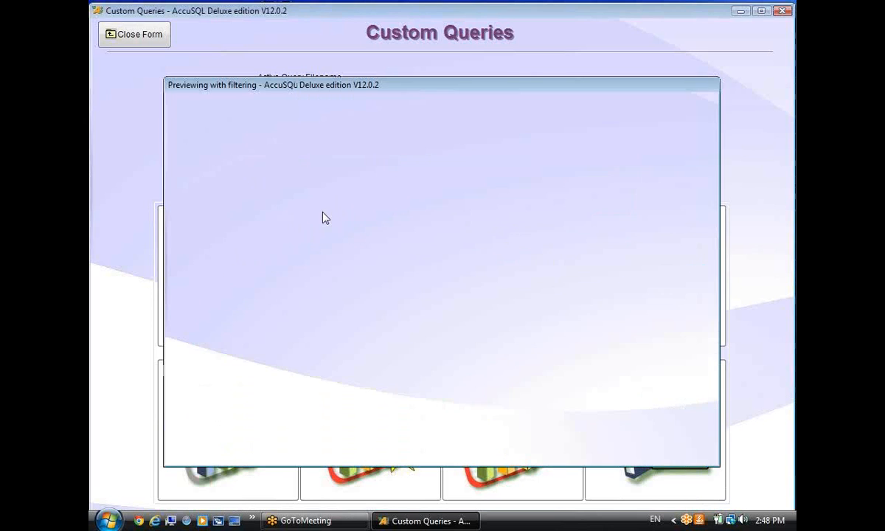
click(425, 443)
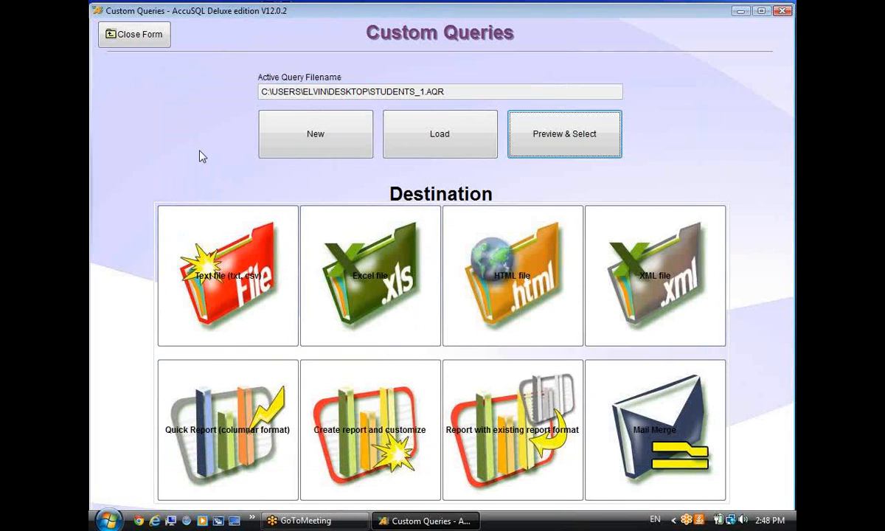
click(129, 35)
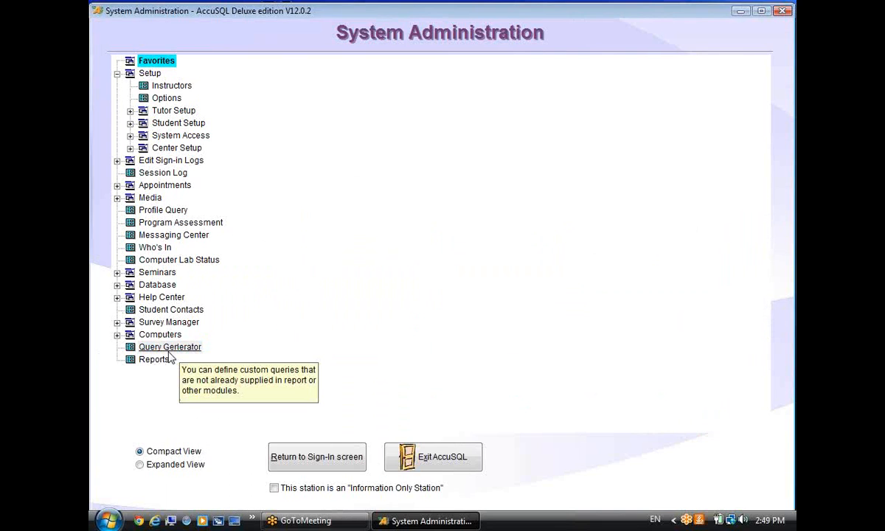
Start a new Students query with the Lastname, Firstname and Email fields.
click(177, 346)
click(295, 135)
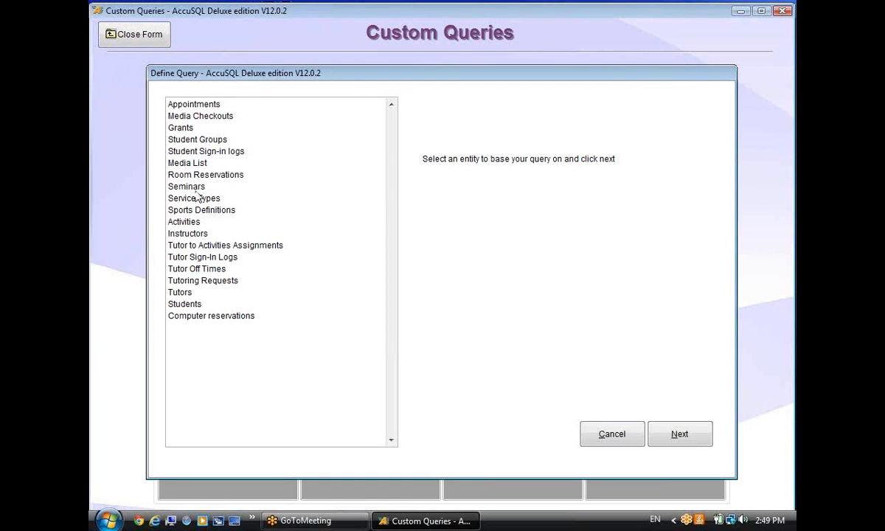
click(169, 302)
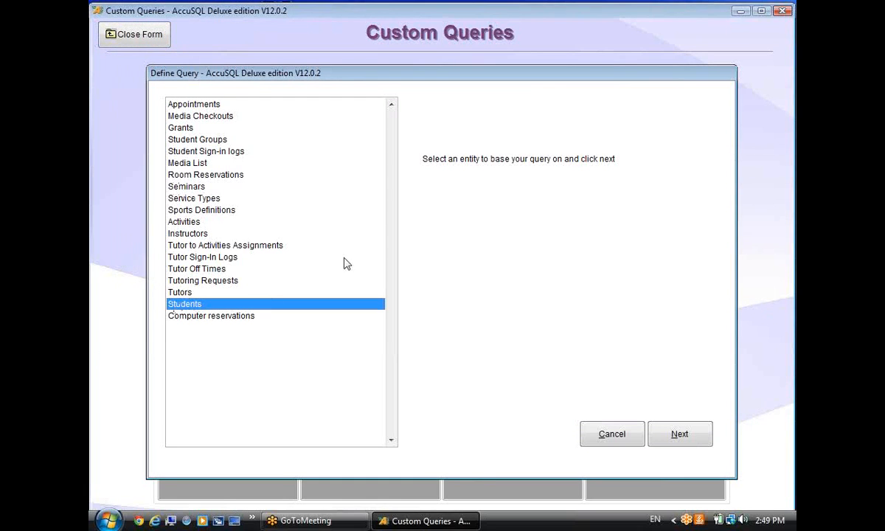
click(668, 438)
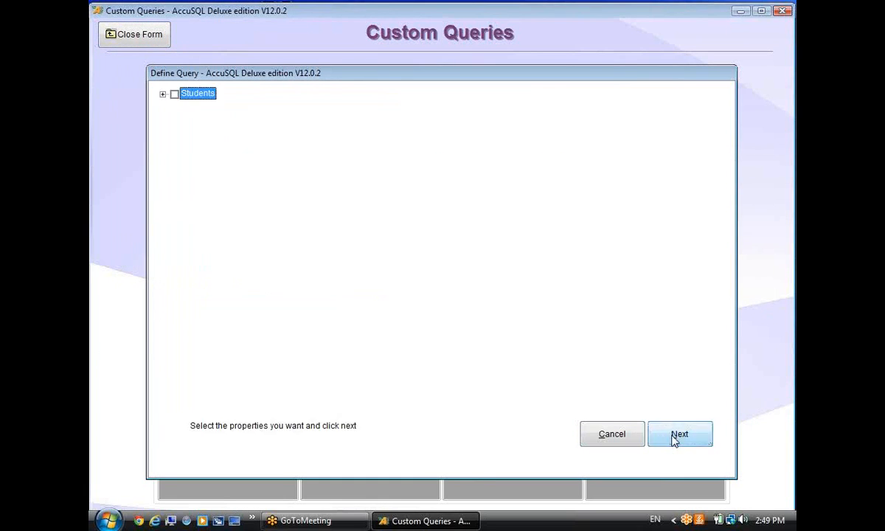
click(162, 93)
click(186, 106)
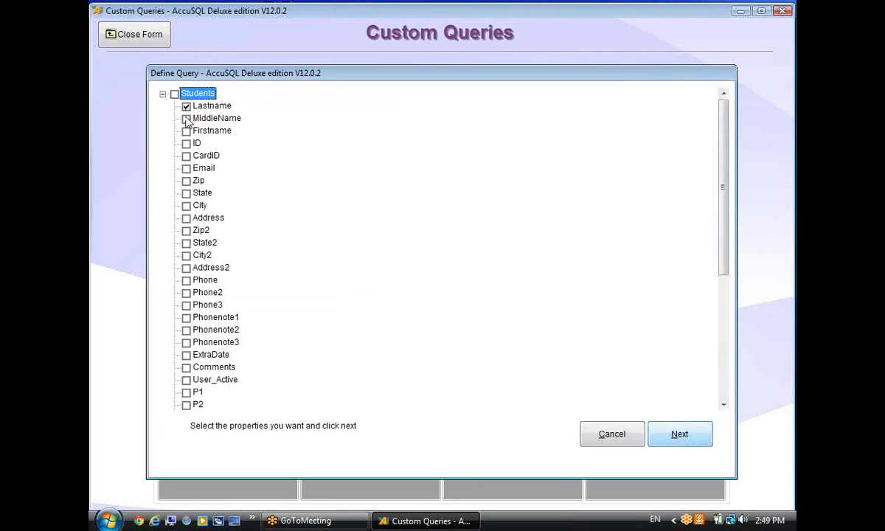
click(186, 131)
click(186, 168)
Add sign-in LoginTime and LogOutTime plus the activity's Category and Activity fields.
drag(726, 193, 726, 331)
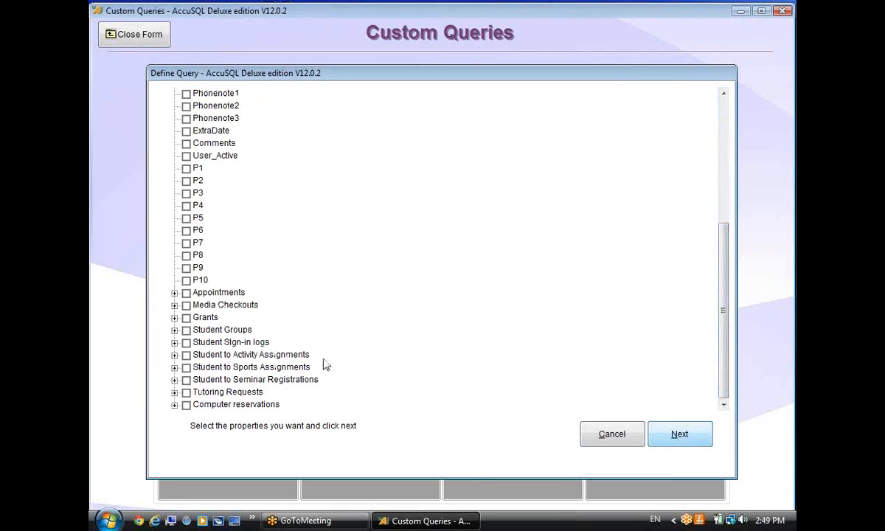
click(174, 342)
click(198, 355)
click(197, 368)
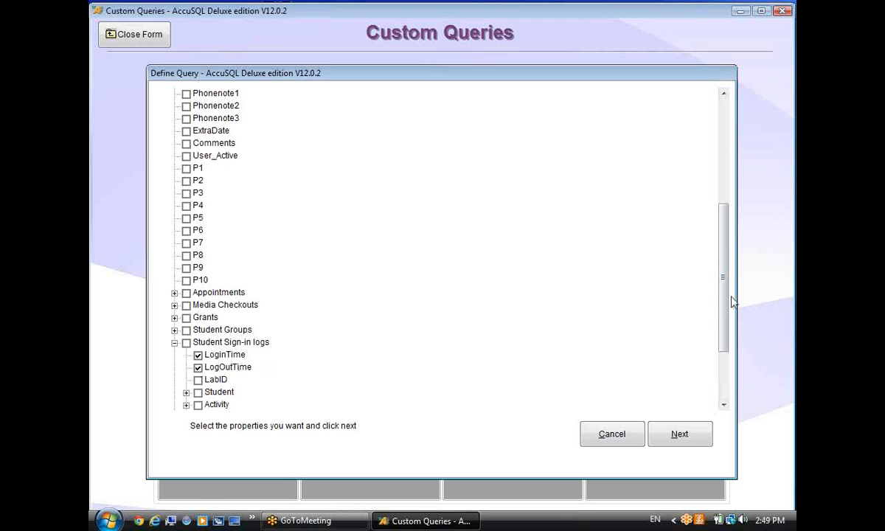
drag(726, 302, 727, 345)
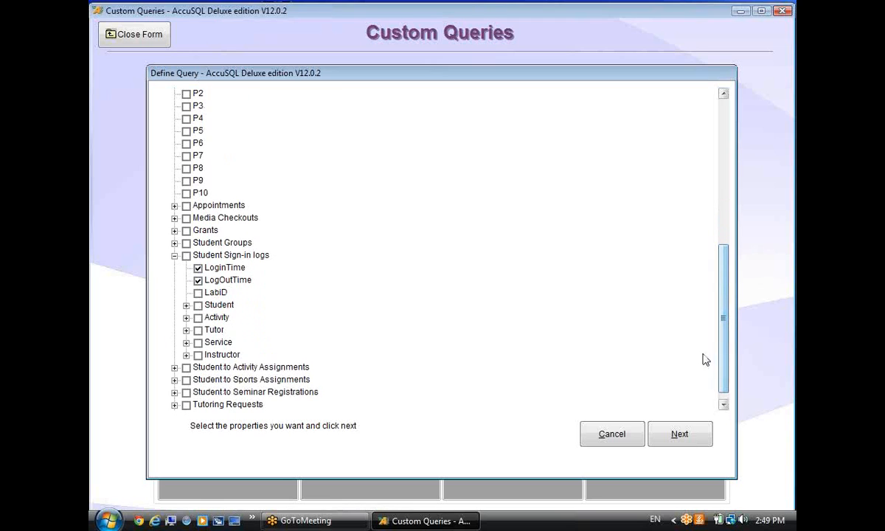
click(186, 318)
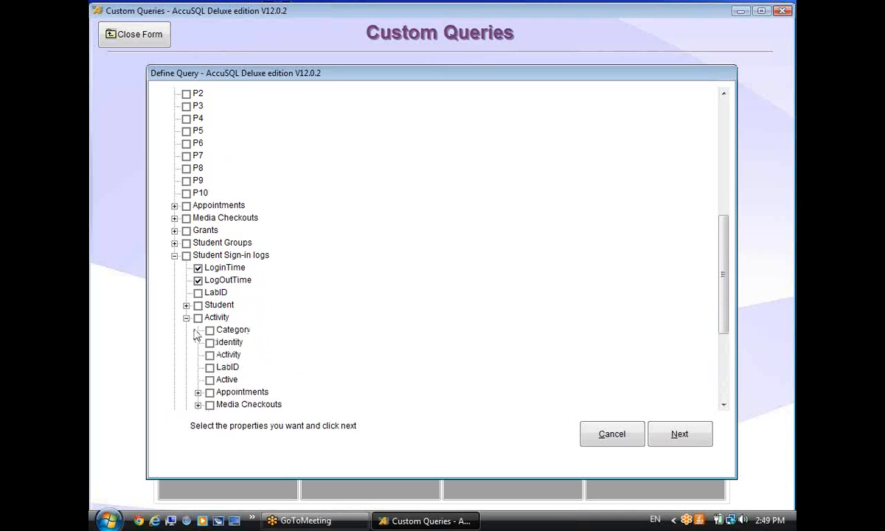
click(209, 330)
click(210, 355)
scroll(721, 299, down, 3)
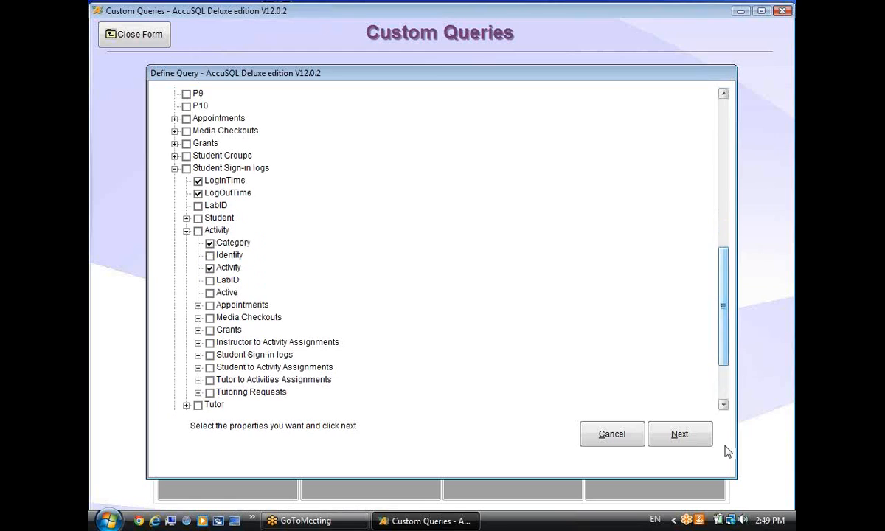
click(685, 438)
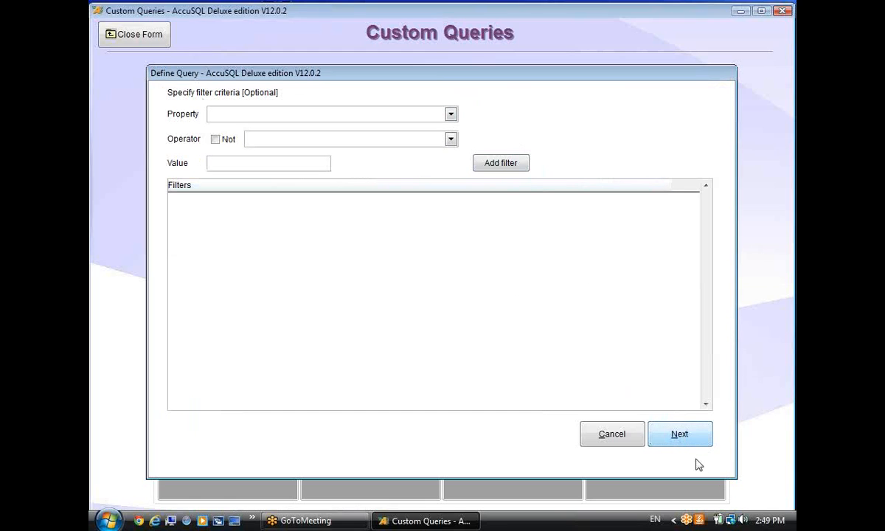
Skip filtering, sort the query by activity Category, and finish it as a temporary query.
click(680, 435)
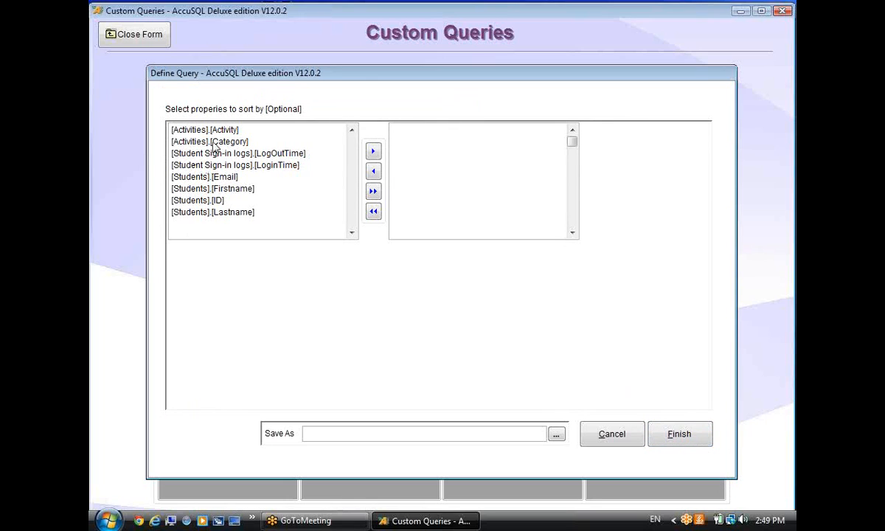
double_click(206, 140)
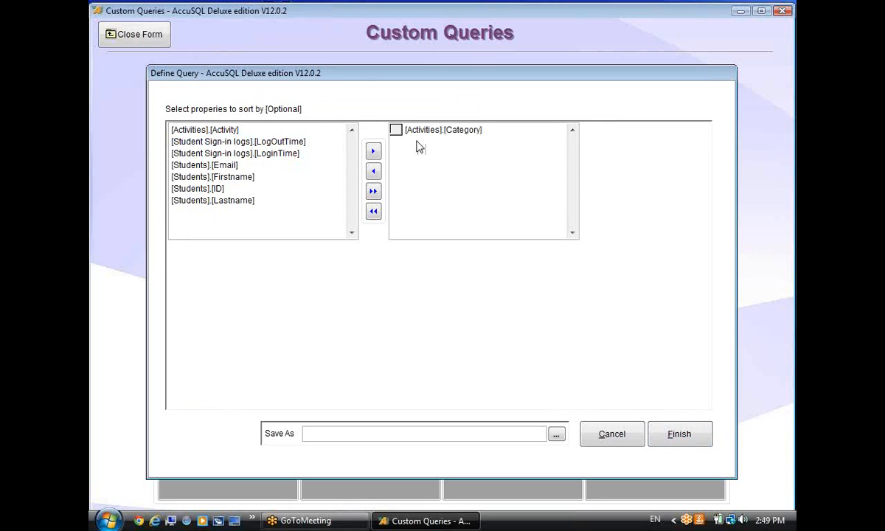
click(517, 435)
click(679, 434)
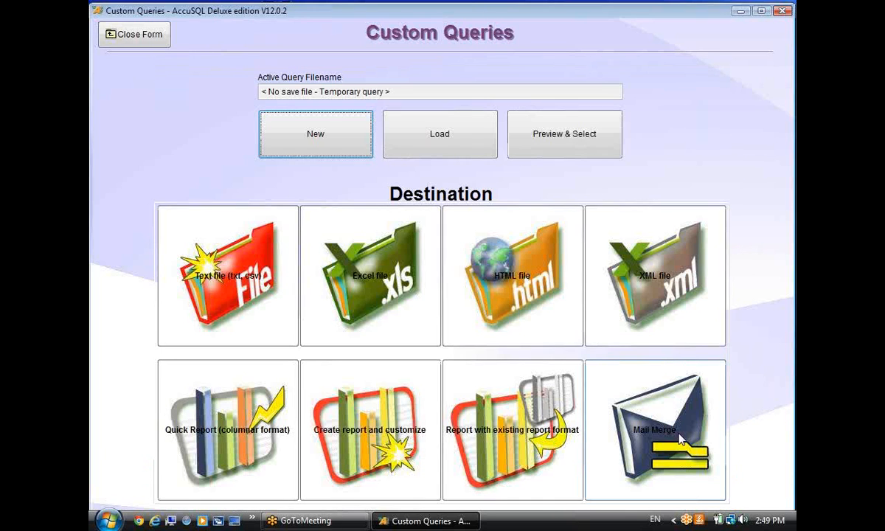
Preview the query's records, select all rows, and close the preview.
click(583, 135)
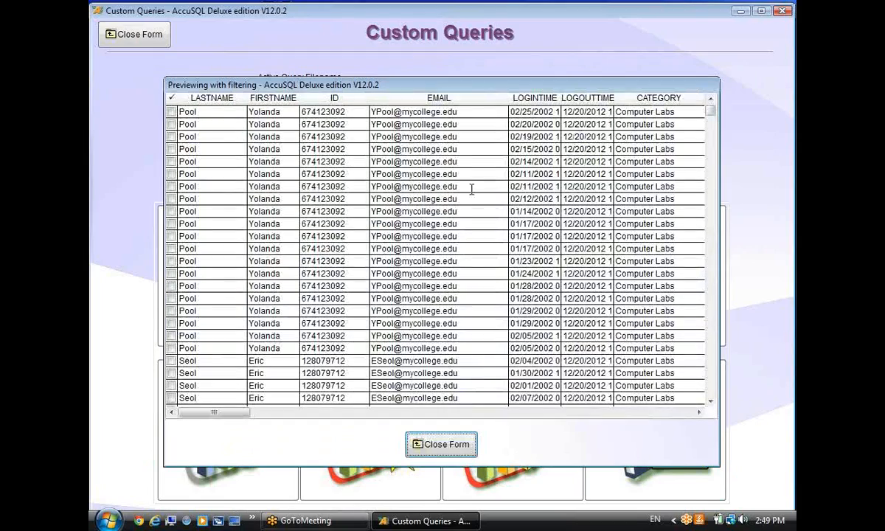
right_click(232, 186)
click(269, 258)
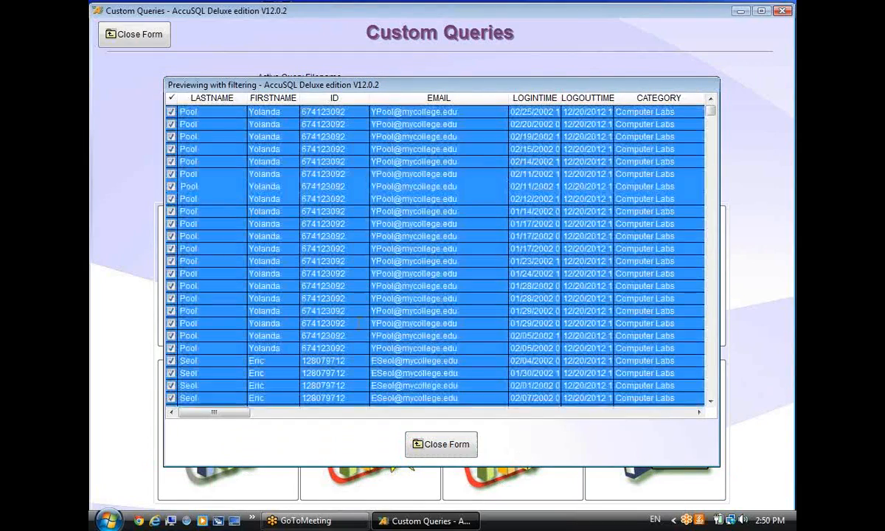
click(427, 443)
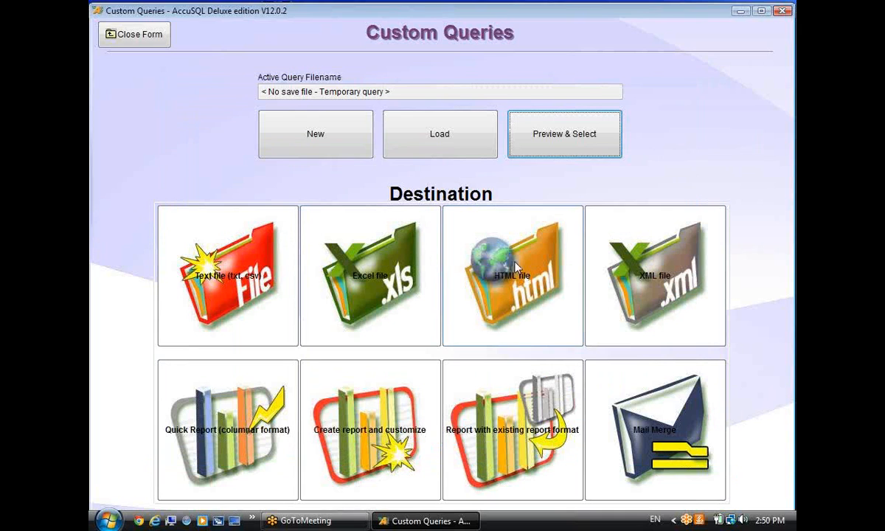
Export the query results as an HTML file named students2 on the Desktop.
click(518, 270)
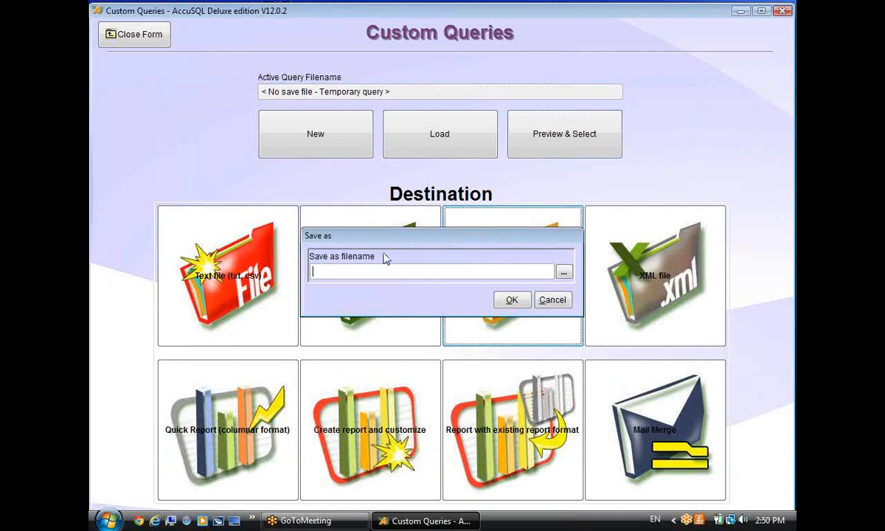
click(562, 272)
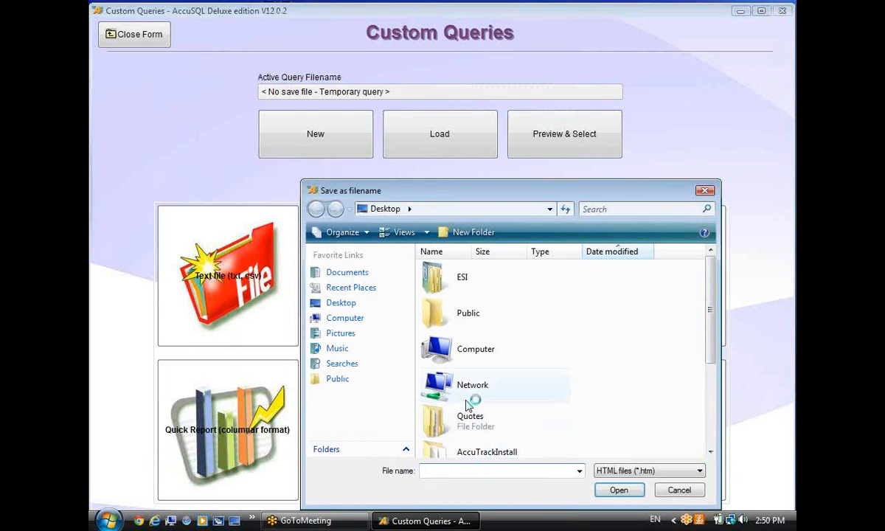
text(t)
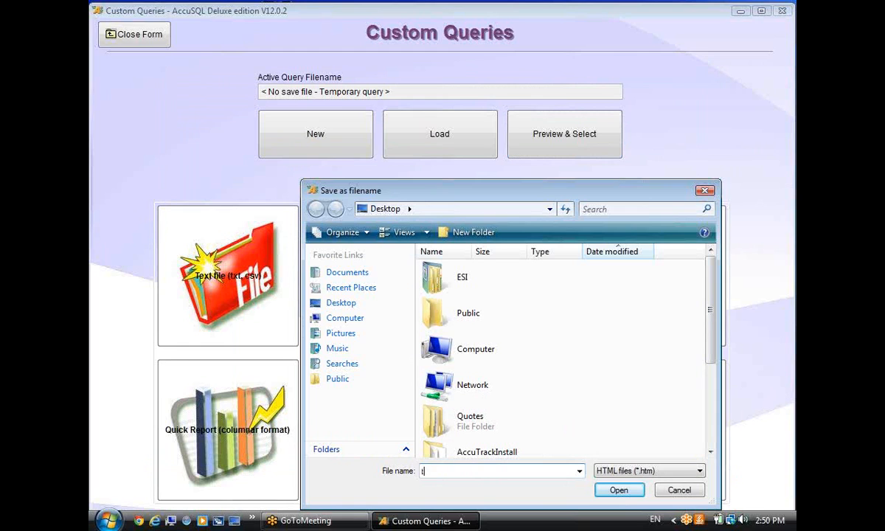
text(unsa)
key(BackSpace)
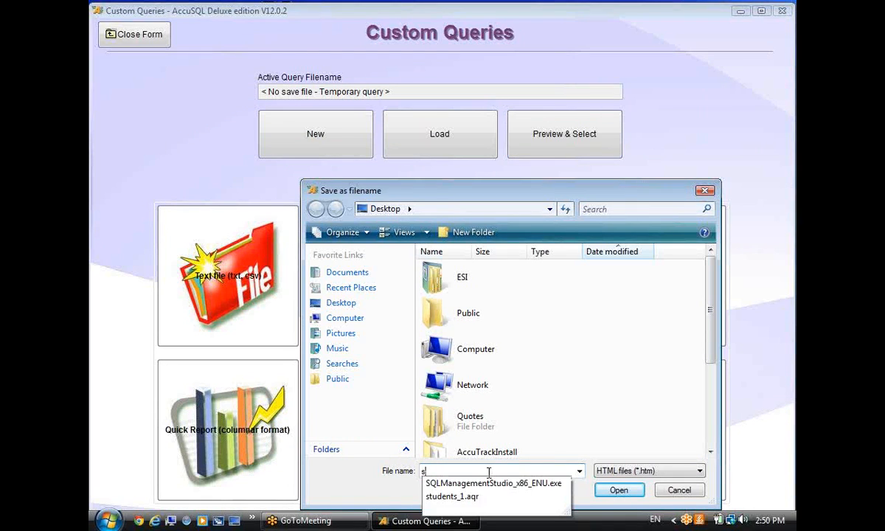
text(tudents2)
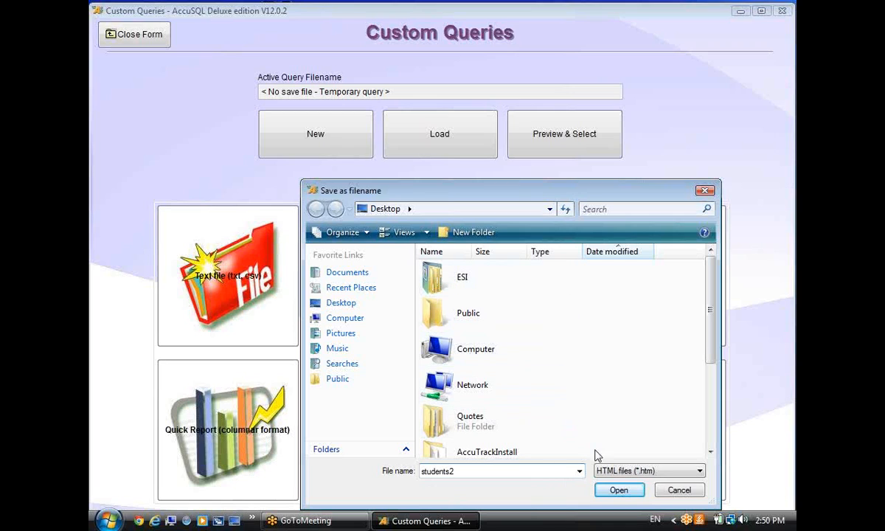
click(624, 489)
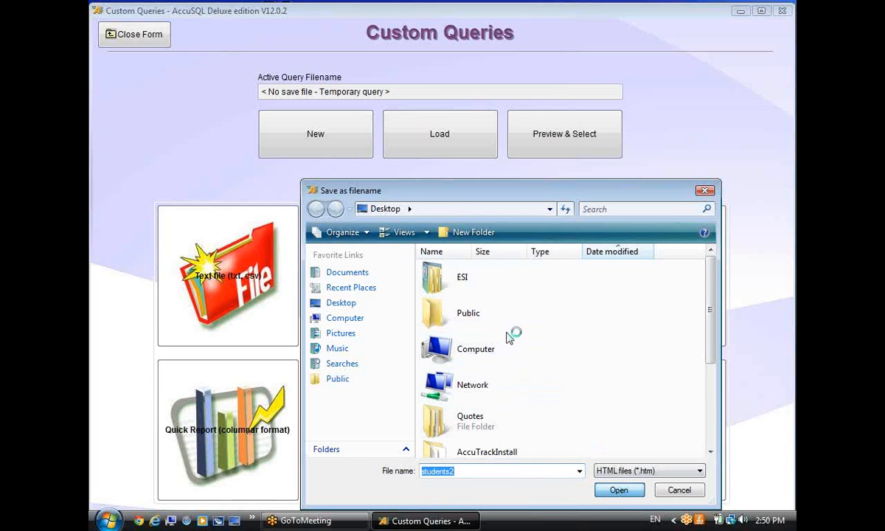
click(513, 300)
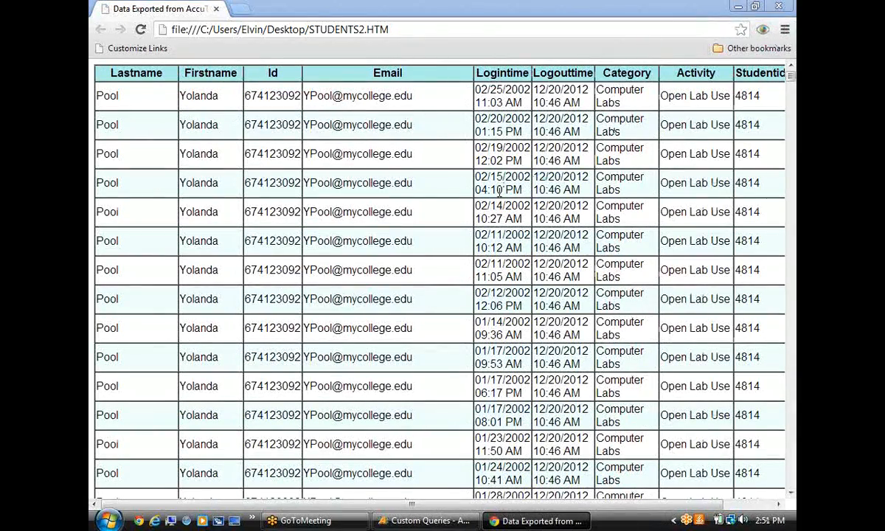
Scroll through the exported STUDENTS2.HTM table in Chrome, then close the browser.
scroll(477, 186, down, 15)
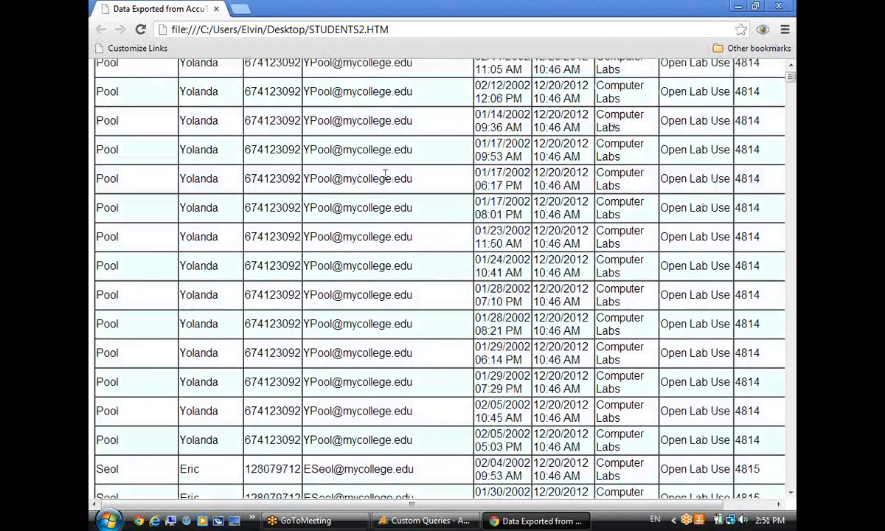
scroll(508, 238, down, 10)
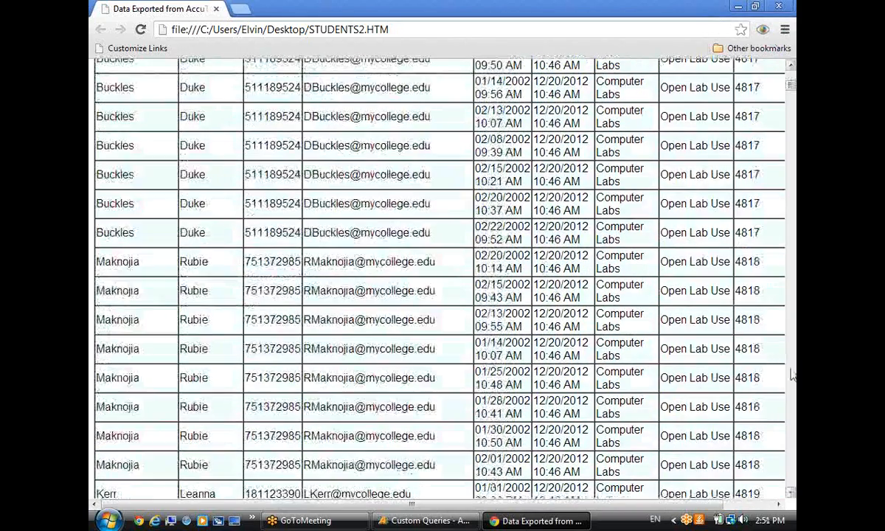
click(790, 392)
scroll(791, 392, down, 11)
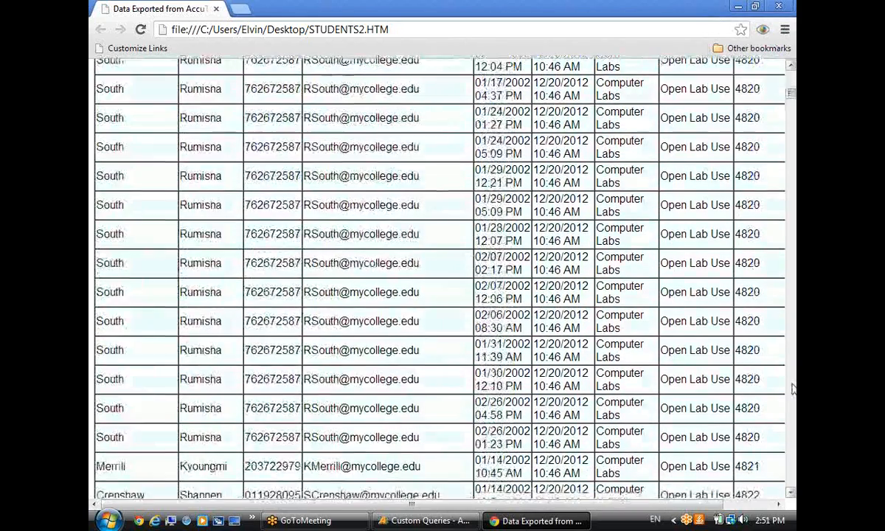
scroll(792, 476, down, 12)
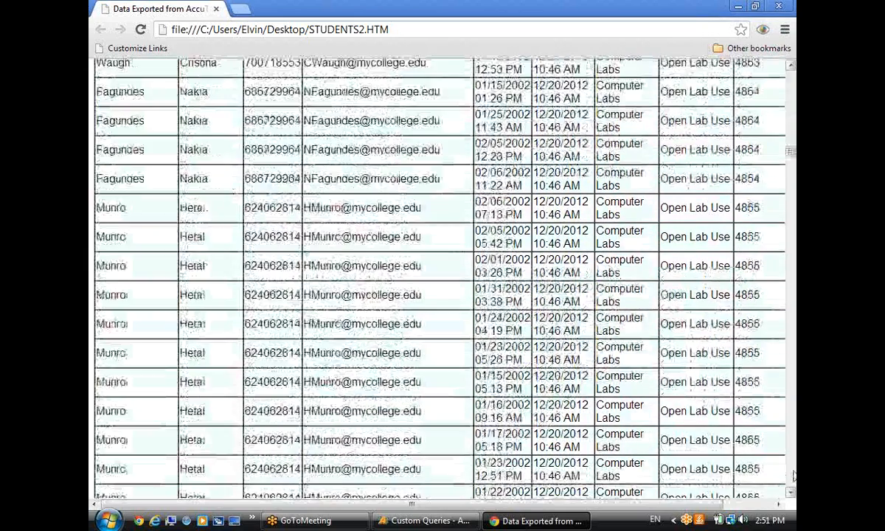
click(794, 476)
click(793, 476)
click(794, 475)
click(780, 6)
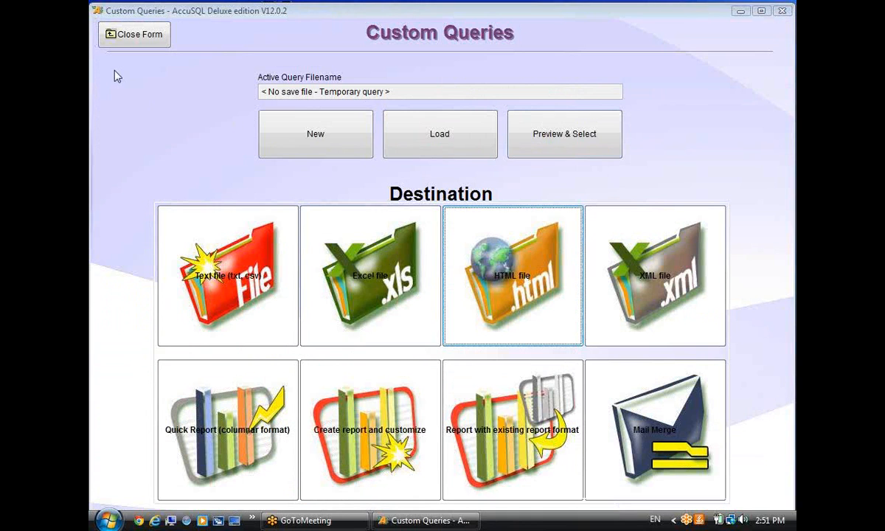
Close the Custom Queries form, reopen Query Generator, and start a new Students-based query.
click(129, 37)
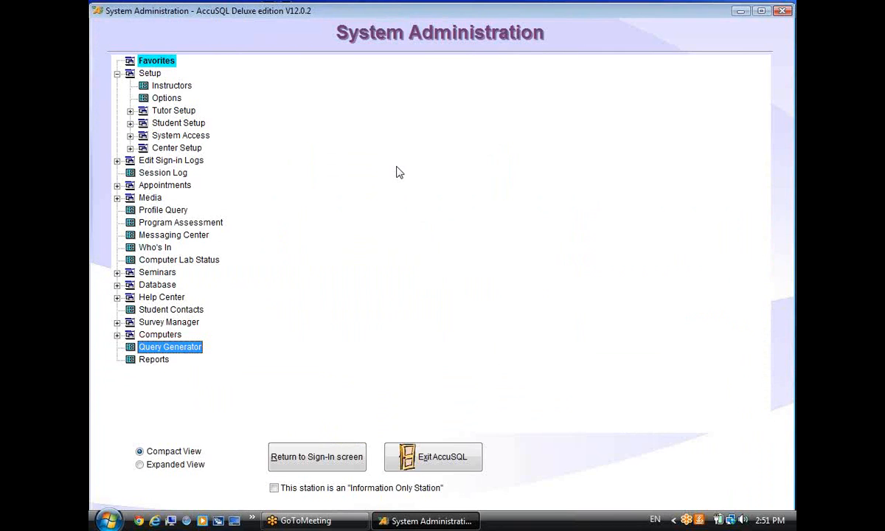
double_click(181, 347)
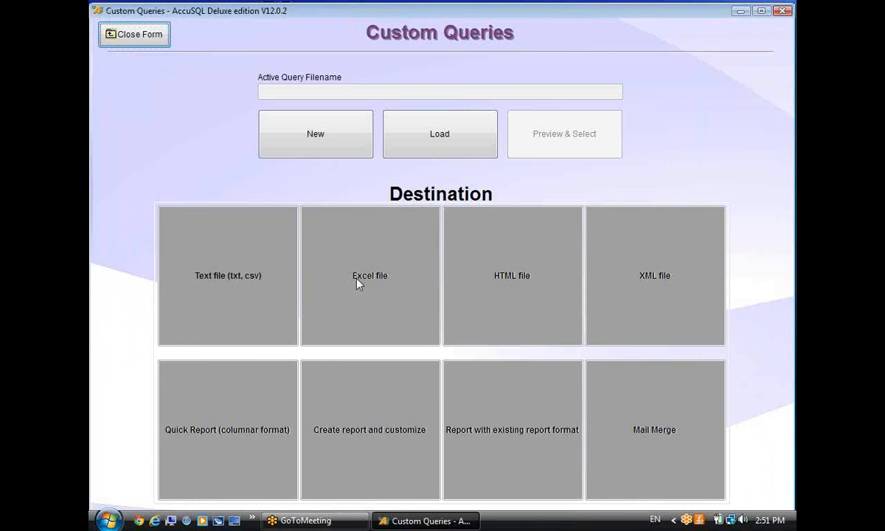
click(296, 154)
click(191, 306)
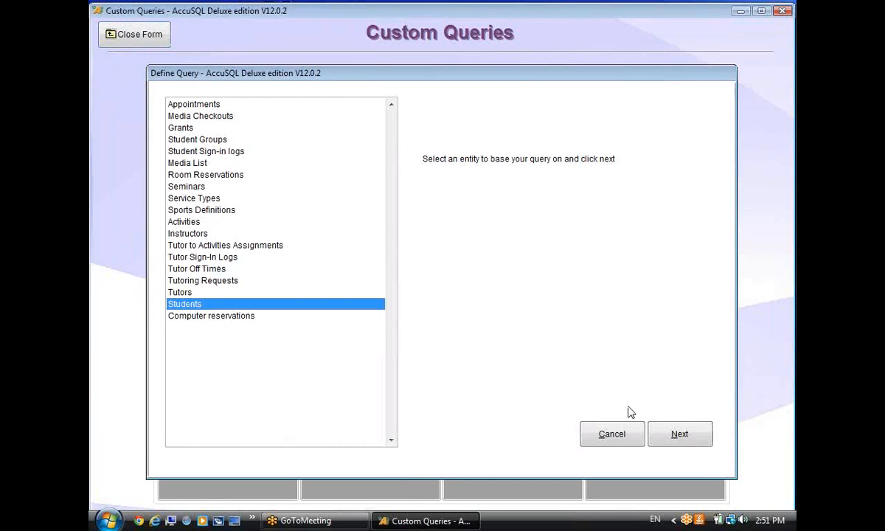
Add the Students fields Lastname, Firstname, Email and ID to the query.
click(655, 436)
click(162, 96)
click(186, 106)
click(186, 131)
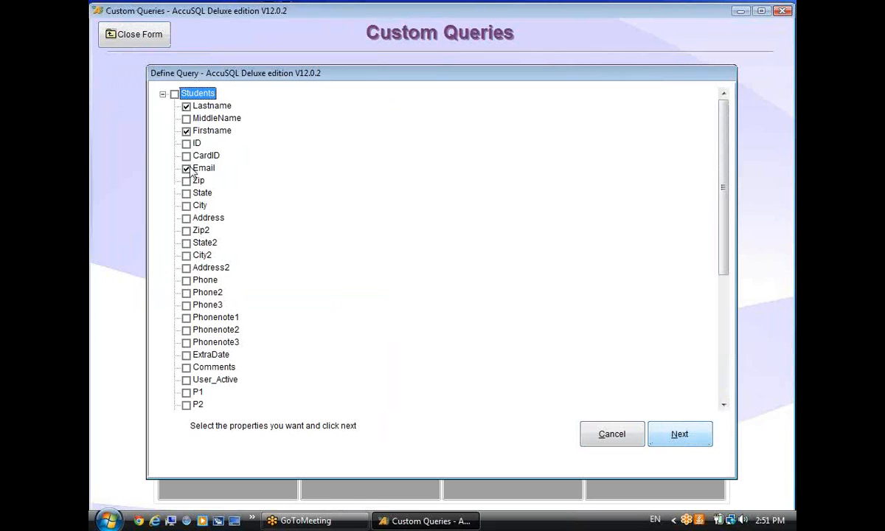
click(186, 143)
Add sign-in LoginTime and LogOutTime plus activity Category and Activity fields, then continue to filters.
drag(722, 222, 710, 328)
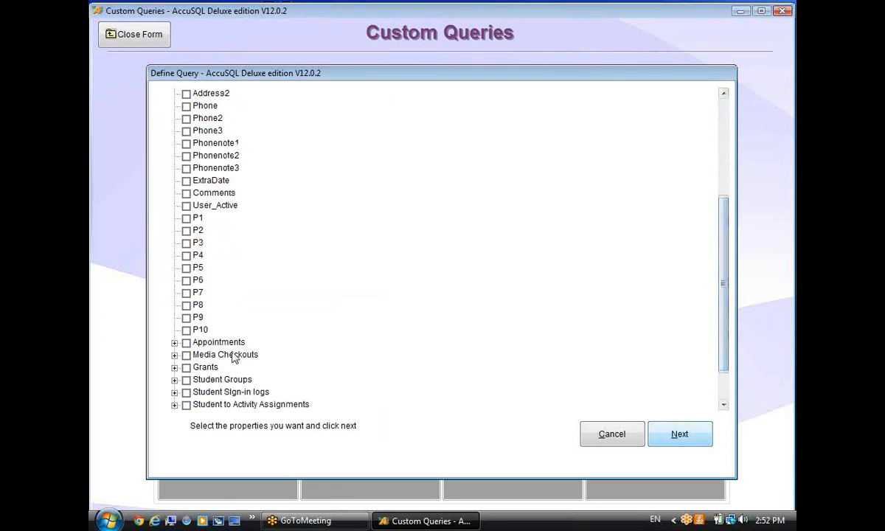
click(174, 392)
click(197, 404)
scroll(338, 378, down, 2)
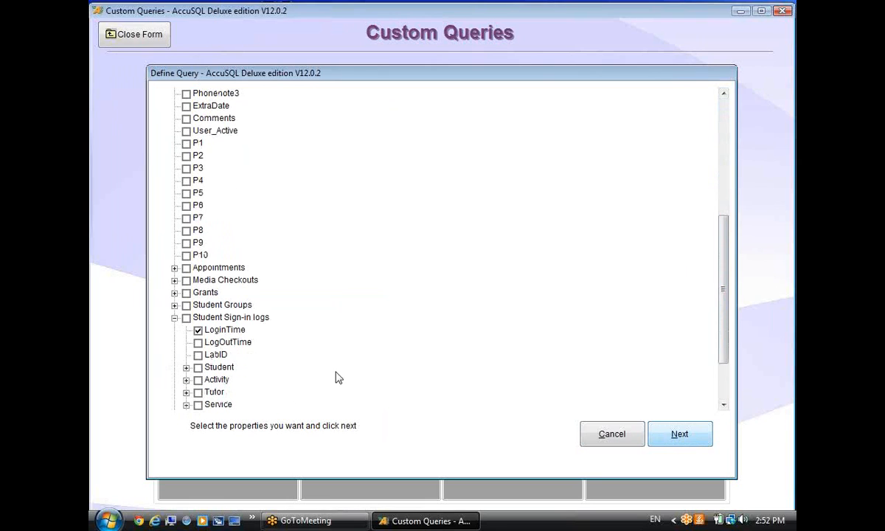
click(198, 343)
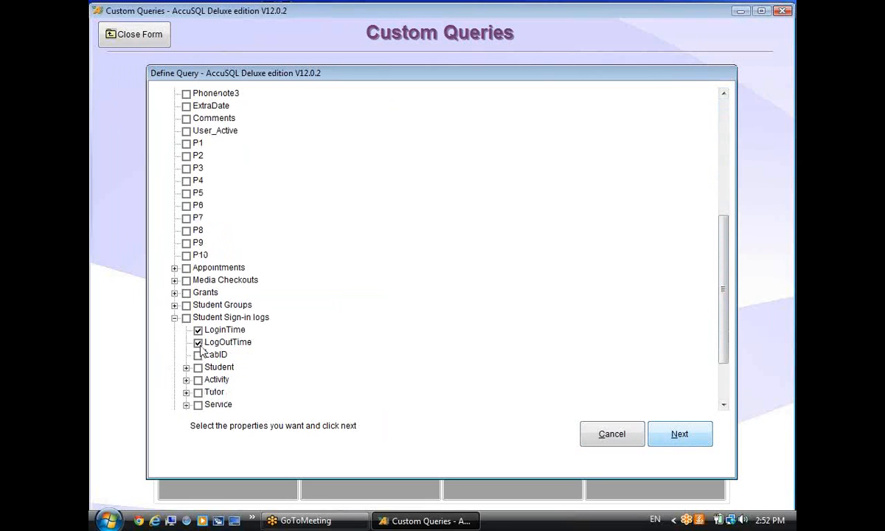
click(185, 379)
click(209, 392)
scroll(236, 402, down, 1)
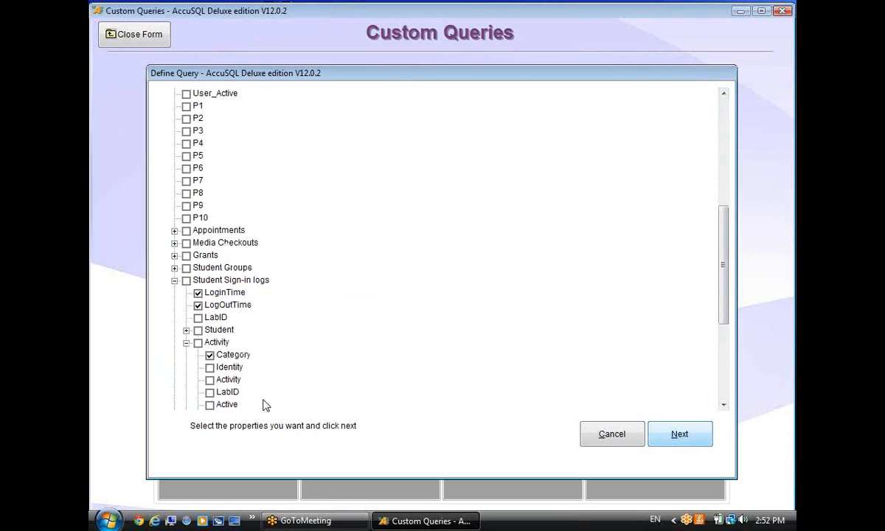
click(209, 380)
drag(728, 289, 721, 334)
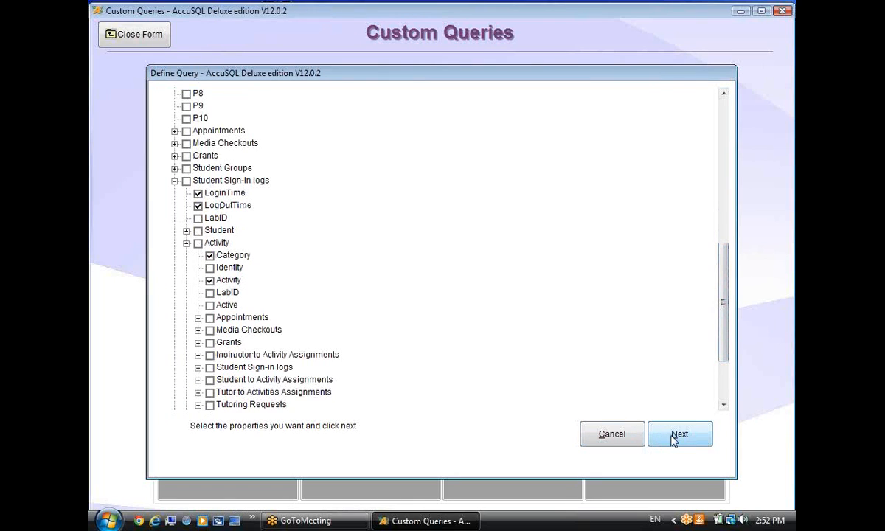
click(674, 438)
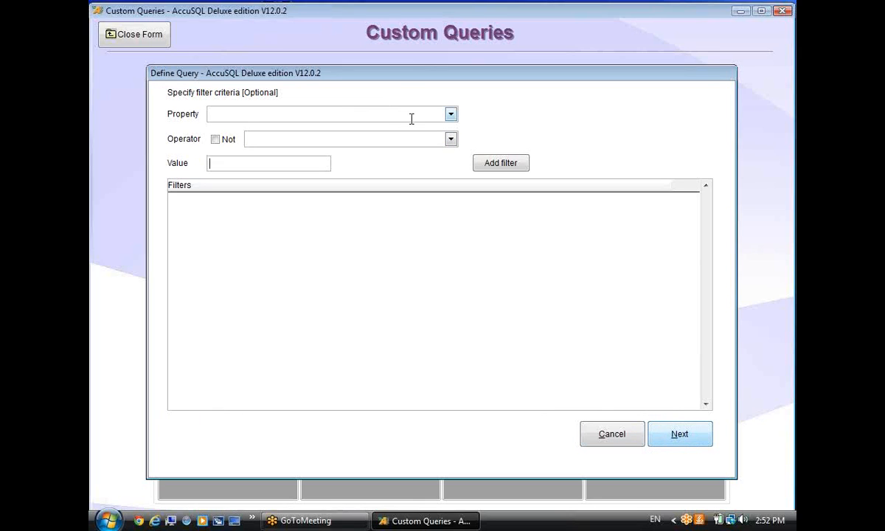
Add a filter keeping only LoginTime greater than 01/01/2013.
click(450, 113)
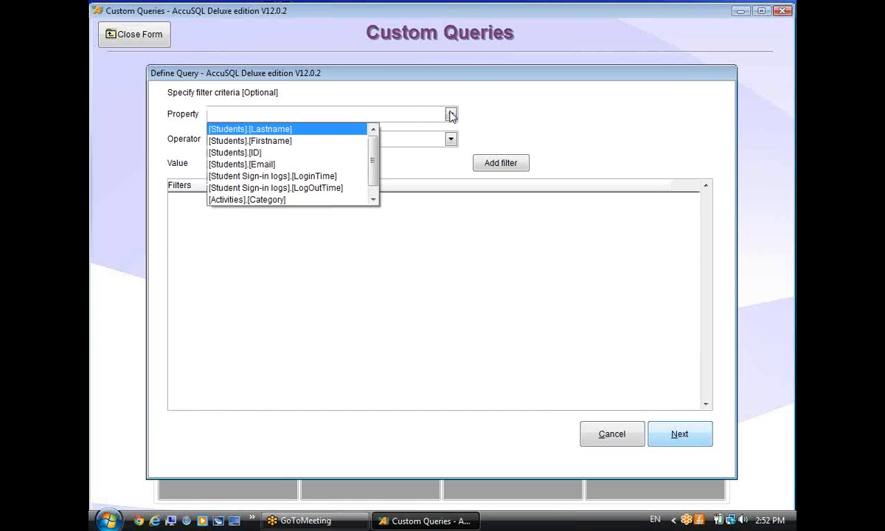
click(382, 184)
click(451, 114)
click(330, 177)
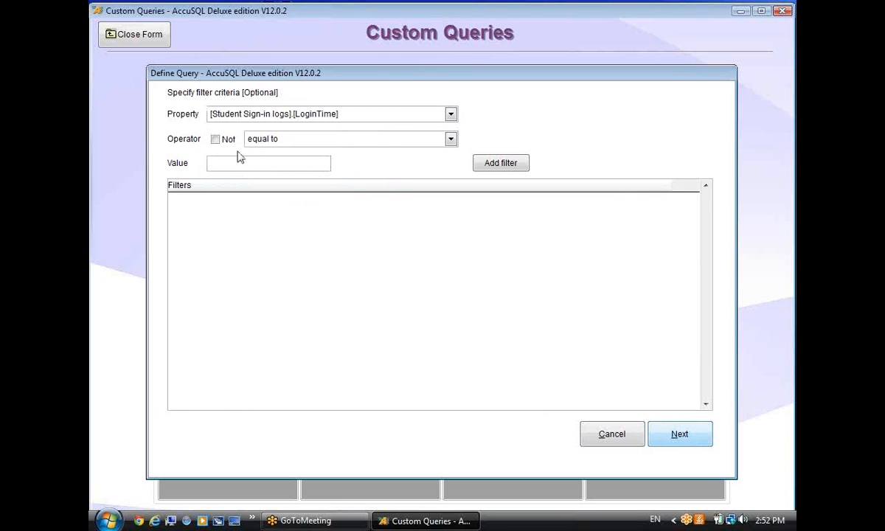
click(449, 140)
click(395, 166)
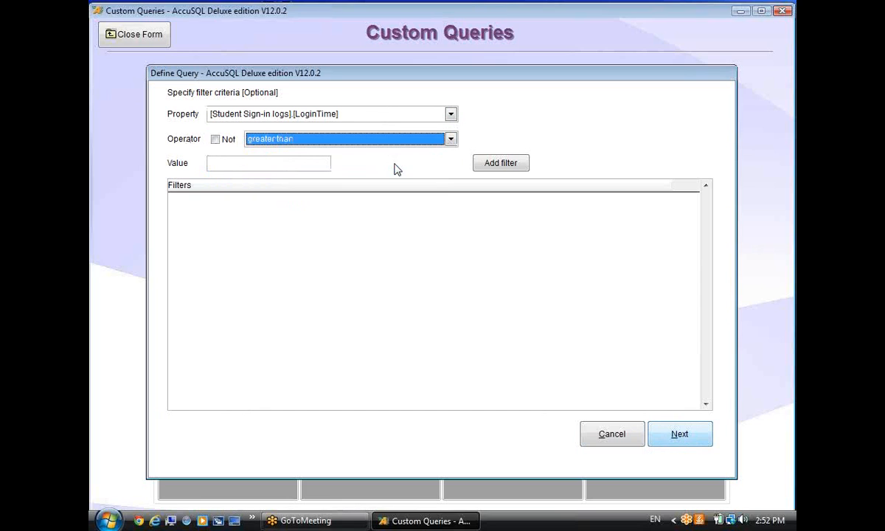
click(285, 163)
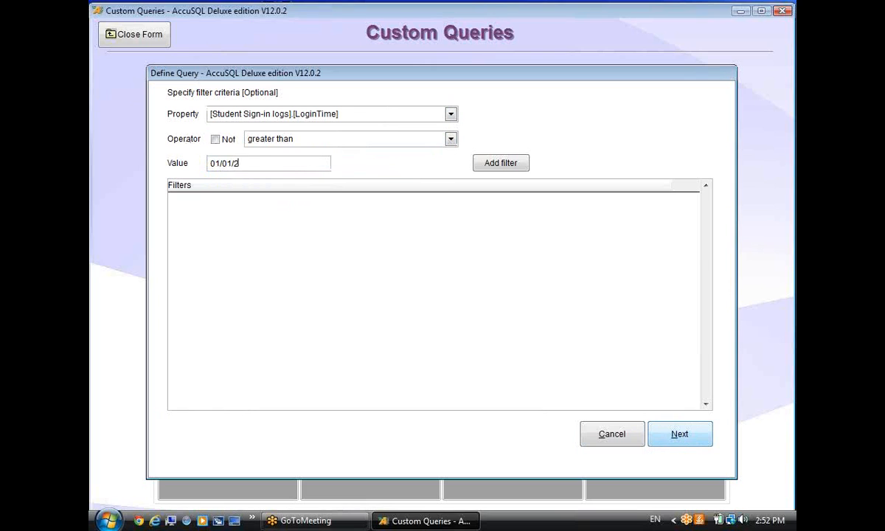
text(01/01/2013)
click(516, 163)
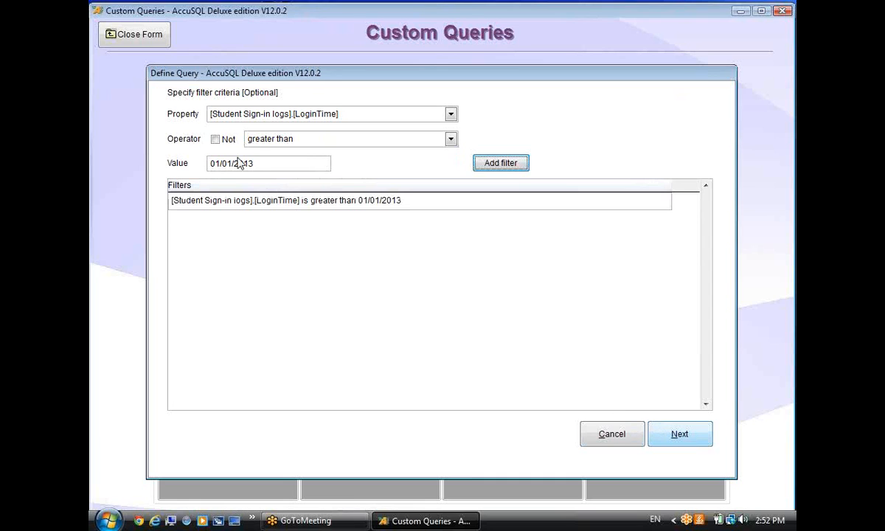
Sort by student Lastname, finish the query, and open its preview.
click(659, 435)
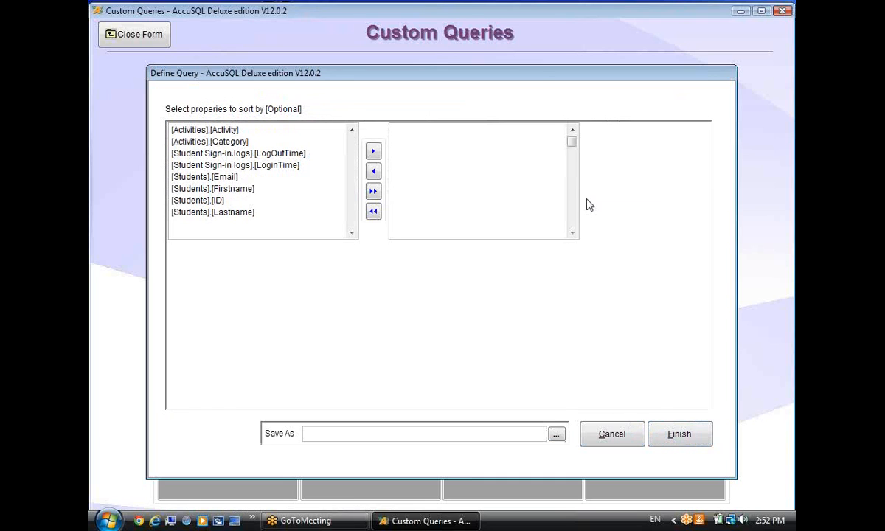
double_click(239, 214)
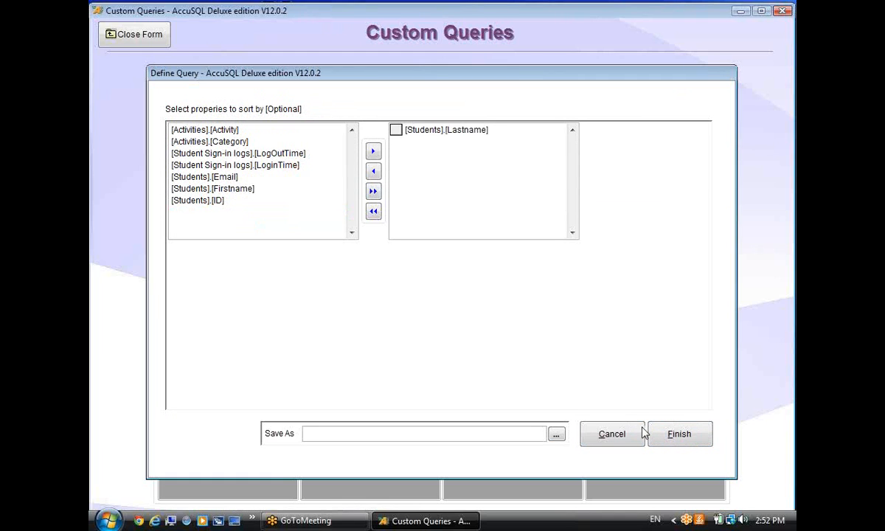
click(670, 435)
click(546, 153)
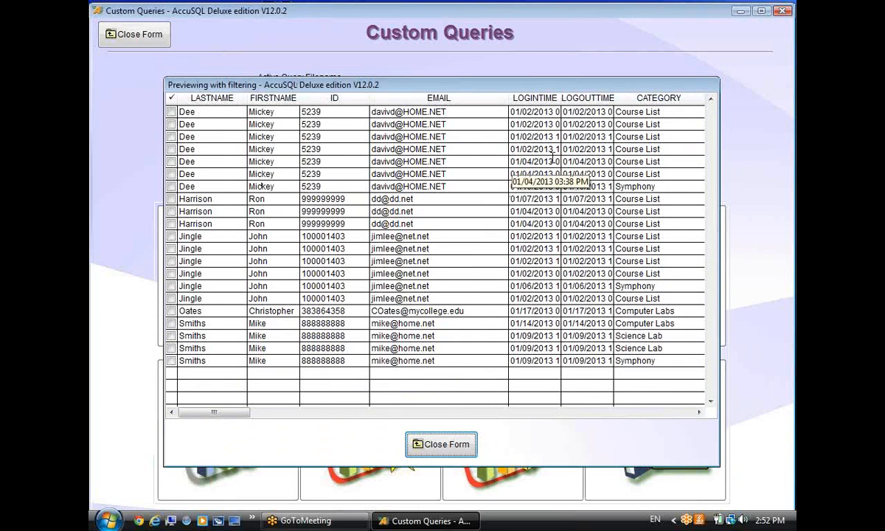
Widen the LOGINTIME column, select all 21 preview rows, and close the preview.
drag(561, 98, 587, 98)
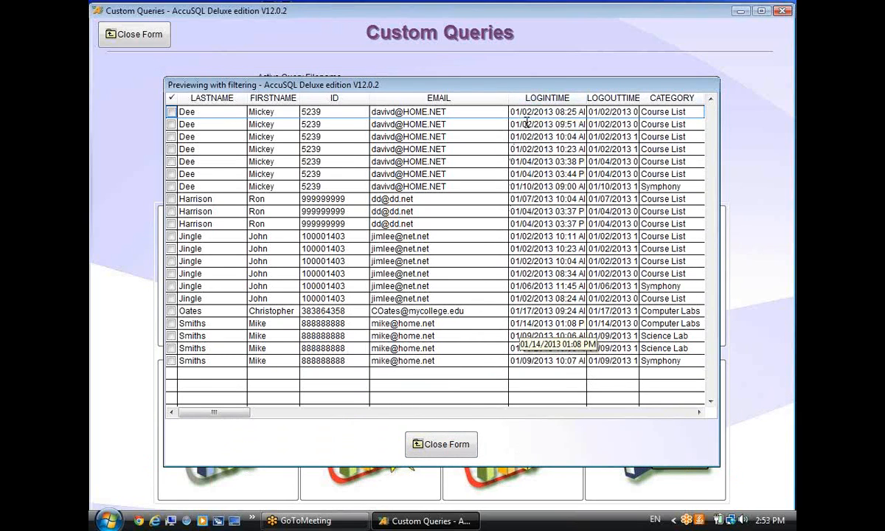
right_click(318, 153)
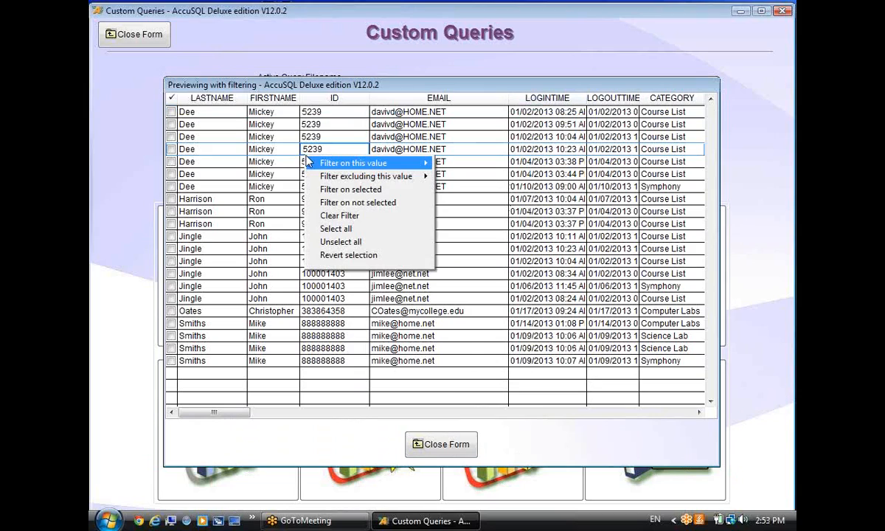
click(336, 229)
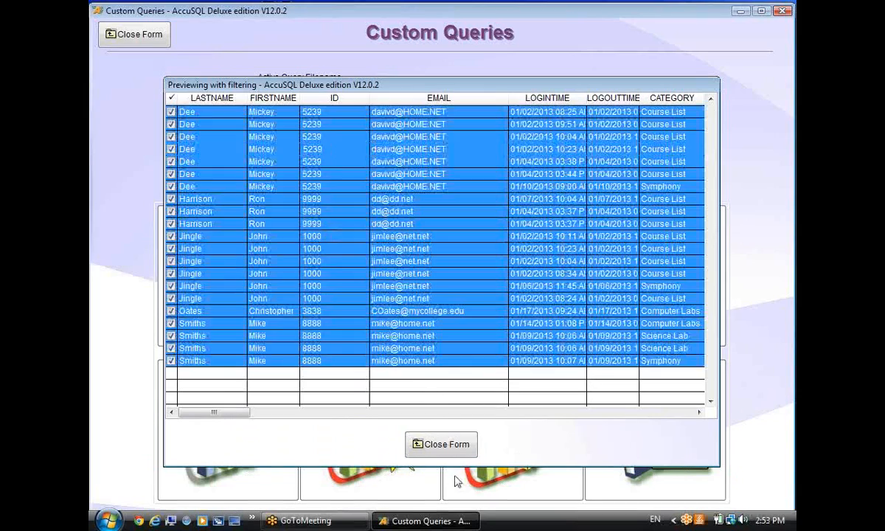
click(424, 447)
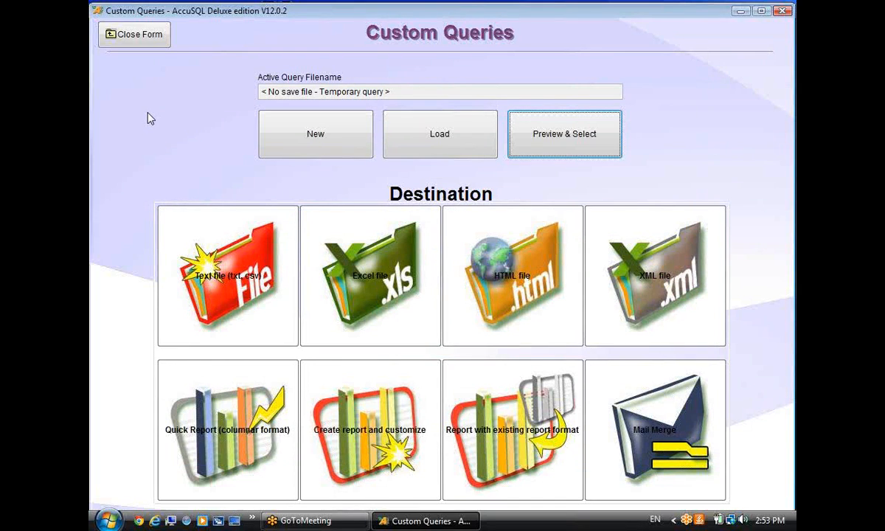
Export the query results as the XML file stu99.xml on the Desktop.
click(627, 263)
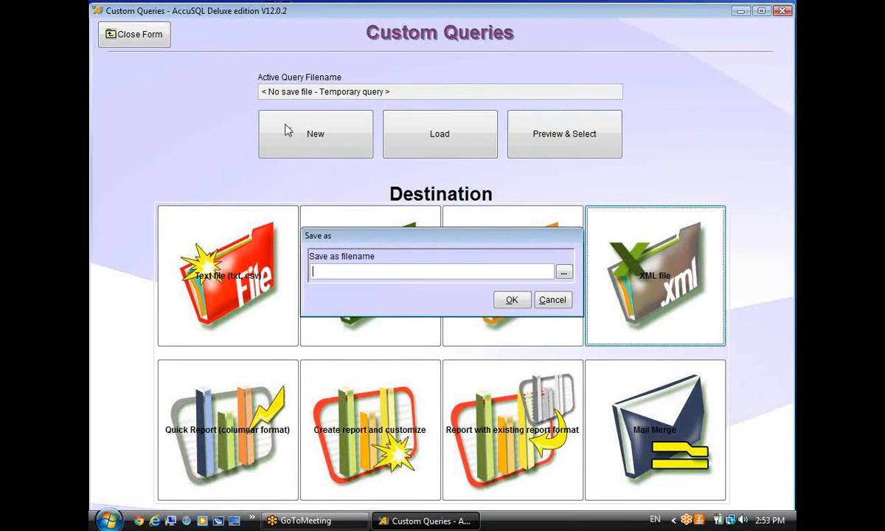
click(564, 272)
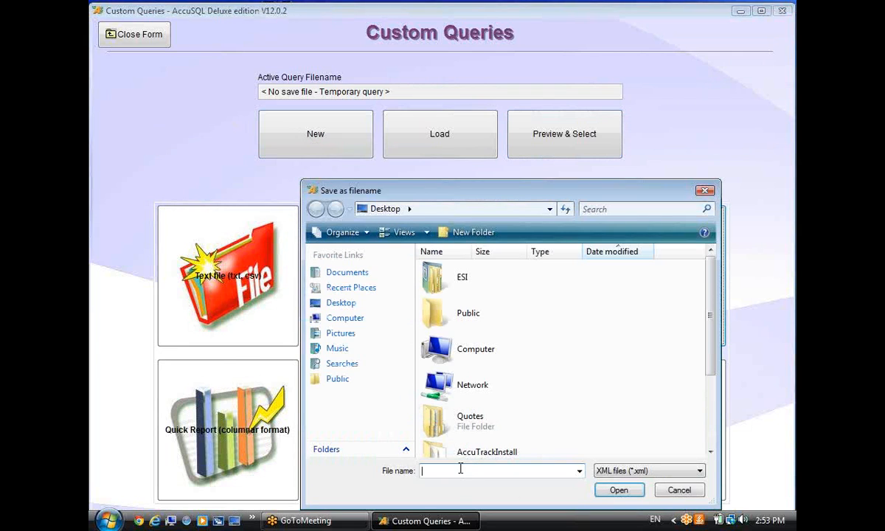
text(stu99)
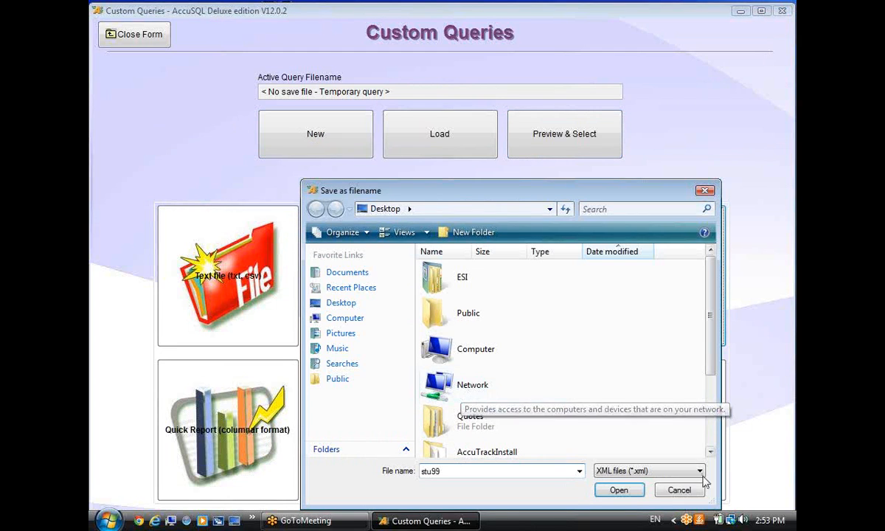
click(618, 490)
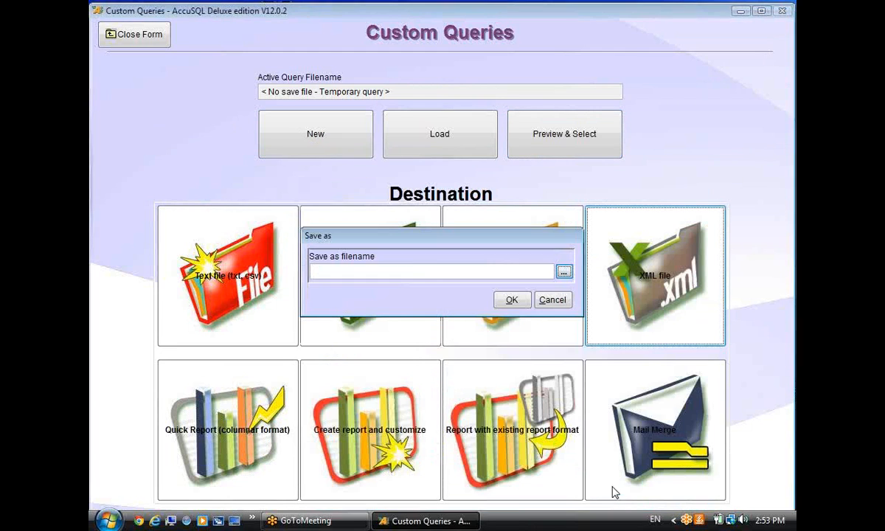
click(511, 299)
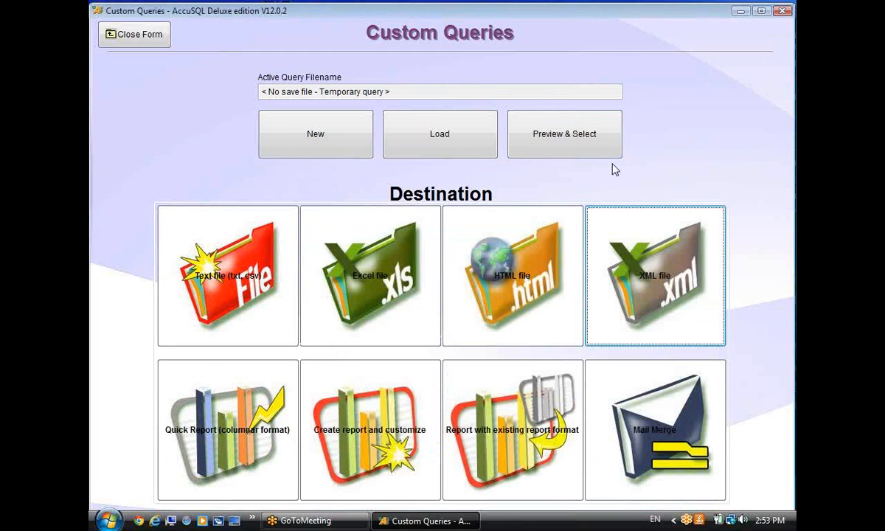
Launch Excel and pick STU99.XML from the Desktop via From XML Data Import.
click(741, 11)
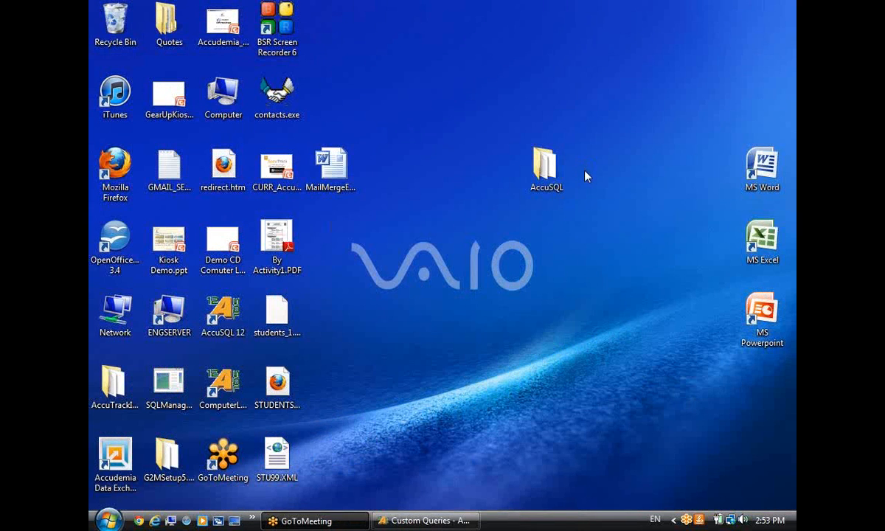
double_click(741, 242)
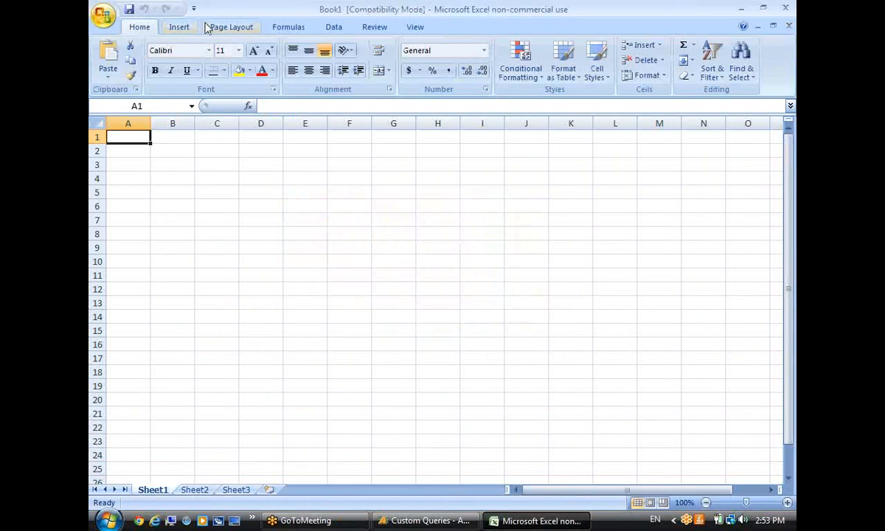
click(324, 29)
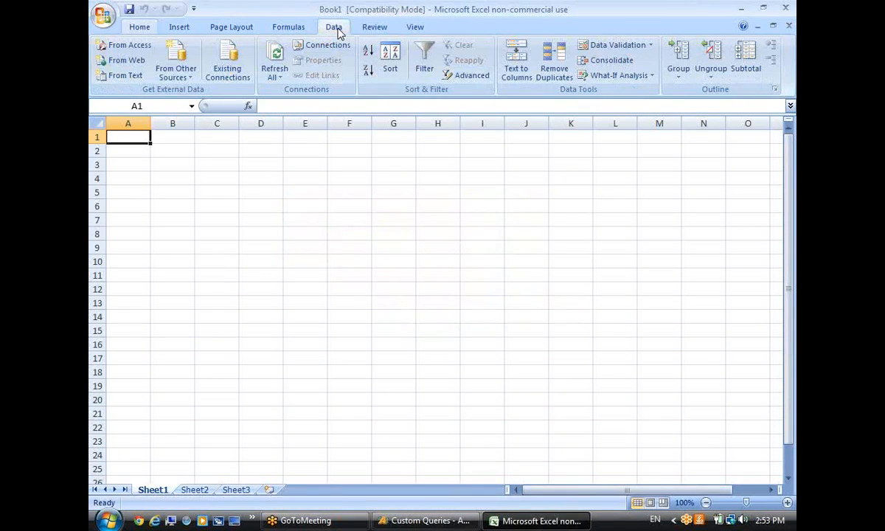
click(176, 67)
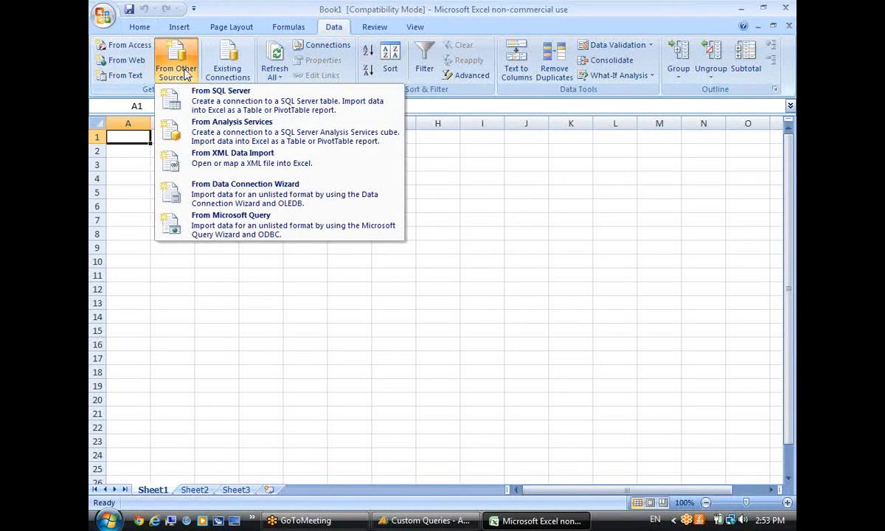
click(252, 157)
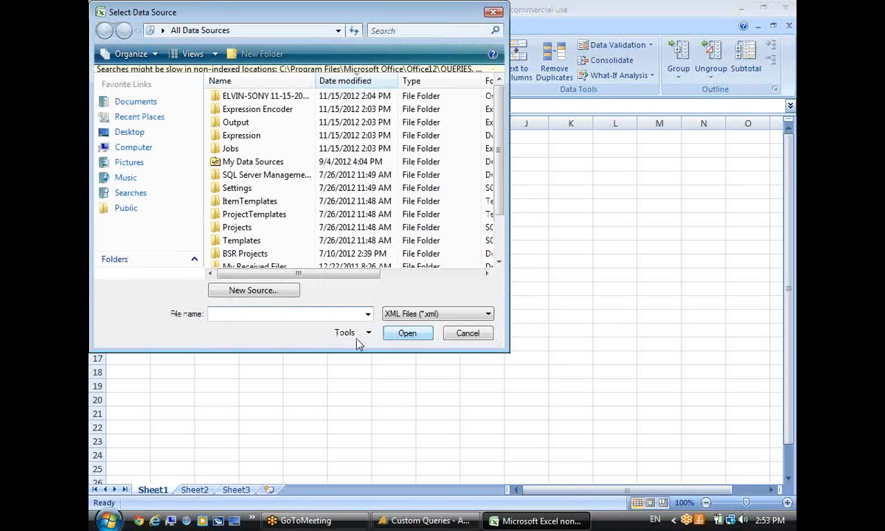
click(133, 158)
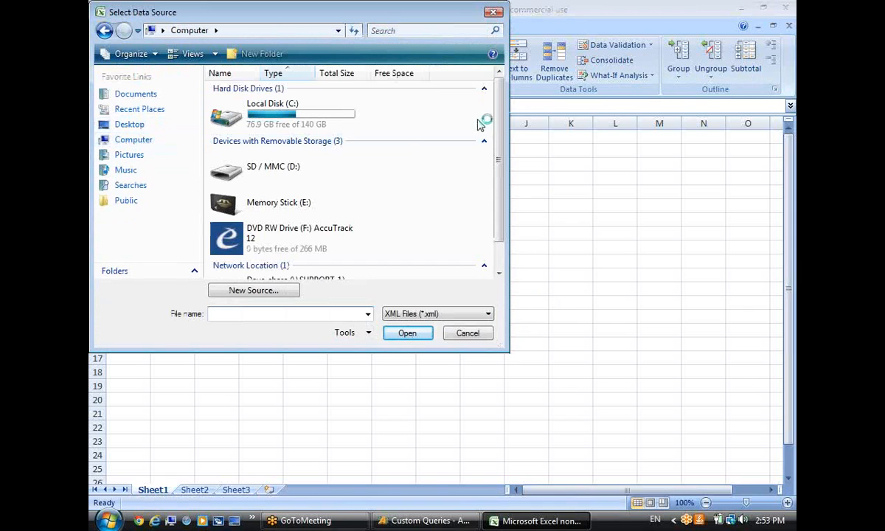
mouse_move(498, 130)
mouse_down()
mouse_move(499, 172)
mouse_move(498, 134)
mouse_up()
click(139, 125)
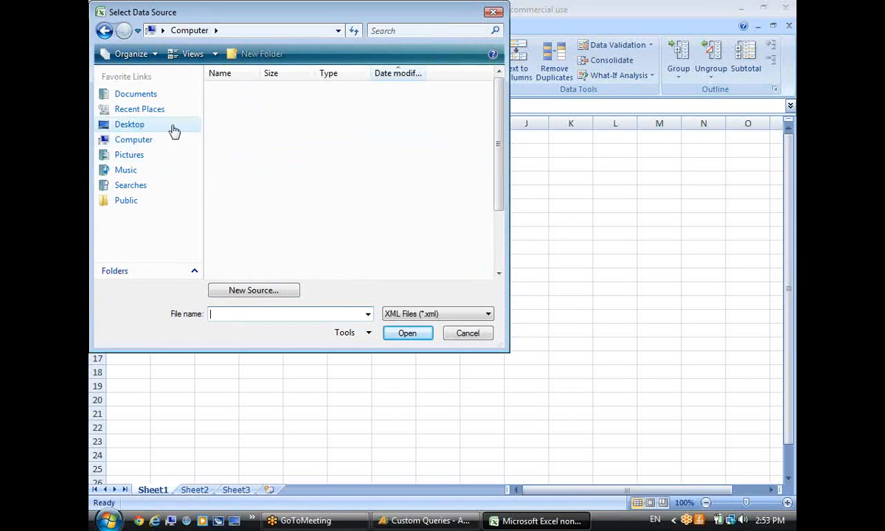
drag(502, 140, 502, 257)
click(269, 258)
click(408, 332)
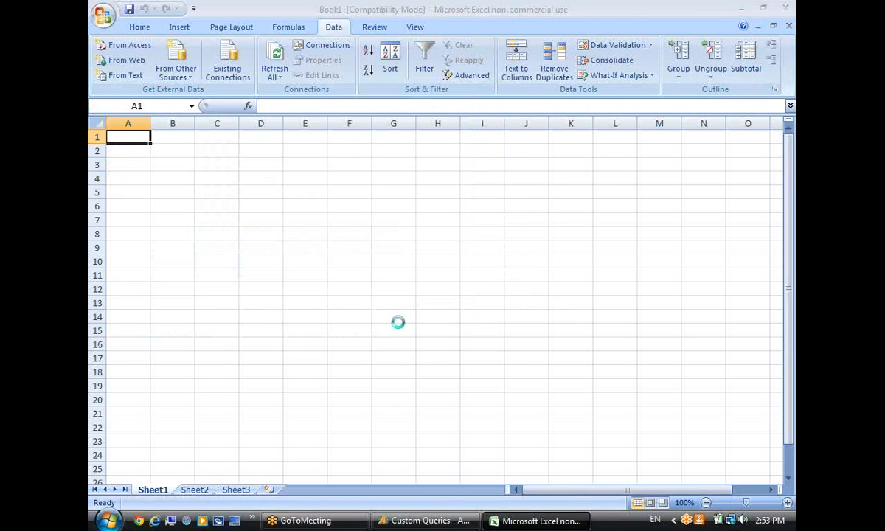
Import the STU99.XML data into Sheet1 at $A$1 and scroll across the resulting table.
click(312, 297)
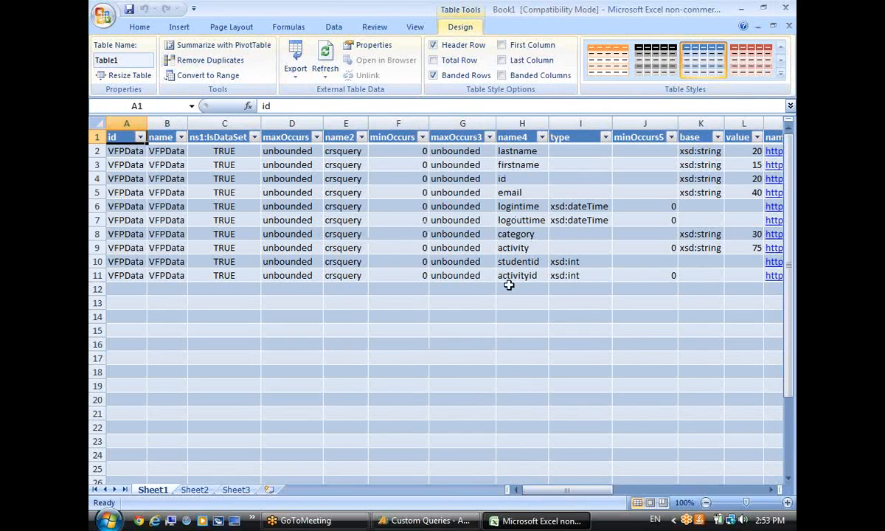
drag(580, 492, 598, 493)
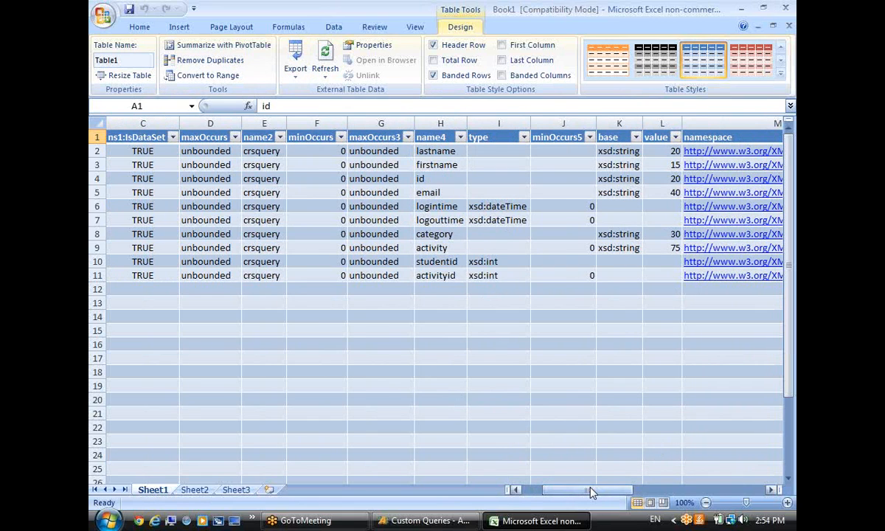
drag(590, 492, 633, 492)
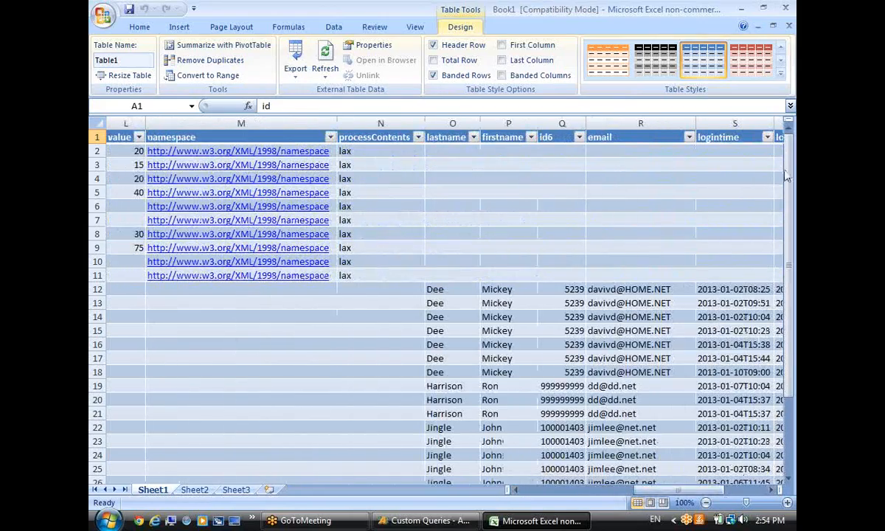
drag(785, 295, 785, 301)
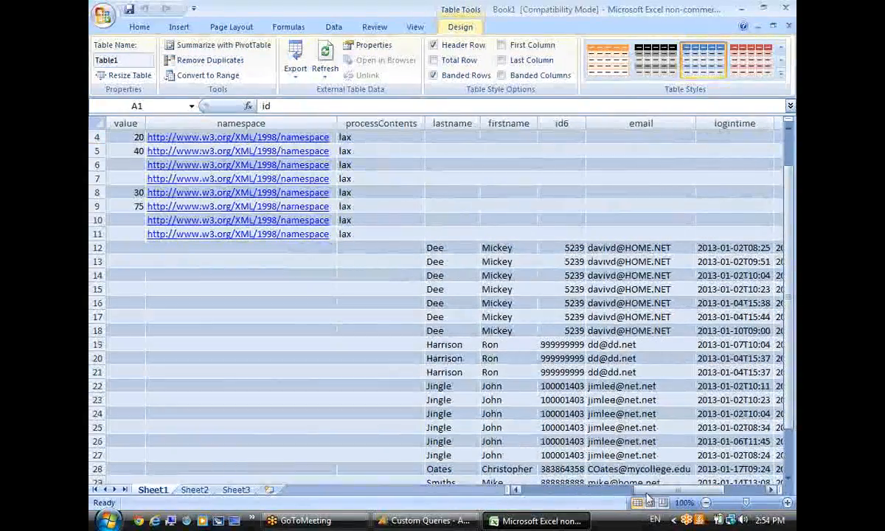
drag(682, 494, 697, 492)
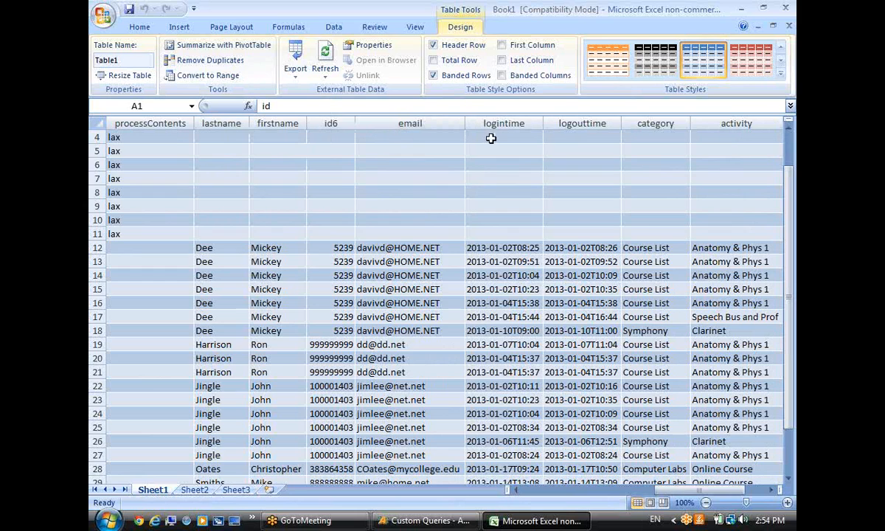
drag(697, 493, 705, 496)
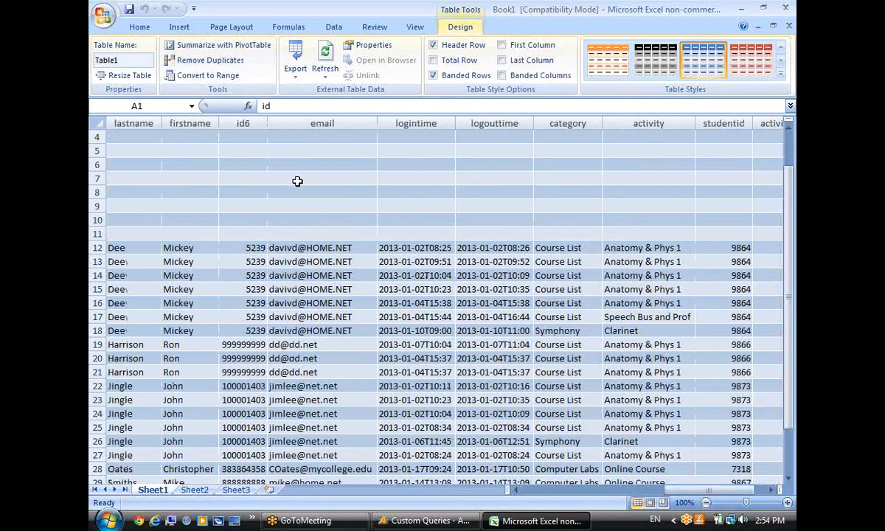
click(546, 492)
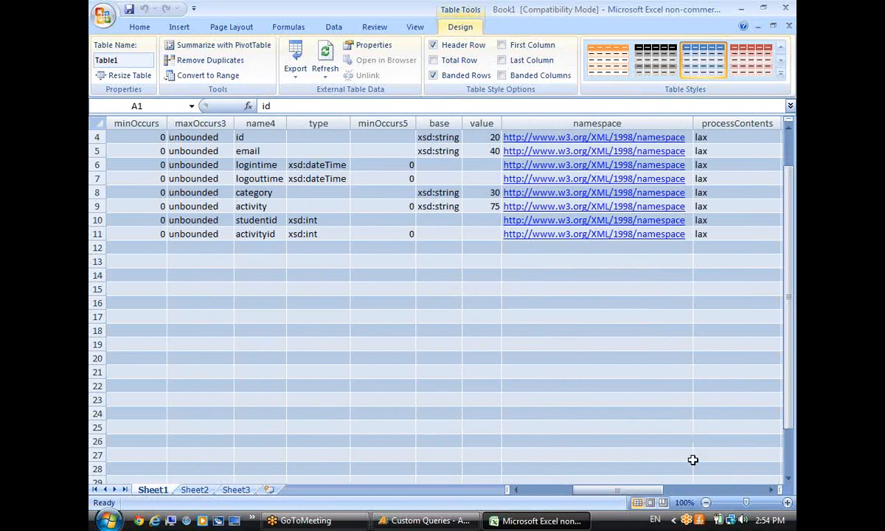
click(725, 491)
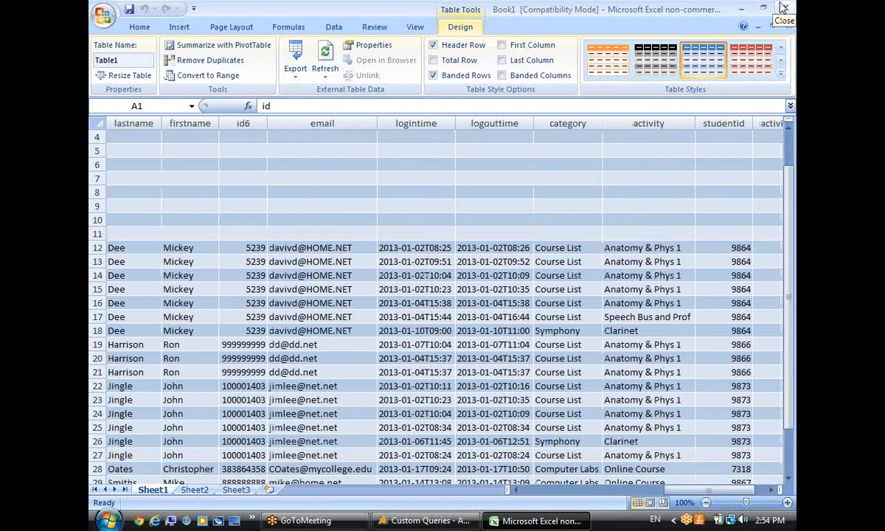
Close the Excel workbook, return to AccuSQL and close the custom queries form.
click(786, 9)
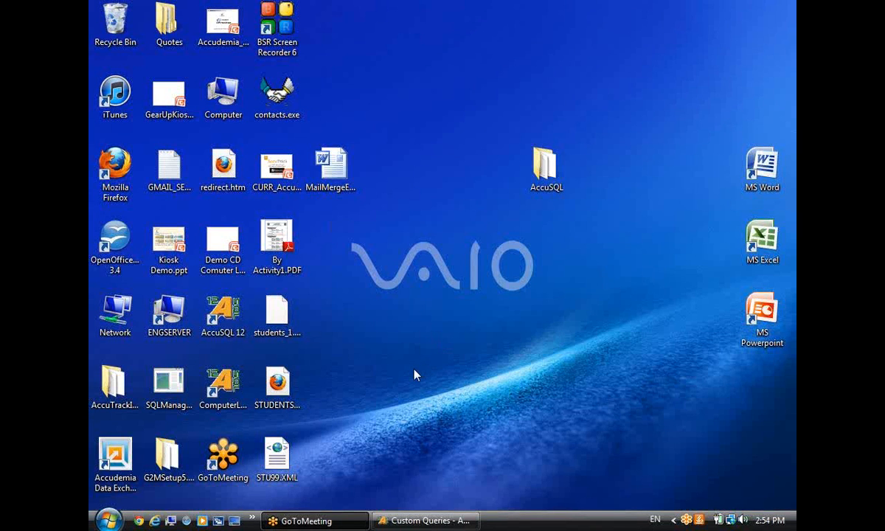
click(405, 521)
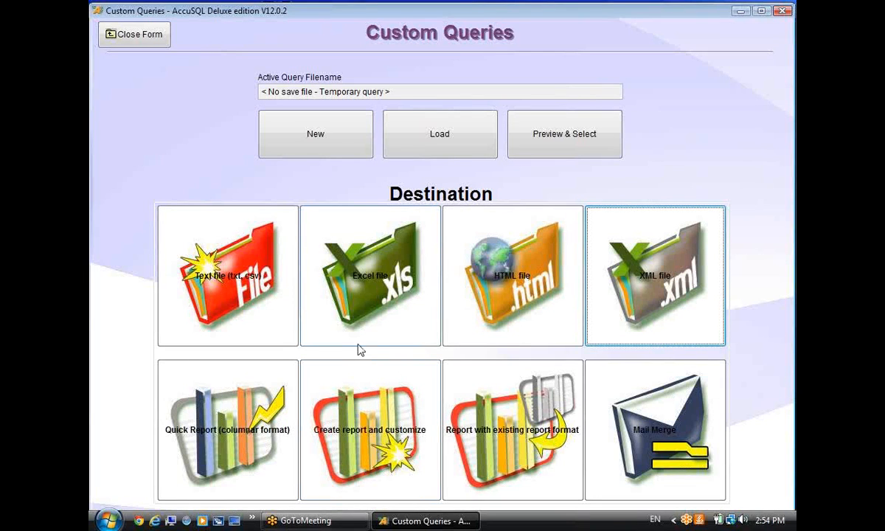
click(137, 37)
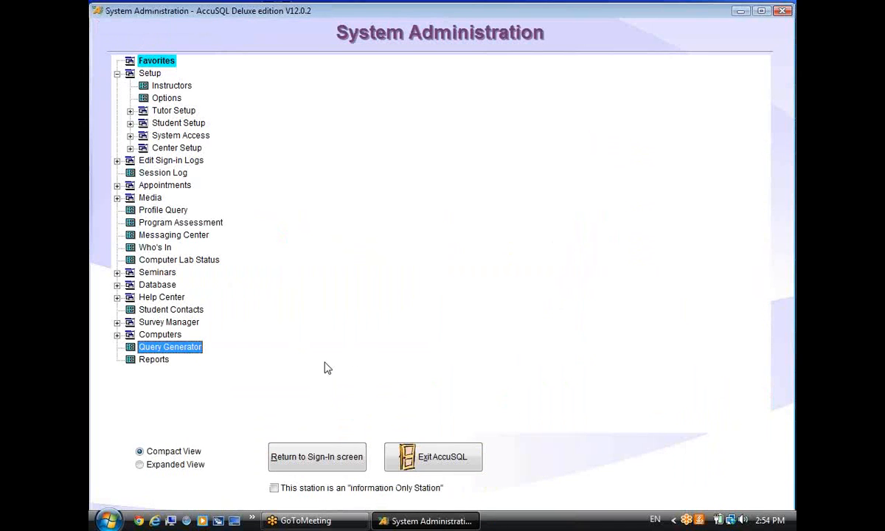
Start a new Query Generator query based on Students and advance to property selection.
mouse_move(190, 357)
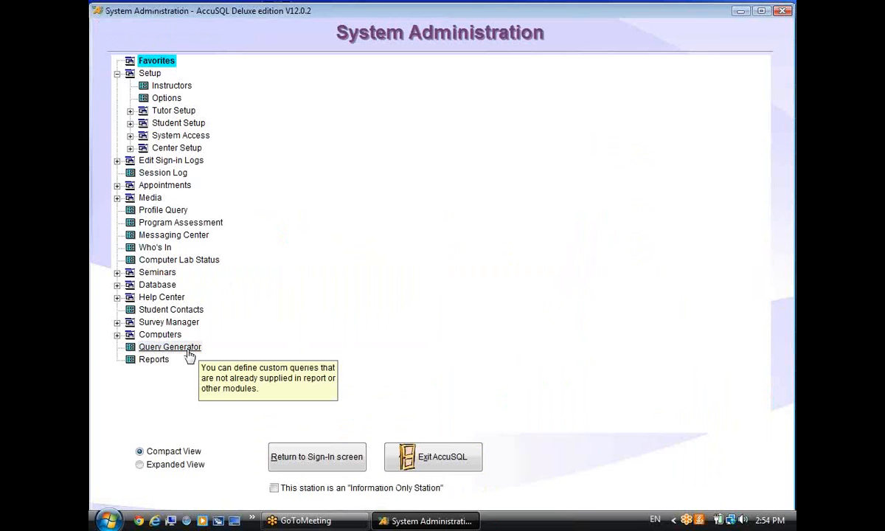
click(238, 350)
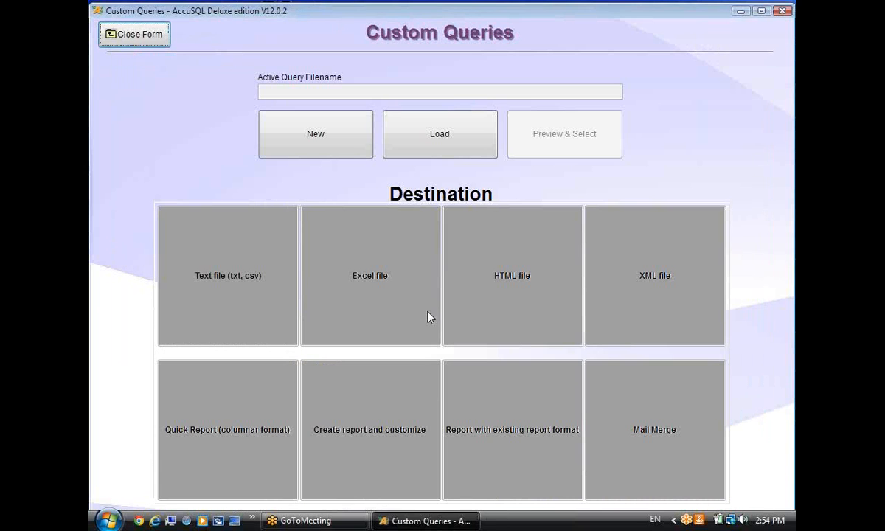
click(316, 135)
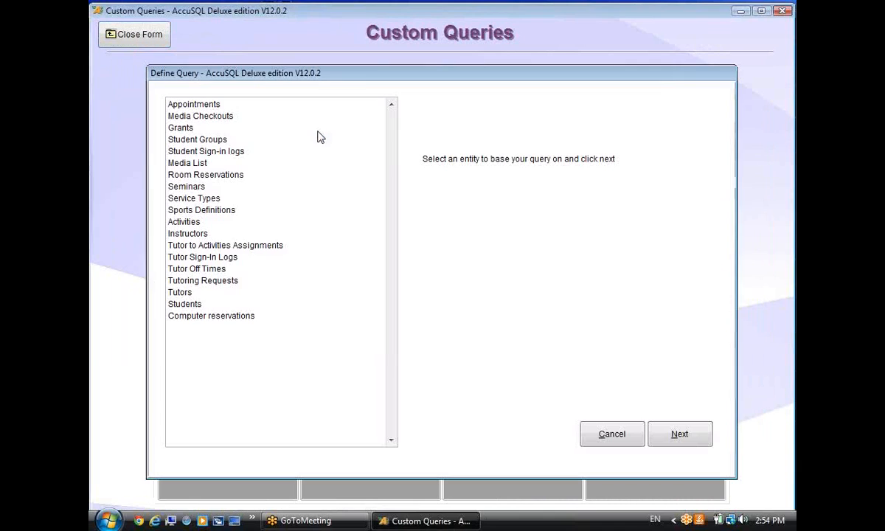
click(190, 304)
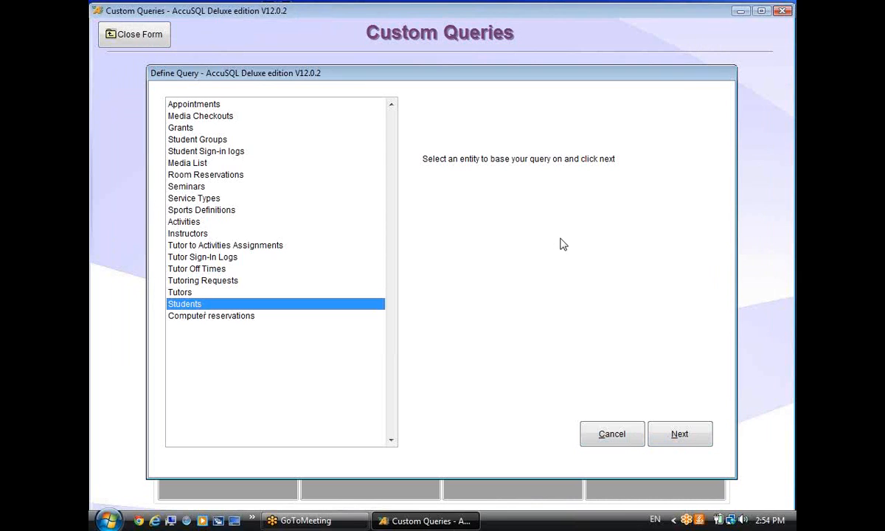
click(679, 435)
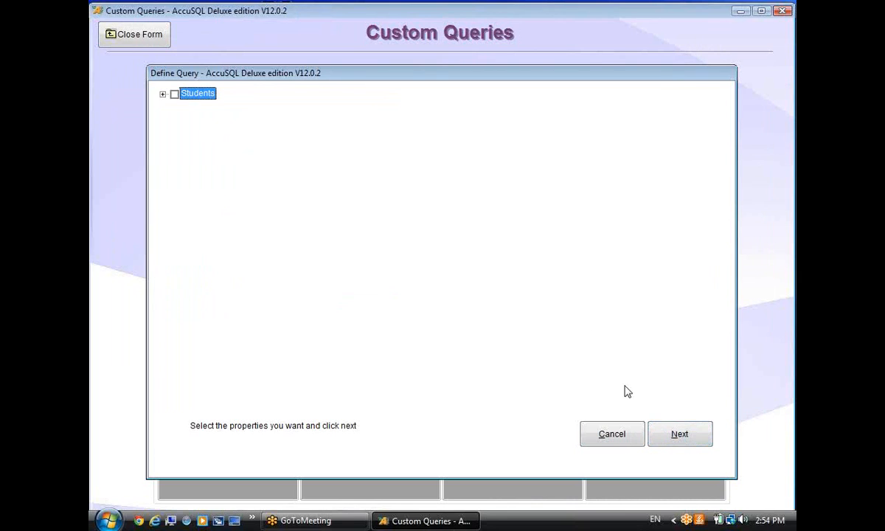
Include the student Lastname, Firstname and Email fields in the query.
click(163, 95)
click(186, 106)
click(185, 130)
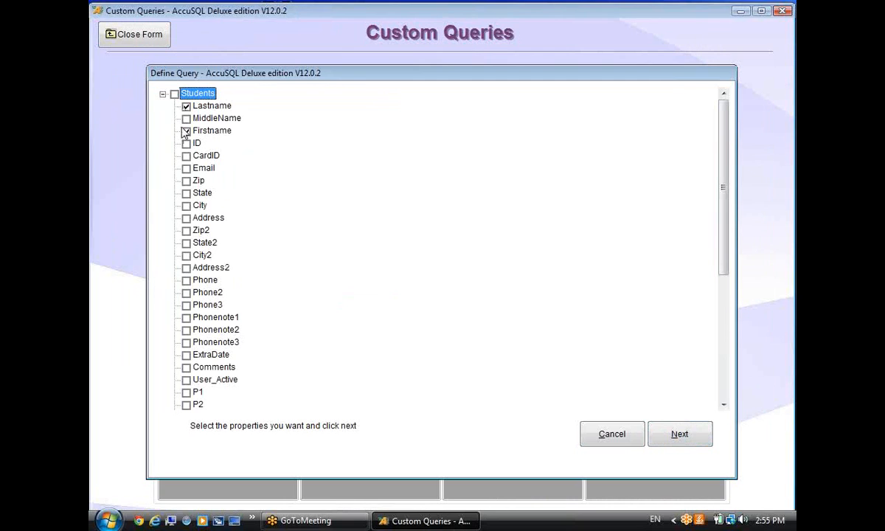
click(186, 168)
drag(723, 239, 662, 376)
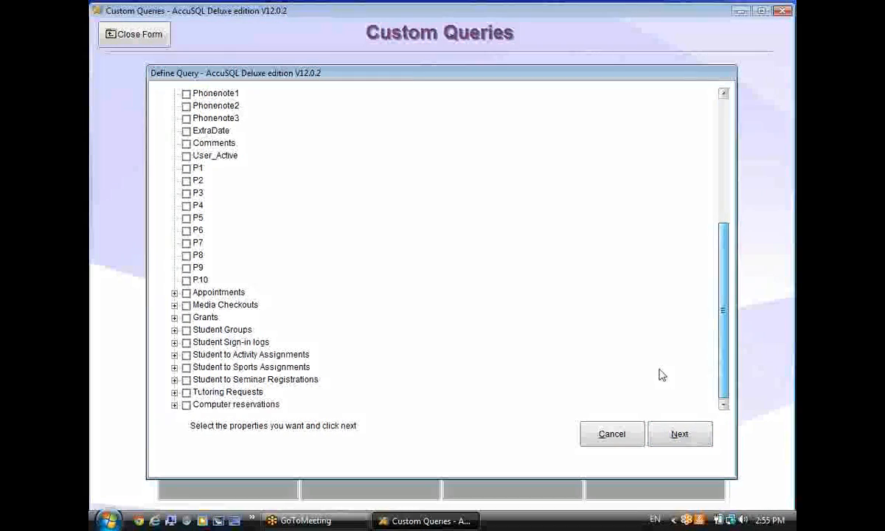
Add GroupName, LoginTime, LogOutTime, activity Category and Activity name fields.
click(175, 330)
click(198, 342)
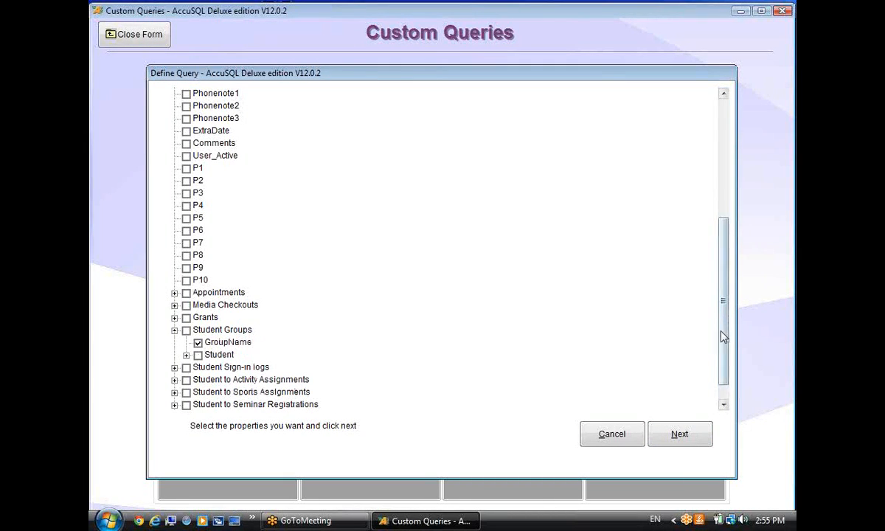
scroll(723, 336, down, 1)
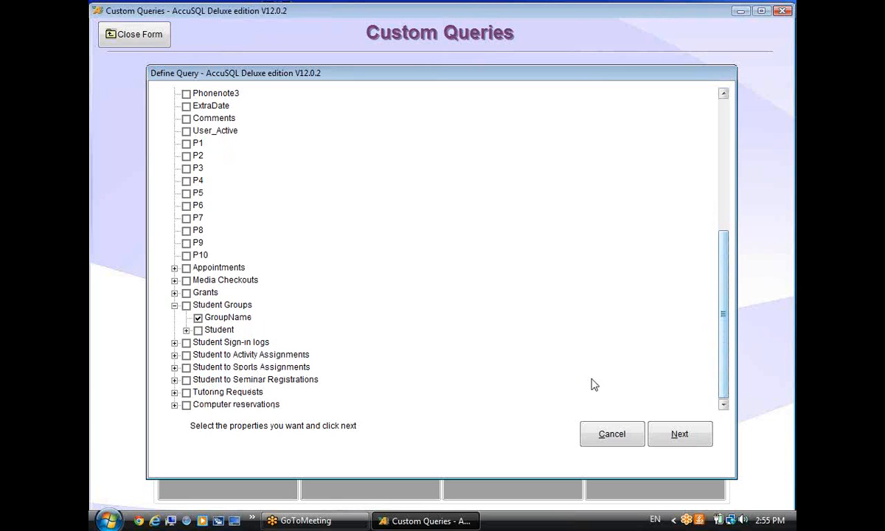
click(175, 343)
click(198, 355)
click(198, 367)
click(186, 404)
click(209, 405)
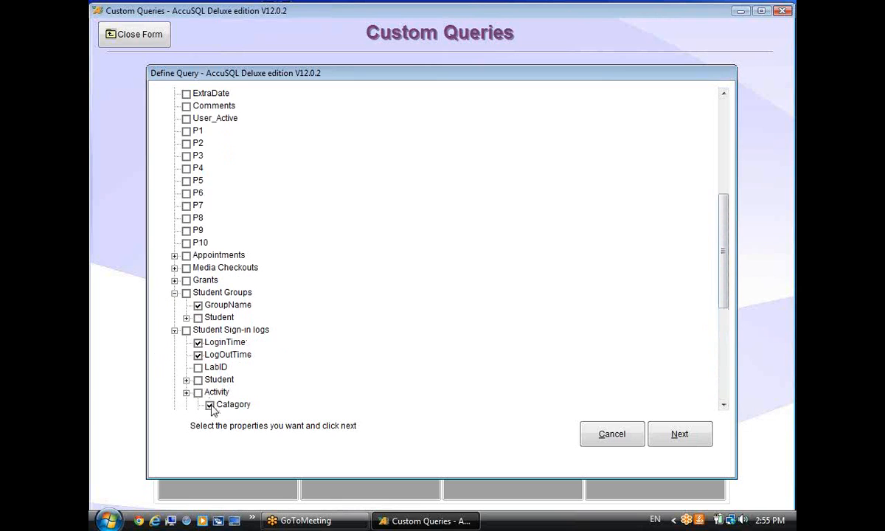
click(210, 354)
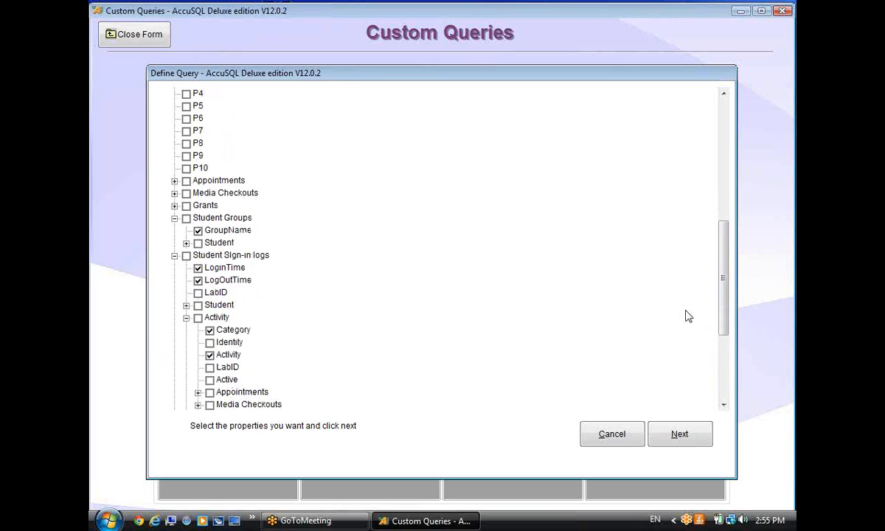
drag(722, 296, 718, 358)
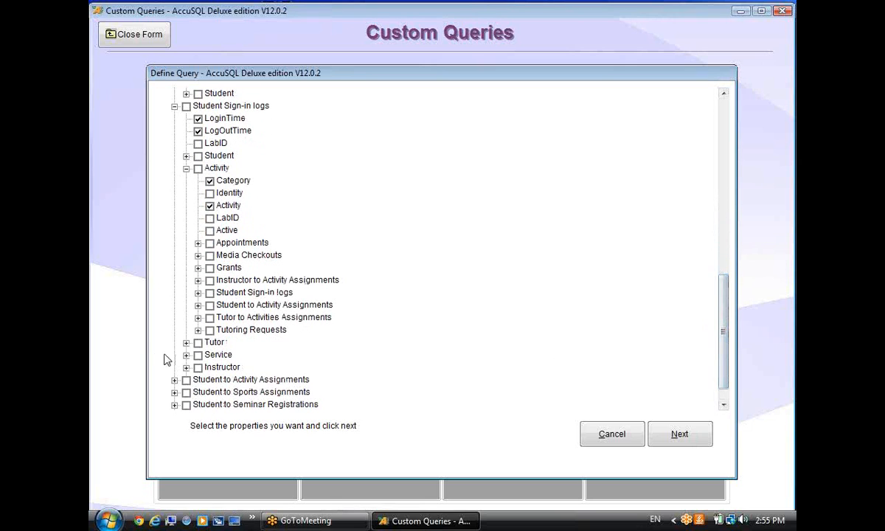
Add the tutor Firstname and Lastname fields and continue to the filter step.
click(186, 342)
click(209, 368)
click(210, 379)
drag(722, 279, 719, 372)
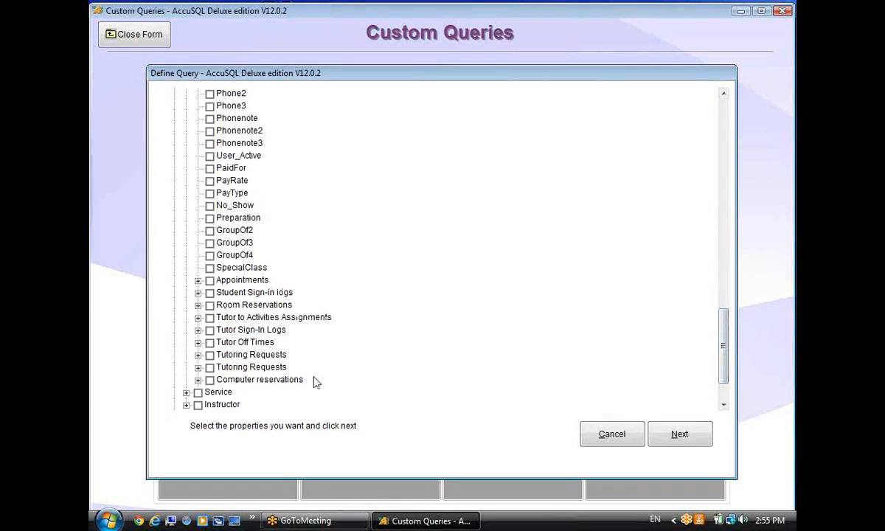
click(698, 443)
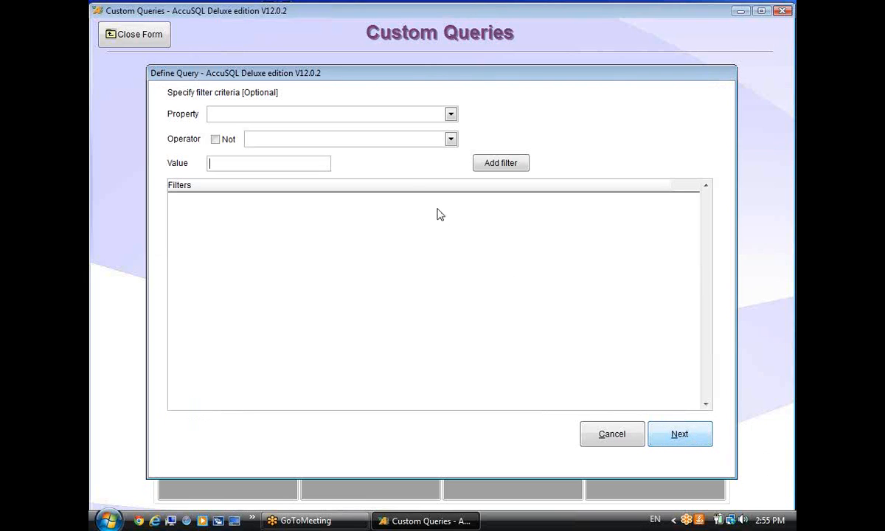
Add a filter for LoginTime greater than 01/01/2013.
click(452, 114)
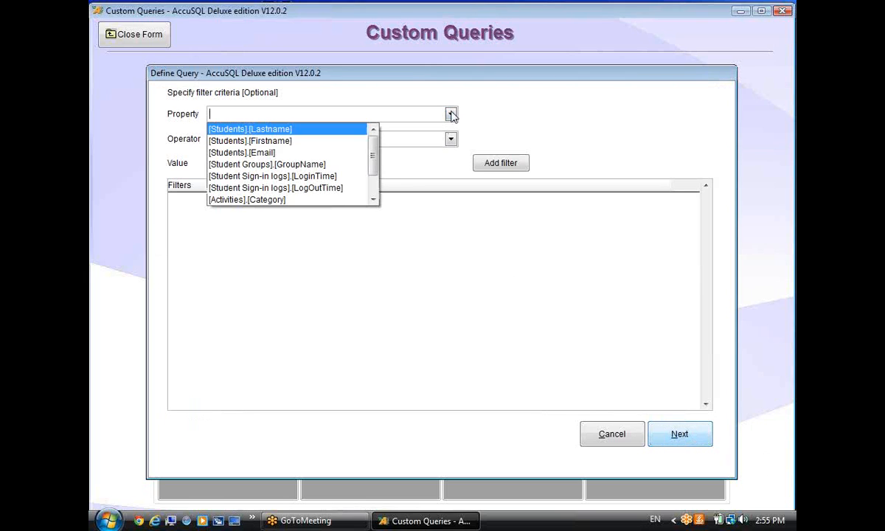
click(355, 177)
click(266, 139)
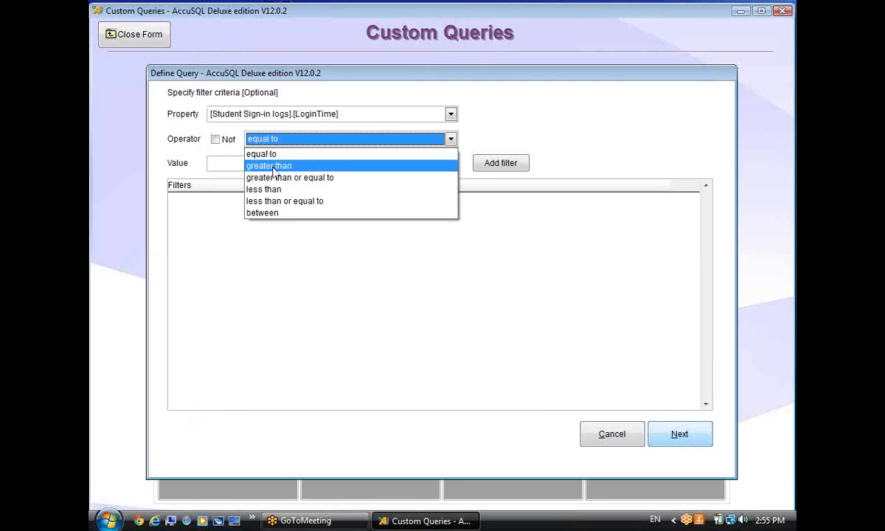
click(278, 166)
click(266, 163)
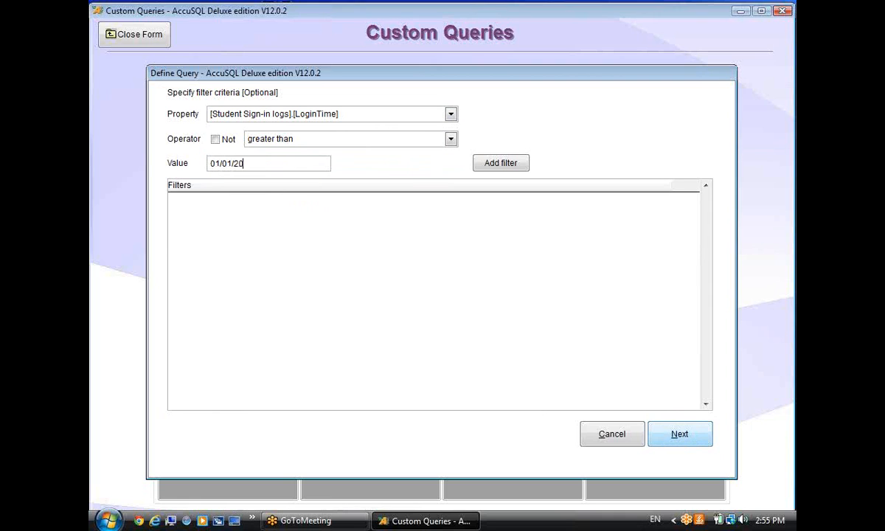
click(494, 165)
Add a filter for GroupName equal to At Risk and continue to sorting.
click(450, 115)
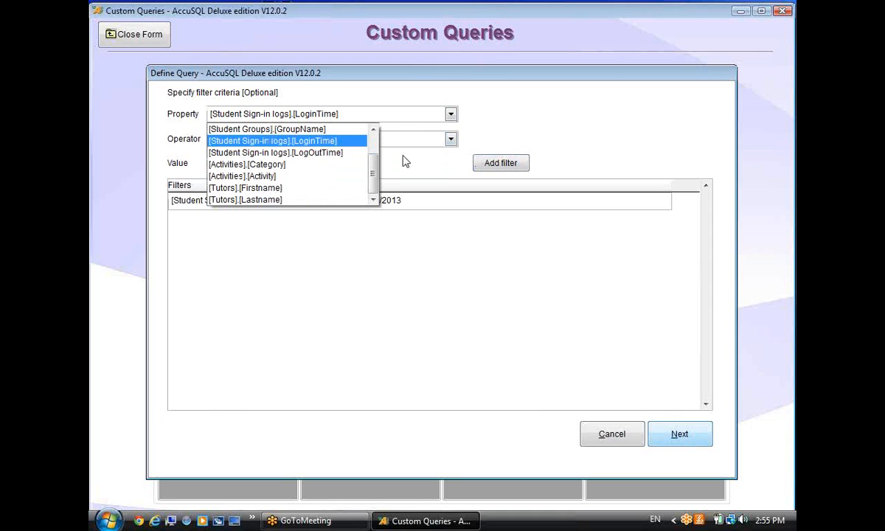
scroll(362, 152, up, 1)
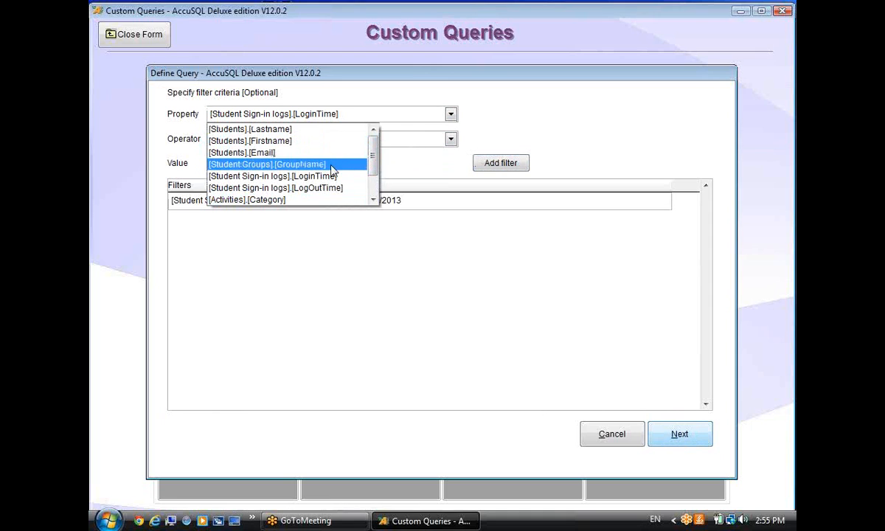
click(299, 160)
drag(274, 159, 144, 149)
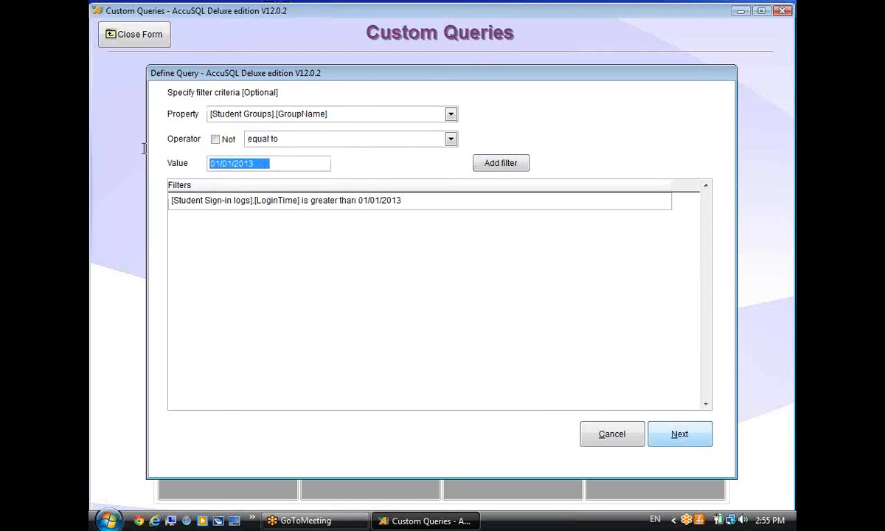
text(At Risk)
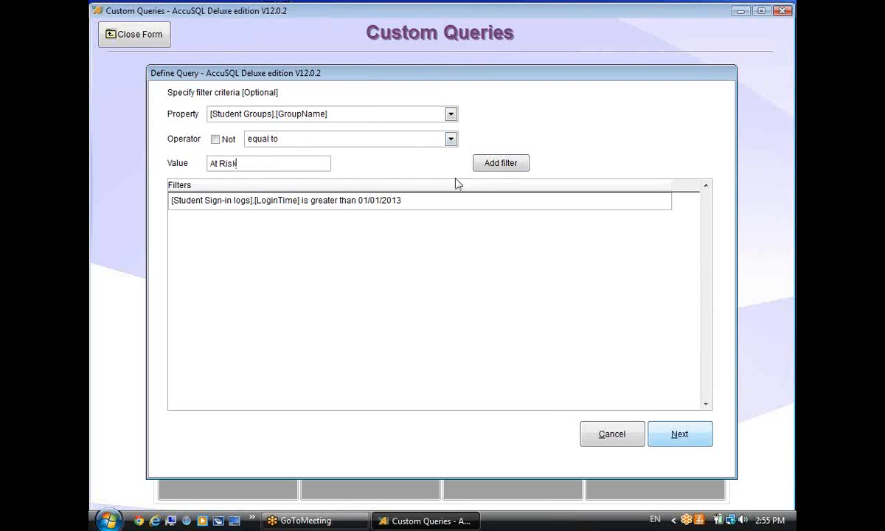
click(491, 168)
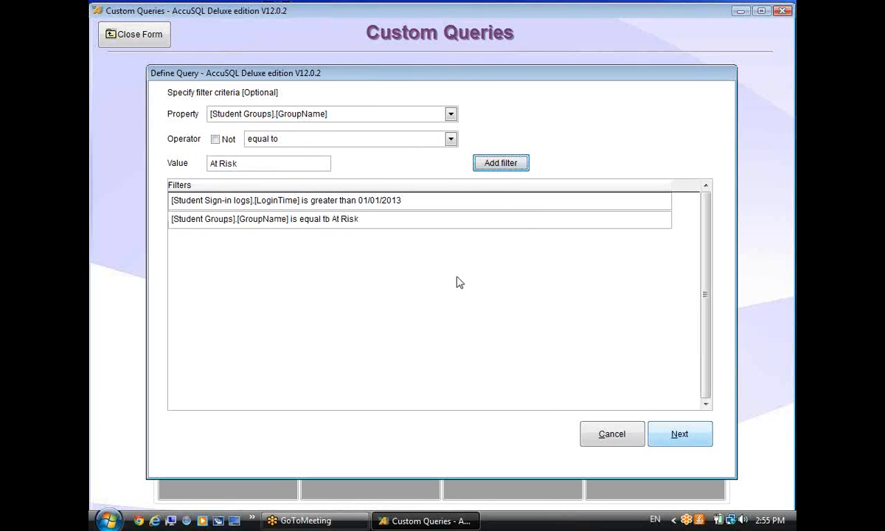
click(672, 437)
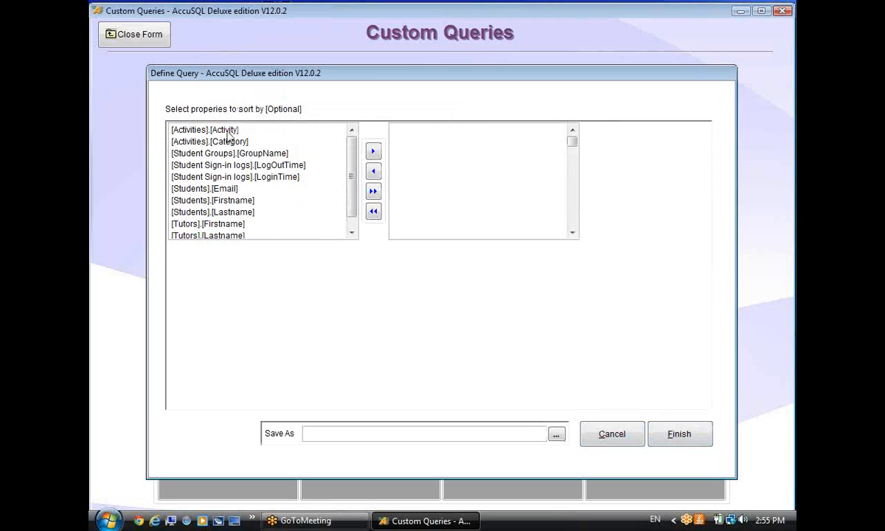
Sort the query results by tutor Lastname instead of Firstname.
double_click(243, 222)
double_click(429, 131)
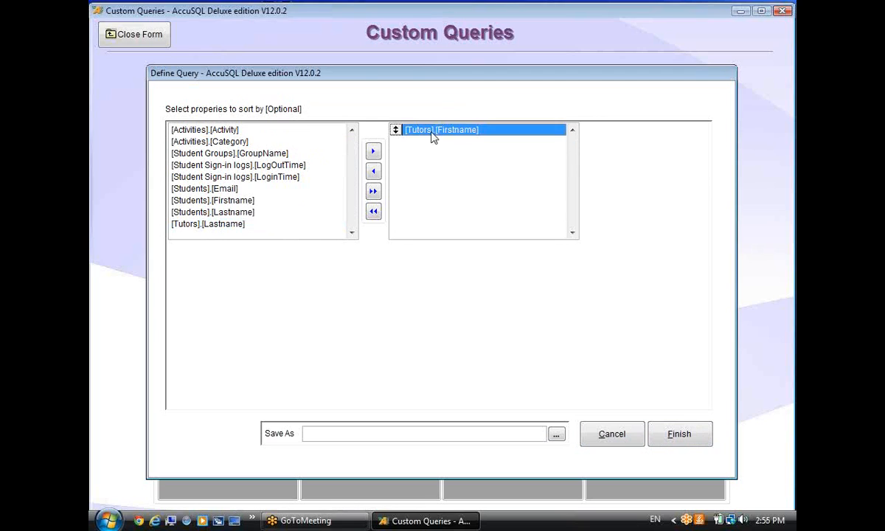
double_click(231, 236)
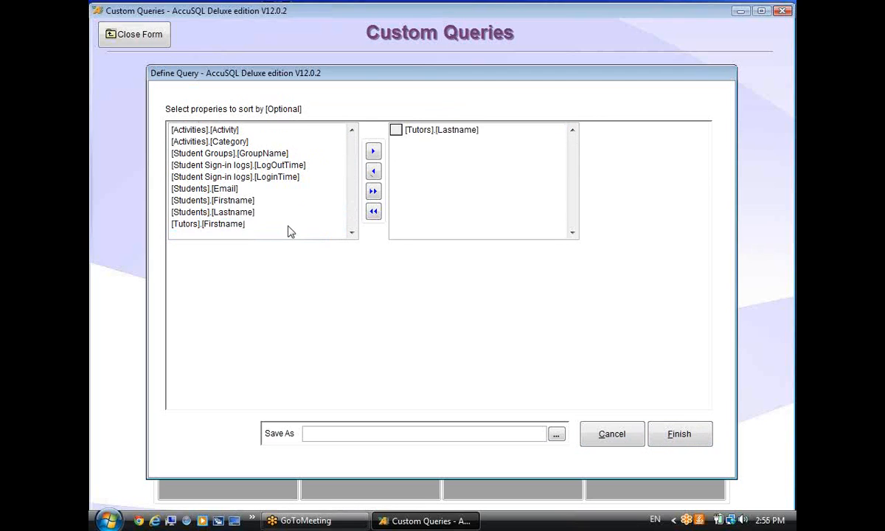
Save the query as atrisk22.aqr on the Desktop and finish the wizard.
click(556, 435)
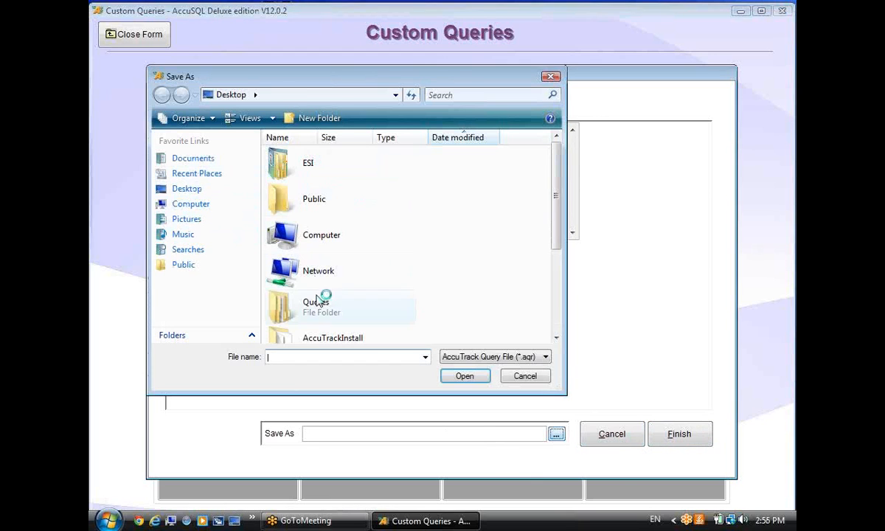
click(322, 359)
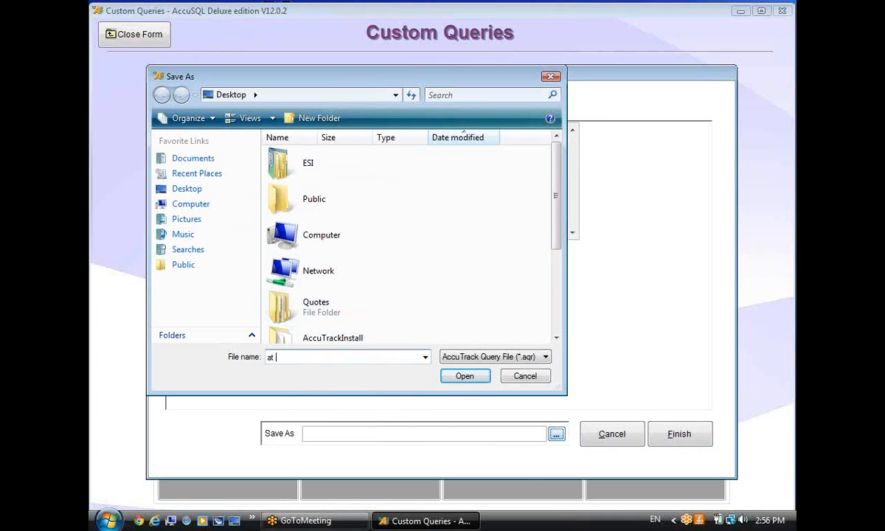
text(at)
key(BackSpace)
key(BackSpace)
text(t)
click(463, 378)
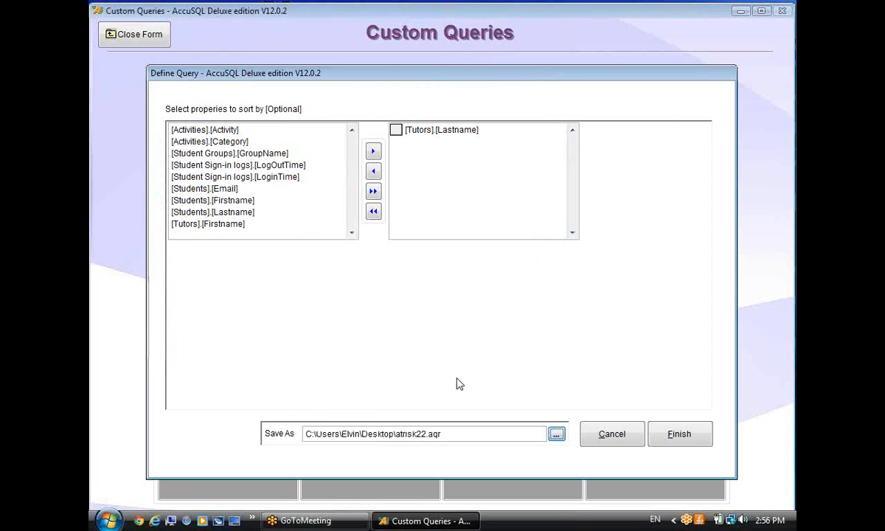
click(672, 434)
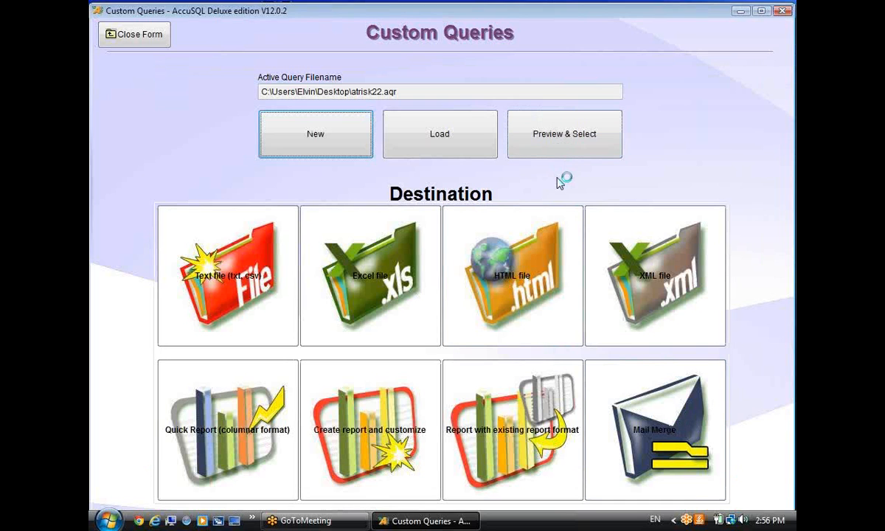
Preview the At Risk query results and move the CATEGORY column to first position.
click(551, 142)
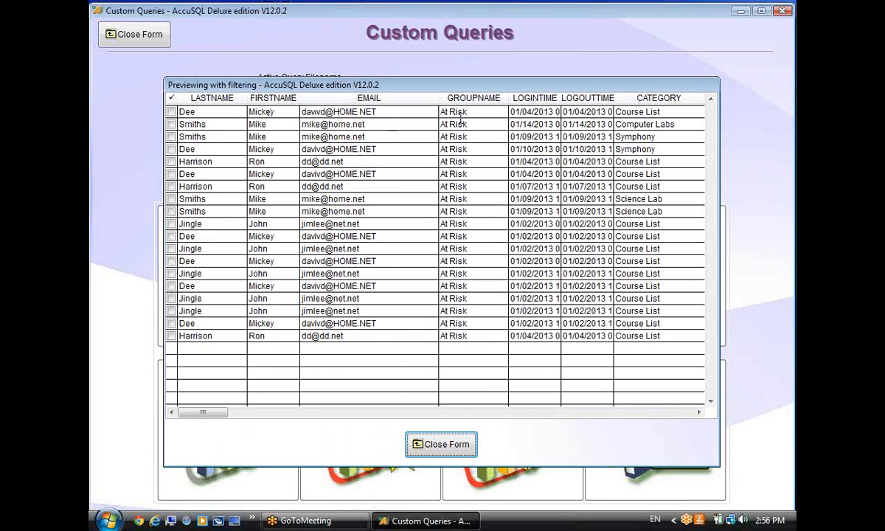
click(589, 410)
click(589, 411)
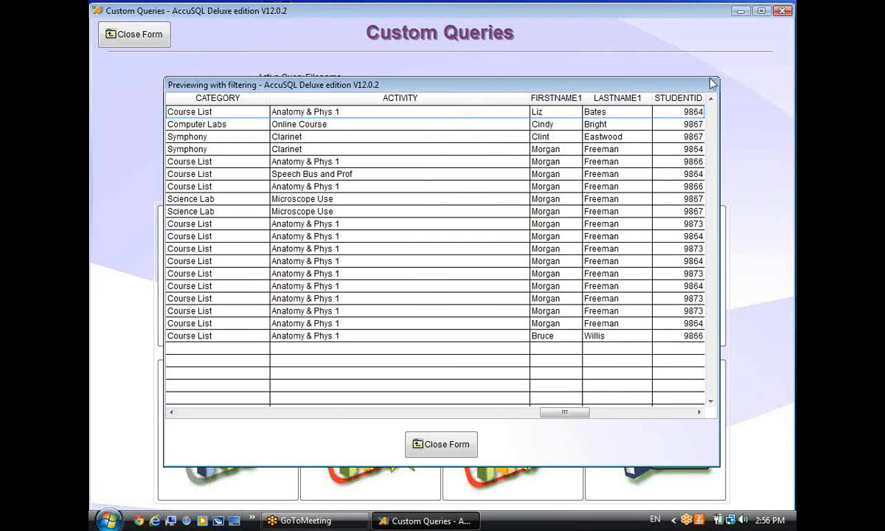
drag(567, 413, 170, 395)
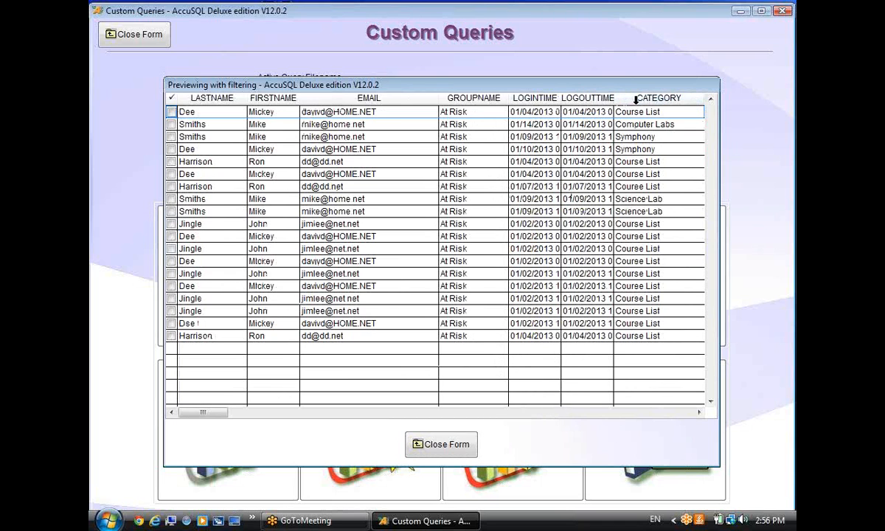
drag(621, 97, 204, 95)
drag(280, 98, 218, 97)
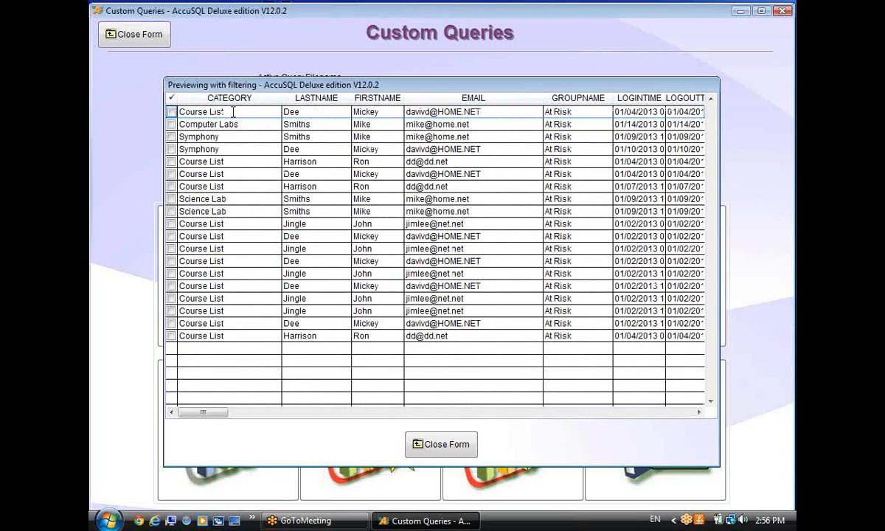
Mark all previewed records as selected with Select all, then close the preview.
click(171, 162)
click(171, 136)
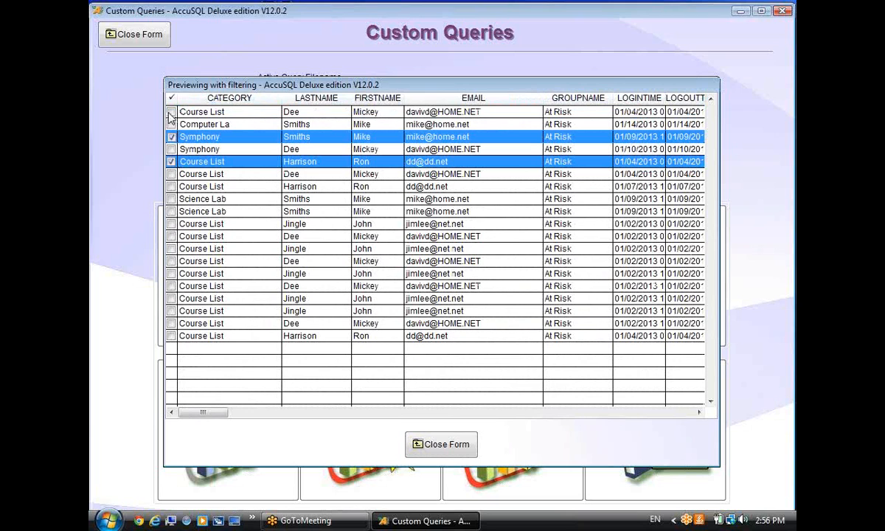
click(171, 113)
click(171, 161)
right_click(213, 164)
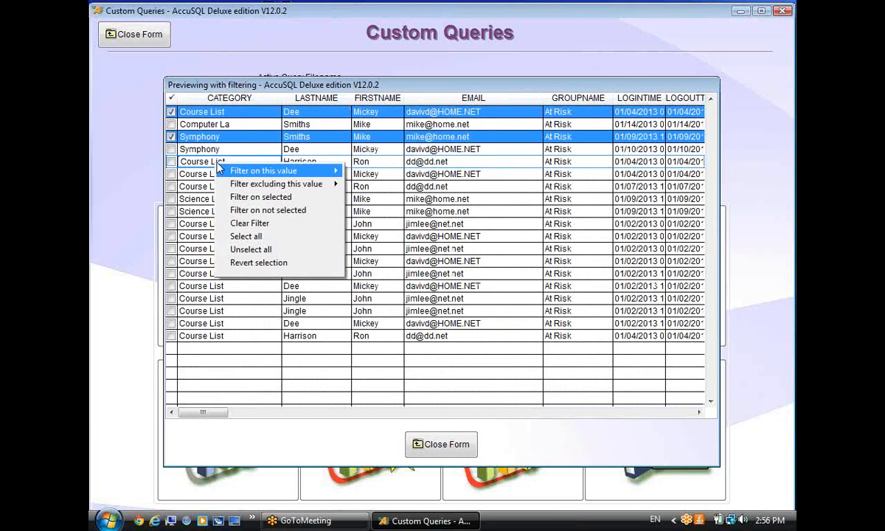
click(261, 238)
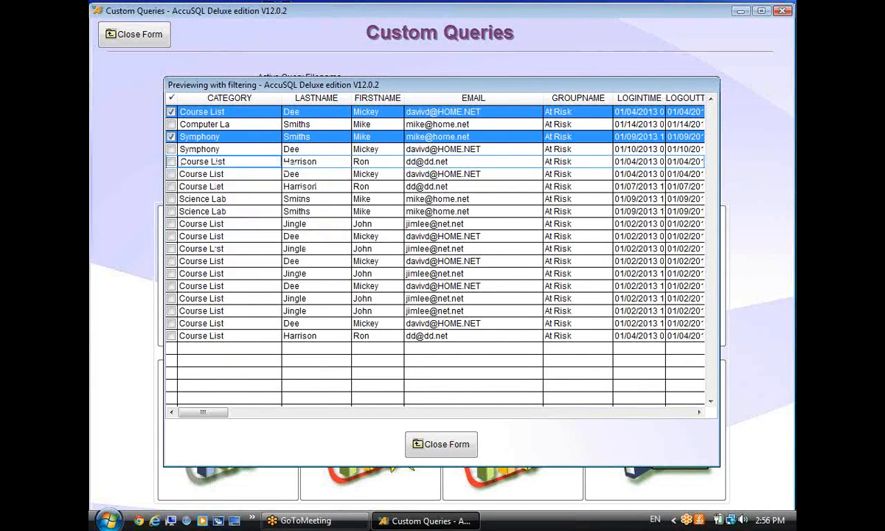
click(439, 444)
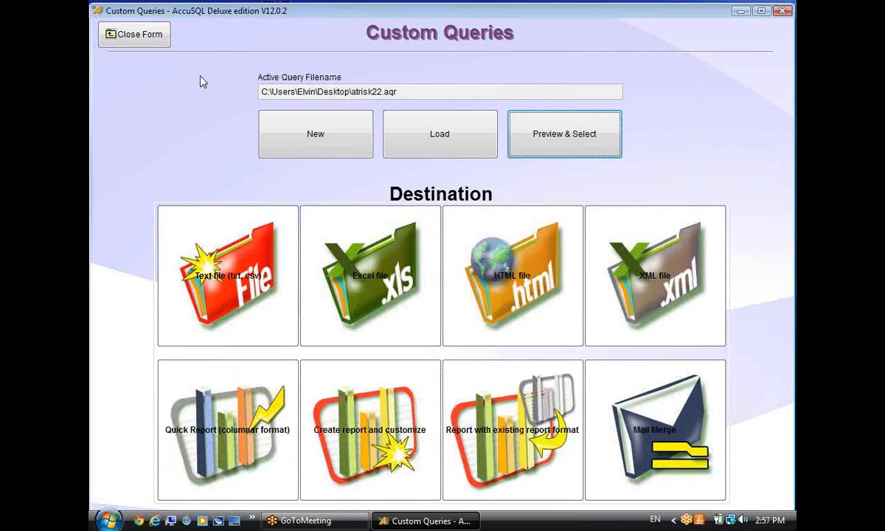
Send the atrisk22 results to Mail Merge without choosing a template file.
click(658, 433)
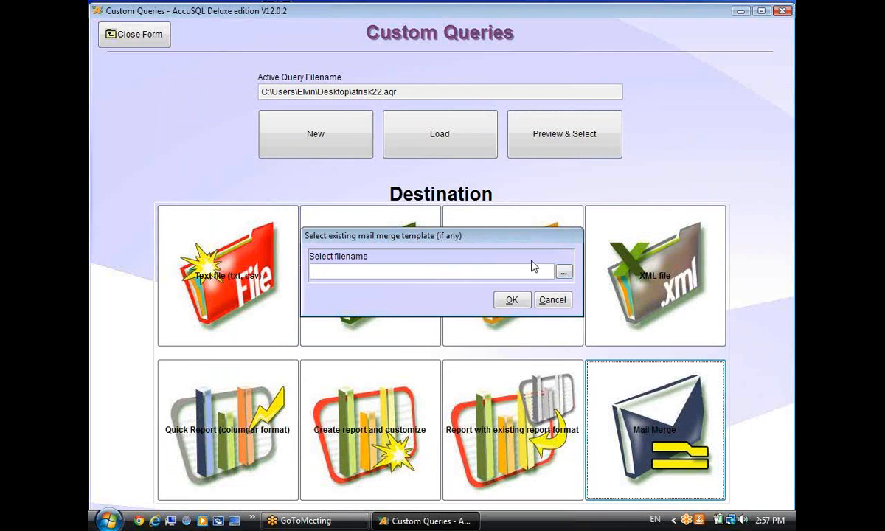
click(510, 298)
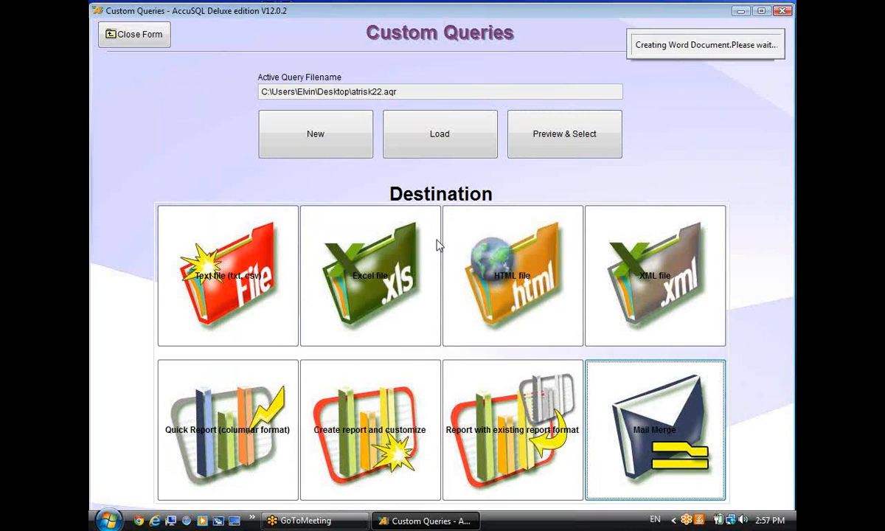
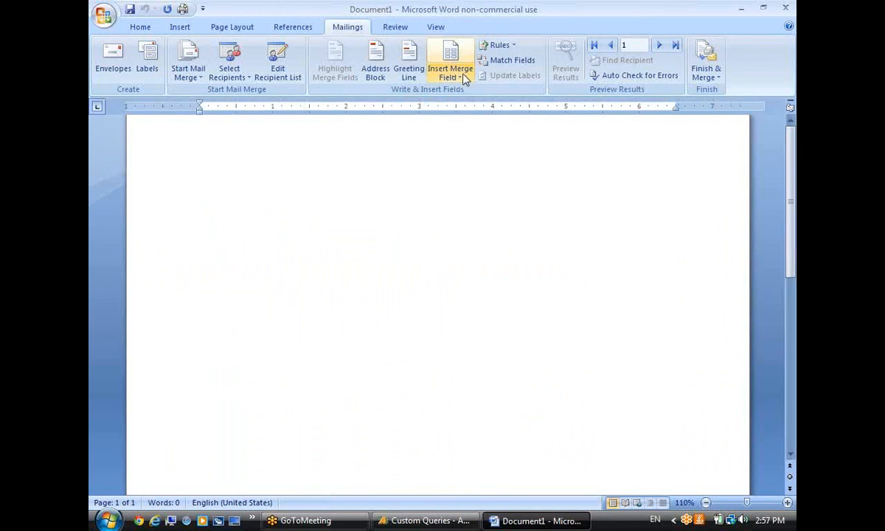
Type the greeting 'Hi «firstname», you are «groupname»' in the Word letter.
text(Hi)
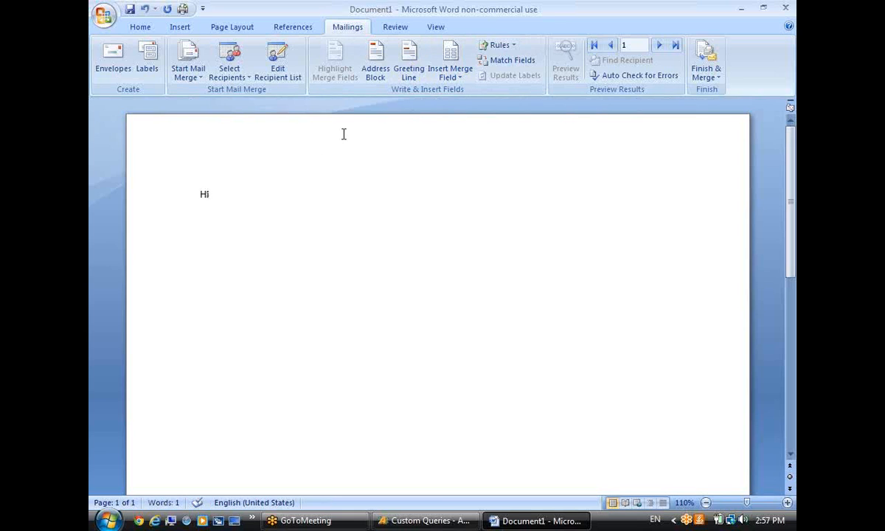
click(461, 75)
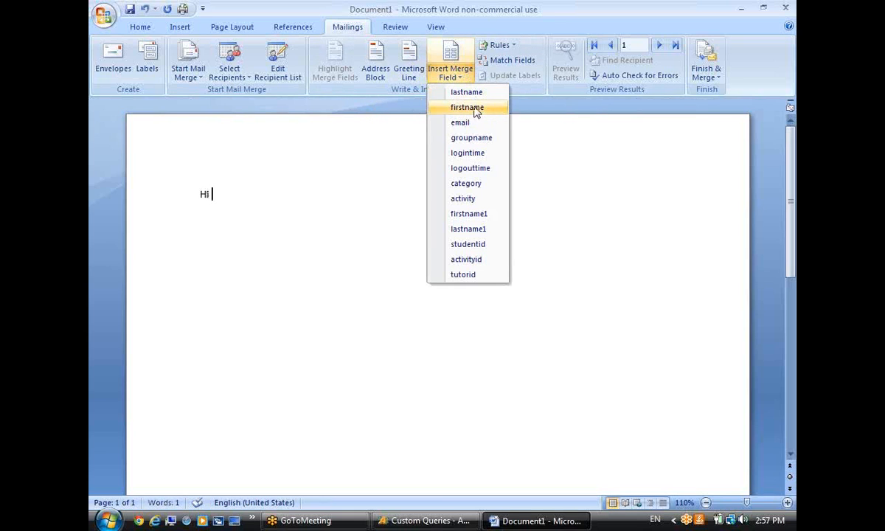
click(474, 109)
text(,)
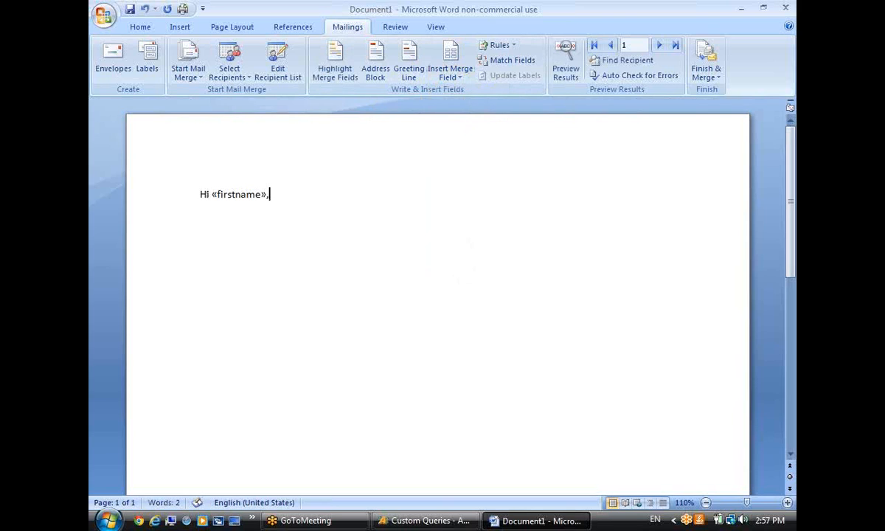
text(ou  a)
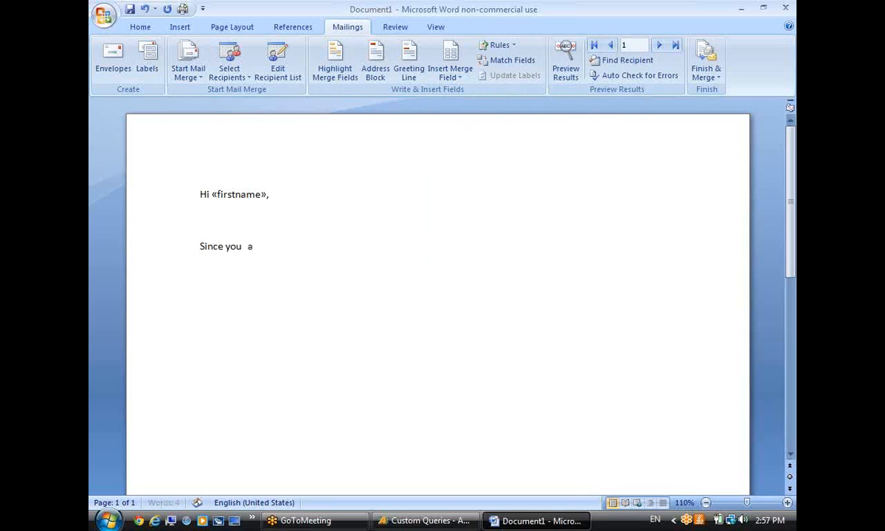
text(re)
click(450, 71)
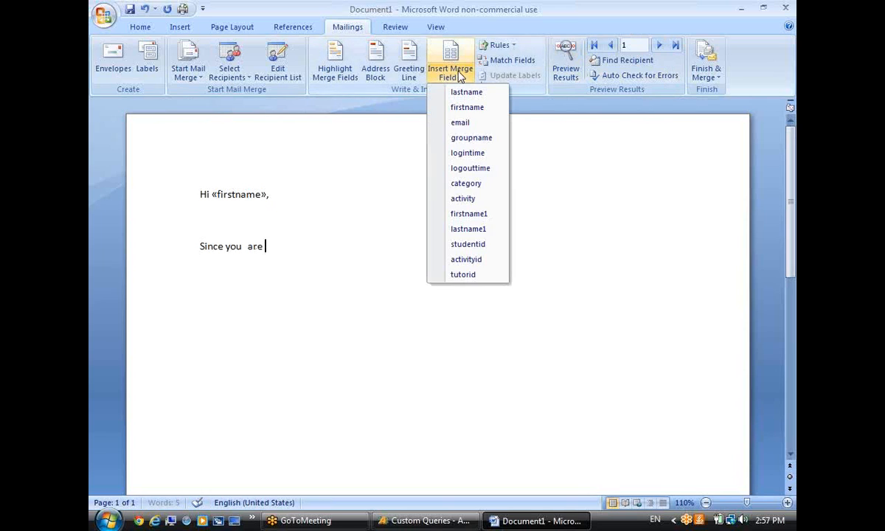
click(468, 142)
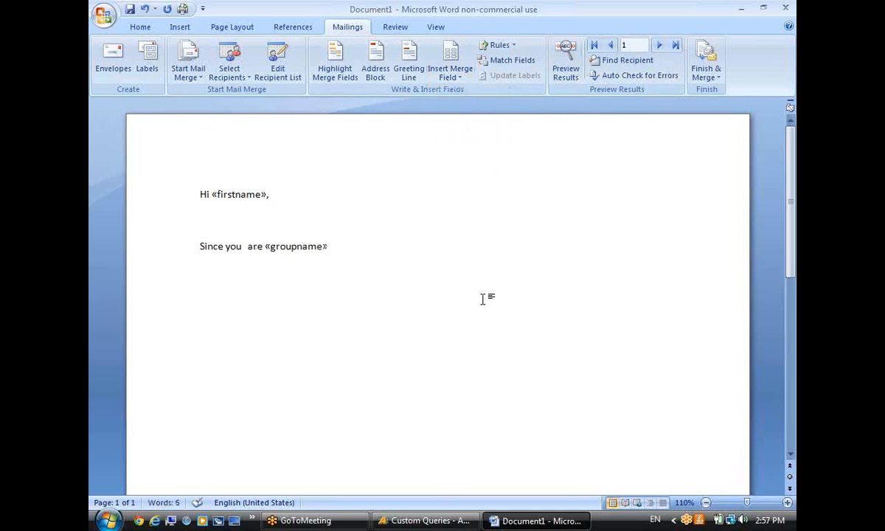
Write the rest of the letter ending with «firstname1» «lastname1», then open the recipient list.
text(we want you to c)
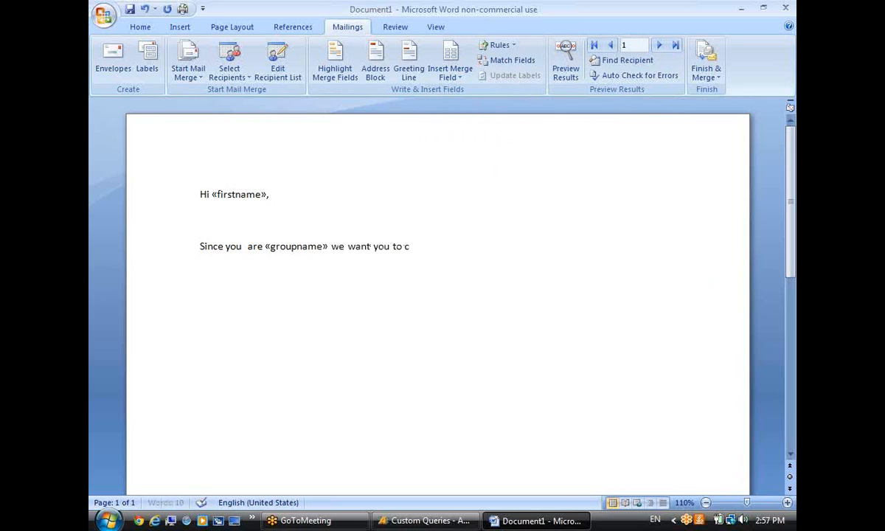
text(ten.)
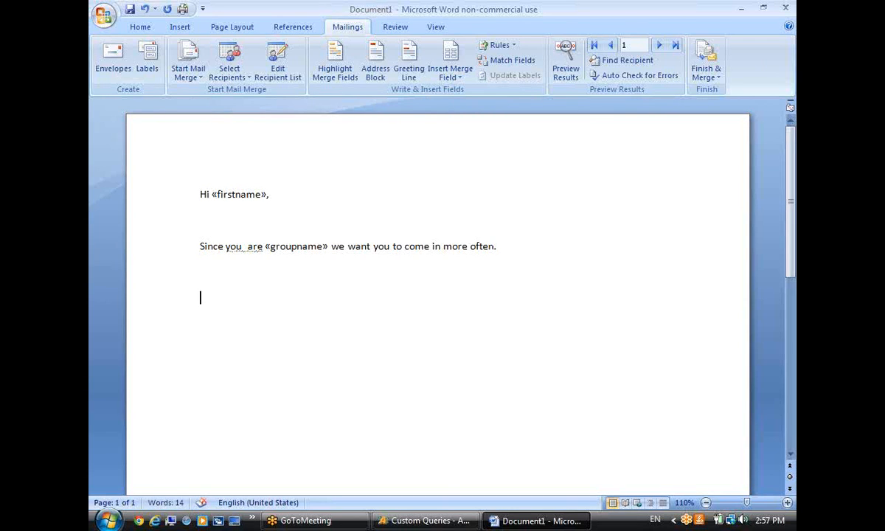
key(BackSpace)
text(Al)
key(BackSpace)
key(BackSpace)
text(so we h)
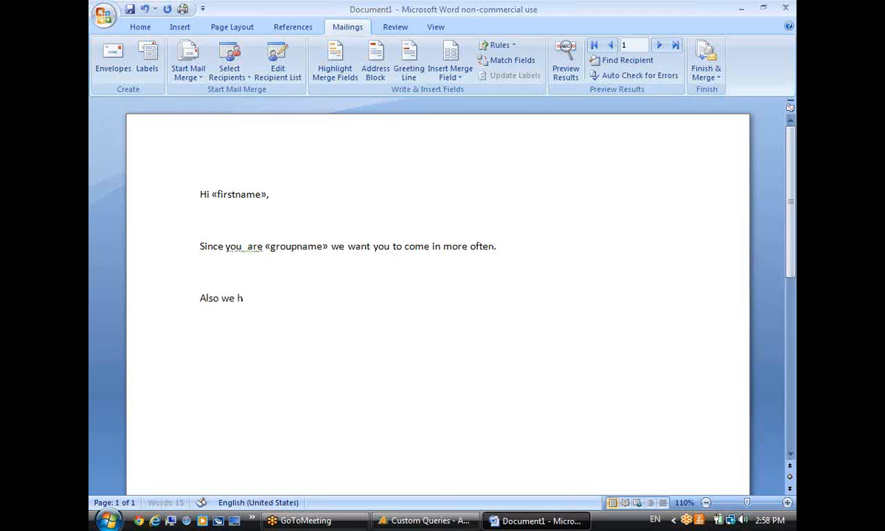
text(ope you liked)
click(451, 74)
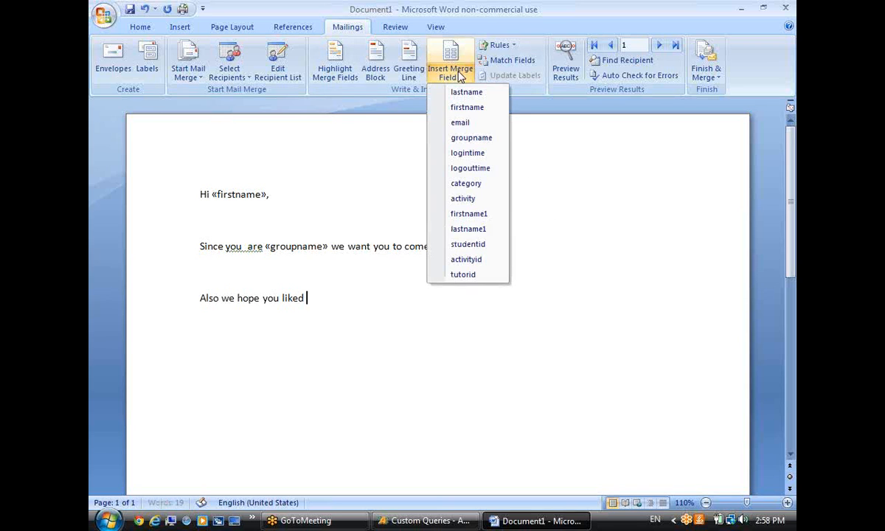
click(487, 214)
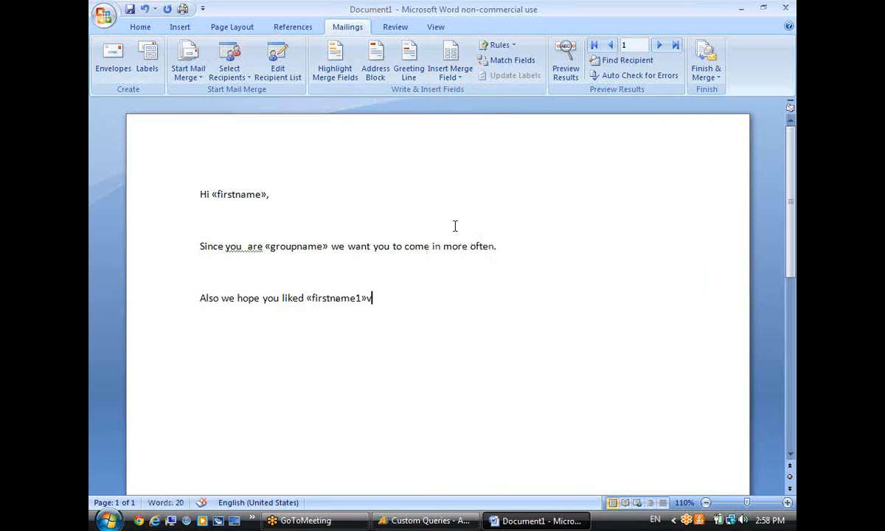
click(451, 74)
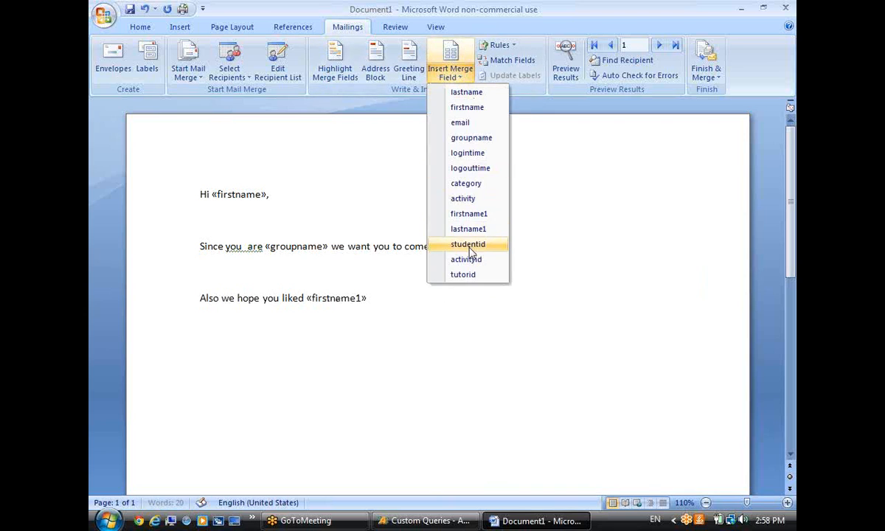
click(452, 231)
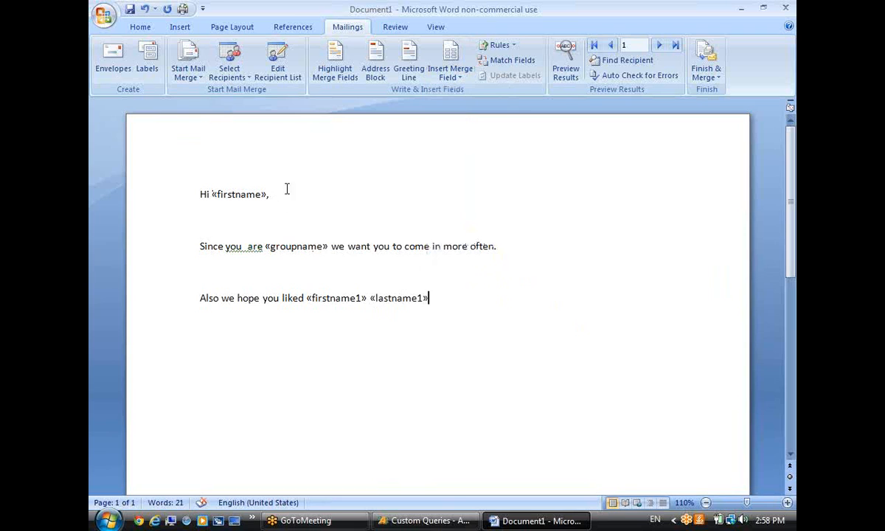
click(287, 77)
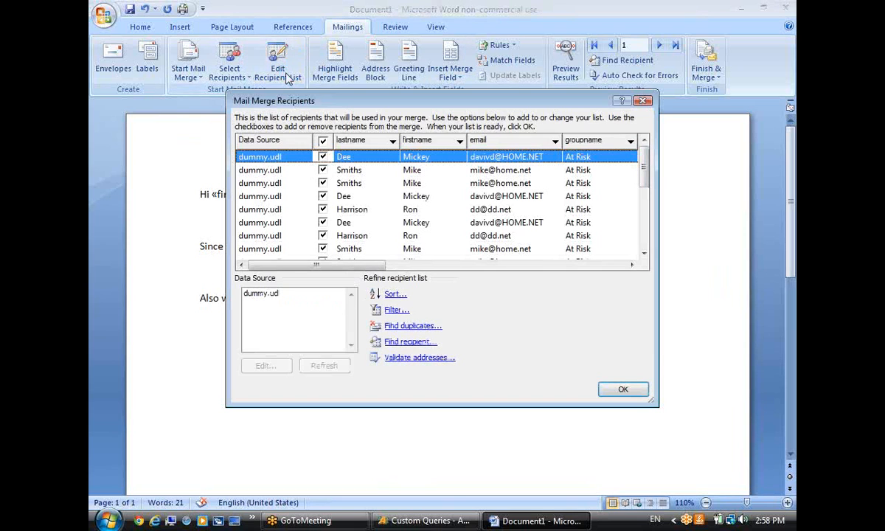
Confirm the recipient list and preview the letter with recipient 1's data, such as At Risk.
mouse_move(644, 166)
mouse_down()
mouse_move(650, 204)
mouse_move(648, 171)
mouse_up()
click(623, 389)
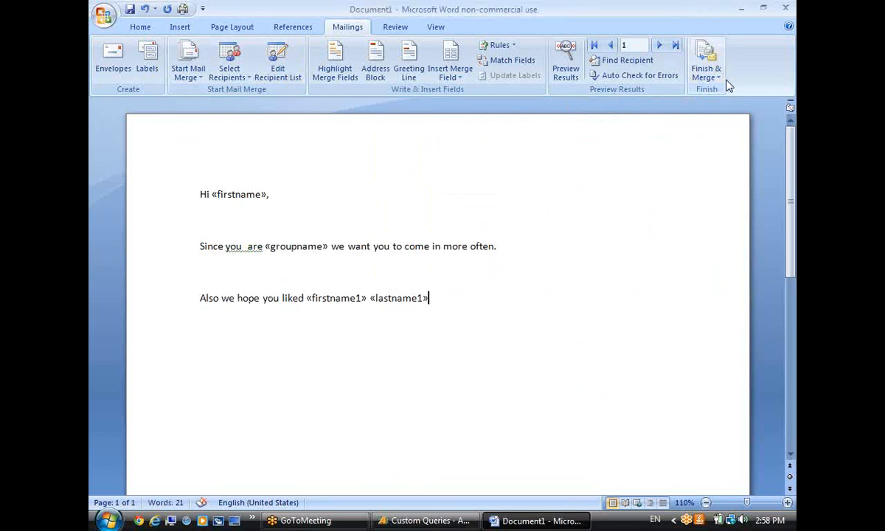
click(566, 62)
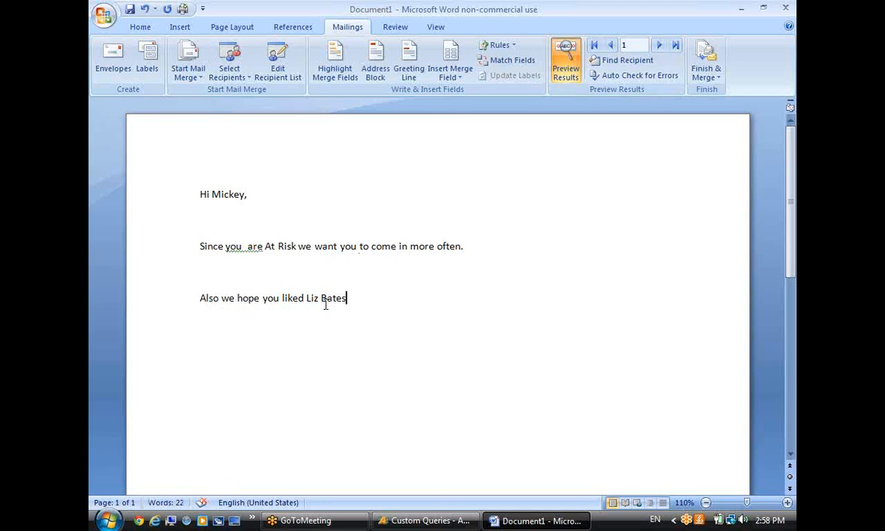
scroll(444, 301, down, 10)
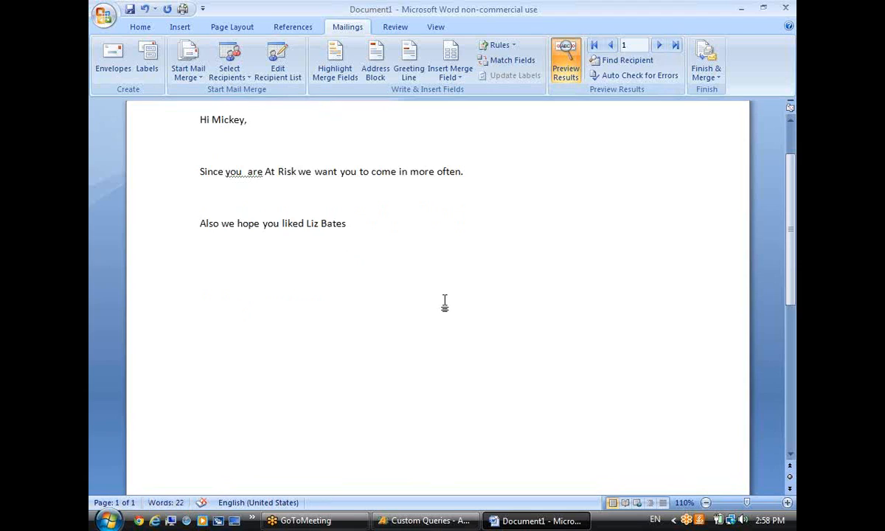
scroll(446, 301, down, 1)
scroll(445, 300, up, 5)
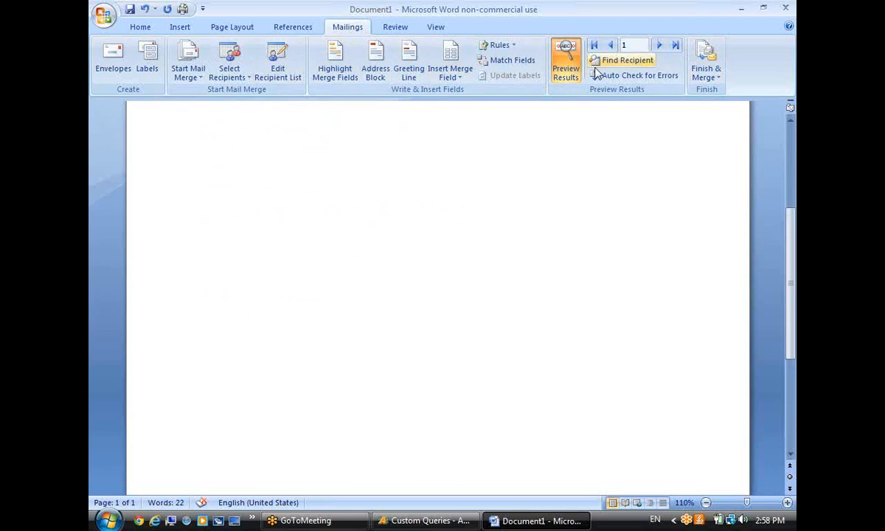
click(278, 69)
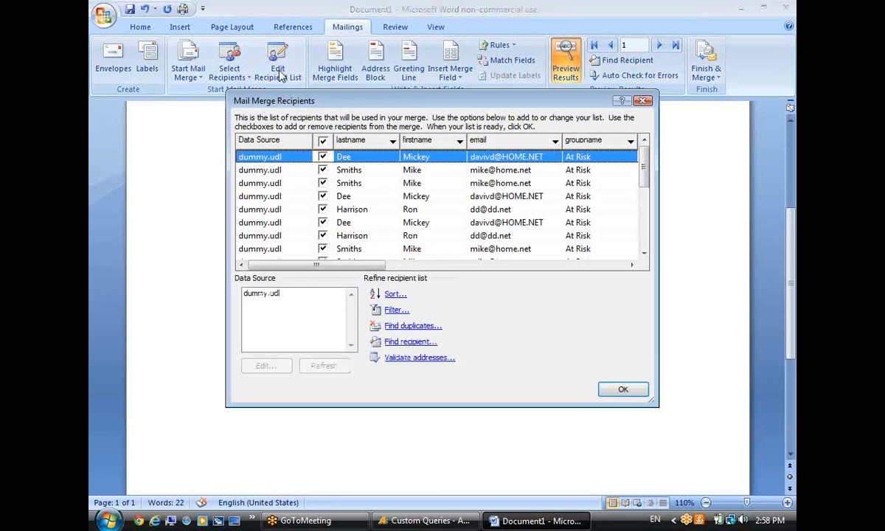
click(624, 389)
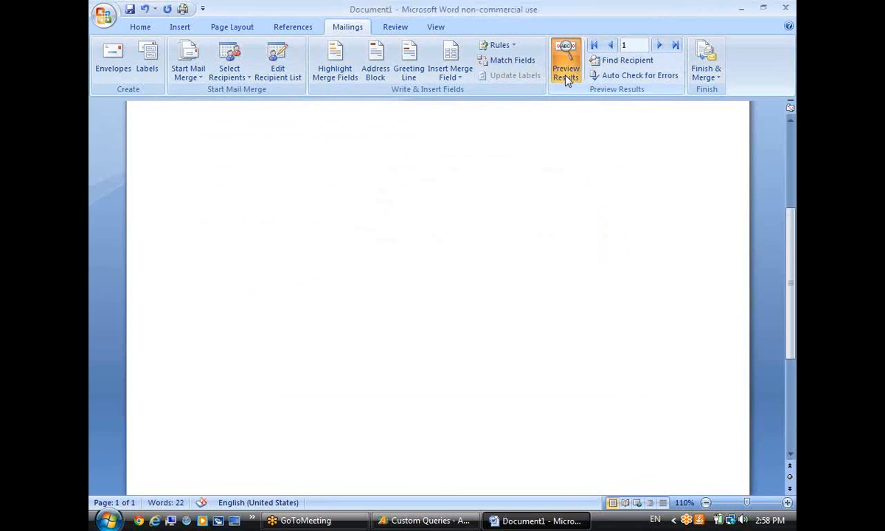
Merge all records into individual letters, producing the 19-page Letters1 document.
click(709, 77)
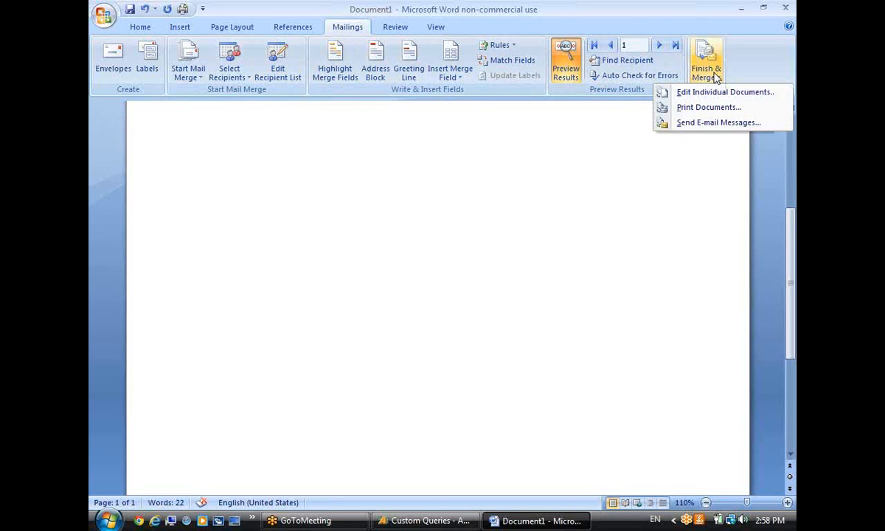
click(712, 109)
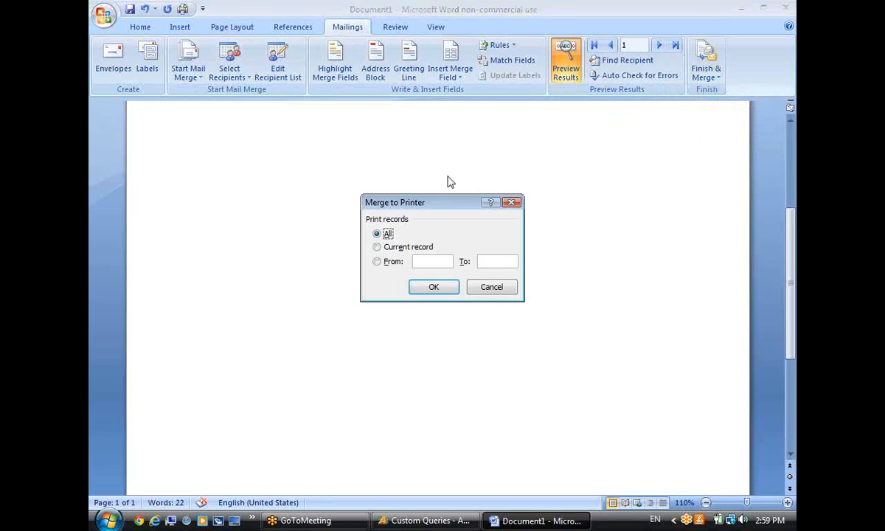
click(468, 293)
click(712, 74)
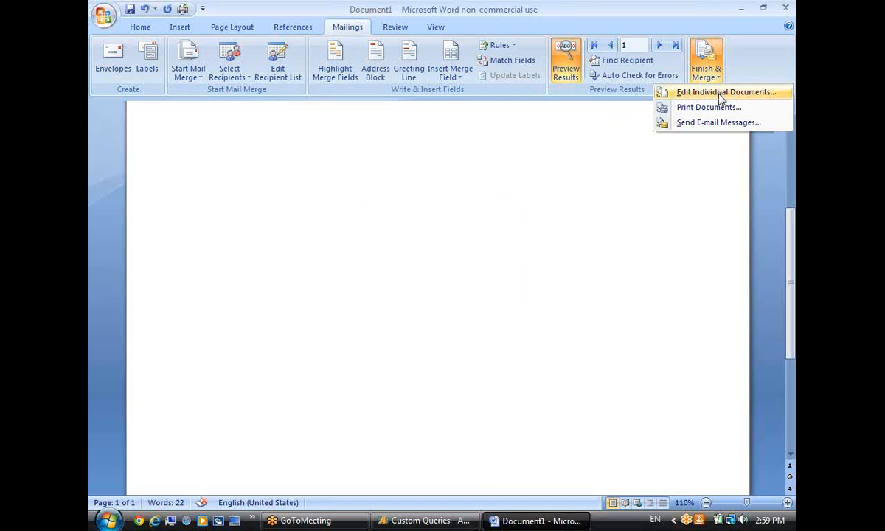
click(719, 93)
click(428, 287)
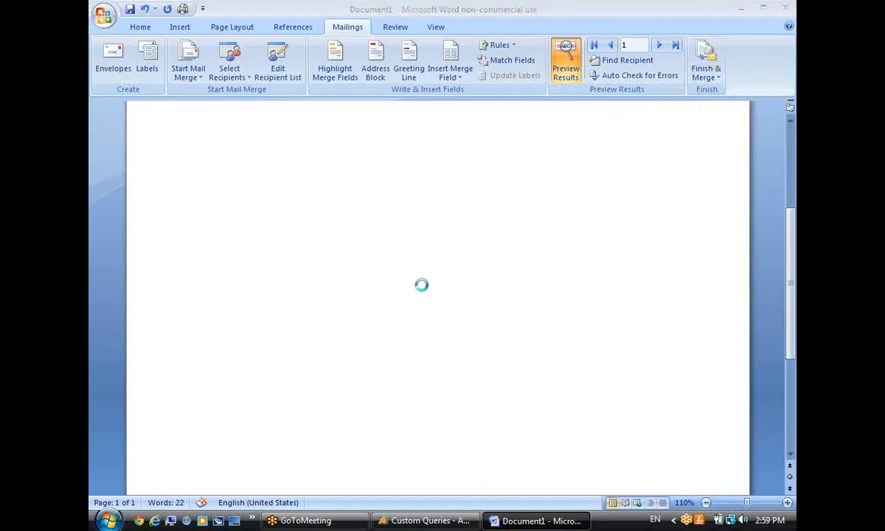
scroll(445, 217, down, 15)
scroll(472, 226, down, 20)
scroll(492, 227, down, 20)
scroll(501, 249, down, 20)
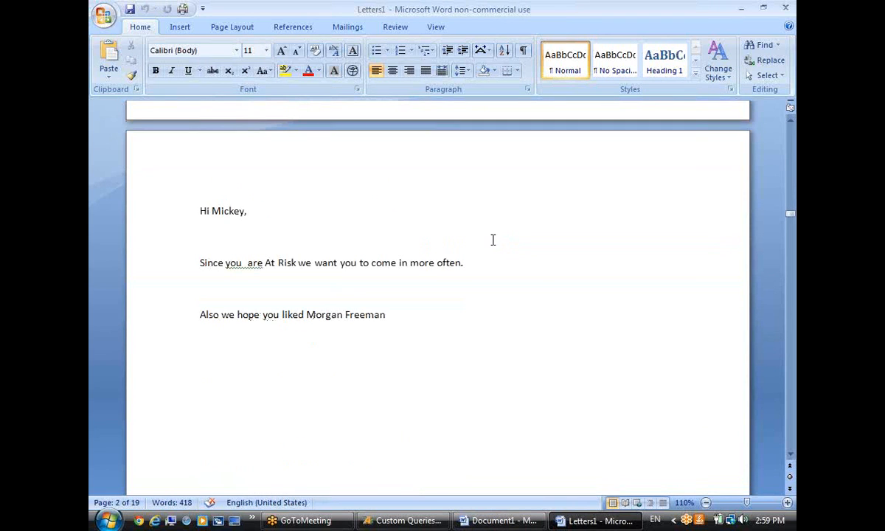
scroll(483, 233, down, 10)
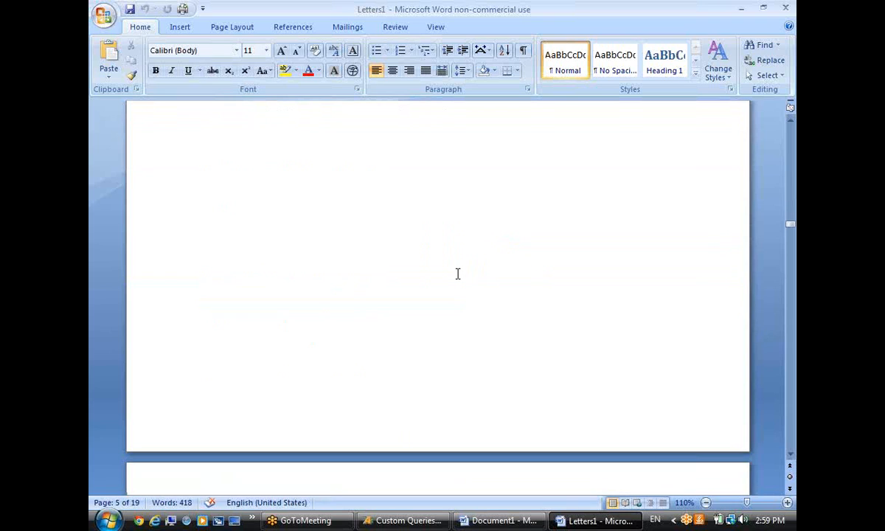
Close Letters1 and Document1 without saving either.
click(787, 10)
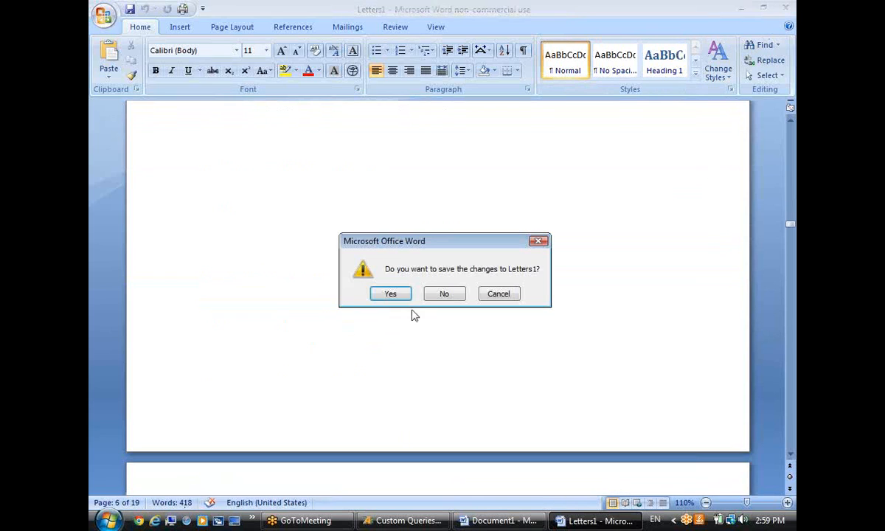
click(438, 293)
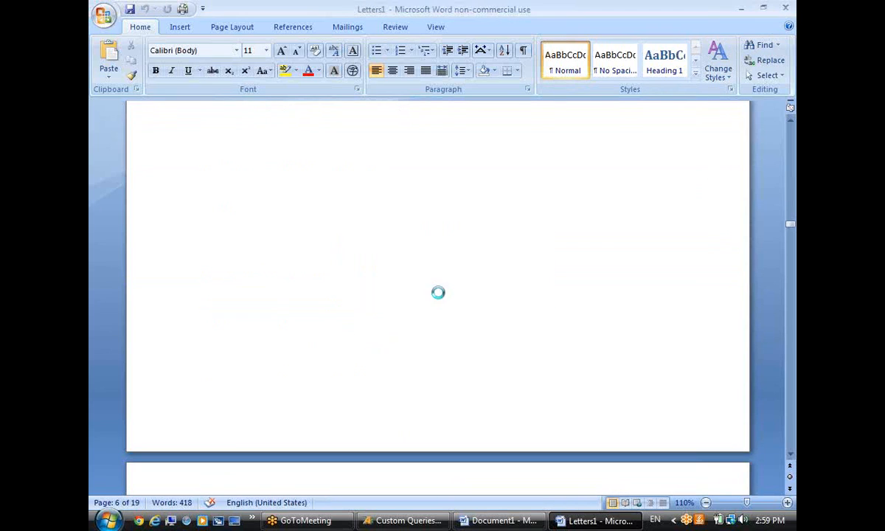
click(786, 7)
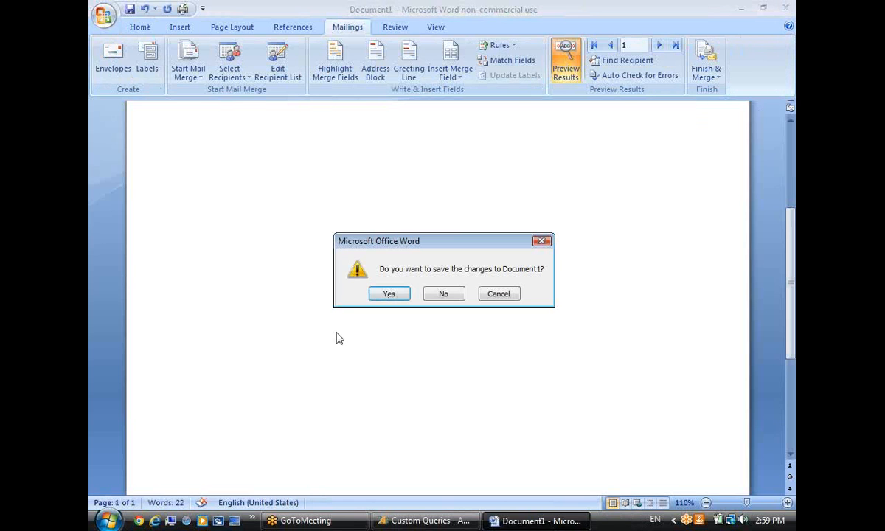
click(443, 294)
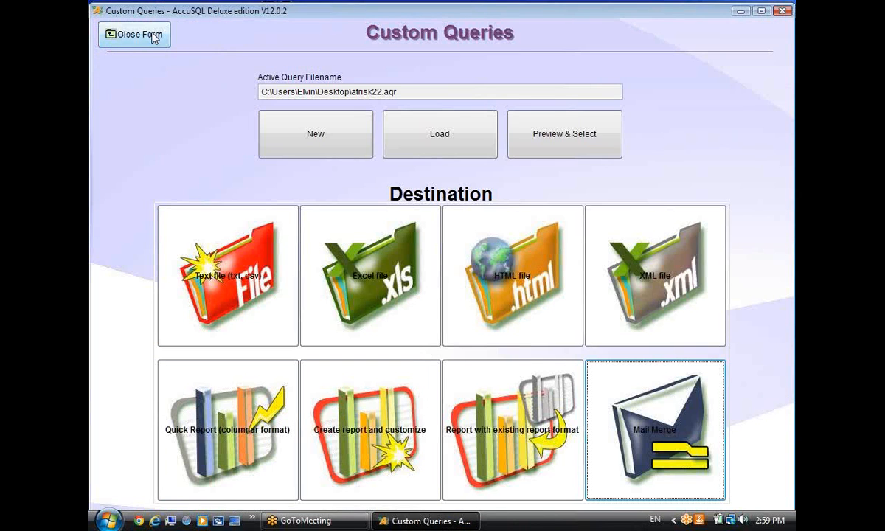
Close Custom Queries, browse the Visits, Tutor and Student report categories, then close Reports.
click(129, 34)
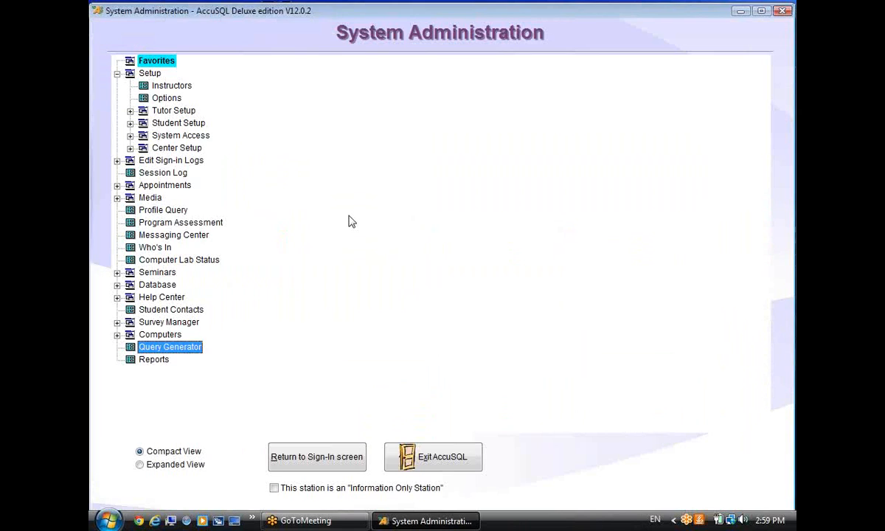
click(153, 359)
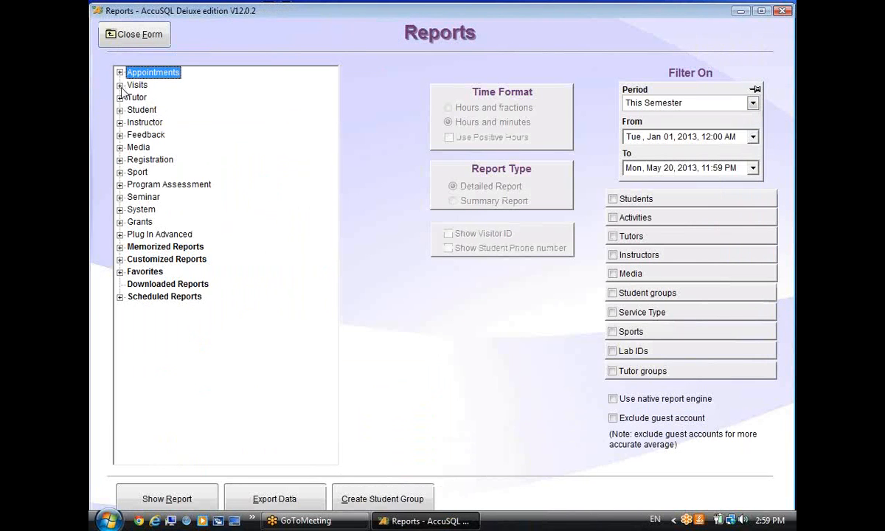
click(119, 85)
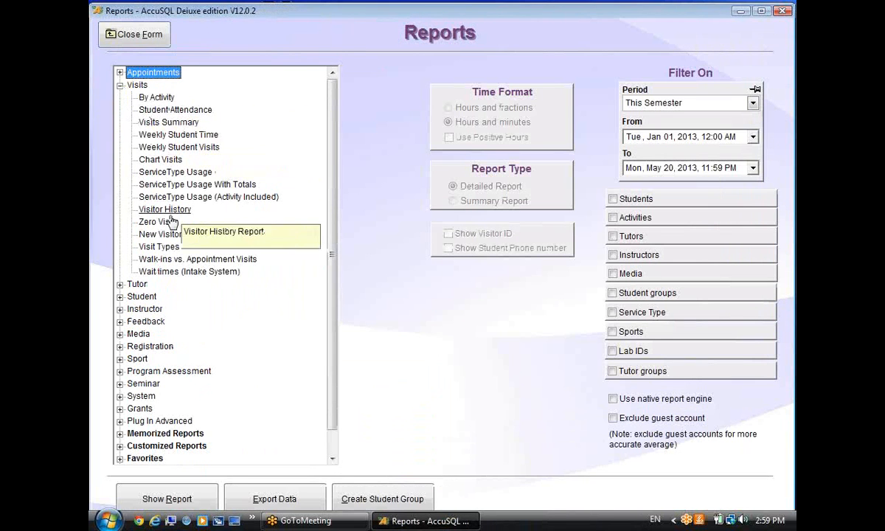
scroll(156, 192, down, 1)
click(119, 258)
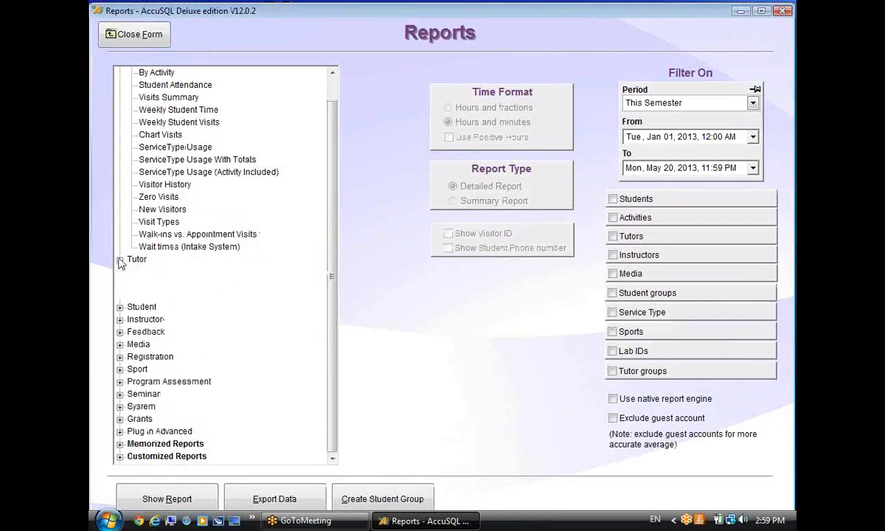
scroll(310, 276, down, 3)
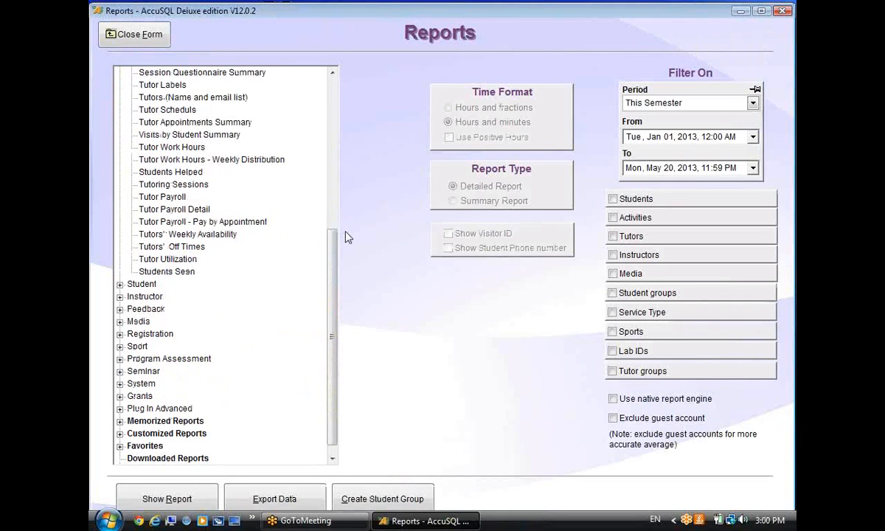
click(120, 284)
scroll(403, 279, up, 3)
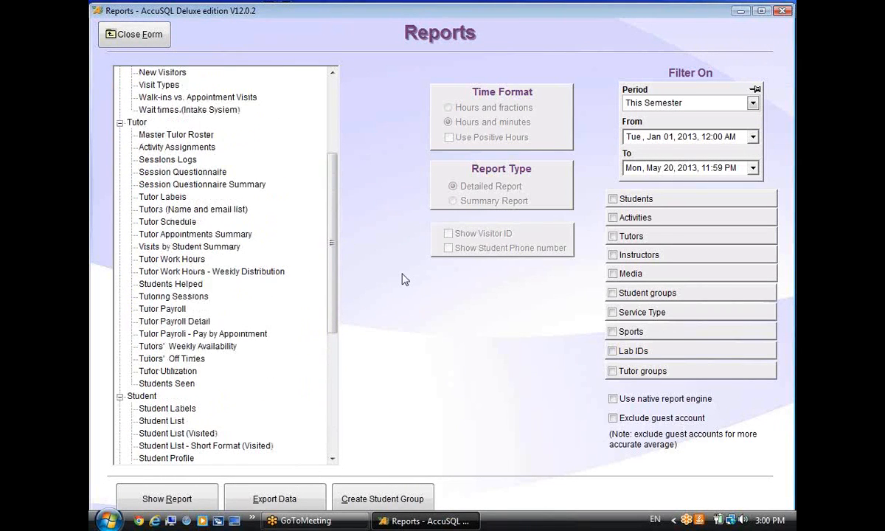
click(136, 34)
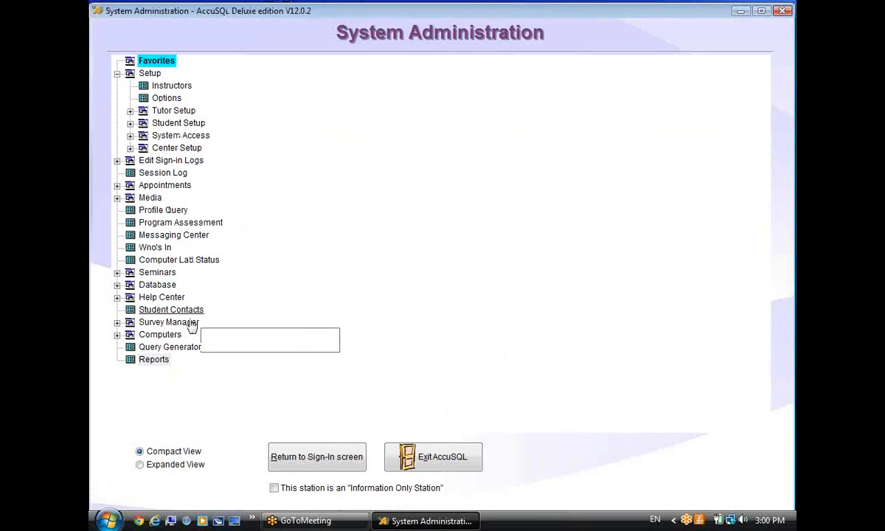
click(188, 351)
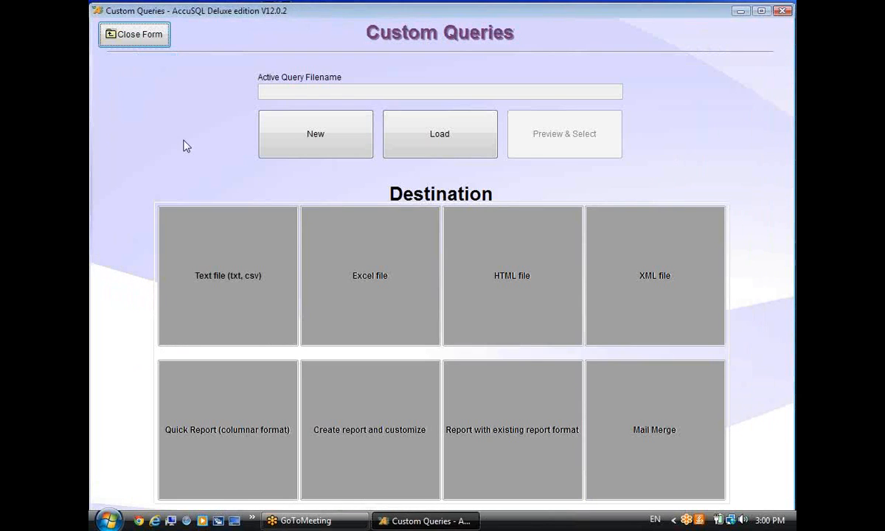
click(142, 38)
click(131, 35)
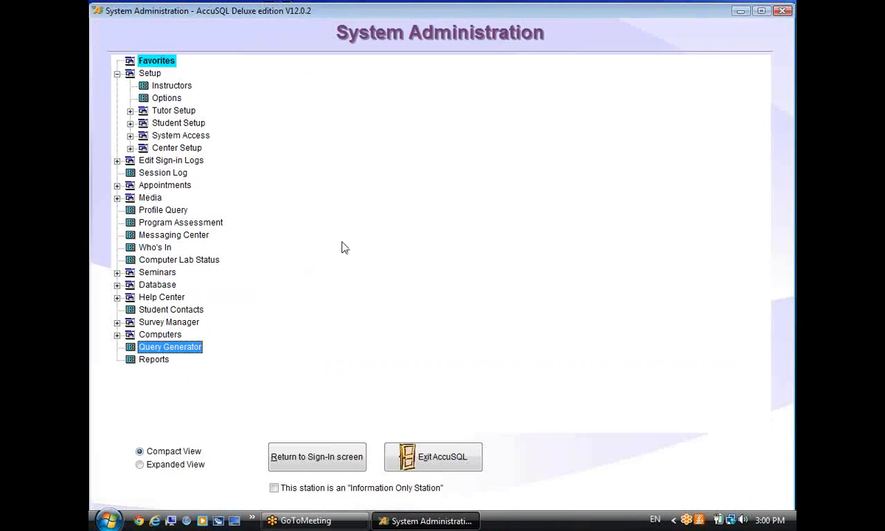
click(786, 28)
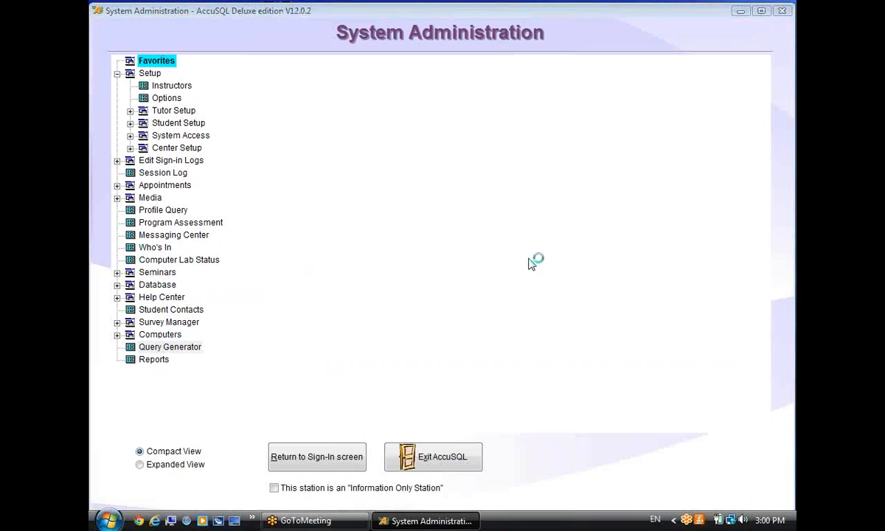